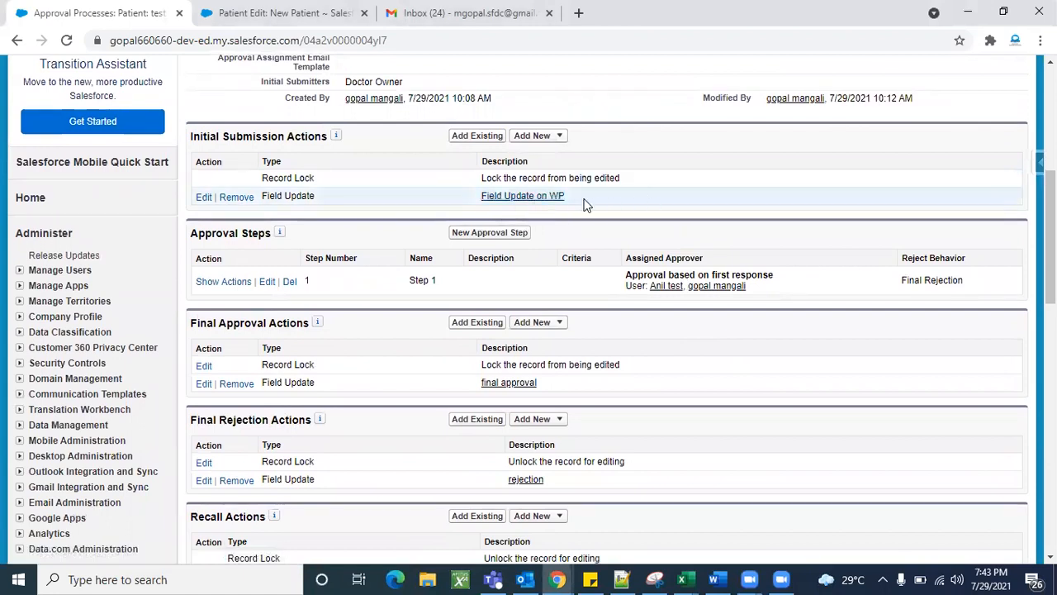
- Review the test approval process's entry criteria, initial submission actions, approval steps, and final approval, rejection and recall actions
{"action": "scroll", "coordinate": [647, 338], "scroll_direction": "down", "scroll_amount": 2}
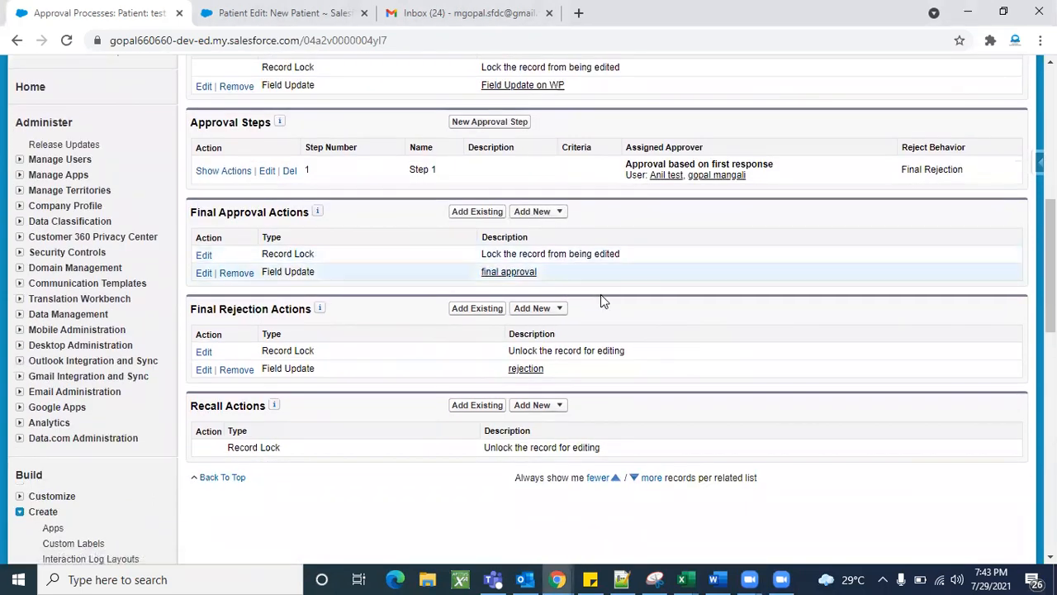
{"action": "scroll", "coordinate": [711, 367], "scroll_direction": "down", "scroll_amount": 1}
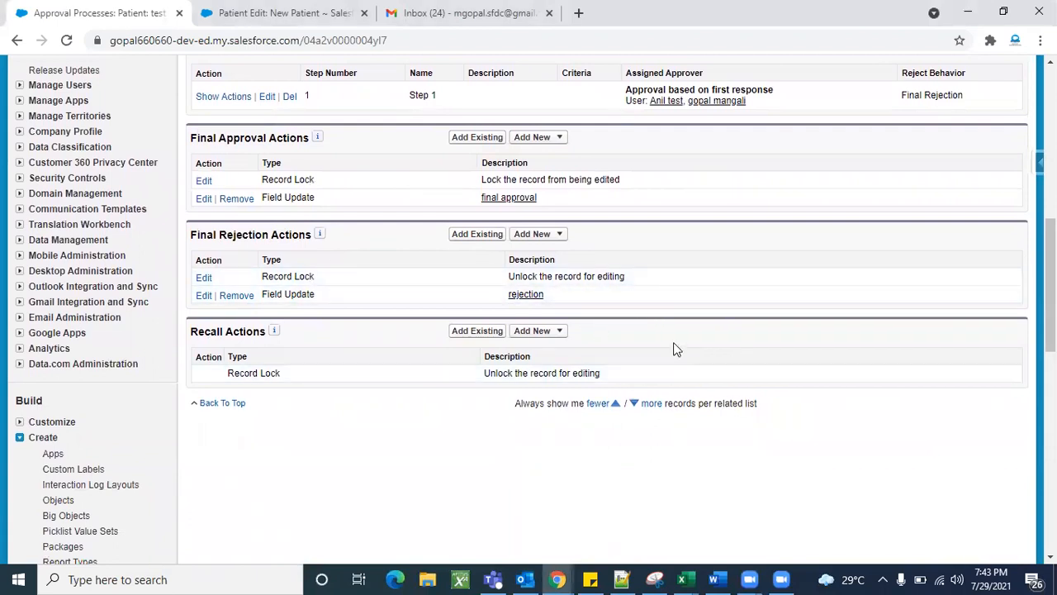
{"action": "scroll", "coordinate": [676, 347], "scroll_direction": "up", "scroll_amount": 4}
{"action": "scroll", "coordinate": [676, 347], "scroll_direction": "down", "scroll_amount": 1}
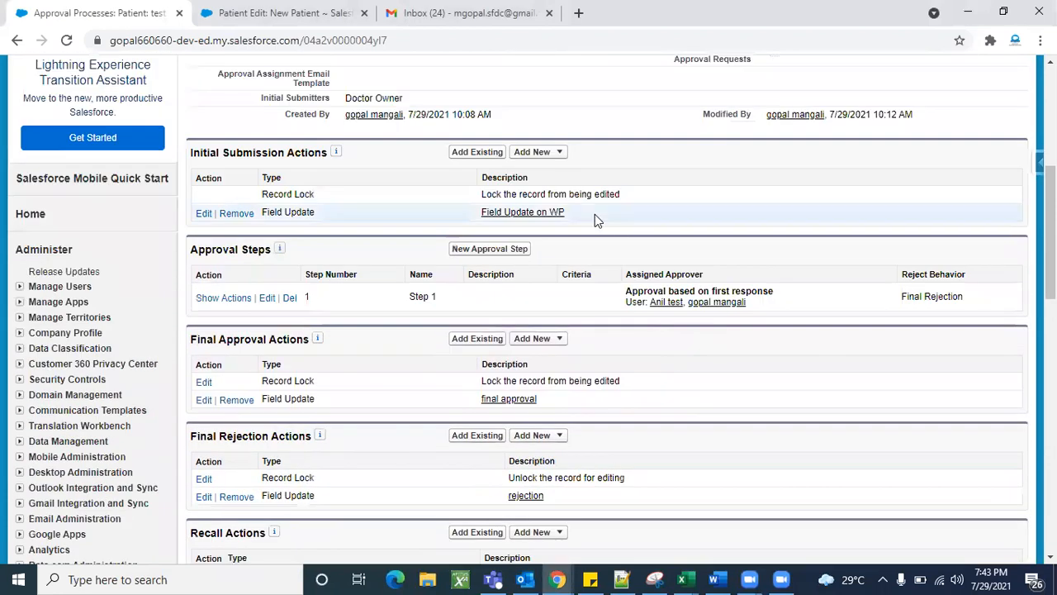
{"action": "scroll", "coordinate": [684, 383], "scroll_direction": "down", "scroll_amount": 1}
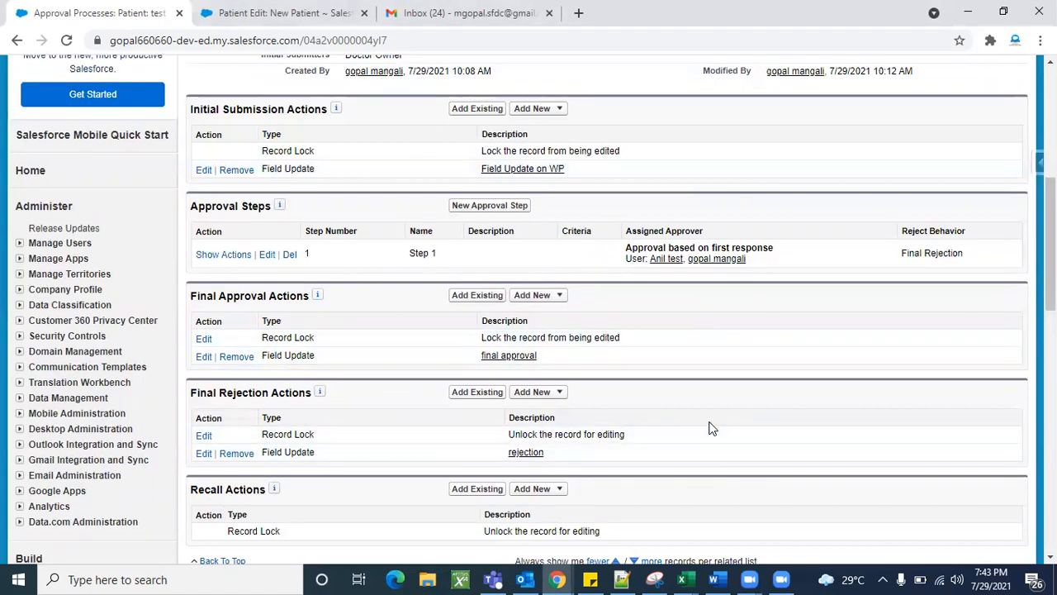
{"action": "scroll", "coordinate": [709, 428], "scroll_direction": "up", "scroll_amount": 2}
{"action": "scroll", "coordinate": [708, 428], "scroll_direction": "up", "scroll_amount": 2}
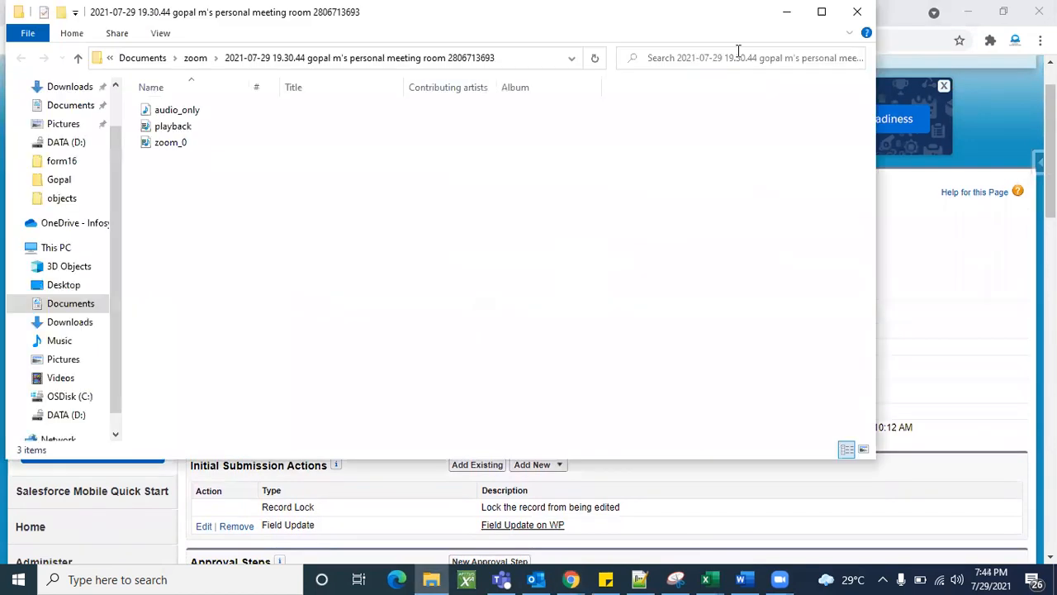
{"action": "left_click", "coordinate": [786, 12]}
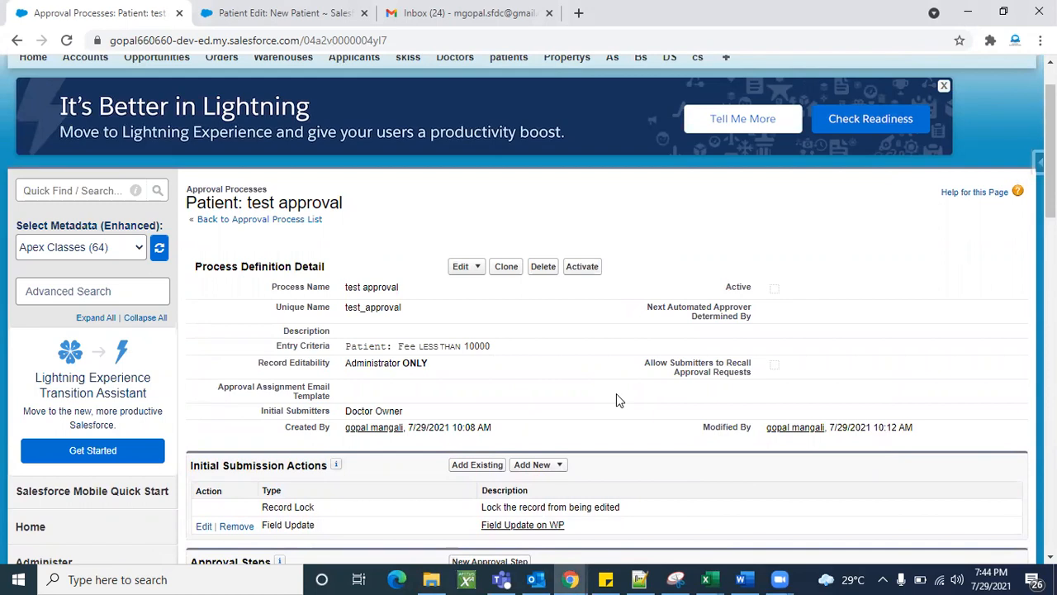
{"action": "scroll", "coordinate": [638, 418], "scroll_direction": "down", "scroll_amount": 2}
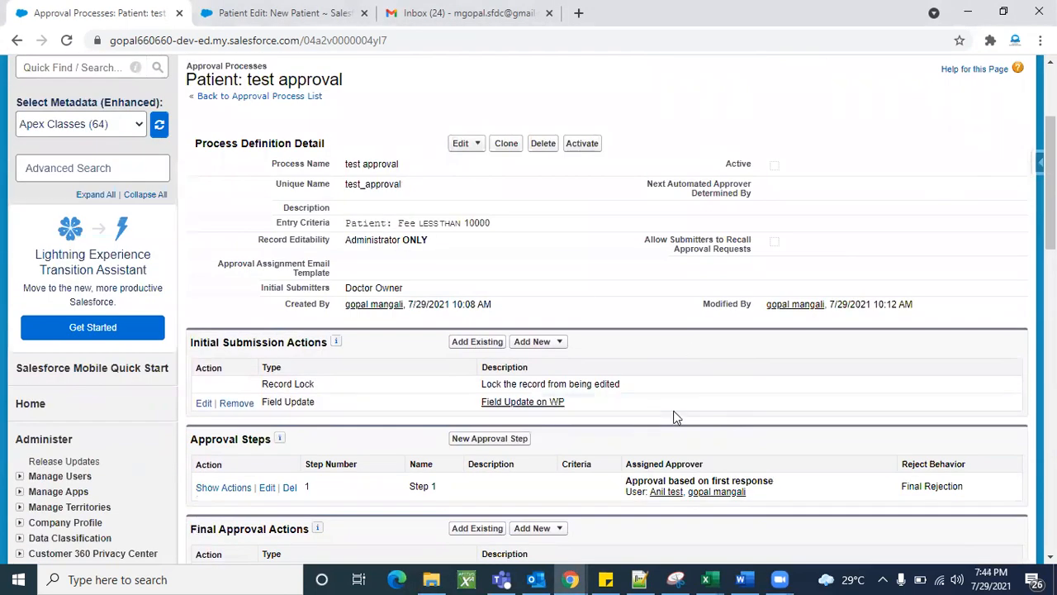
{"action": "scroll", "coordinate": [674, 417], "scroll_direction": "down", "scroll_amount": 4}
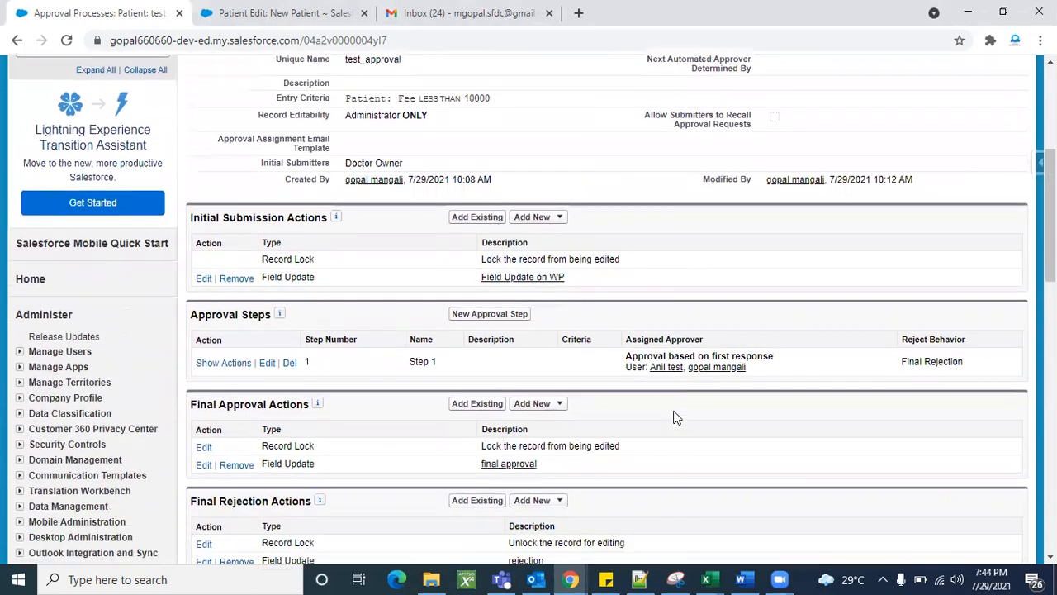
{"action": "scroll", "coordinate": [674, 417], "scroll_direction": "up", "scroll_amount": 5}
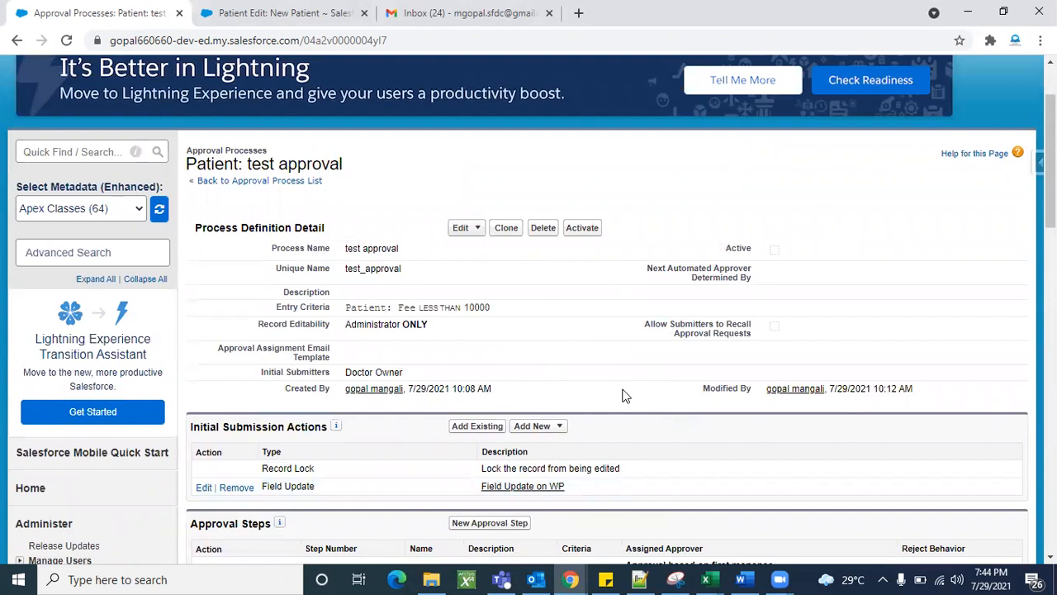
{"action": "scroll", "coordinate": [624, 396], "scroll_direction": "down", "scroll_amount": 5}
{"action": "scroll", "coordinate": [623, 395], "scroll_direction": "up", "scroll_amount": 5}
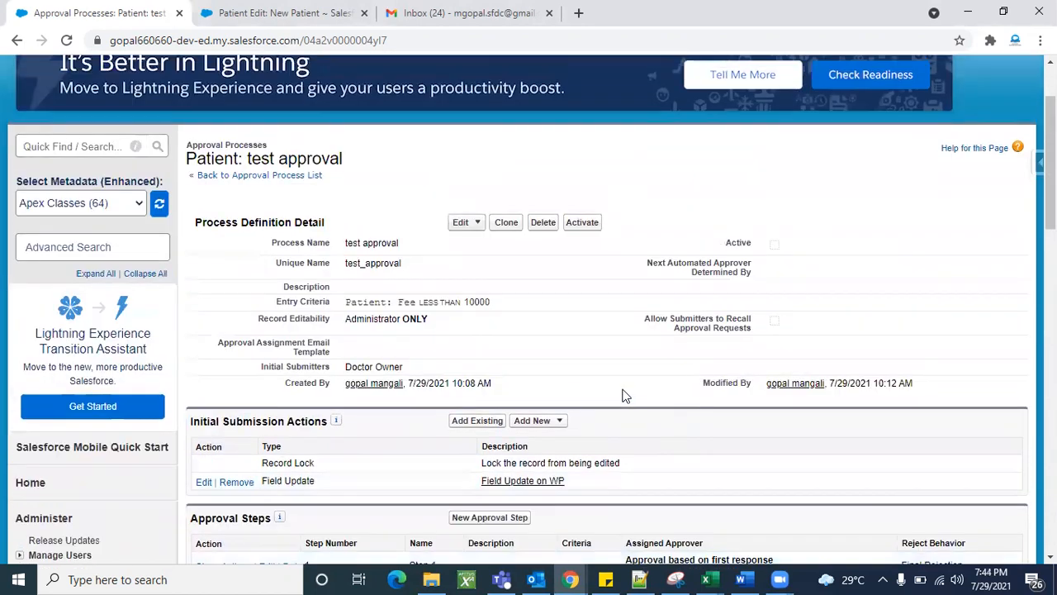
- Activate the test approval process for the Patient object and accept the activation confirmation
{"action": "left_click", "coordinate": [587, 225]}
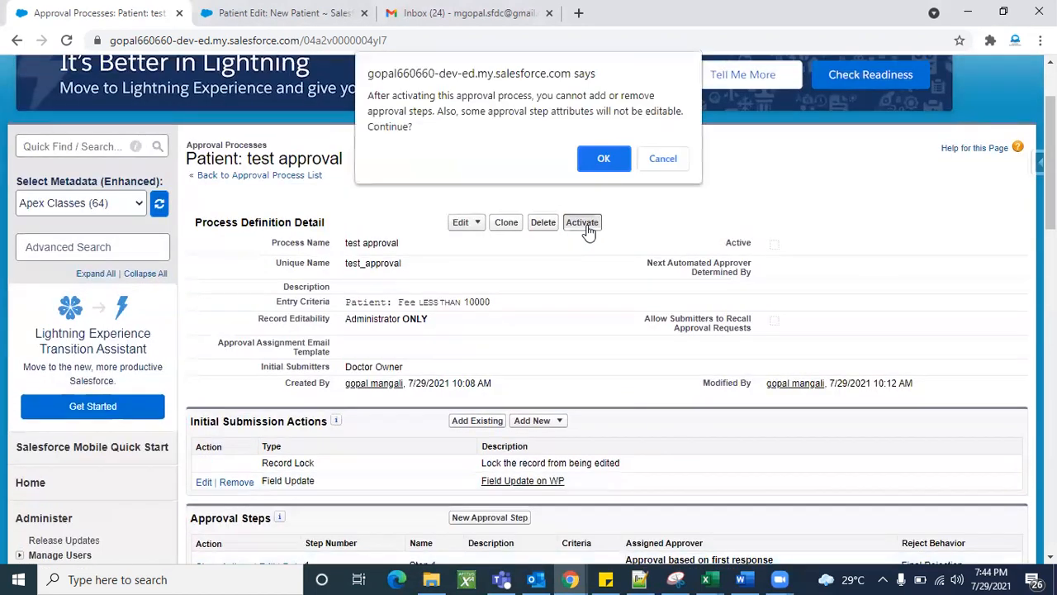
{"action": "left_click", "coordinate": [605, 160]}
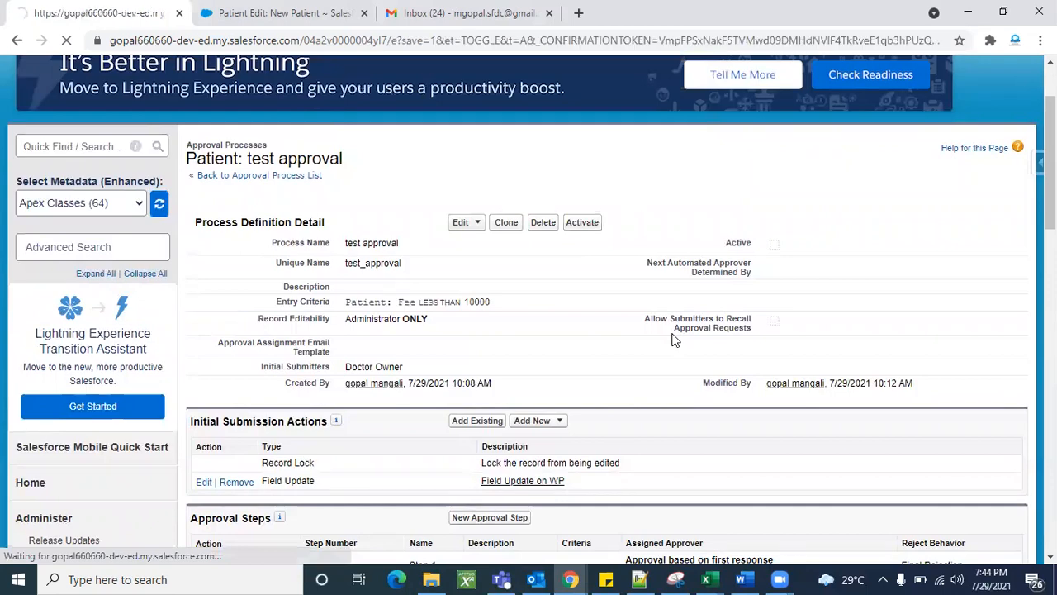
{"action": "scroll", "coordinate": [602, 400], "scroll_direction": "down", "scroll_amount": 5}
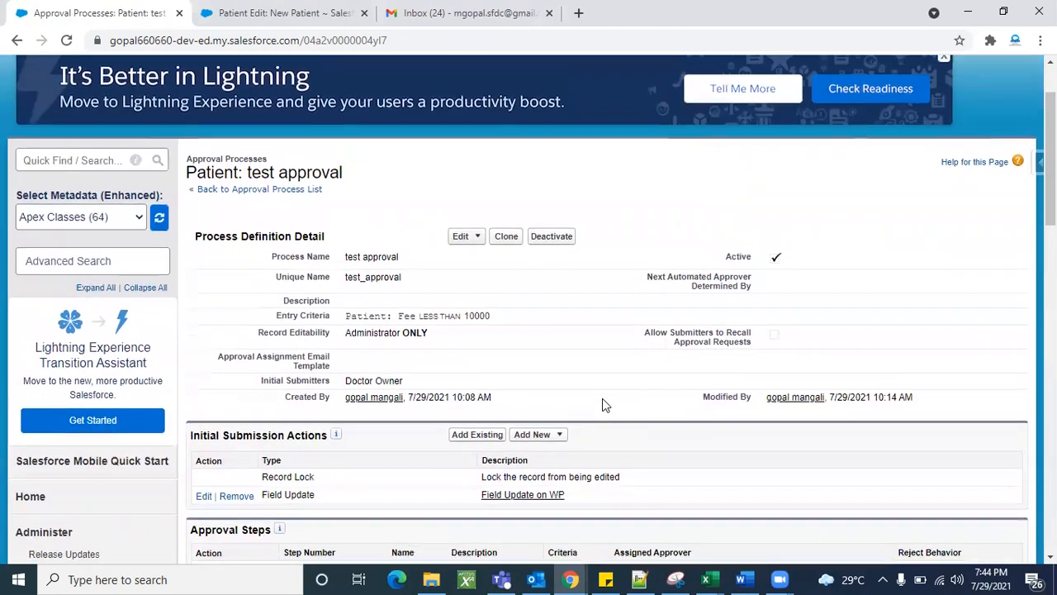
{"action": "scroll", "coordinate": [603, 398], "scroll_direction": "down", "scroll_amount": 3}
{"action": "scroll", "coordinate": [603, 398], "scroll_direction": "up", "scroll_amount": 10}
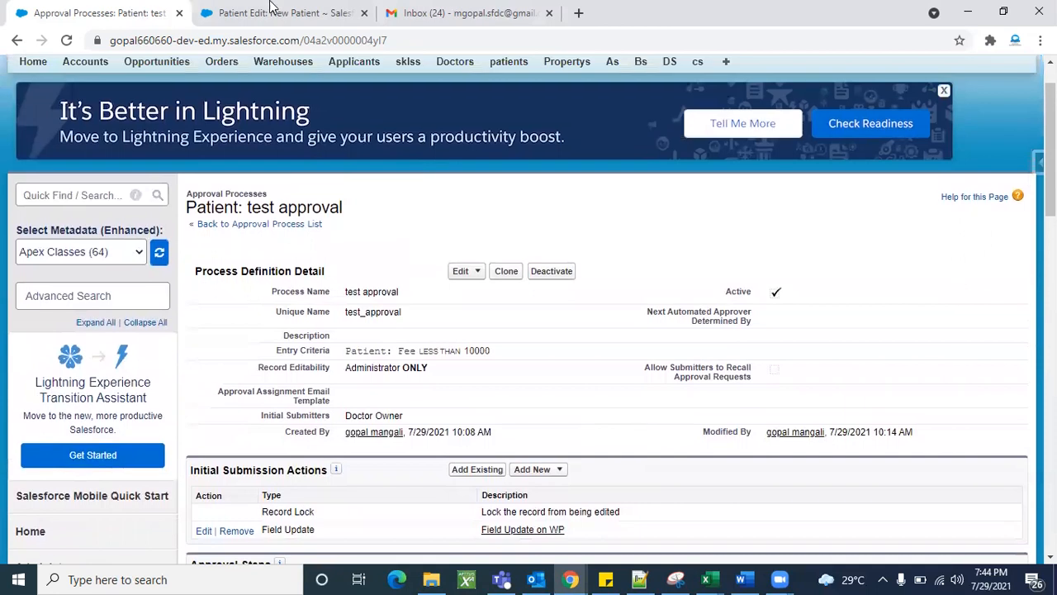
- Enter "TEst Account" as the P Name on the open New Patient form
{"action": "left_click", "coordinate": [267, 16]}
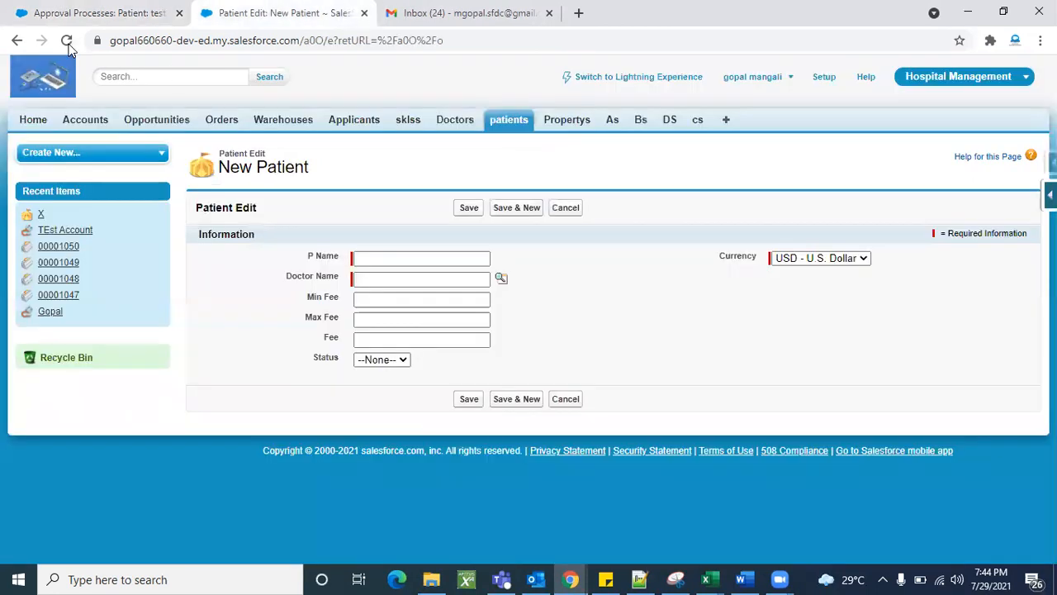
{"action": "left_click", "coordinate": [429, 258]}
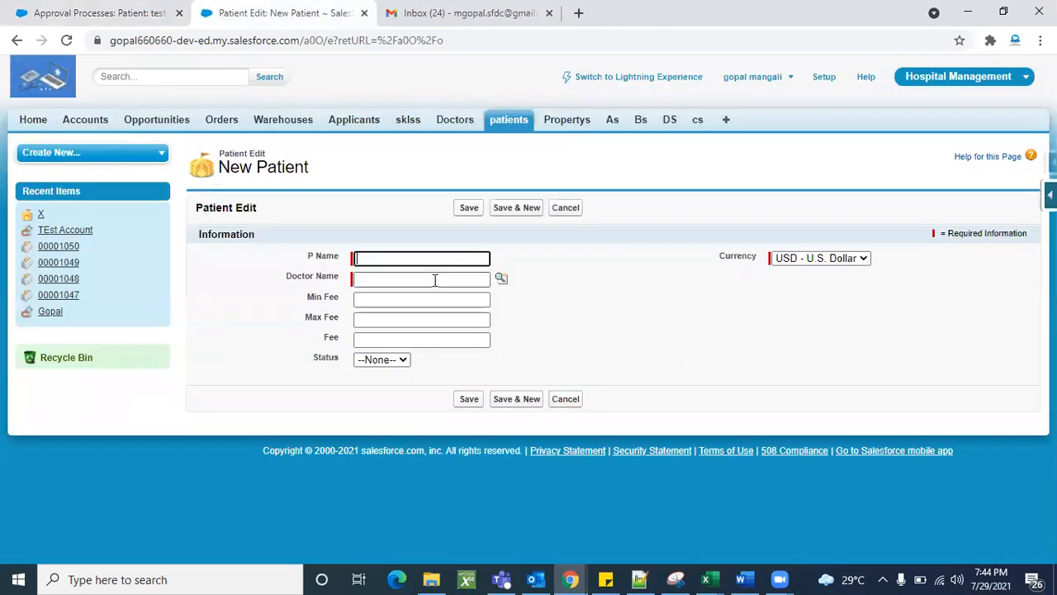
{"action": "type", "text": "Test"}
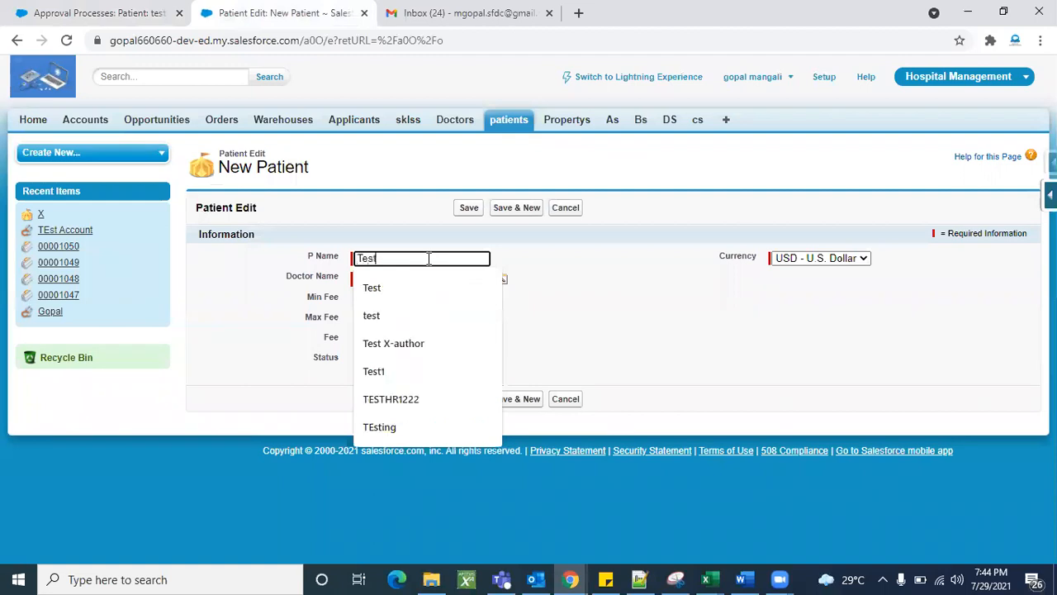
{"action": "type", "text": " accp"}
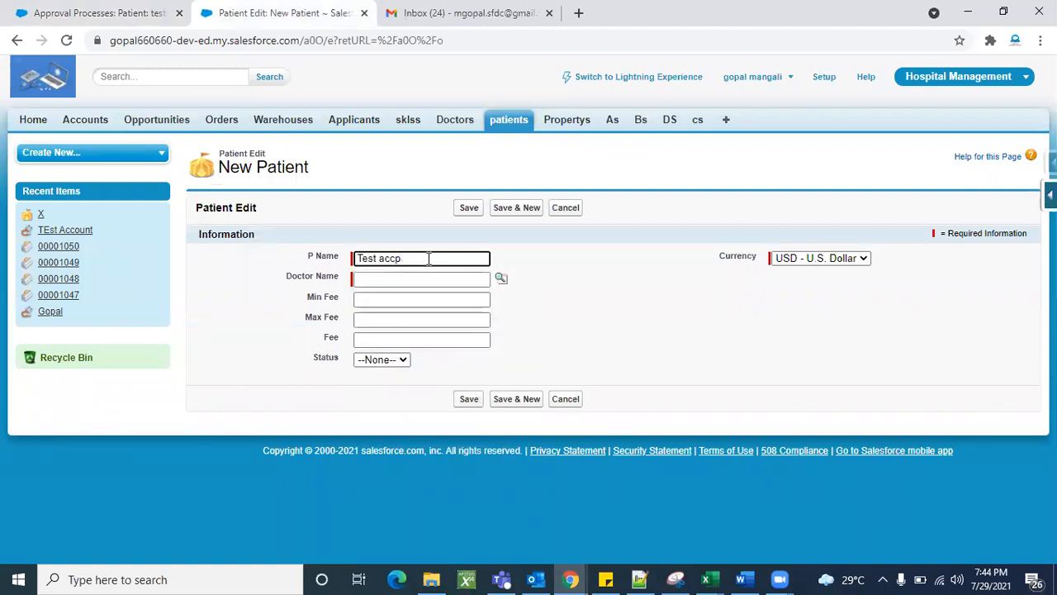
{"action": "key", "text": "BackSpace"}
{"action": "key", "text": "BackSpace"}
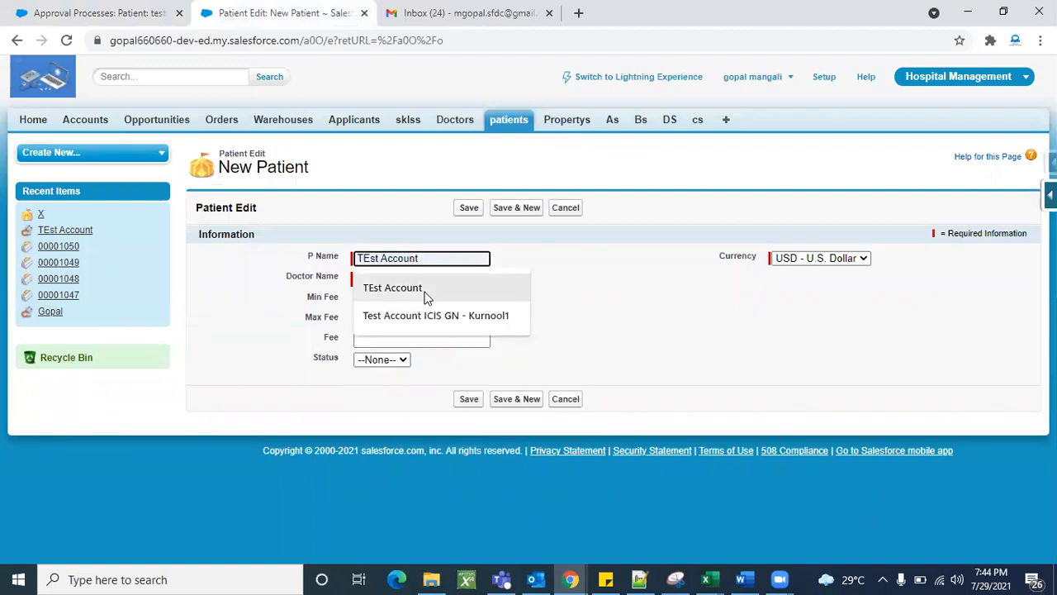
{"action": "left_click", "coordinate": [425, 289]}
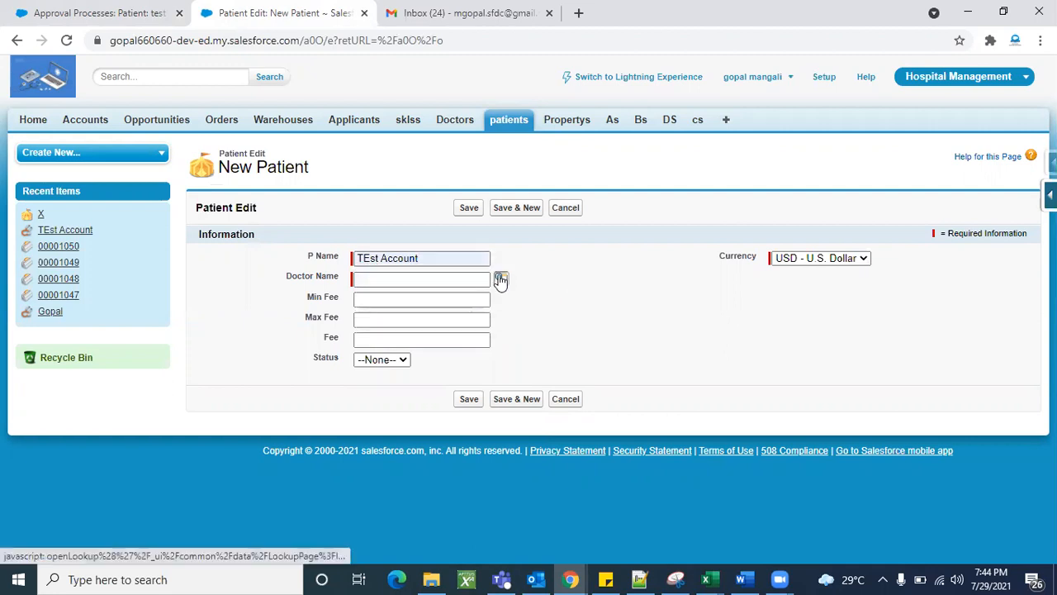
- Look up and assign the TEst Account doctor as the new patient's Doctor Name
{"action": "left_click", "coordinate": [501, 278]}
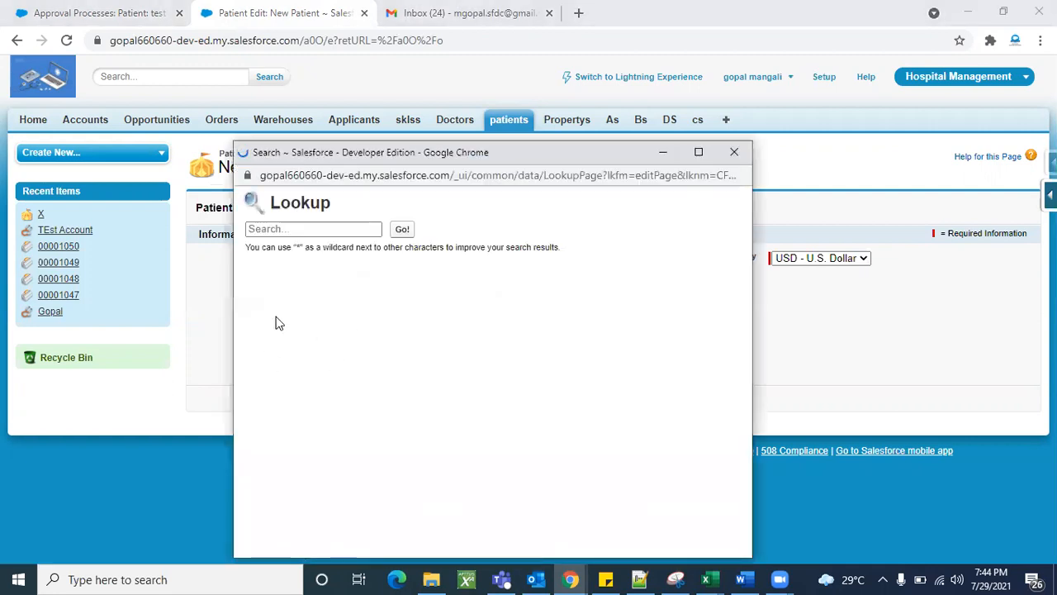
{"action": "left_click", "coordinate": [273, 339]}
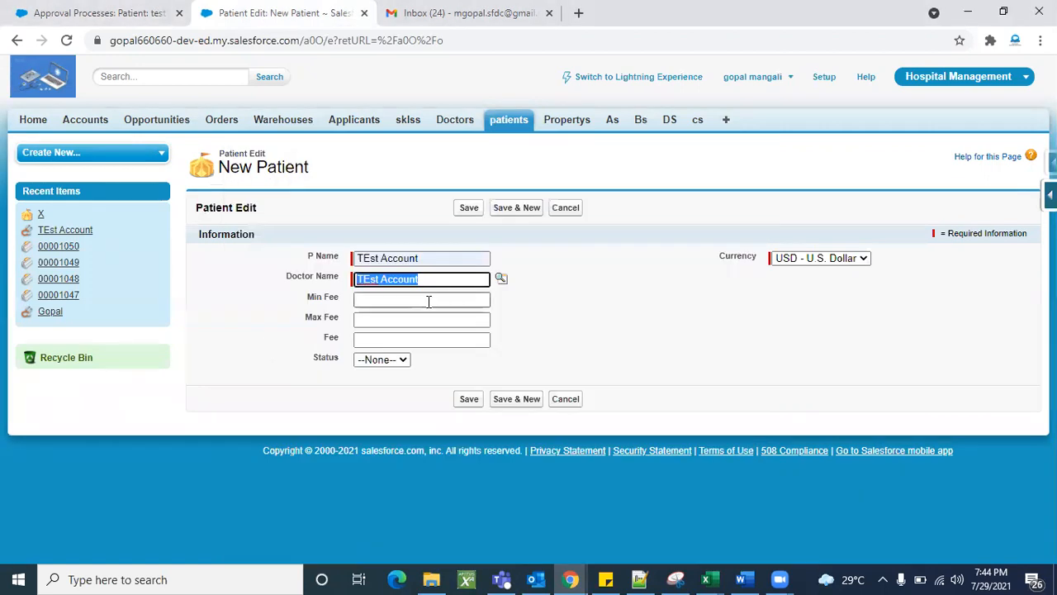
{"action": "left_click", "coordinate": [544, 312]}
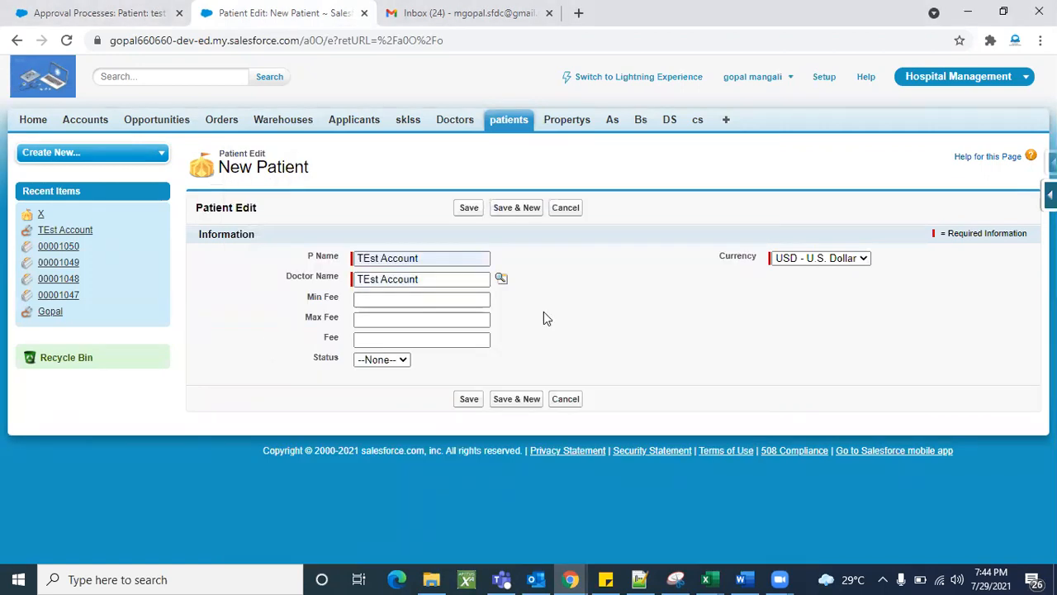
- Set the new patient's Fee to 4000 and save the record
{"action": "left_click", "coordinate": [391, 346]}
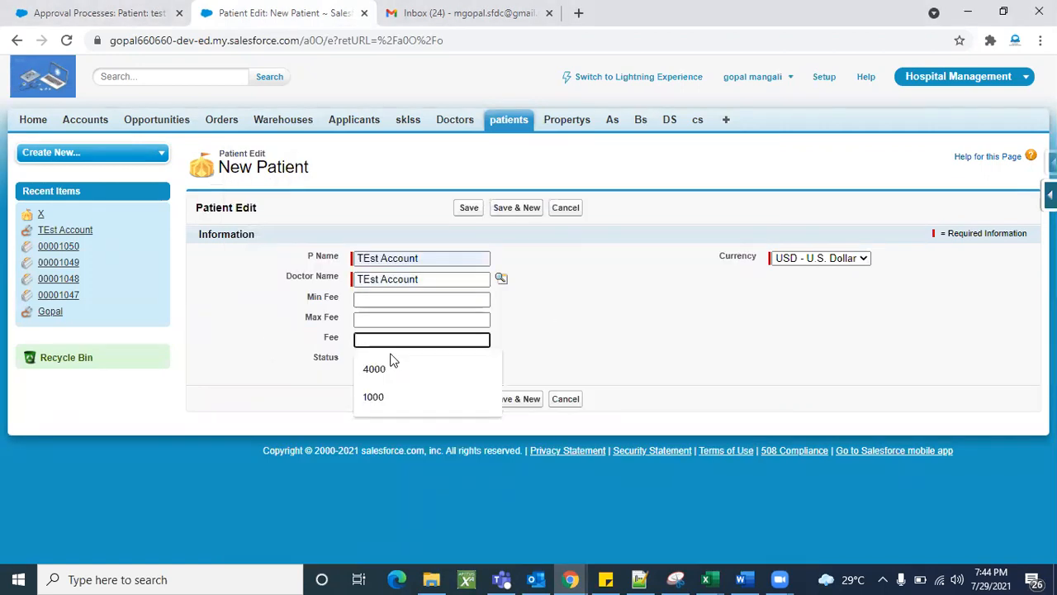
{"action": "left_click", "coordinate": [387, 370]}
{"action": "left_click", "coordinate": [607, 336]}
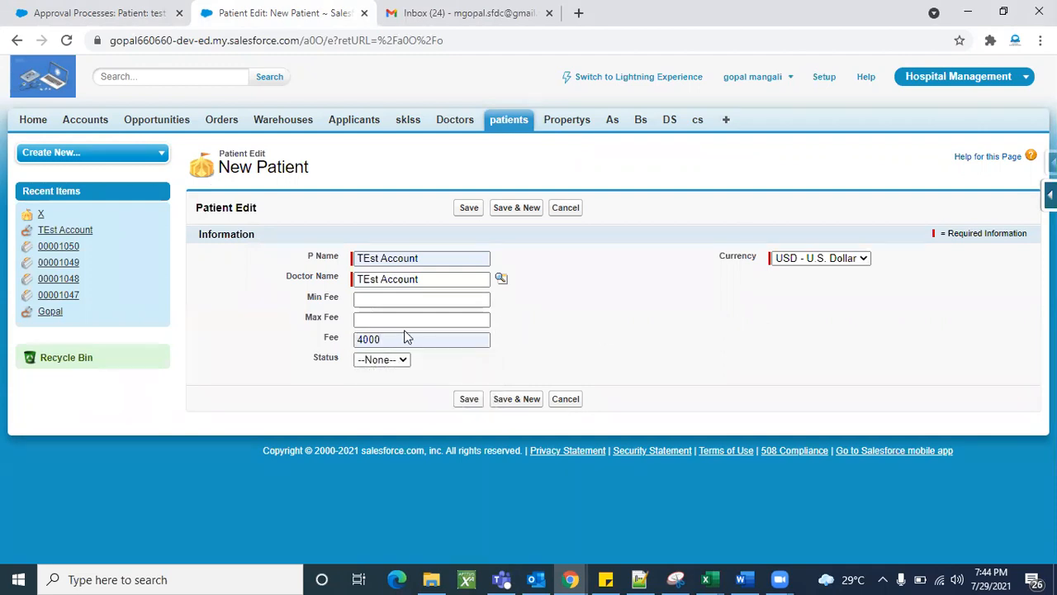
{"action": "left_click", "coordinate": [468, 398]}
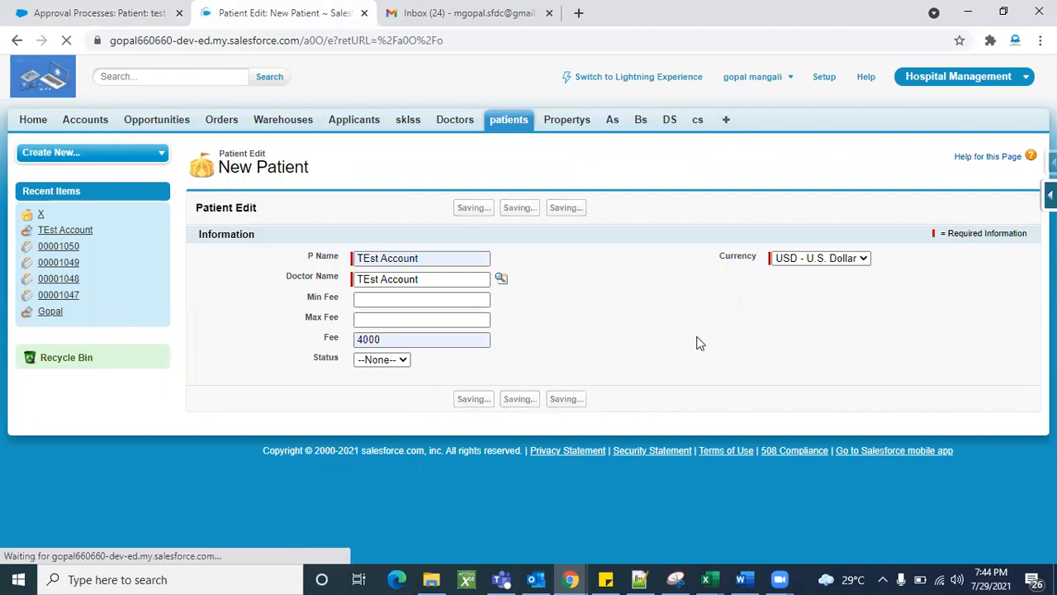
- Review the saved patient's details and approval history, and compare them with the approval process's initial submission actions
{"action": "scroll", "coordinate": [642, 408], "scroll_direction": "down", "scroll_amount": 2}
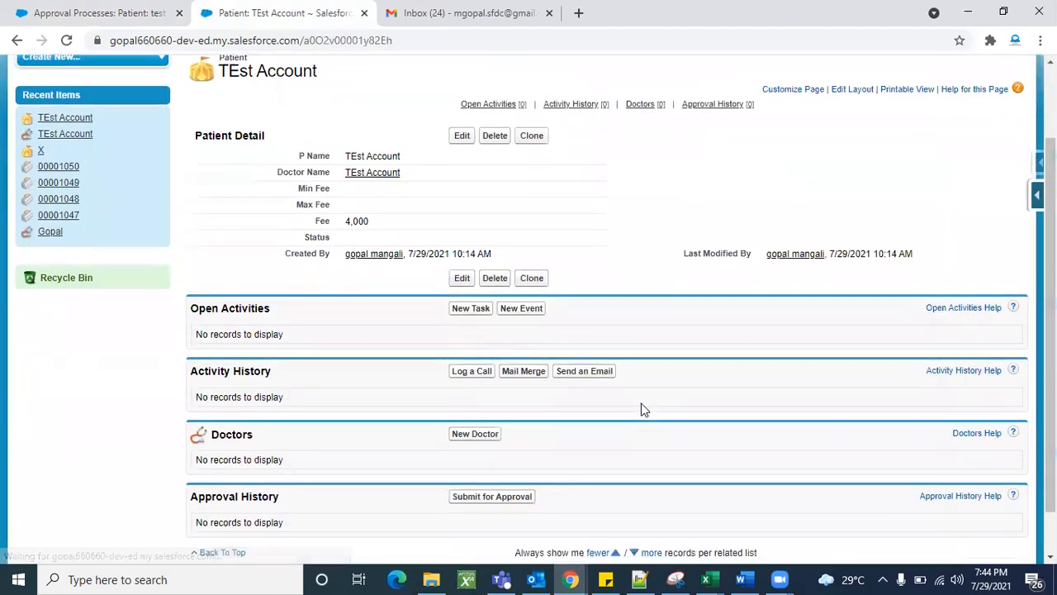
{"action": "scroll", "coordinate": [642, 408], "scroll_direction": "down", "scroll_amount": 1}
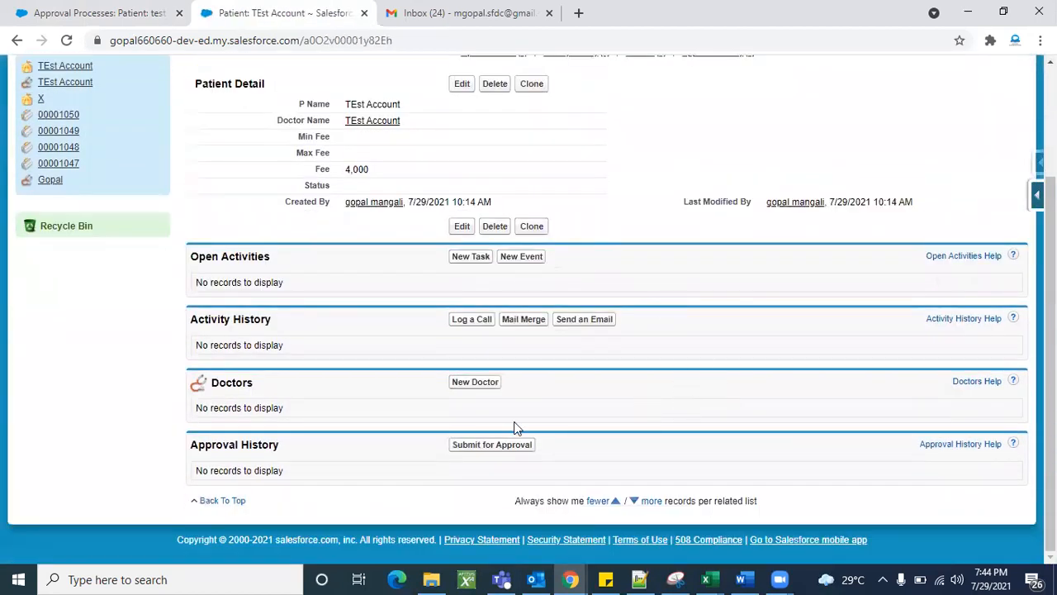
{"action": "scroll", "coordinate": [736, 371], "scroll_direction": "up", "scroll_amount": 2}
{"action": "scroll", "coordinate": [739, 371], "scroll_direction": "down", "scroll_amount": 1}
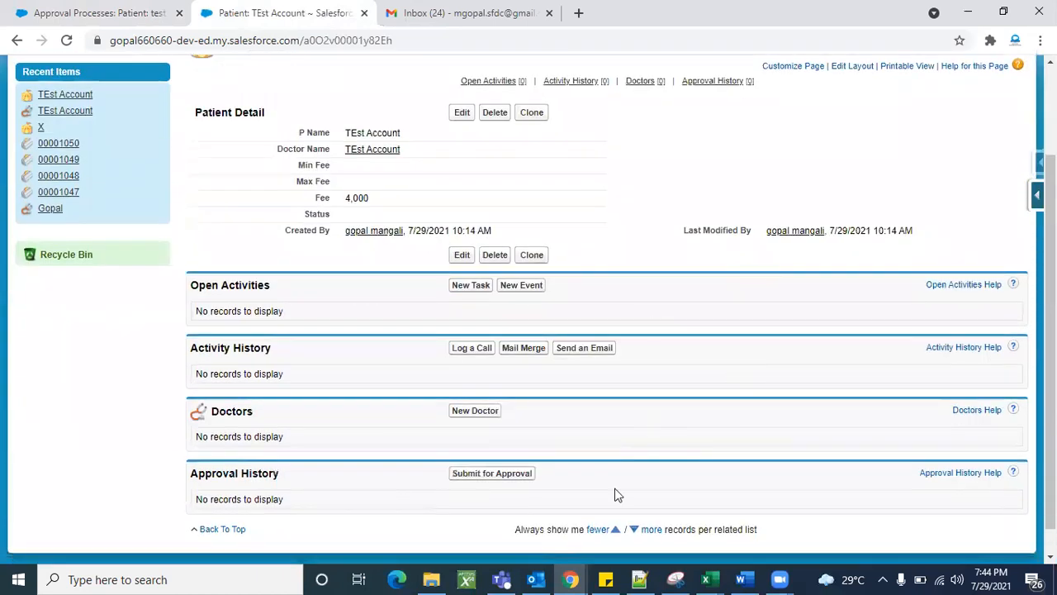
{"action": "scroll", "coordinate": [735, 344], "scroll_direction": "up", "scroll_amount": 2}
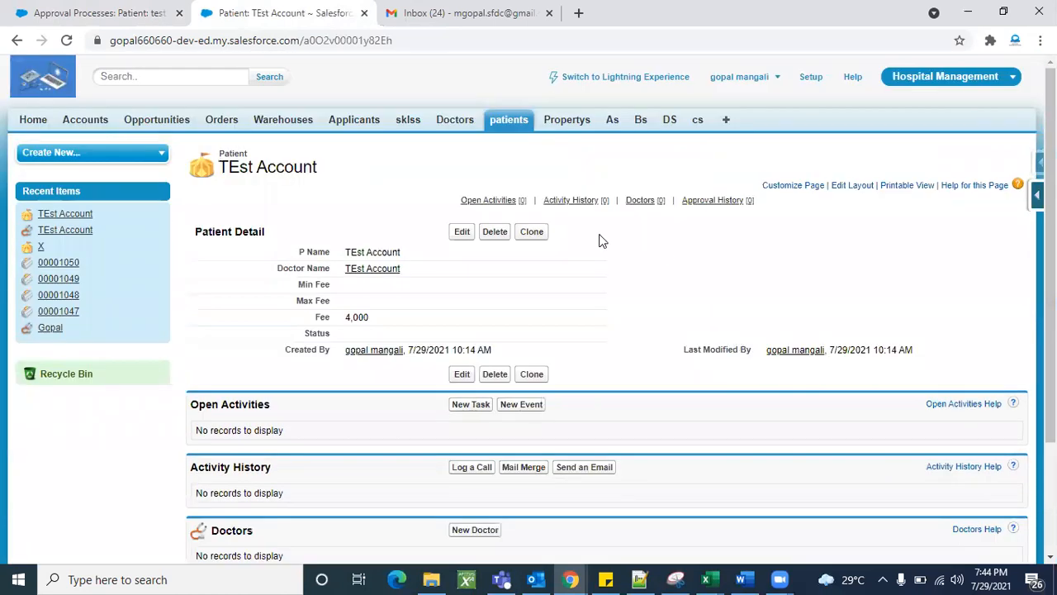
{"action": "left_click", "coordinate": [105, 12]}
{"action": "scroll", "coordinate": [401, 337], "scroll_direction": "down", "scroll_amount": 2}
{"action": "scroll", "coordinate": [400, 337], "scroll_direction": "down", "scroll_amount": 2}
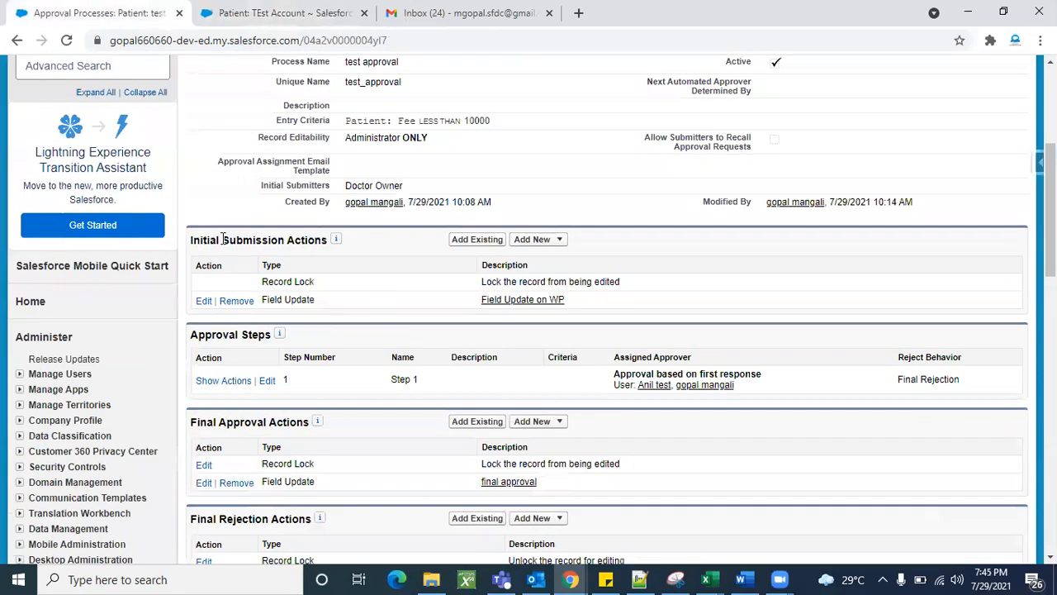
{"action": "triple_click", "coordinate": [280, 240]}
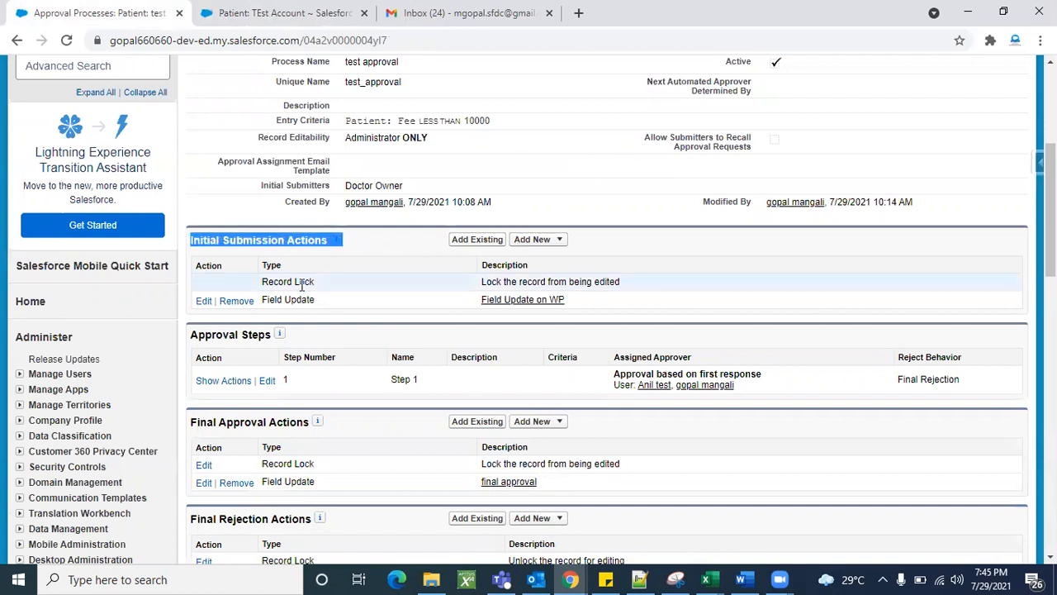
- Submit the TEst Account patient record for approval and accept the submission confirmation
{"action": "left_click", "coordinate": [308, 14]}
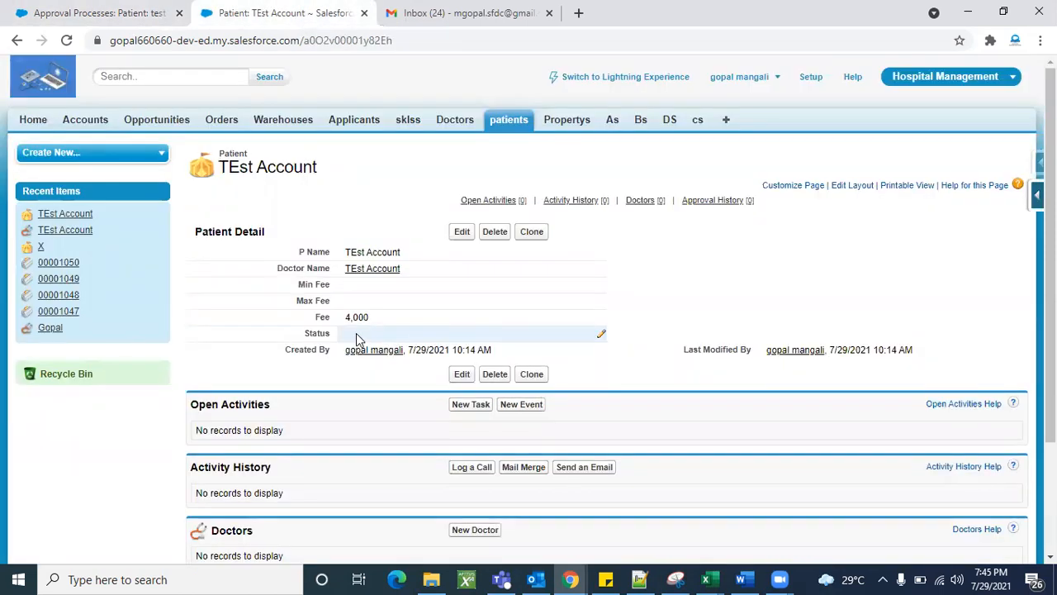
{"action": "scroll", "coordinate": [352, 449], "scroll_direction": "down", "scroll_amount": 2}
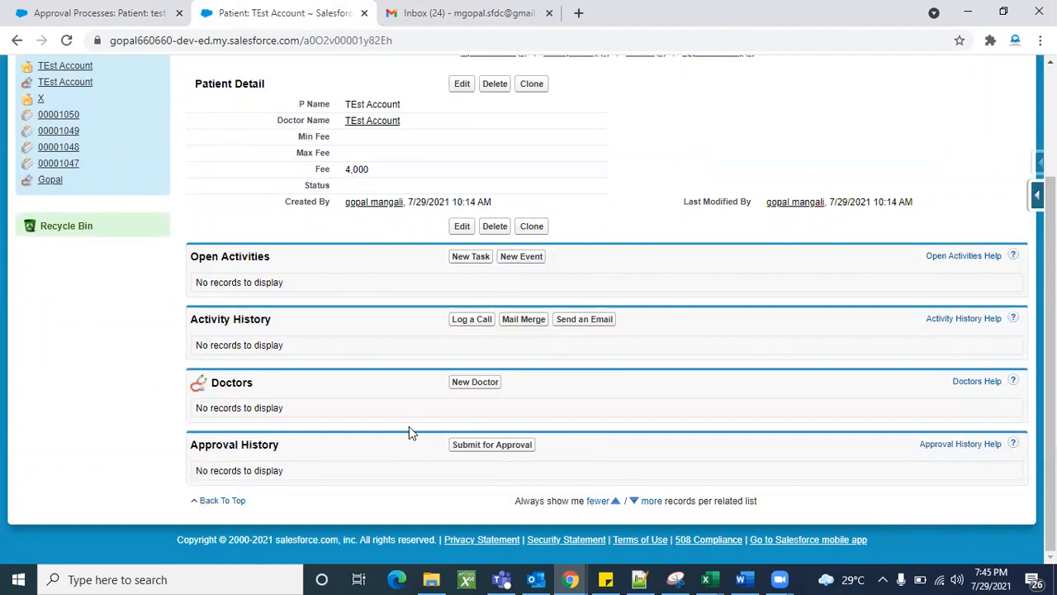
{"action": "left_click", "coordinate": [508, 446]}
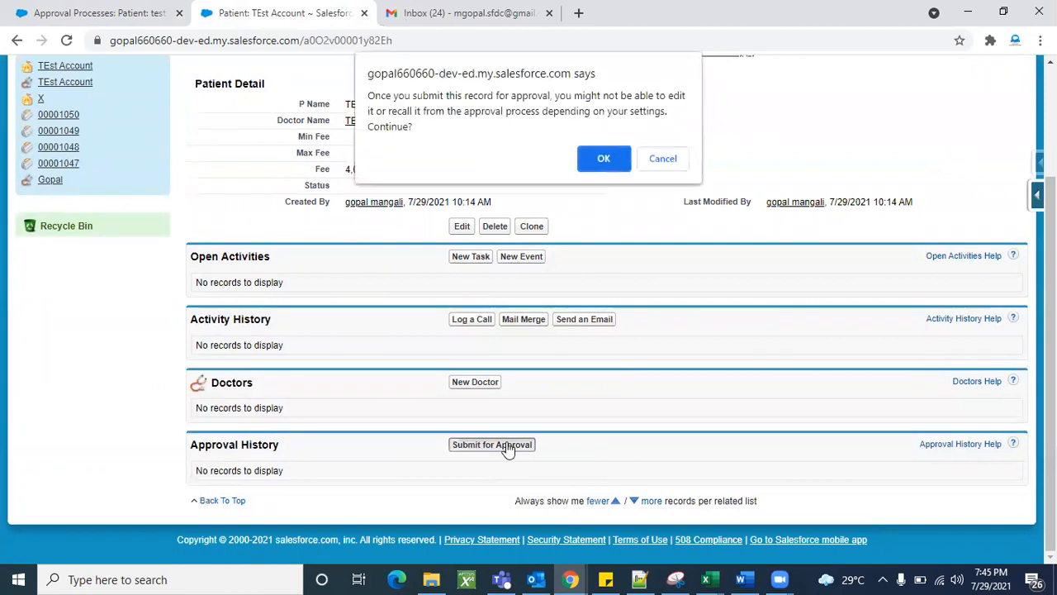
{"action": "left_click", "coordinate": [590, 163]}
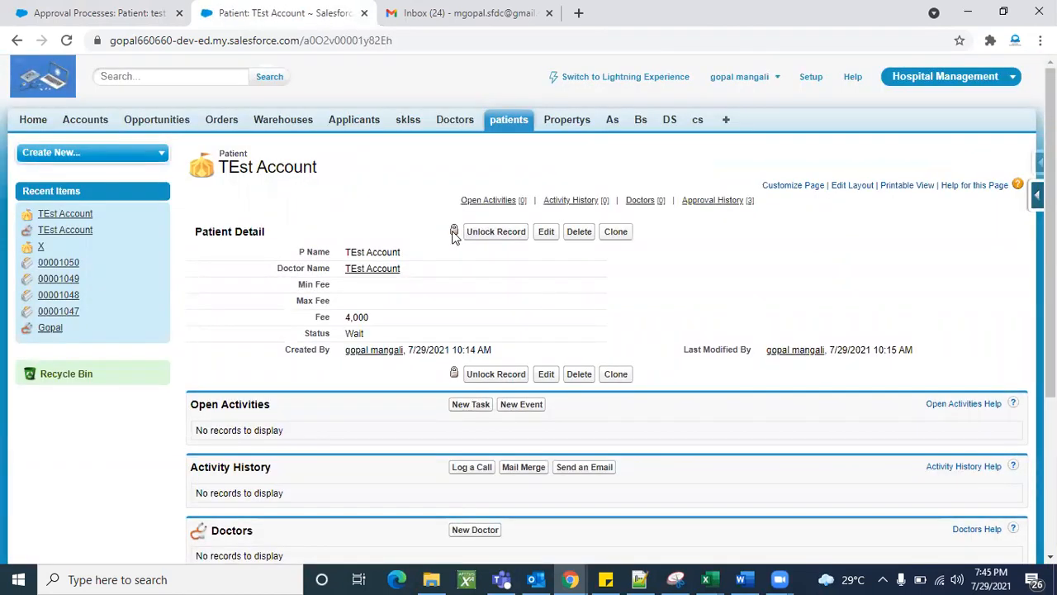
- Compare the submitted patient's record lock and Status with the approval process's initial submission actions
{"action": "mouse_move", "coordinate": [453, 236]}
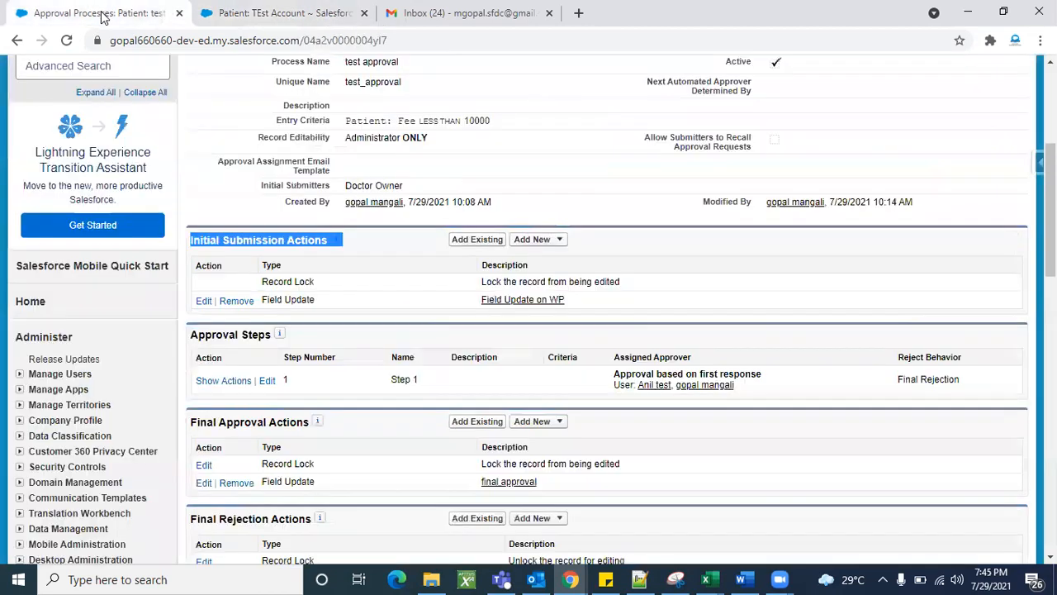
{"action": "left_click", "coordinate": [106, 13]}
{"action": "left_click", "coordinate": [278, 12]}
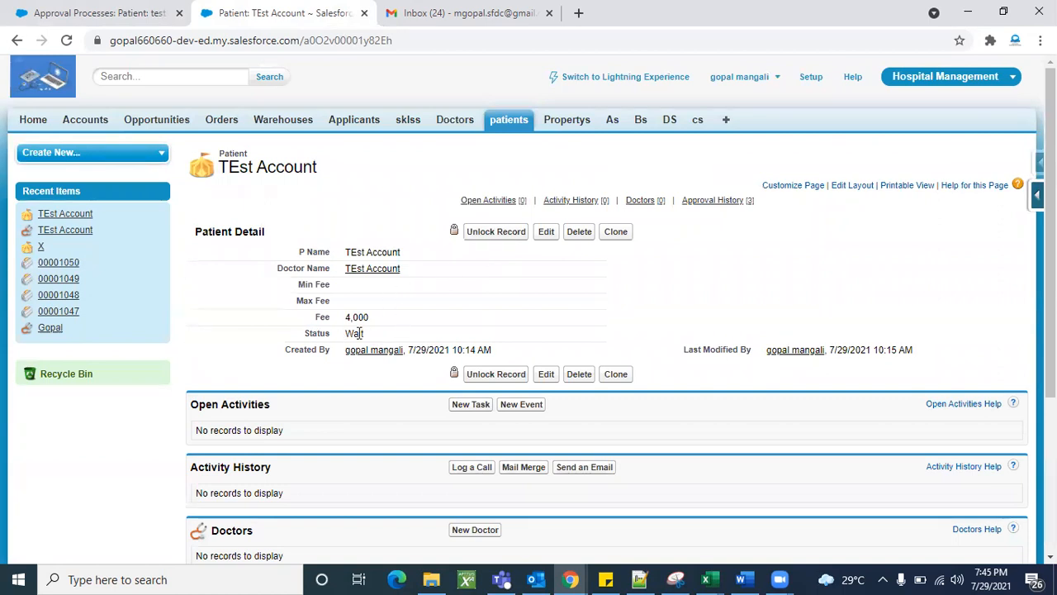
- Examine the patient's Approval History, including the step status, assigned approvers and available actions, alongside the record details
{"action": "scroll", "coordinate": [350, 406], "scroll_direction": "down", "scroll_amount": 3}
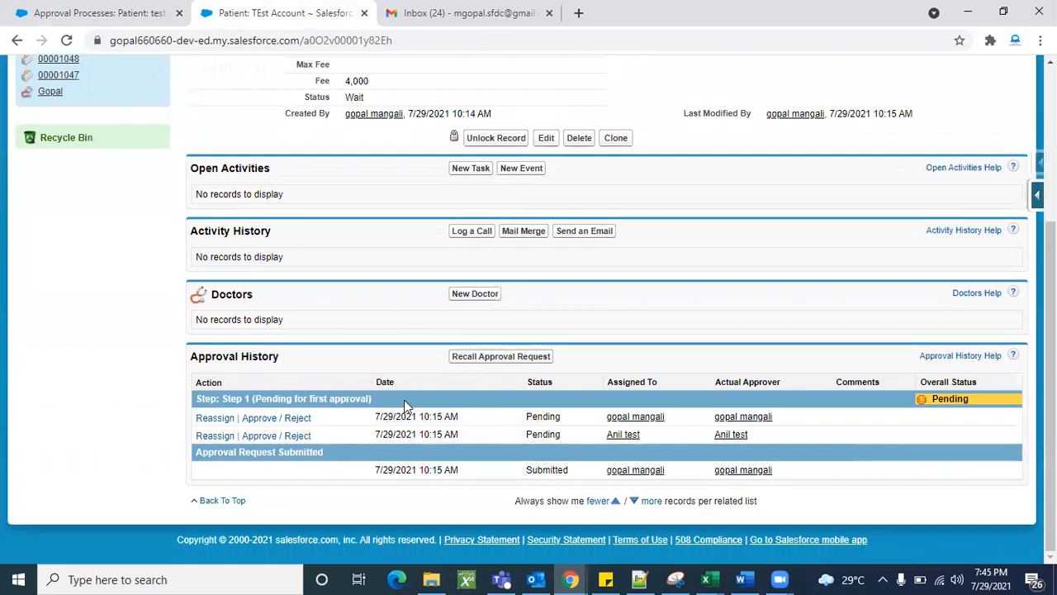
{"action": "left_click_drag", "start_coordinate": [279, 356], "coordinate": [191, 356]}
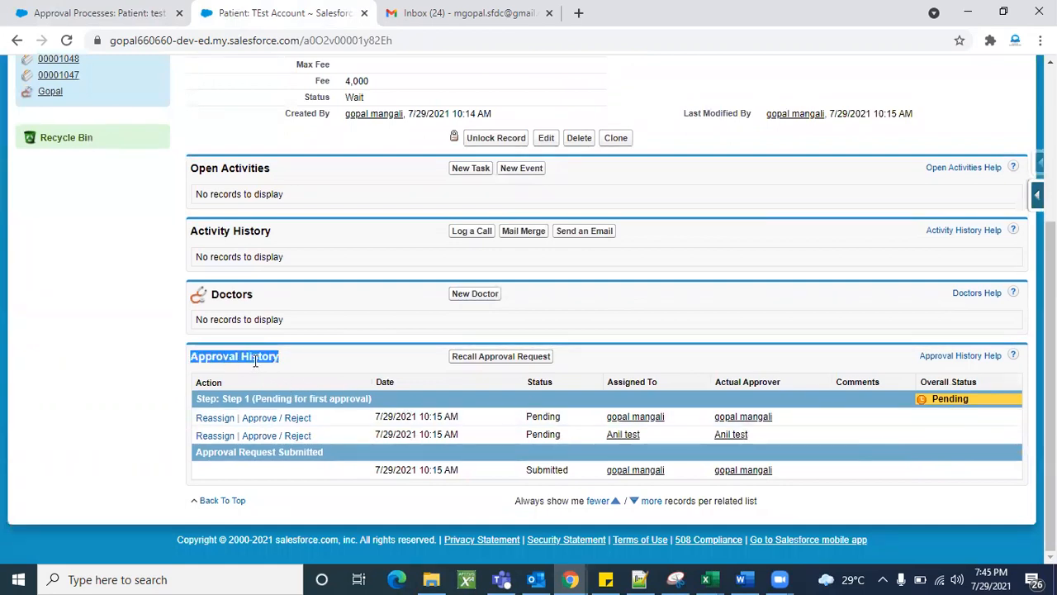
{"action": "left_click", "coordinate": [896, 375]}
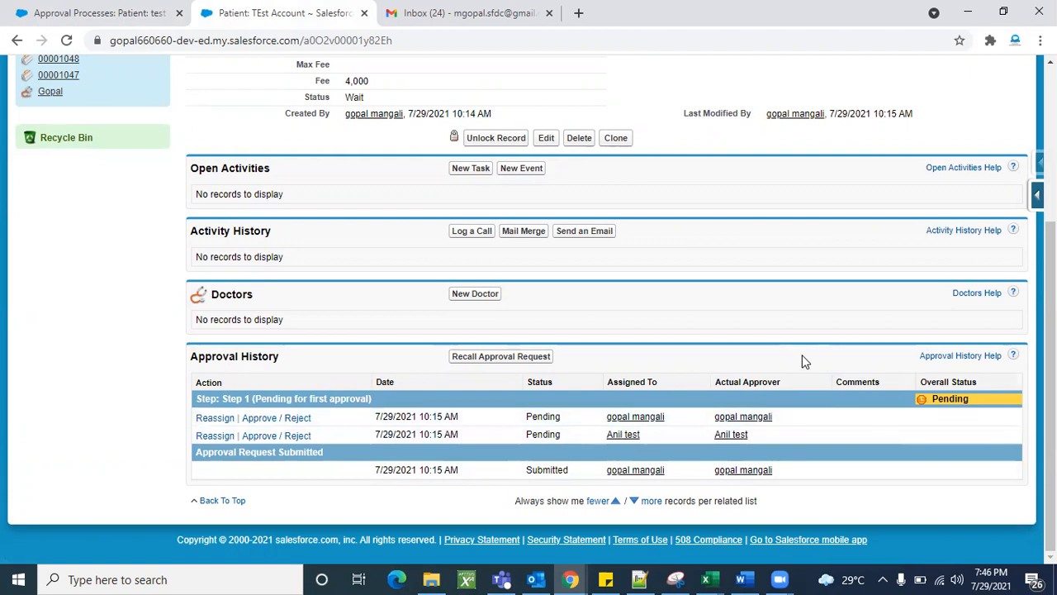
{"action": "scroll", "coordinate": [805, 361], "scroll_direction": "up", "scroll_amount": 3}
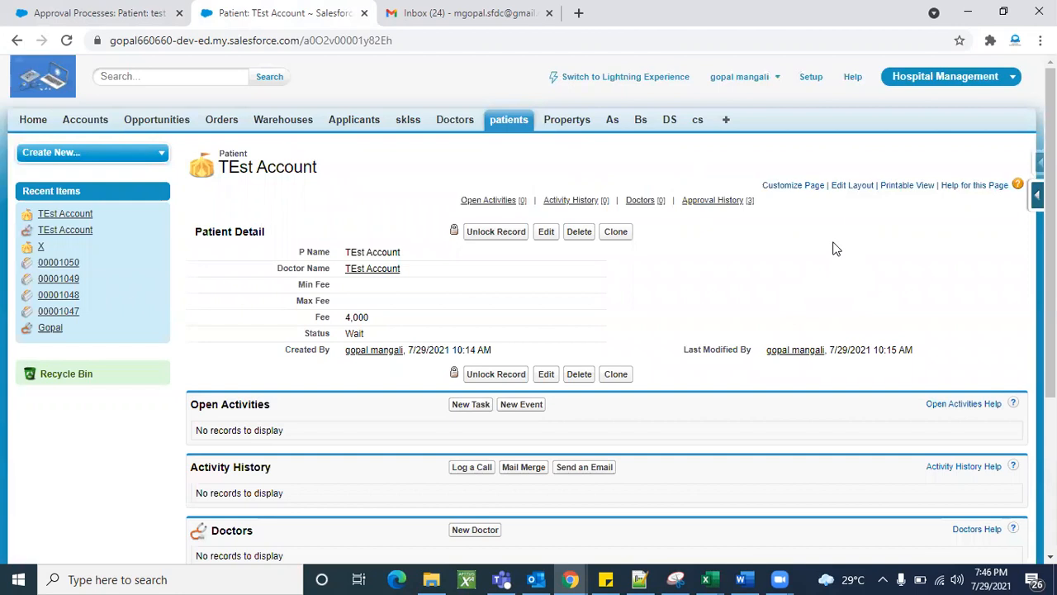
{"action": "scroll", "coordinate": [796, 474], "scroll_direction": "down", "scroll_amount": 3}
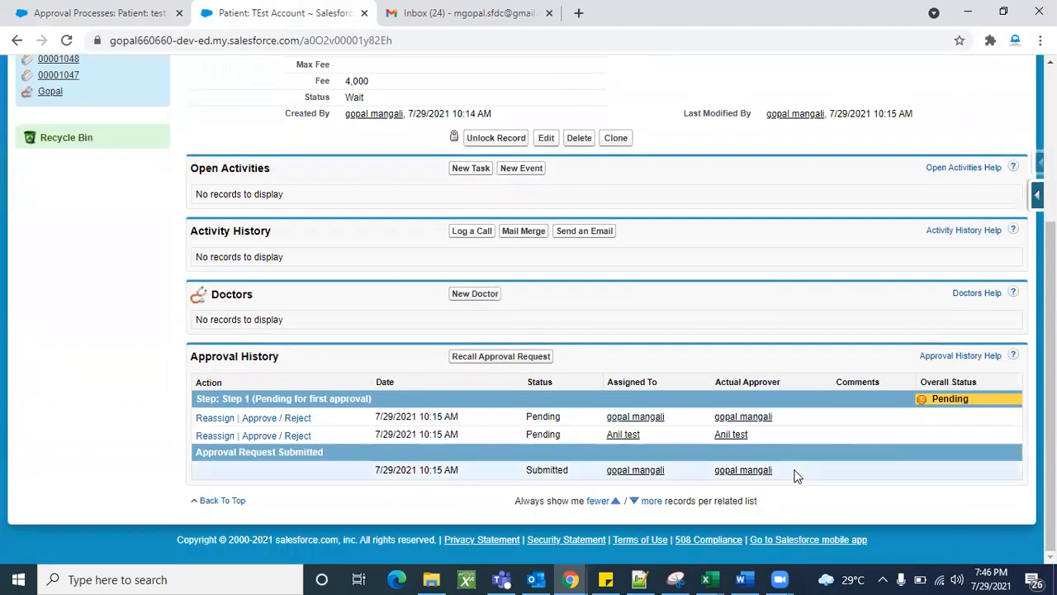
{"action": "scroll", "coordinate": [762, 360], "scroll_direction": "up", "scroll_amount": 3}
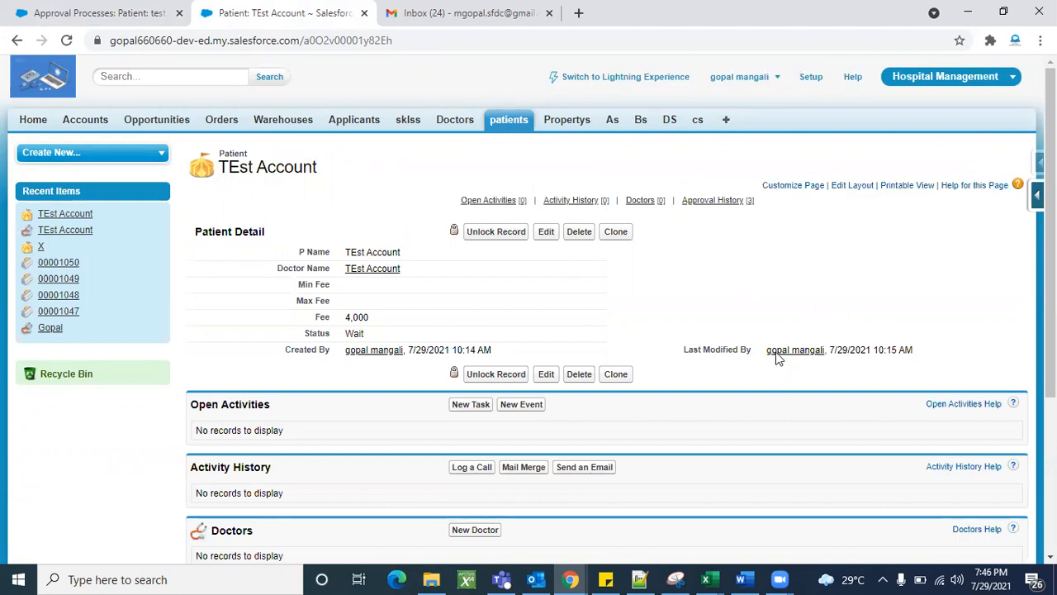
{"action": "scroll", "coordinate": [777, 357], "scroll_direction": "down", "scroll_amount": 3}
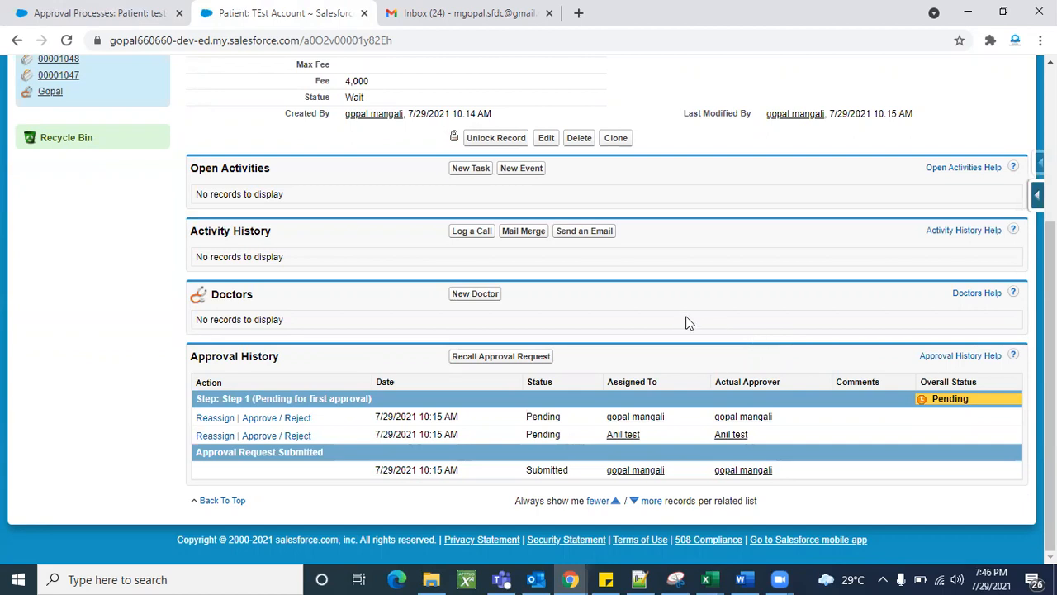
{"action": "scroll", "coordinate": [680, 315], "scroll_direction": "up", "scroll_amount": 2}
{"action": "scroll", "coordinate": [680, 315], "scroll_direction": "down", "scroll_amount": 2}
{"action": "scroll", "coordinate": [333, 315], "scroll_direction": "up", "scroll_amount": 3}
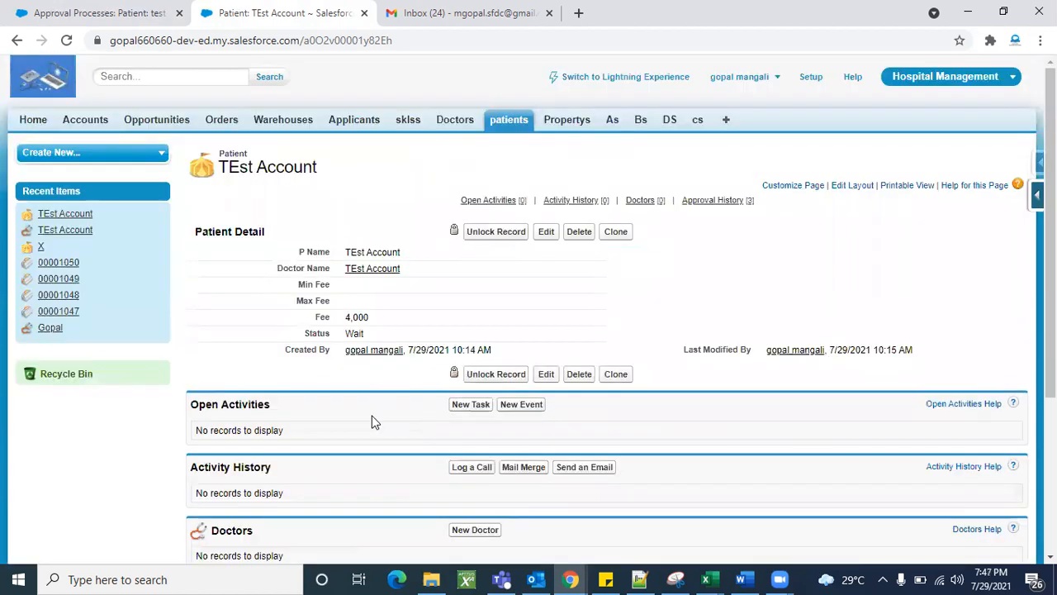
{"action": "scroll", "coordinate": [371, 421], "scroll_direction": "down", "scroll_amount": 3}
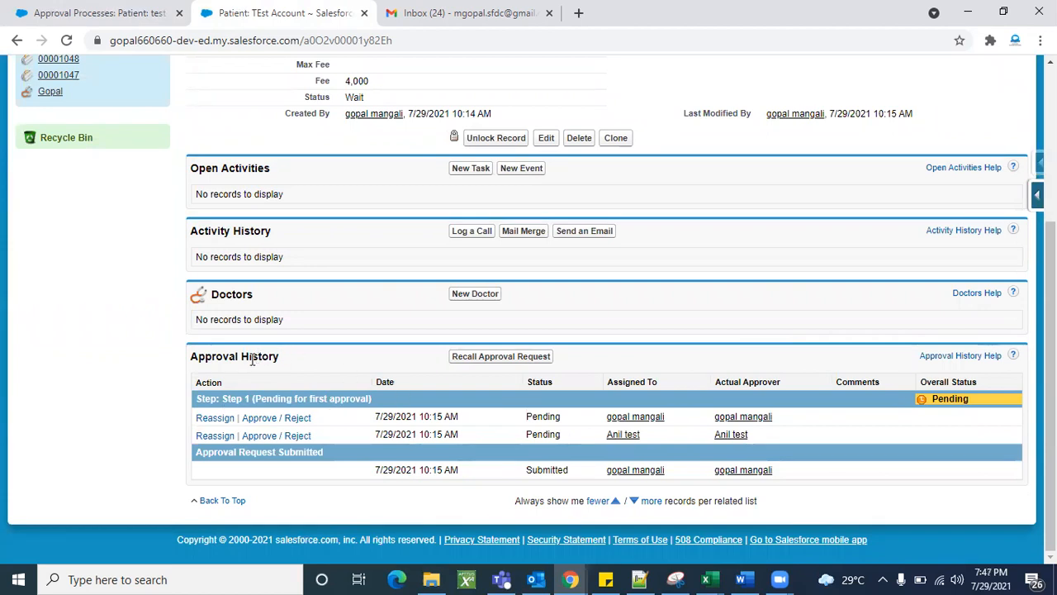
{"action": "left_click_drag", "start_coordinate": [255, 358], "coordinate": [190, 358]}
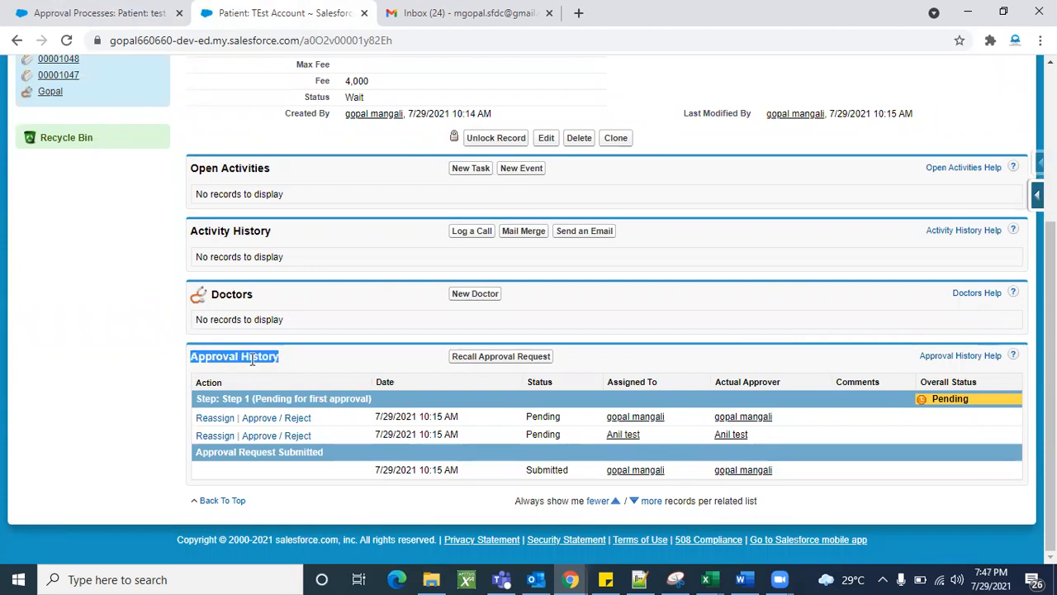
{"action": "left_click", "coordinate": [612, 344]}
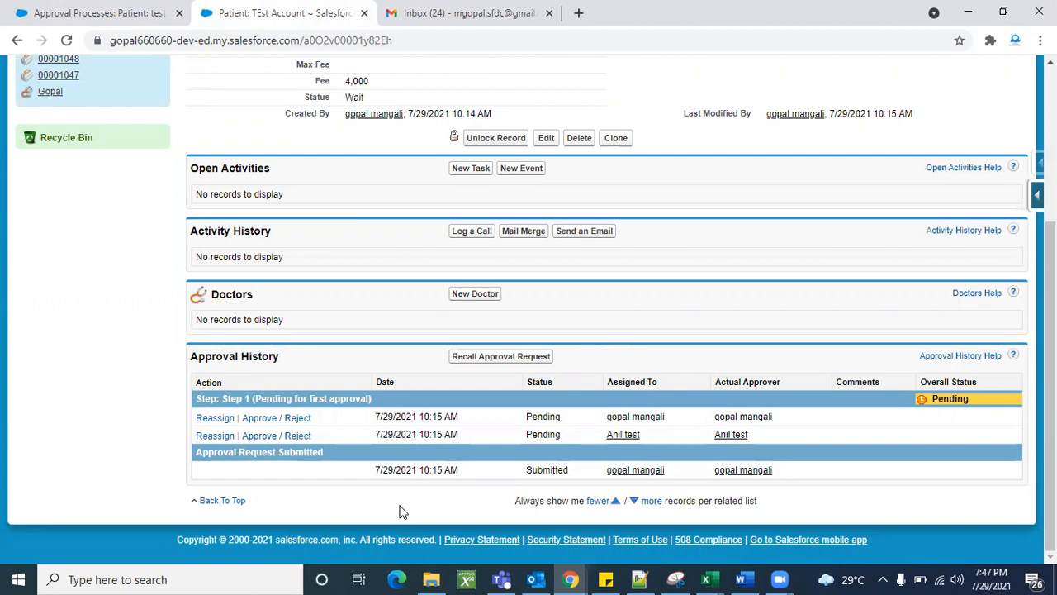
{"action": "double_click", "coordinate": [633, 382]}
{"action": "triple_click", "coordinate": [633, 382]}
{"action": "left_click", "coordinate": [336, 374]}
{"action": "scroll", "coordinate": [337, 374], "scroll_direction": "up", "scroll_amount": 3}
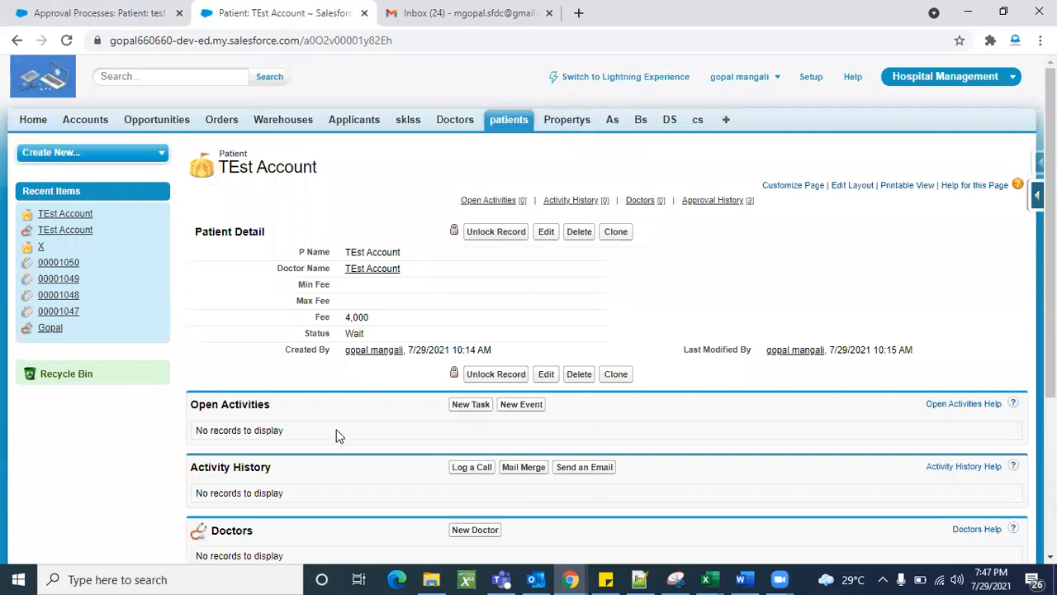
{"action": "scroll", "coordinate": [337, 435], "scroll_direction": "down", "scroll_amount": 3}
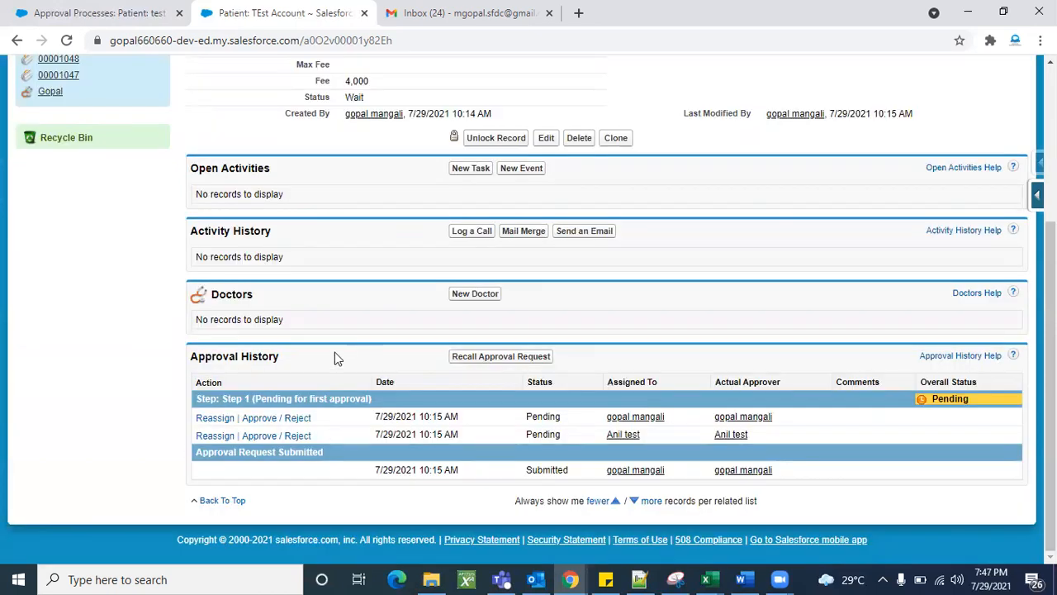
{"action": "scroll", "coordinate": [335, 356], "scroll_direction": "up", "scroll_amount": 3}
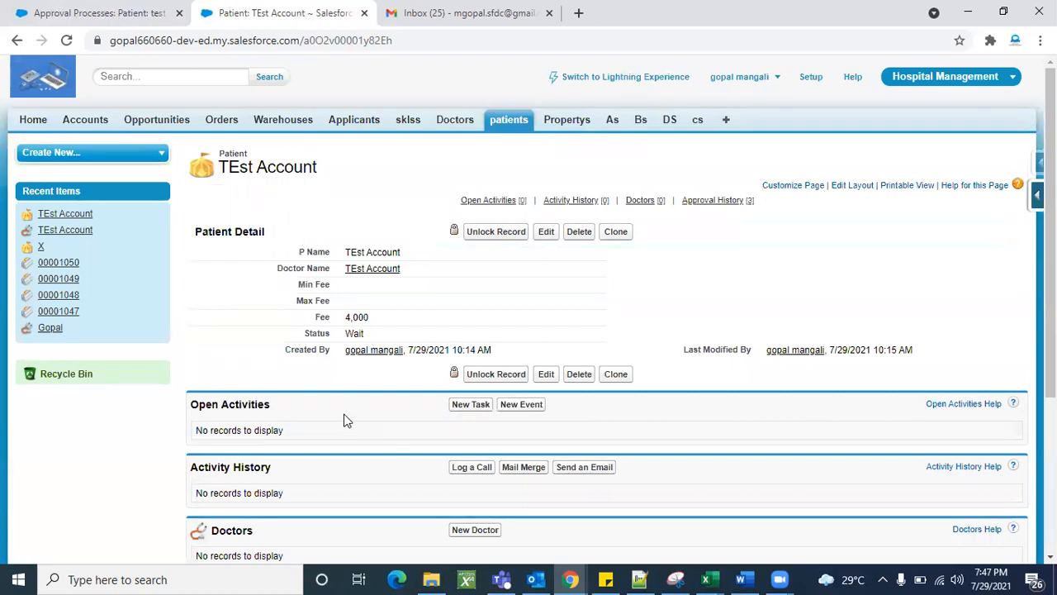
{"action": "scroll", "coordinate": [347, 420], "scroll_direction": "down", "scroll_amount": 3}
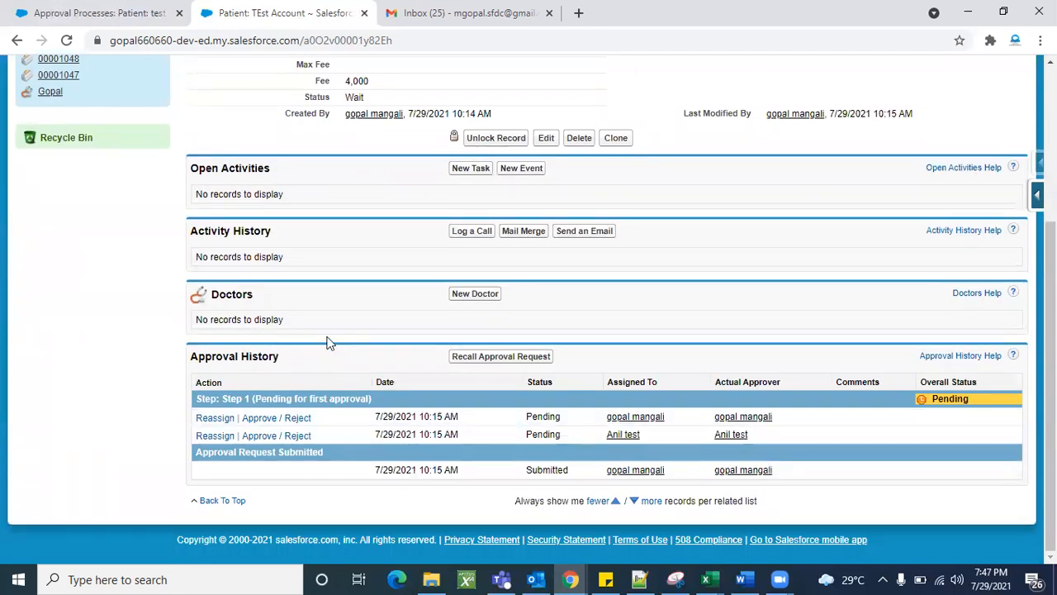
{"action": "scroll", "coordinate": [328, 342], "scroll_direction": "up", "scroll_amount": 3}
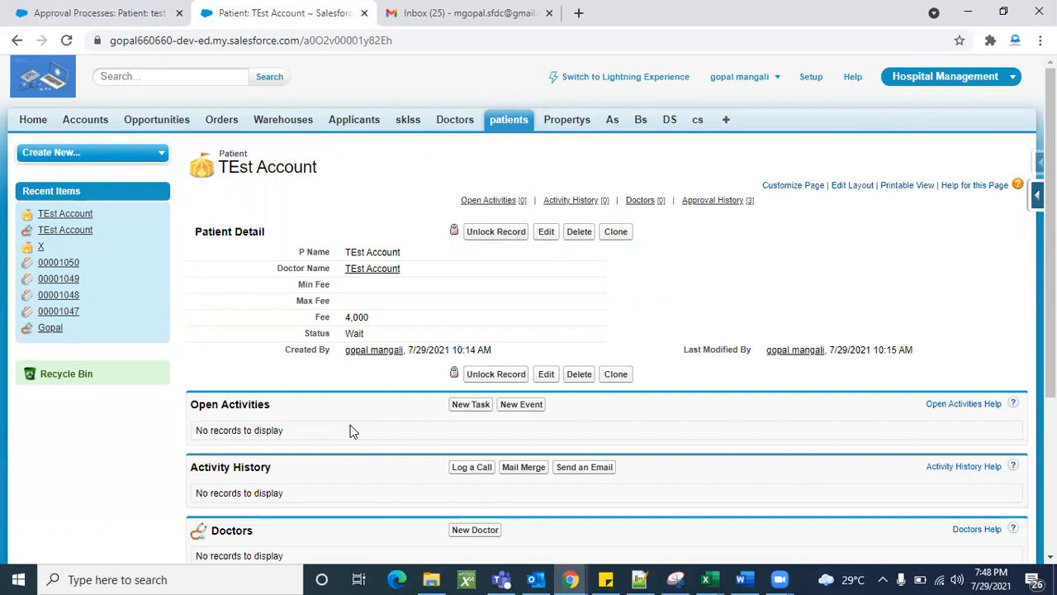
{"action": "left_click", "coordinate": [949, 82]}
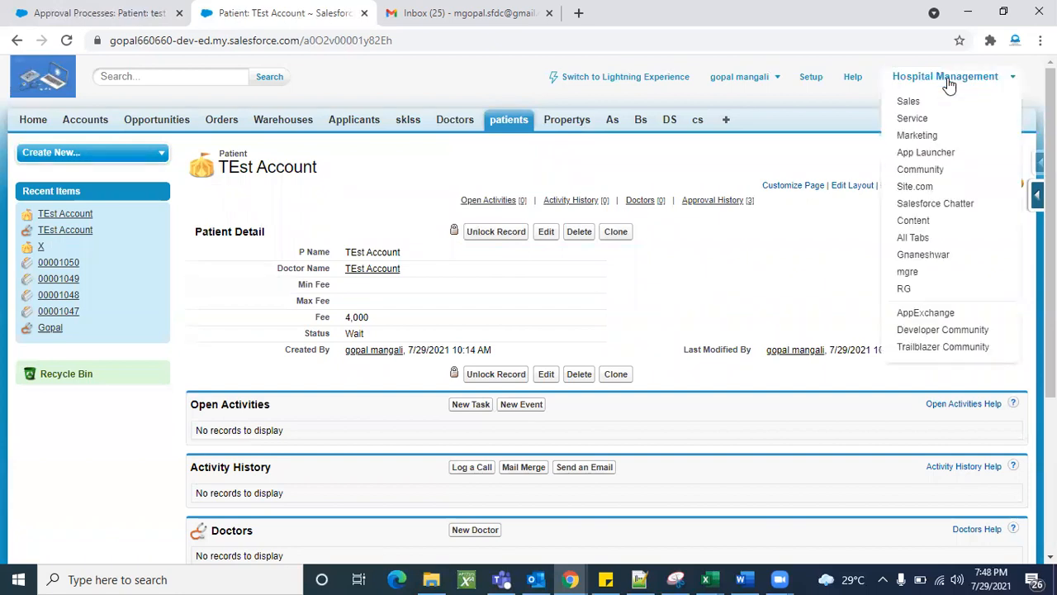
{"action": "left_click", "coordinate": [811, 126]}
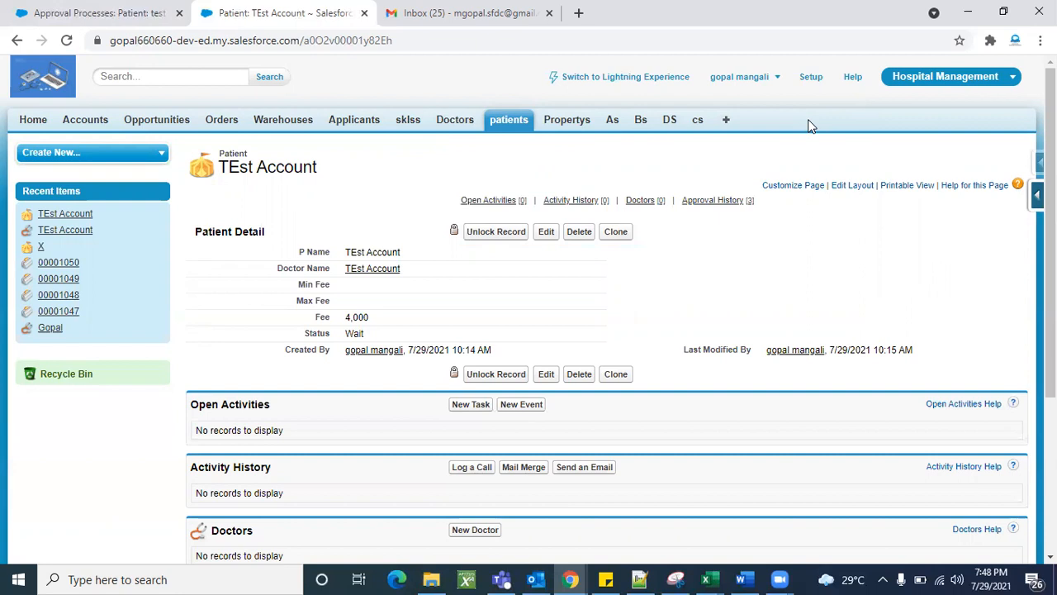
{"action": "scroll", "coordinate": [807, 253], "scroll_direction": "down", "scroll_amount": 5}
{"action": "scroll", "coordinate": [768, 273], "scroll_direction": "up", "scroll_amount": 5}
- Duplicate the approval process page, search its Setup for "user" and open the Users list
{"action": "left_click", "coordinate": [135, 16]}
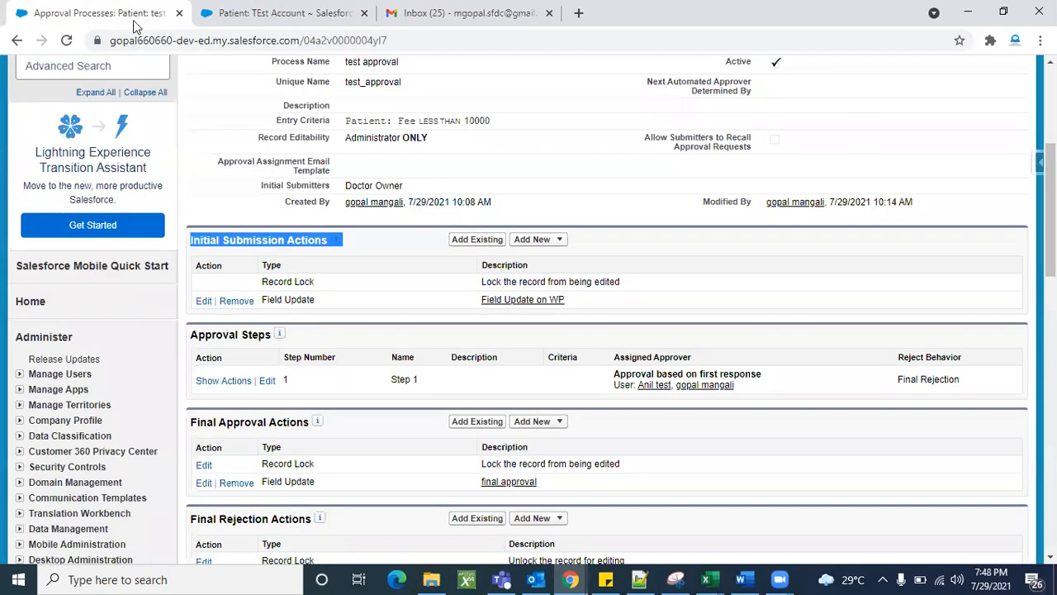
{"action": "right_click", "coordinate": [136, 25]}
{"action": "left_click", "coordinate": [197, 142]}
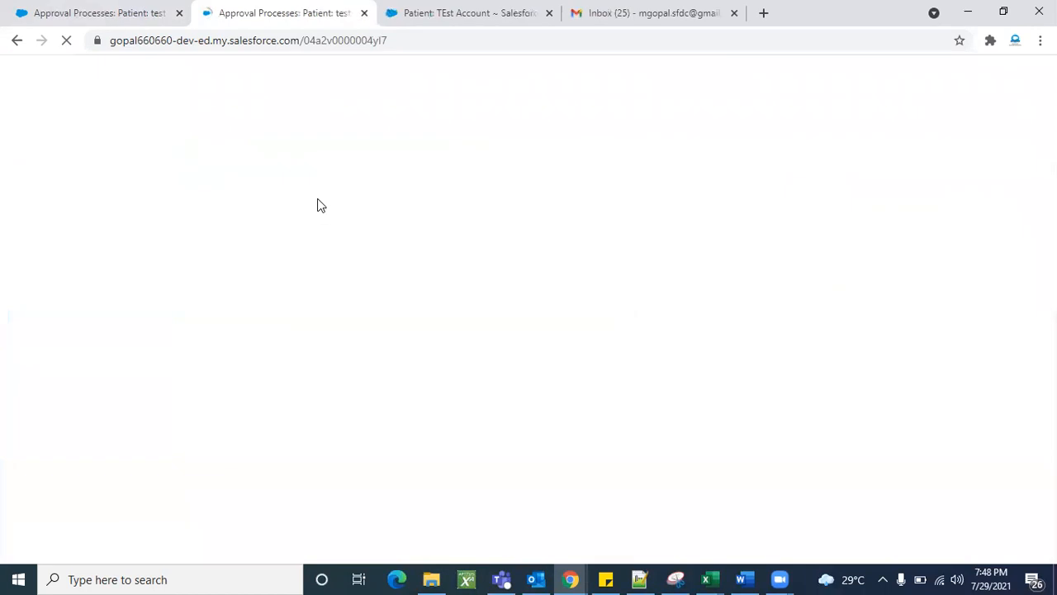
{"action": "left_click", "coordinate": [91, 253]}
{"action": "type", "text": "user"}
{"action": "scroll", "coordinate": [93, 281], "scroll_direction": "down", "scroll_amount": 1}
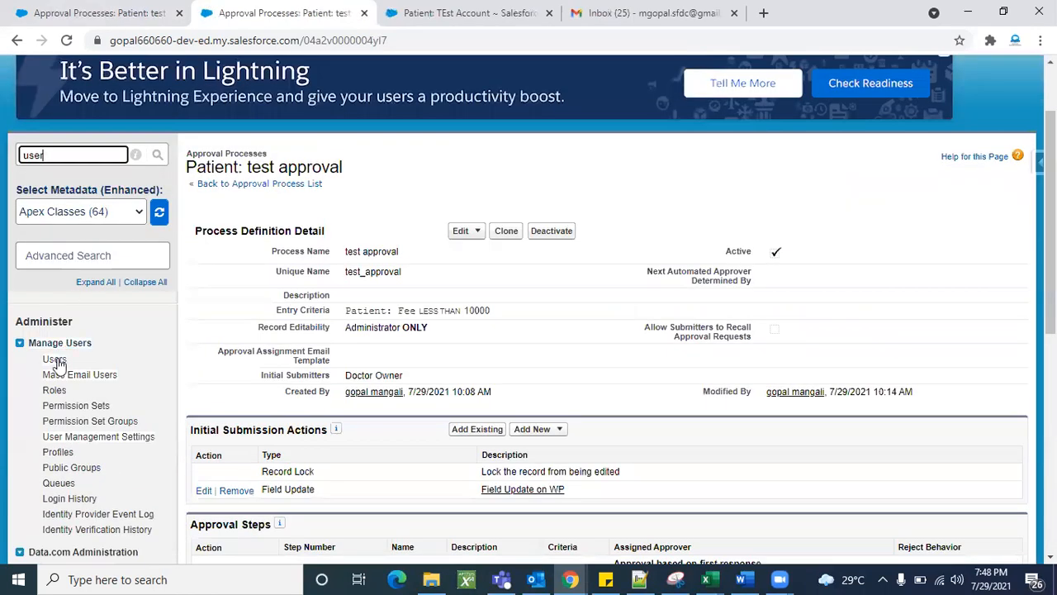
{"action": "left_click", "coordinate": [55, 360]}
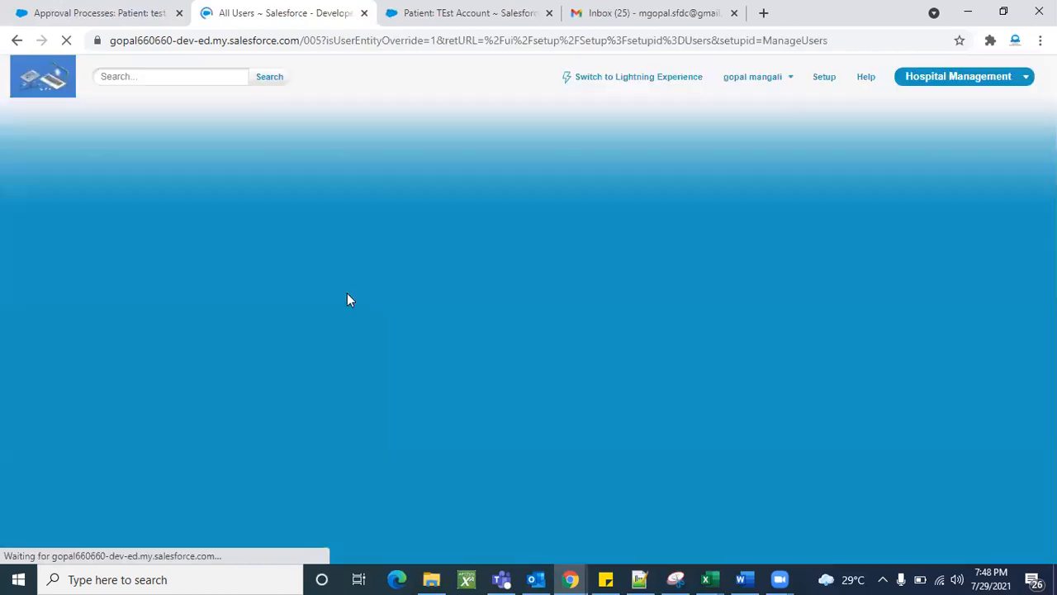
- Log in as the second approver named in the patient's Approval History and open the patients home page
{"action": "scroll", "coordinate": [368, 404], "scroll_direction": "down", "scroll_amount": 1}
{"action": "scroll", "coordinate": [367, 403], "scroll_direction": "down", "scroll_amount": 2}
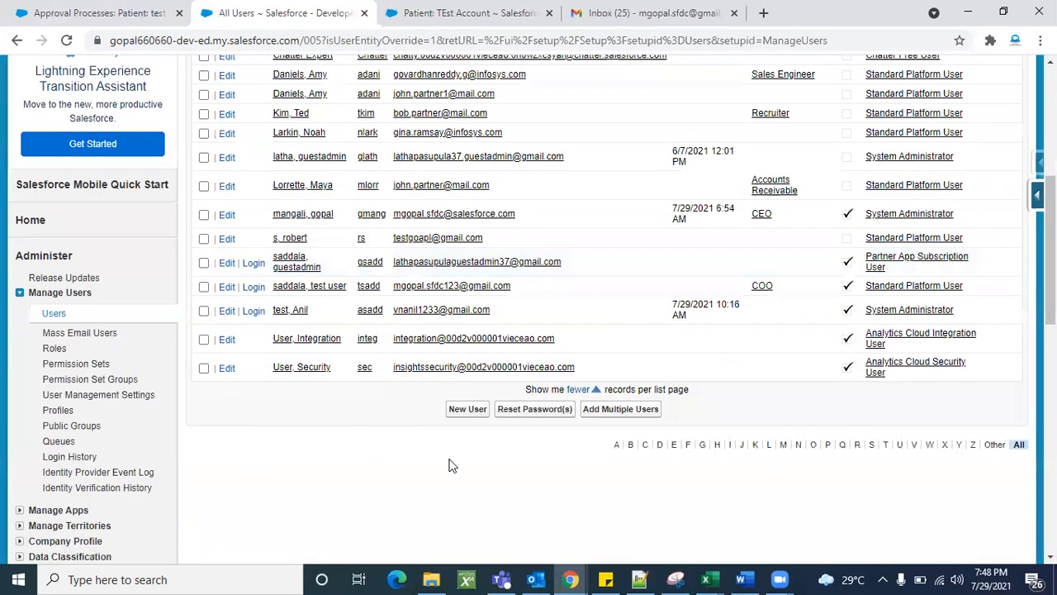
{"action": "scroll", "coordinate": [449, 462], "scroll_direction": "down", "scroll_amount": 1}
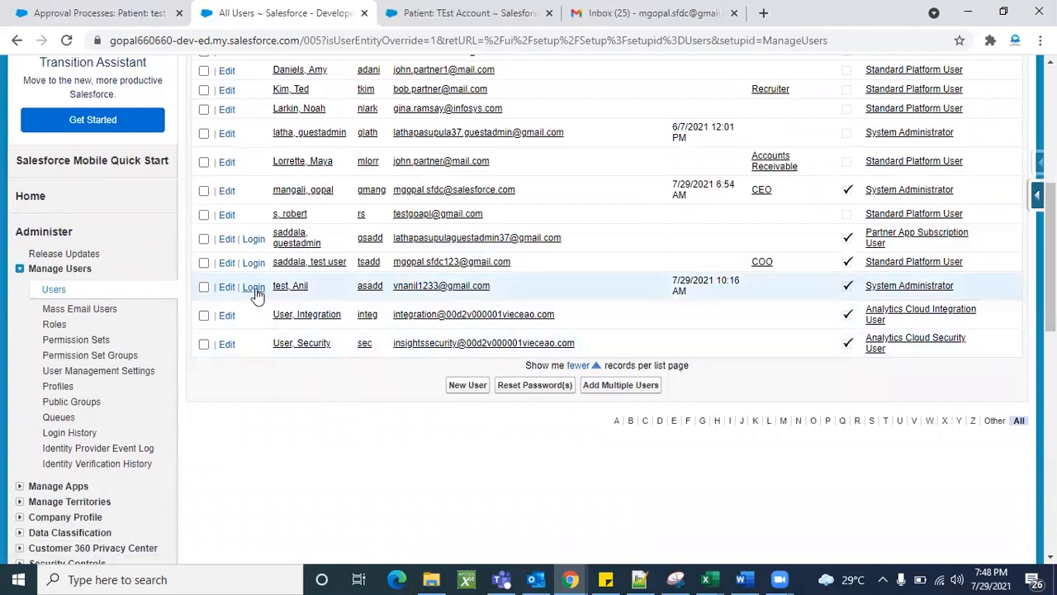
{"action": "left_click", "coordinate": [458, 13]}
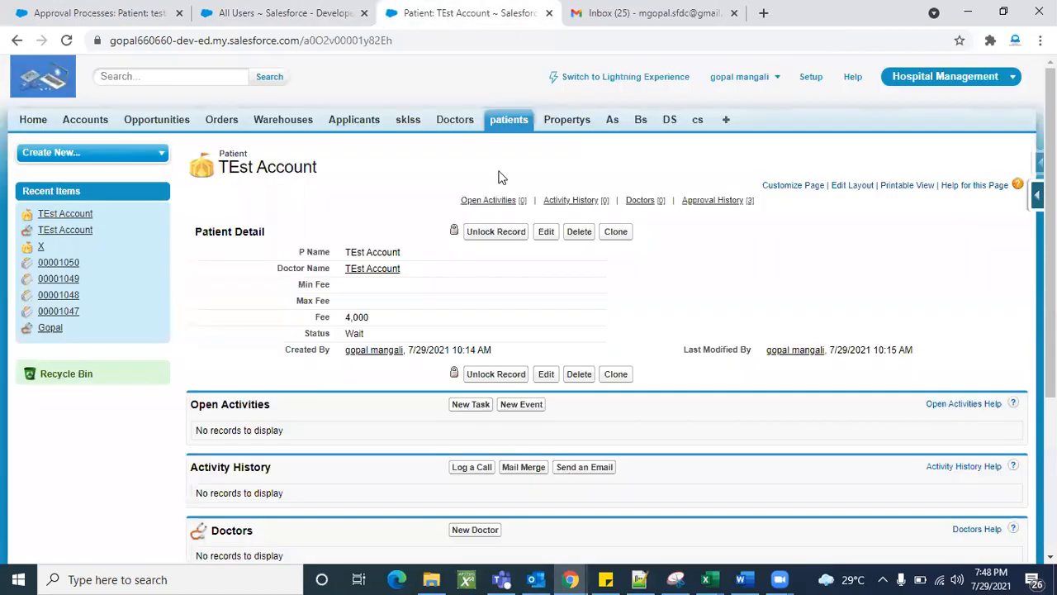
{"action": "scroll", "coordinate": [531, 363], "scroll_direction": "down", "scroll_amount": 3}
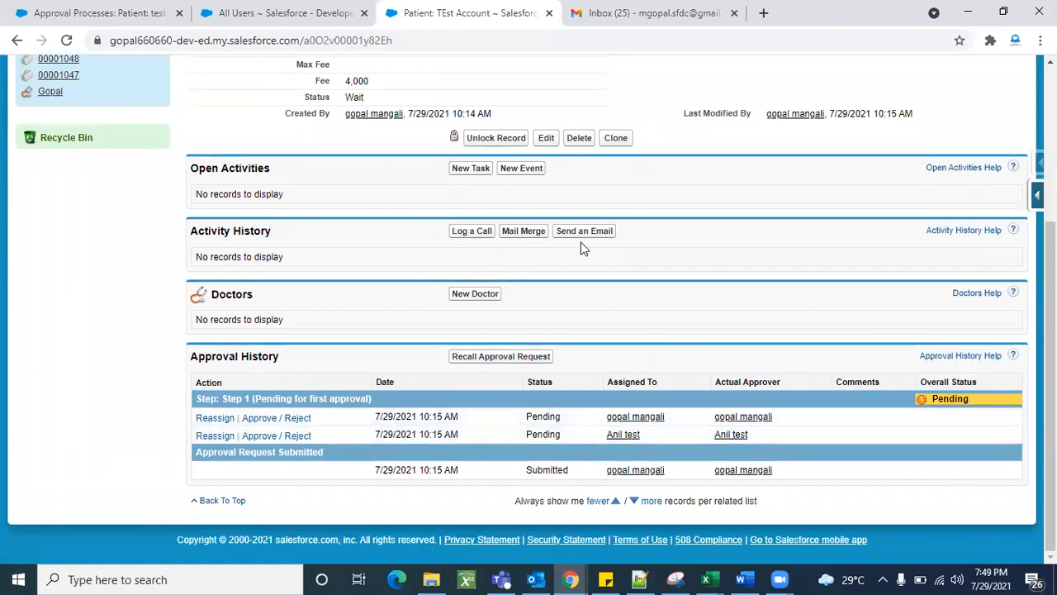
{"action": "left_click", "coordinate": [262, 15]}
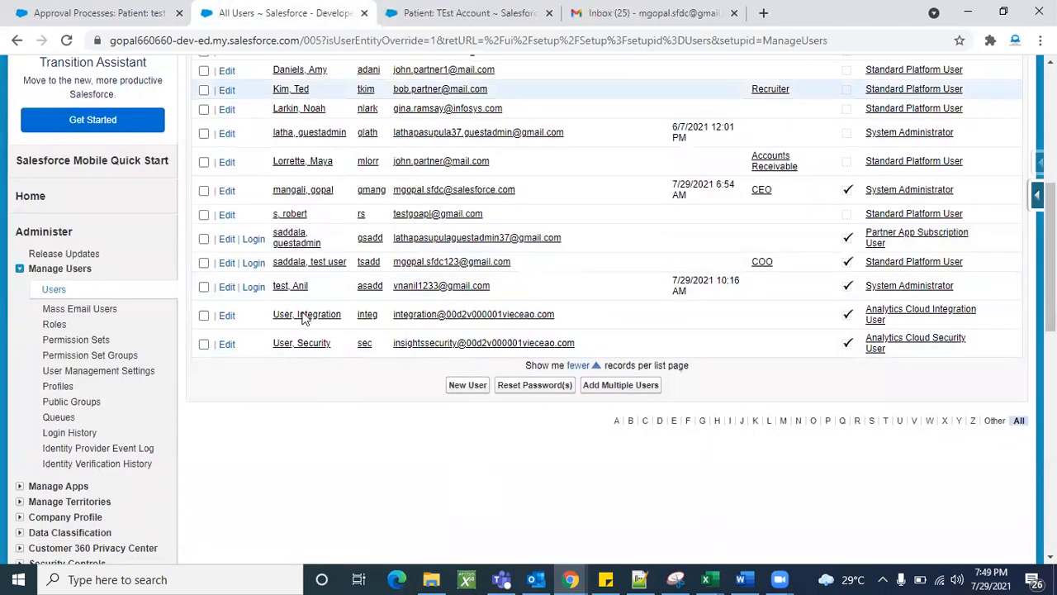
{"action": "left_click", "coordinate": [253, 289]}
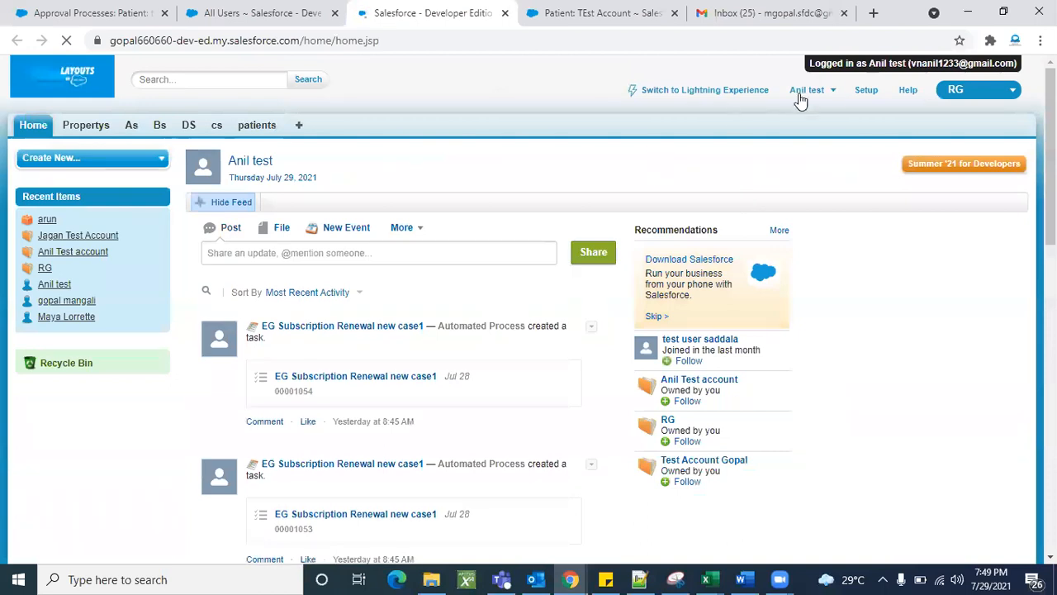
{"action": "left_click", "coordinate": [255, 124]}
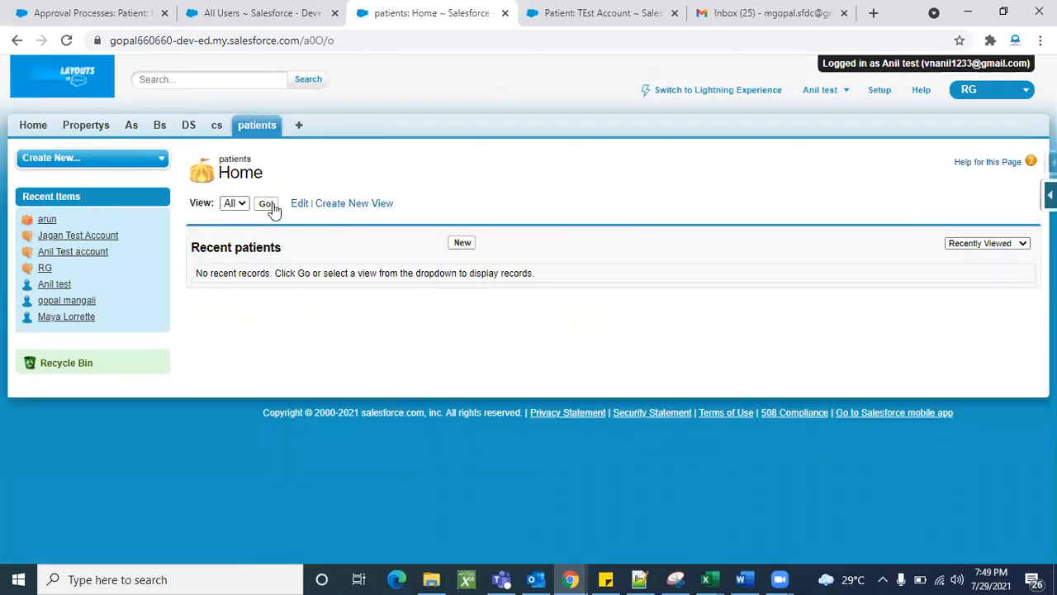
- Open the TEst Account patient from the All view and go to its Approval History
{"action": "left_click", "coordinate": [271, 205]}
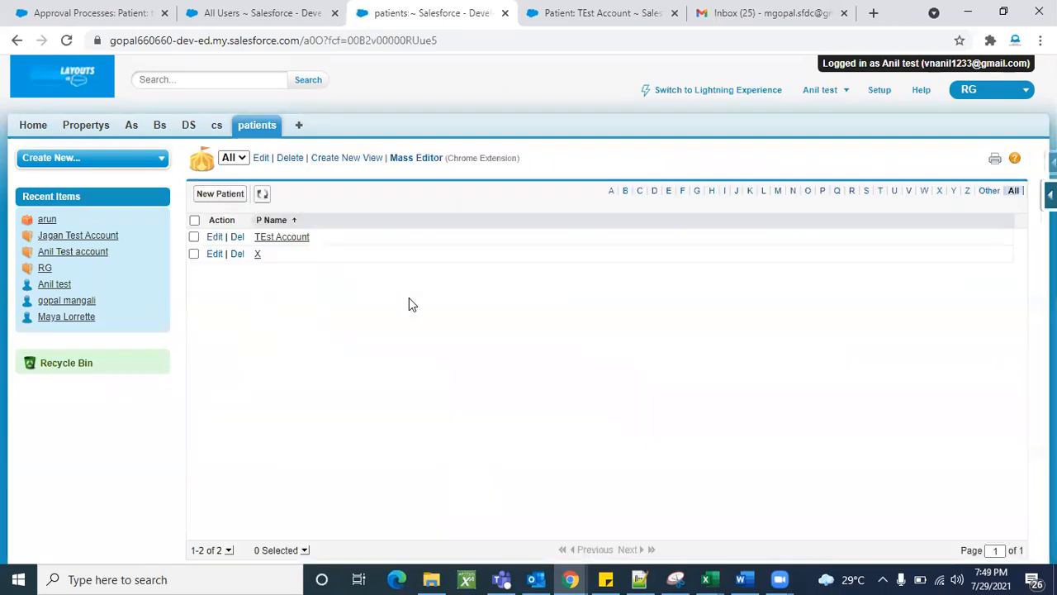
{"action": "left_click", "coordinate": [296, 237]}
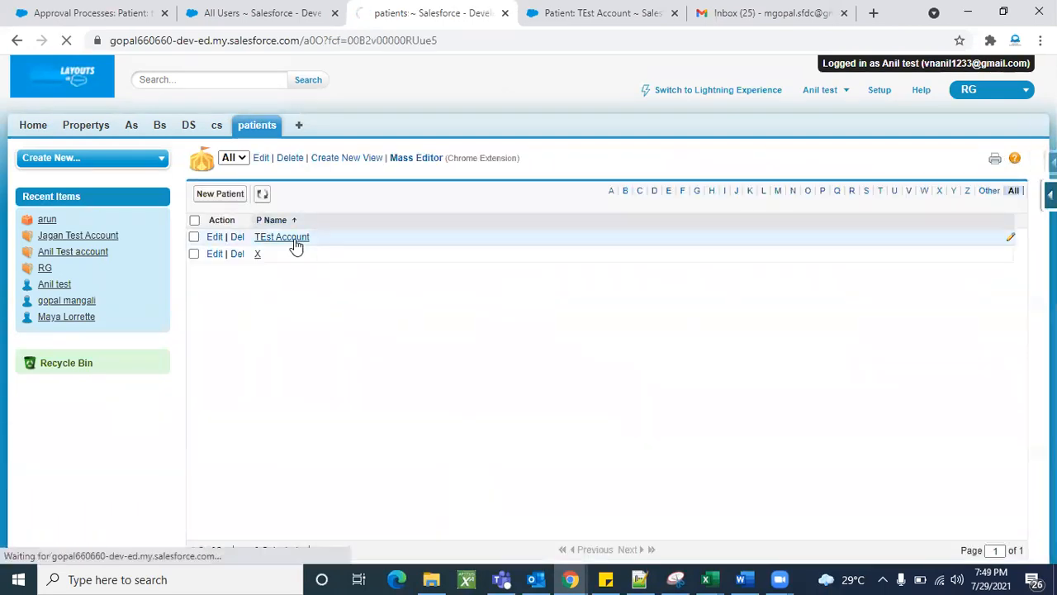
{"action": "scroll", "coordinate": [476, 372], "scroll_direction": "down", "scroll_amount": 3}
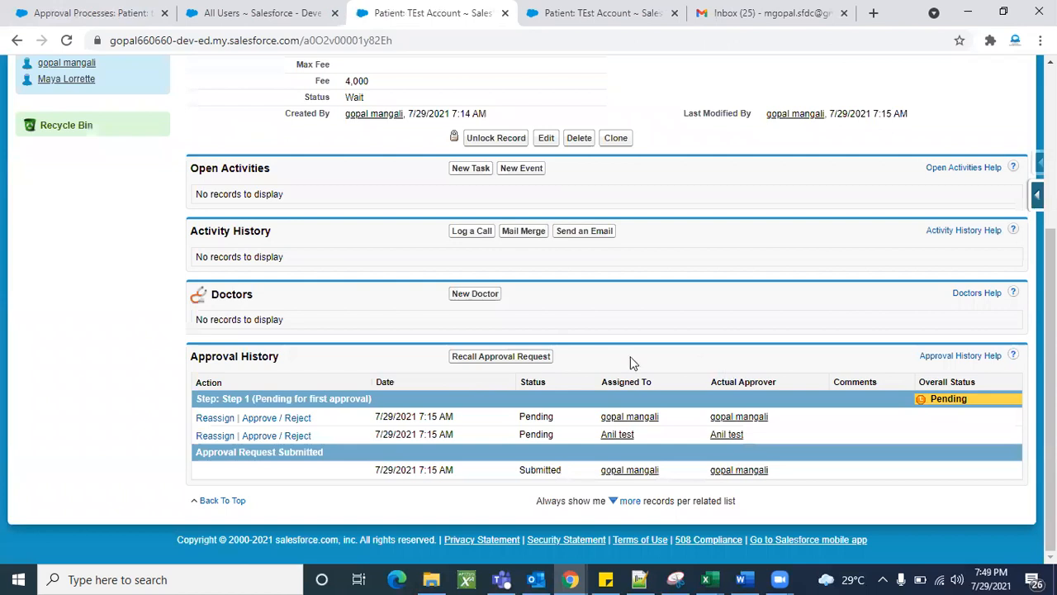
{"action": "triple_click", "coordinate": [254, 356]}
{"action": "left_click", "coordinate": [755, 363]}
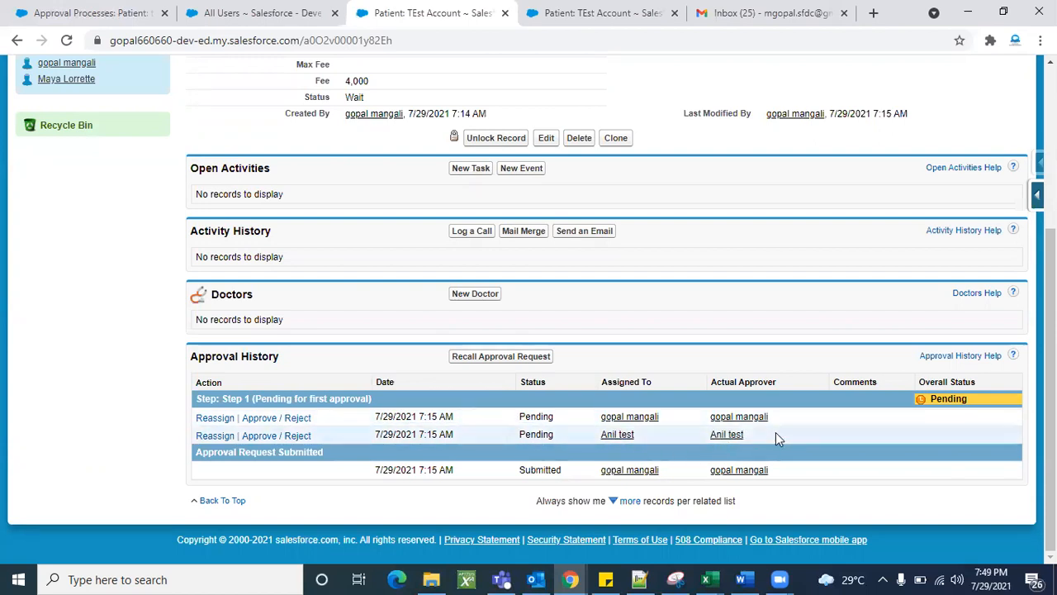
- Check the logged-in user against the assigned approvers in the Approval History, and check the patient's Status
{"action": "scroll", "coordinate": [721, 402], "scroll_direction": "up", "scroll_amount": 3}
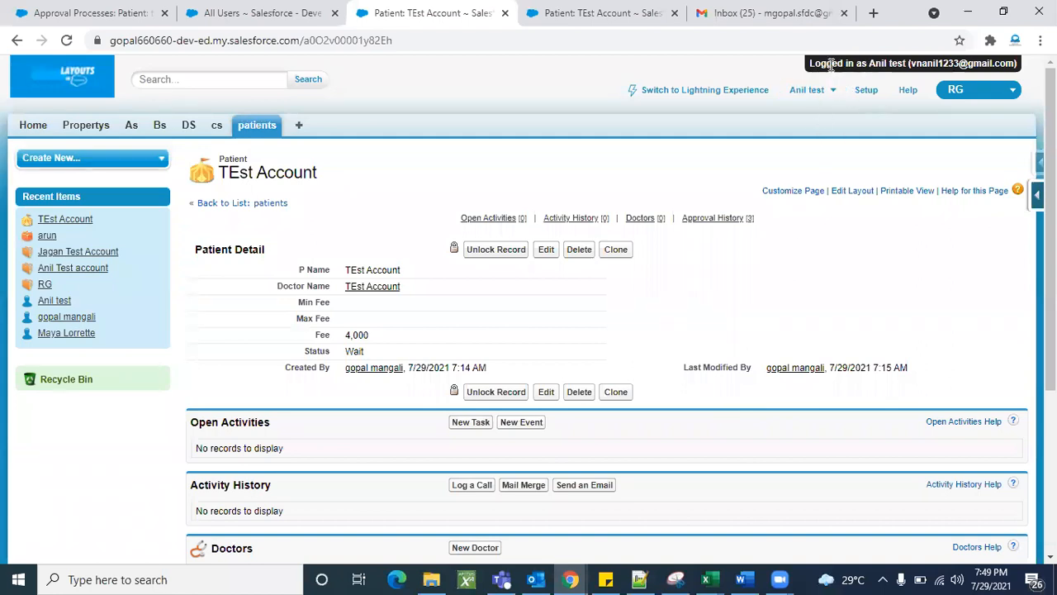
{"action": "scroll", "coordinate": [750, 430], "scroll_direction": "down", "scroll_amount": 3}
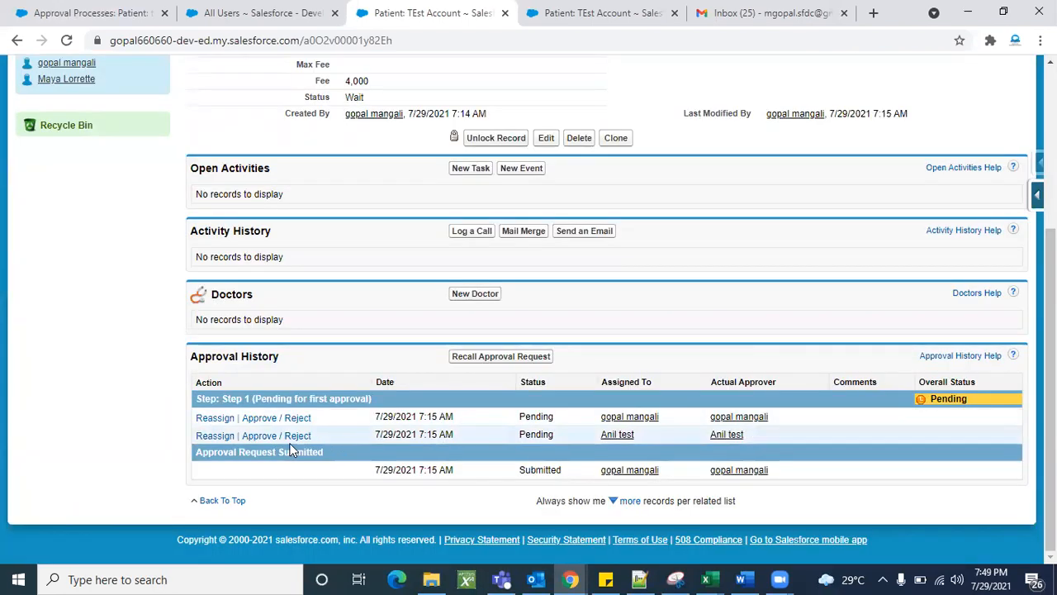
{"action": "scroll", "coordinate": [432, 399], "scroll_direction": "up", "scroll_amount": 1}
{"action": "scroll", "coordinate": [432, 400], "scroll_direction": "down", "scroll_amount": 1}
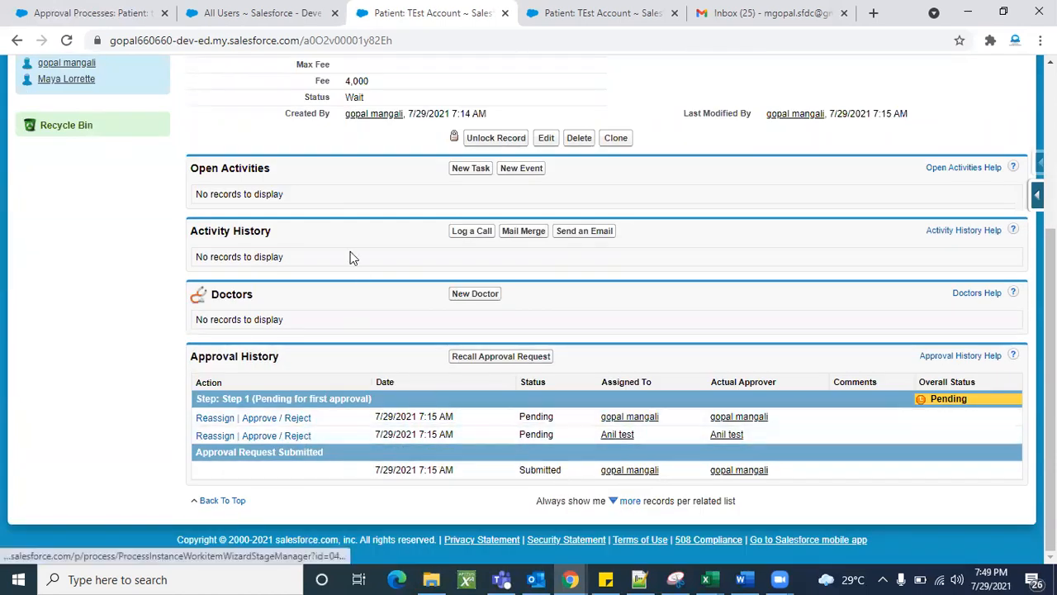
{"action": "scroll", "coordinate": [350, 259], "scroll_direction": "up", "scroll_amount": 1}
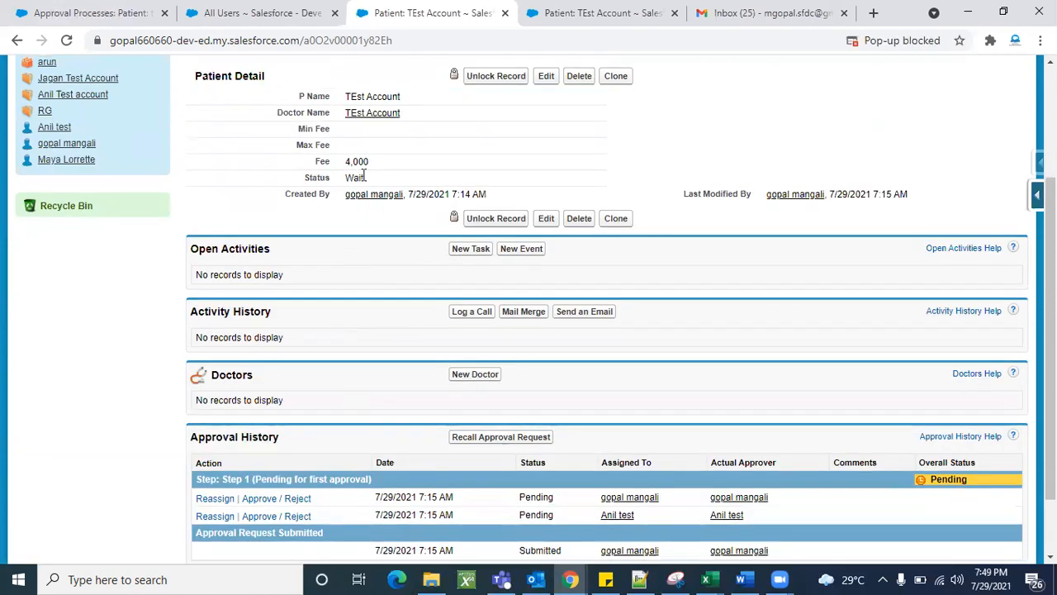
- Reject the approval request assigned to the logged-in approver, with the comment "No"
{"action": "scroll", "coordinate": [361, 303], "scroll_direction": "down", "scroll_amount": 1}
{"action": "left_click", "coordinate": [300, 439]}
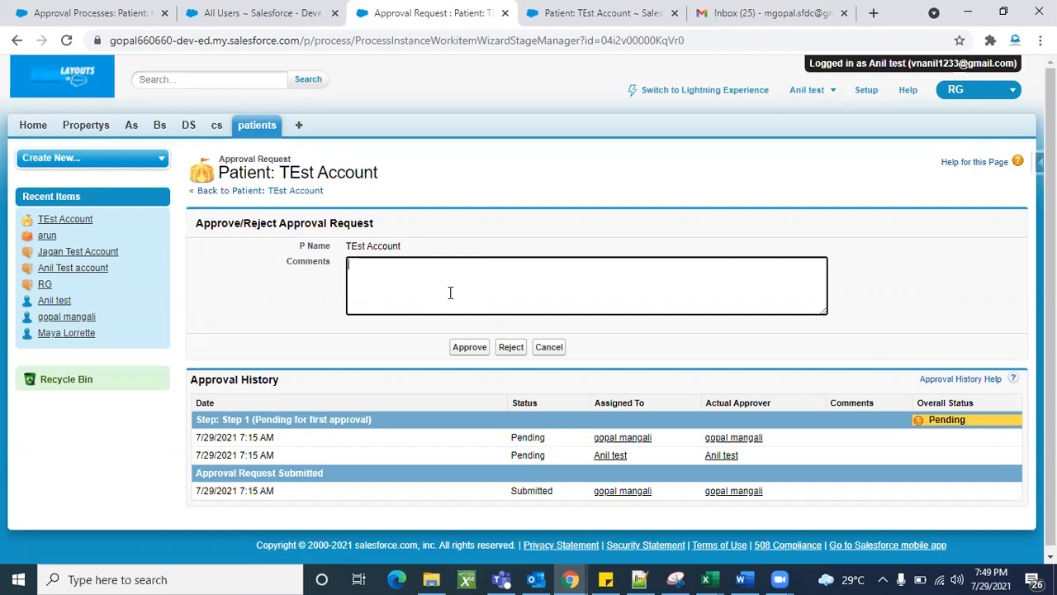
{"action": "type", "text": "No"}
{"action": "left_click", "coordinate": [407, 348]}
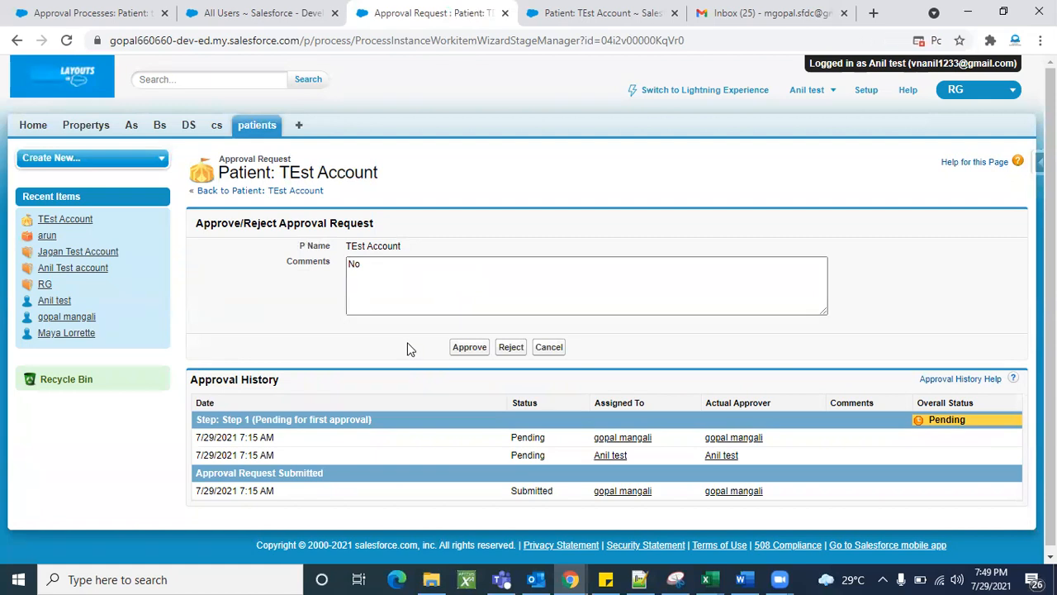
{"action": "left_click", "coordinate": [408, 287]}
{"action": "left_click", "coordinate": [497, 329]}
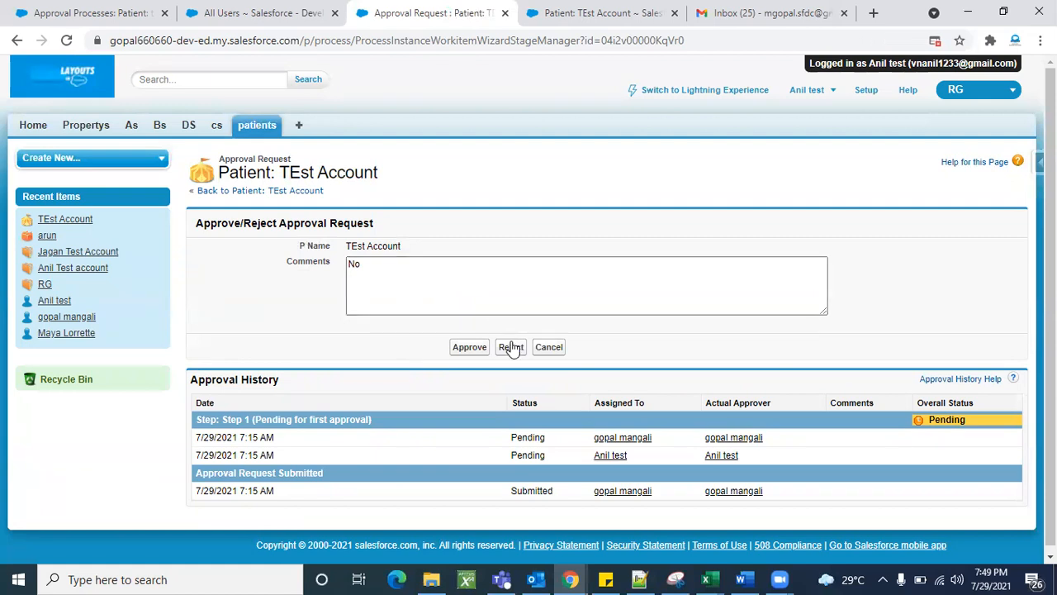
{"action": "left_click", "coordinate": [511, 348]}
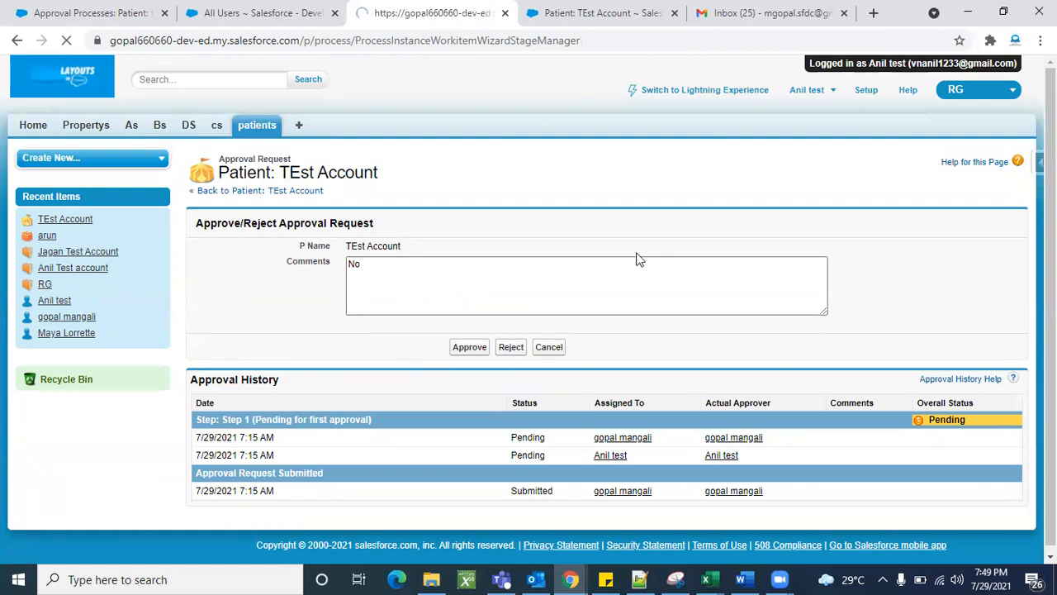
- Examine the rejected patient's Approval History, including overall status and comments, together with its Status field and record lock
{"action": "scroll", "coordinate": [755, 349], "scroll_direction": "down", "scroll_amount": 5}
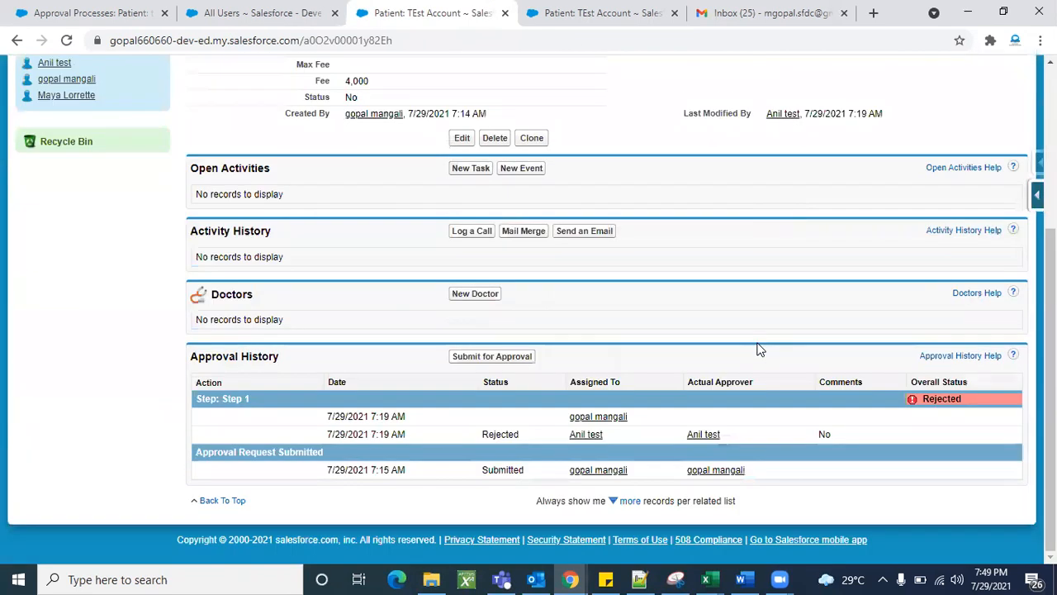
{"action": "triple_click", "coordinate": [939, 398]}
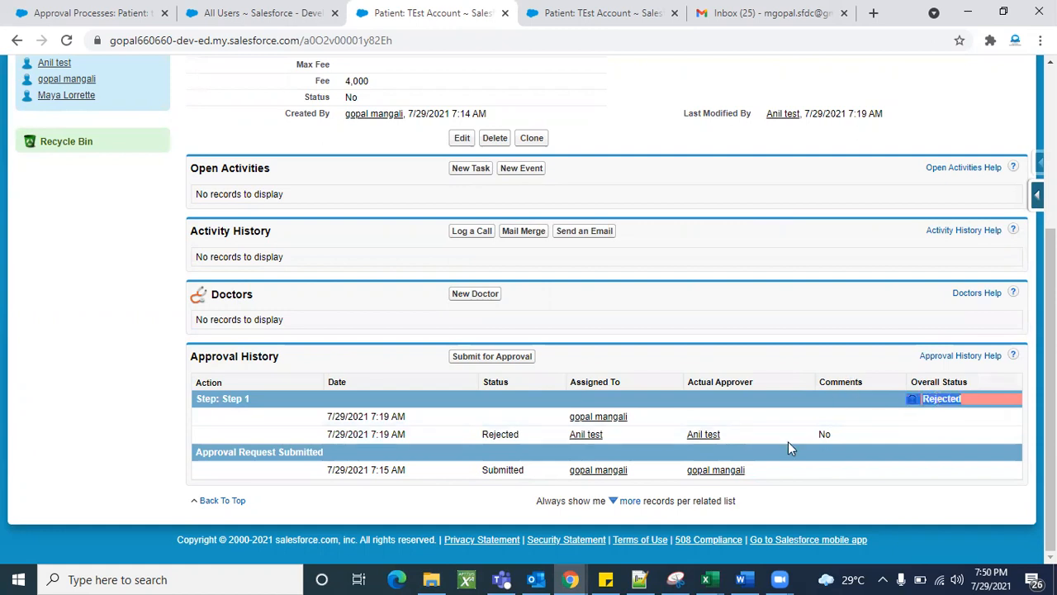
{"action": "double_click", "coordinate": [825, 433]}
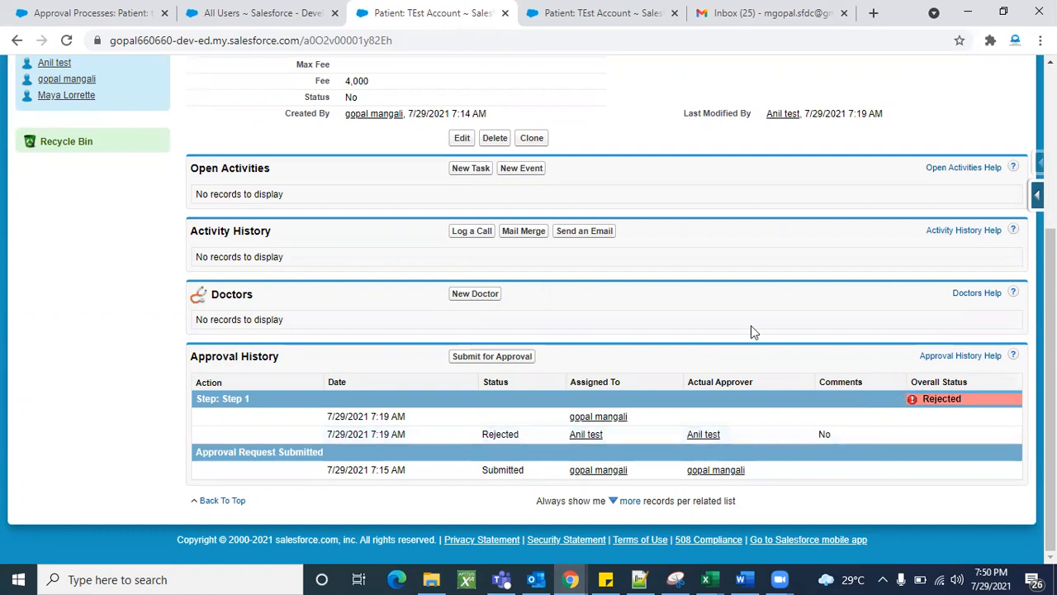
{"action": "scroll", "coordinate": [751, 331], "scroll_direction": "up", "scroll_amount": 2}
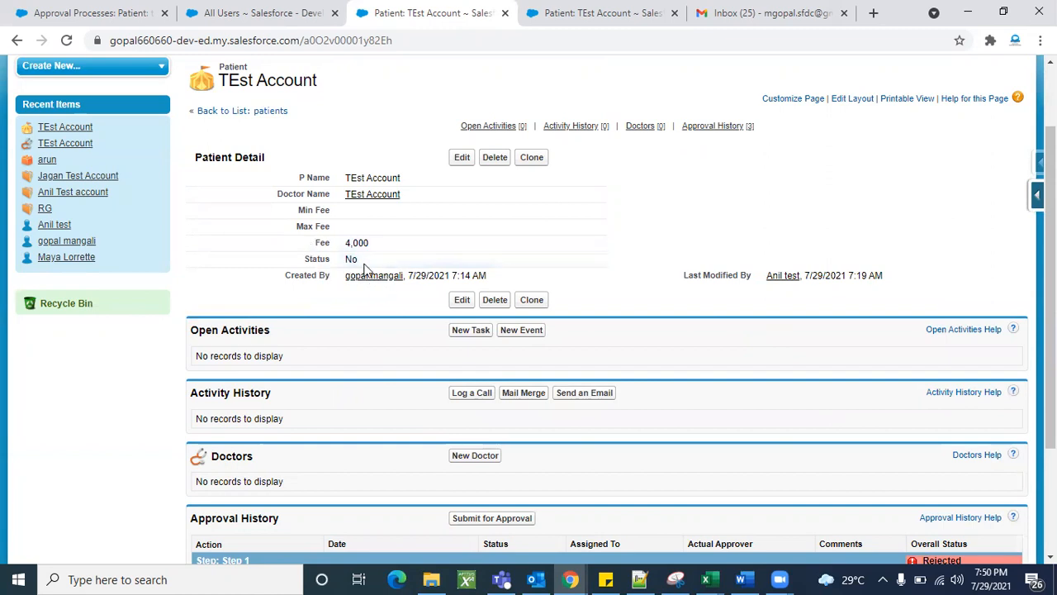
{"action": "scroll", "coordinate": [343, 404], "scroll_direction": "down", "scroll_amount": 2}
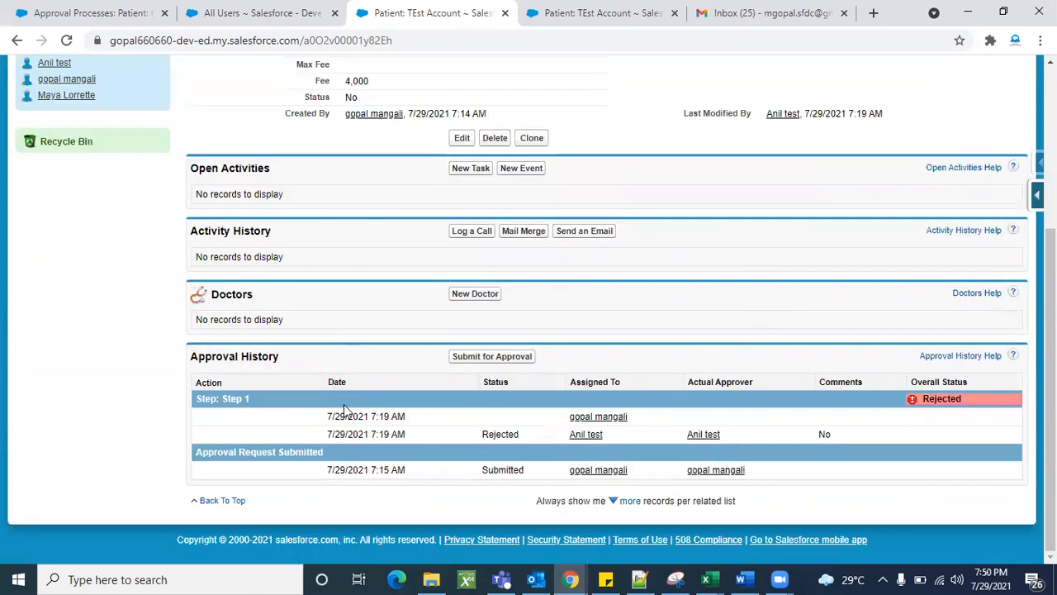
{"action": "scroll", "coordinate": [825, 165], "scroll_direction": "up", "scroll_amount": 3}
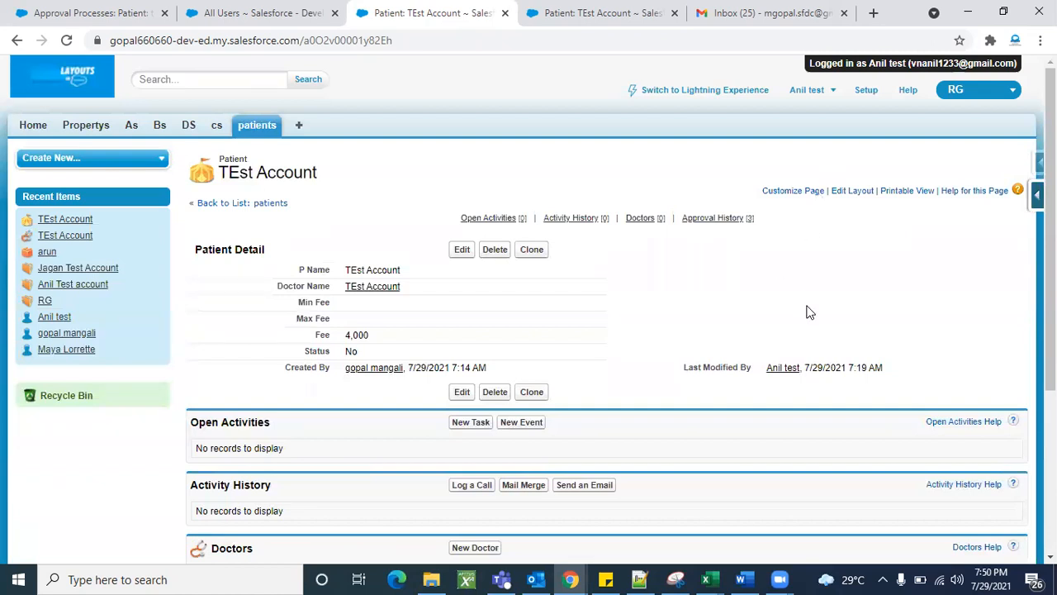
{"action": "scroll", "coordinate": [855, 438], "scroll_direction": "down", "scroll_amount": 3}
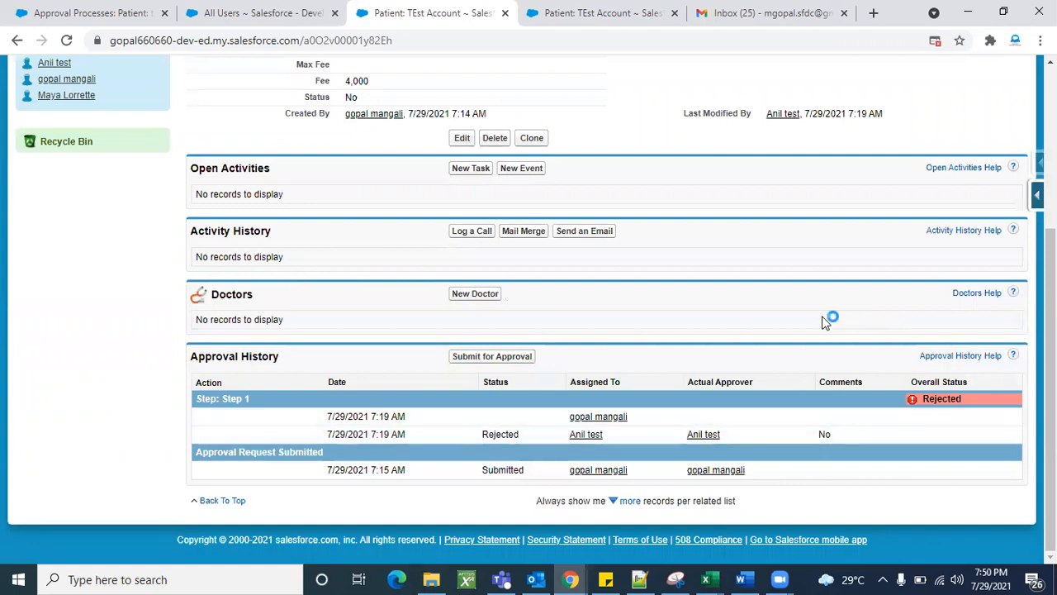
- Review the Patient approval process's approval step and final rejection actions against the patient record
{"action": "left_click", "coordinate": [46, 13]}
{"action": "scroll", "coordinate": [355, 395], "scroll_direction": "down", "scroll_amount": 3}
{"action": "scroll", "coordinate": [354, 393], "scroll_direction": "up", "scroll_amount": 1}
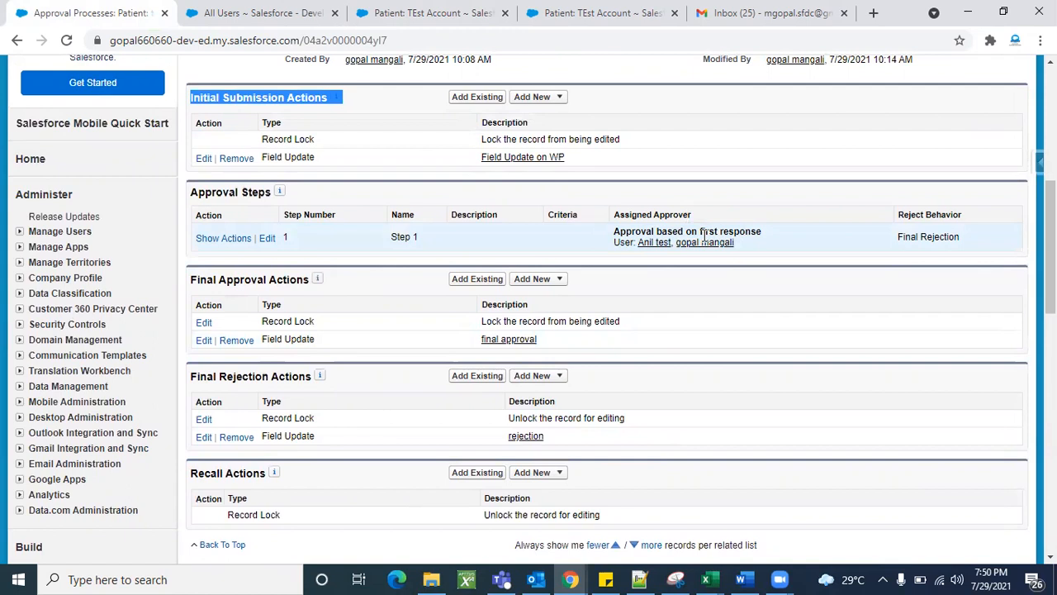
{"action": "left_click", "coordinate": [580, 15]}
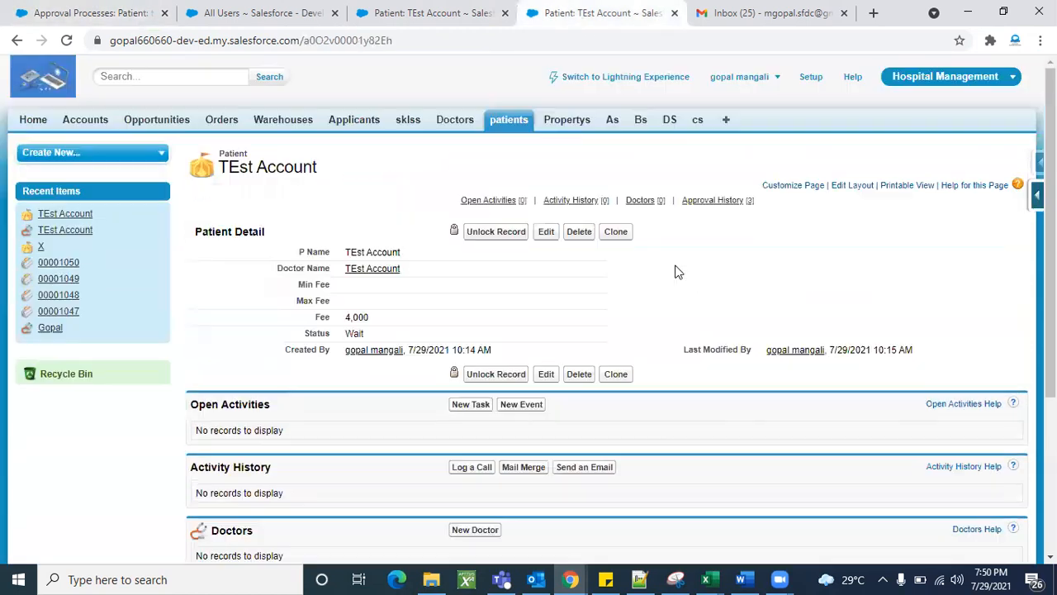
{"action": "left_click", "coordinate": [433, 14]}
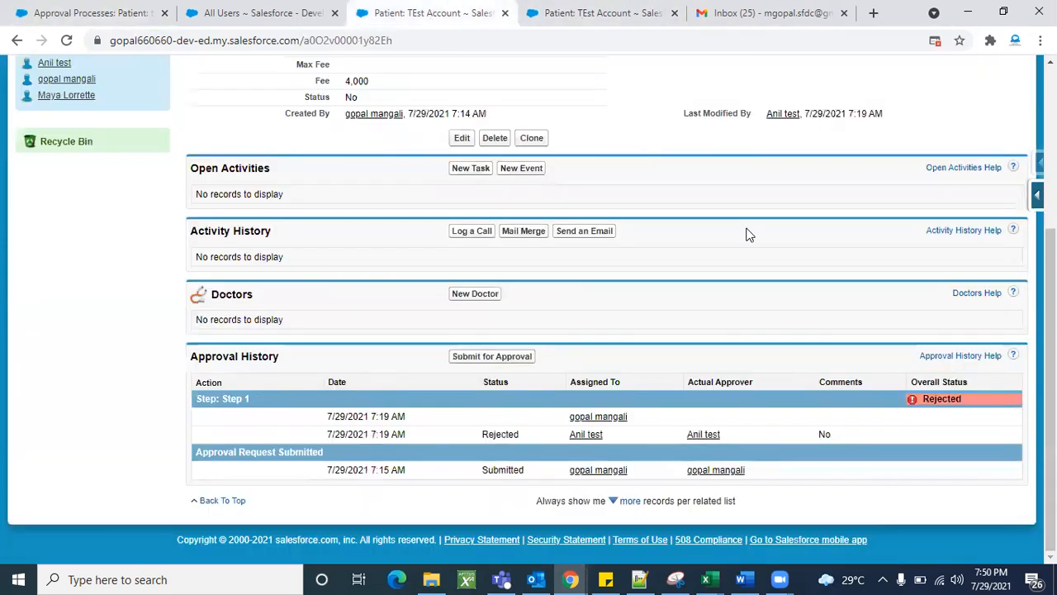
- Log out of the approver's session and log back in with the saved username
{"action": "scroll", "coordinate": [747, 235], "scroll_direction": "up", "scroll_amount": 3}
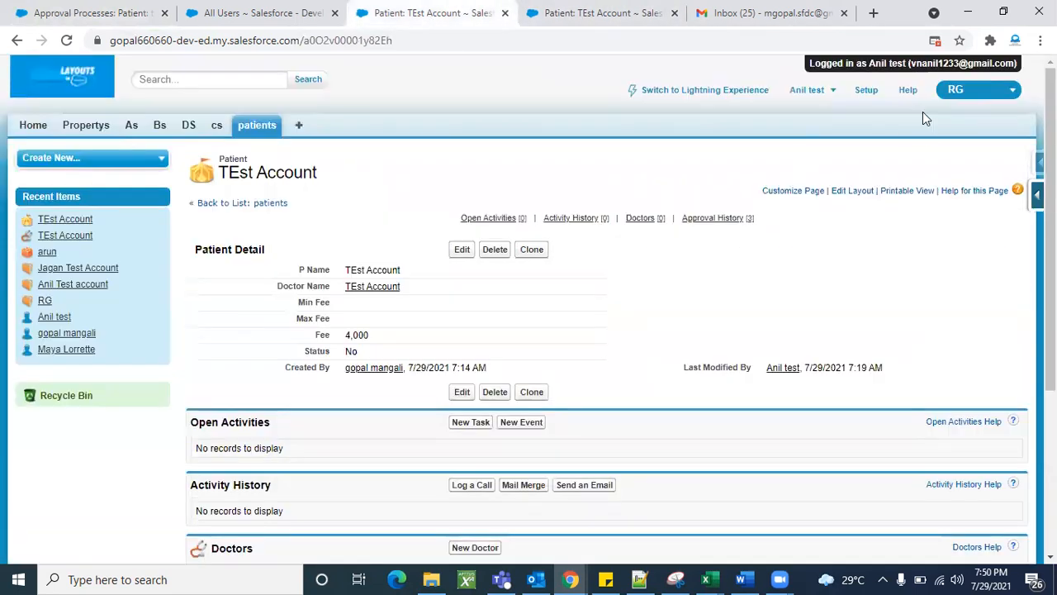
{"action": "left_click", "coordinate": [825, 96]}
{"action": "left_click", "coordinate": [717, 191]}
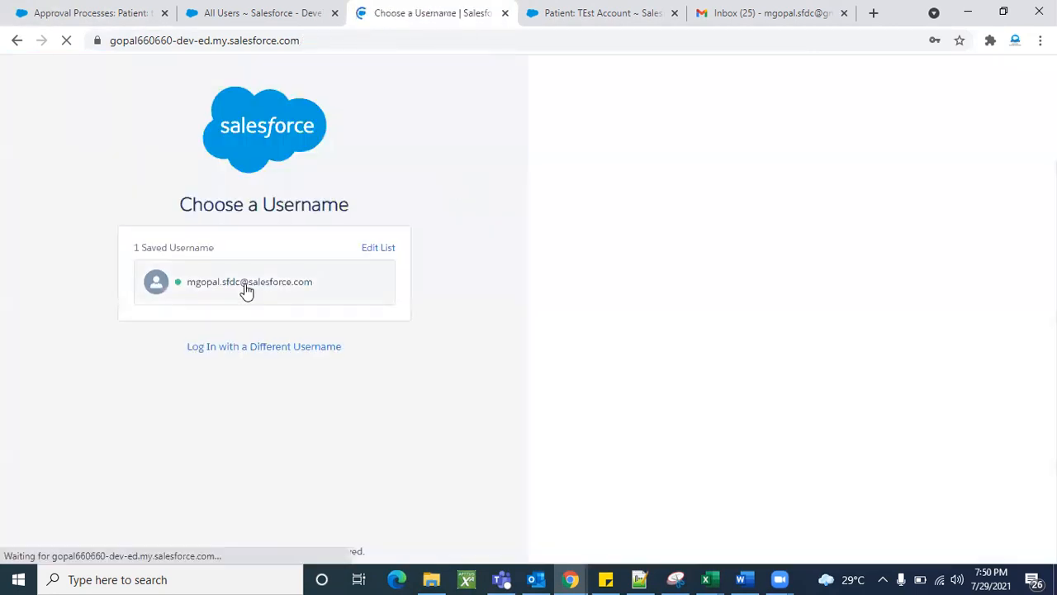
{"action": "left_click", "coordinate": [246, 285]}
{"action": "left_click", "coordinate": [273, 361]}
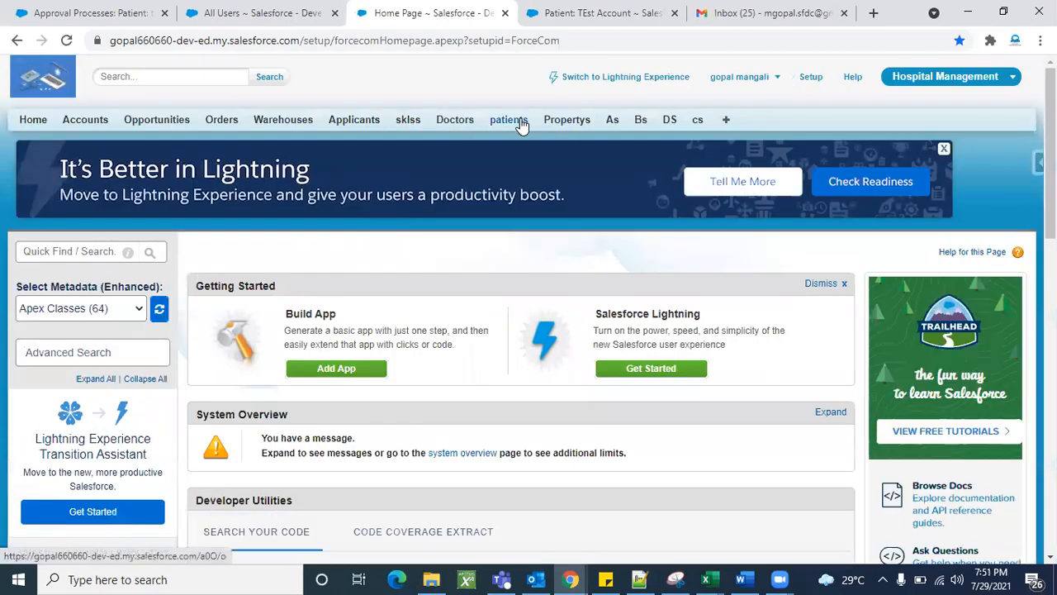
- Open the TEst Account record from the recent patients and go to its Approval History
{"action": "left_click", "coordinate": [524, 123]}
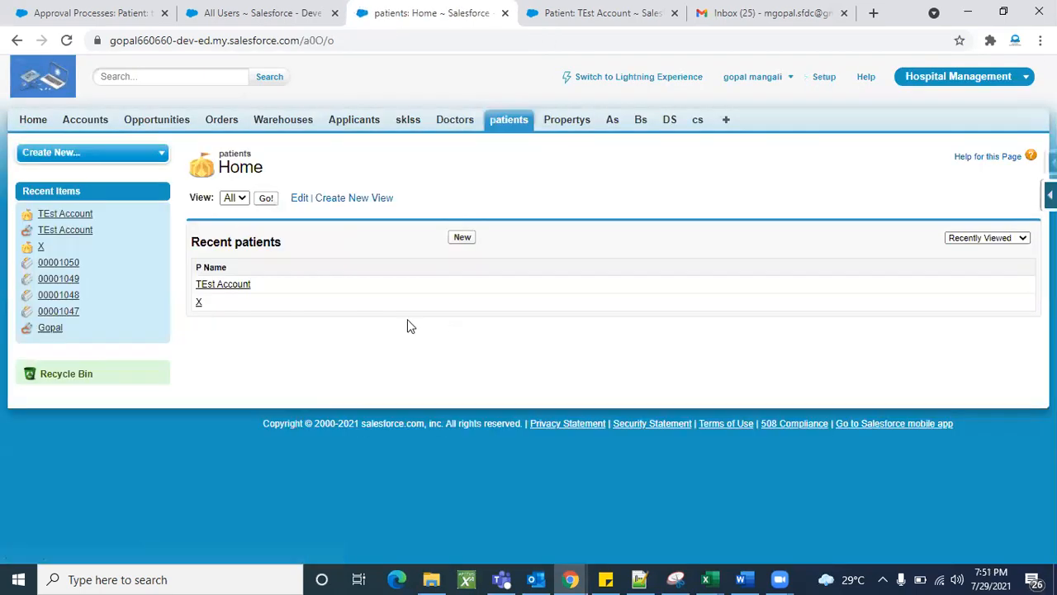
{"action": "left_click", "coordinate": [239, 287]}
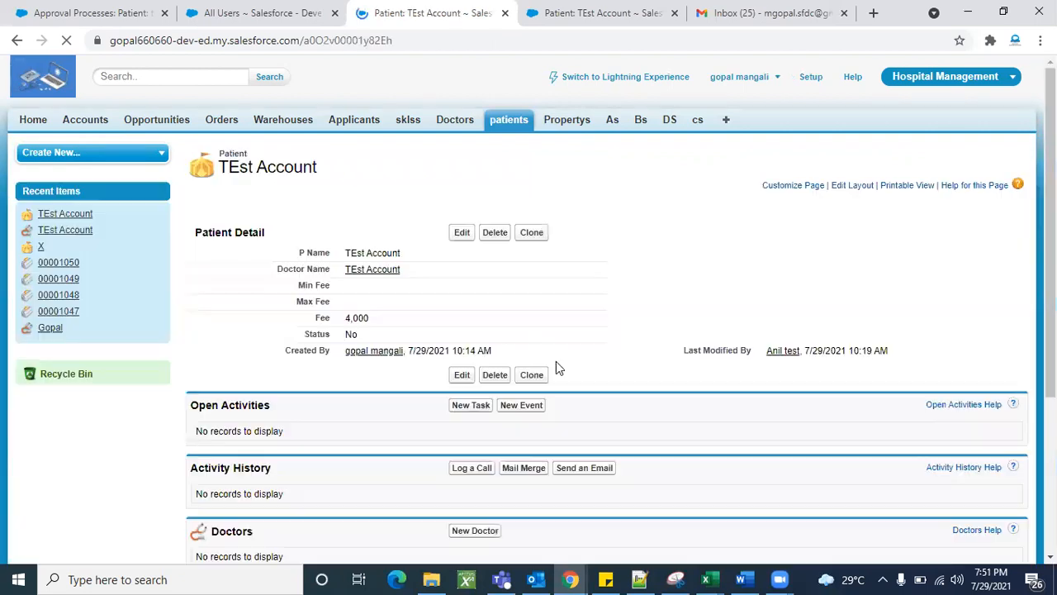
{"action": "scroll", "coordinate": [555, 363], "scroll_direction": "down", "scroll_amount": 3}
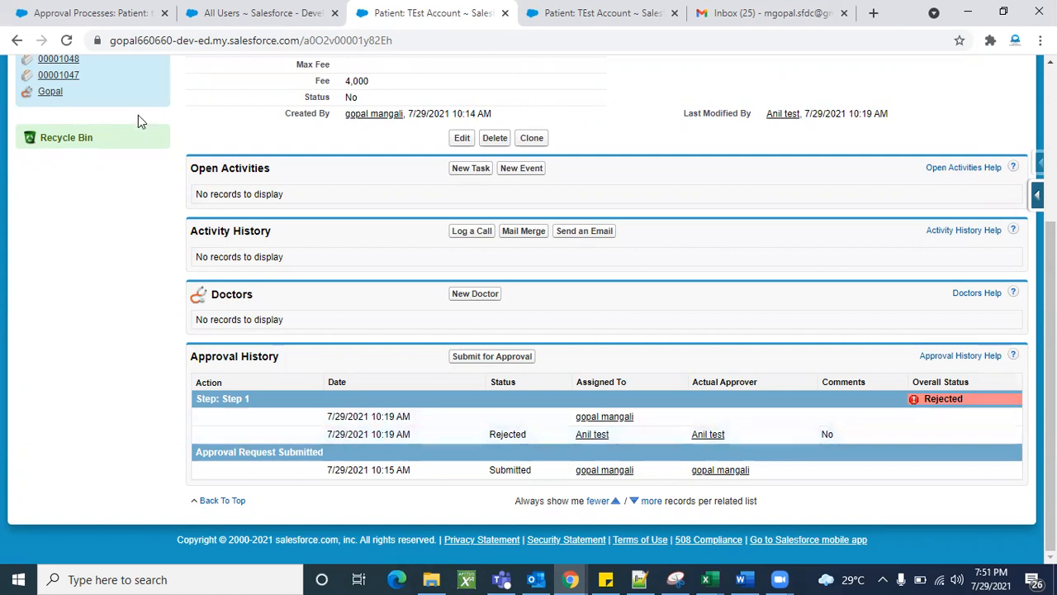
- Compare the approval step's Assigned Approver rule in the approval process with the patient's Approval History
{"action": "left_click", "coordinate": [61, 13]}
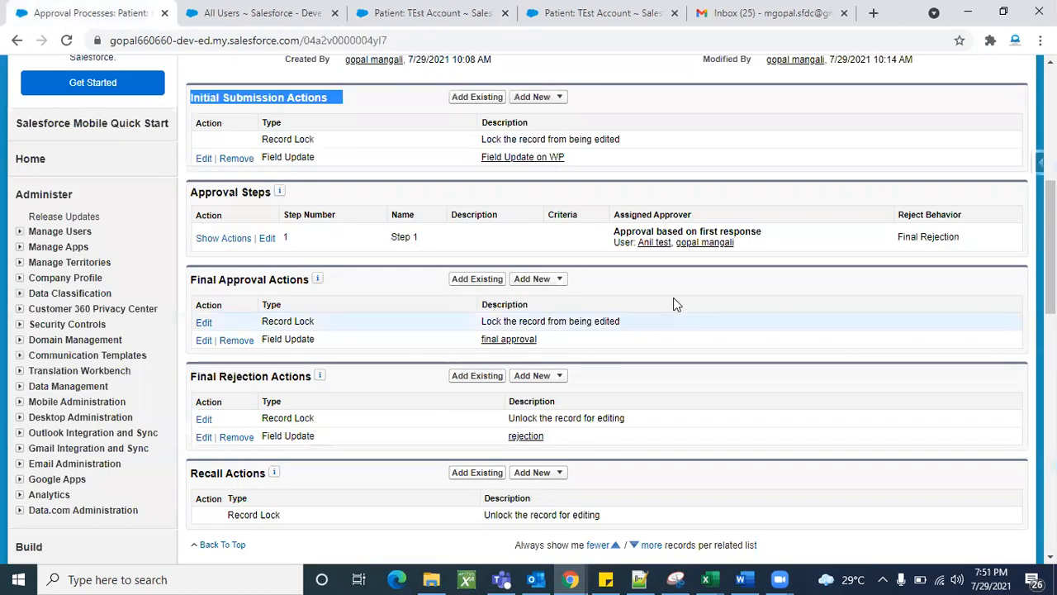
{"action": "triple_click", "coordinate": [659, 236]}
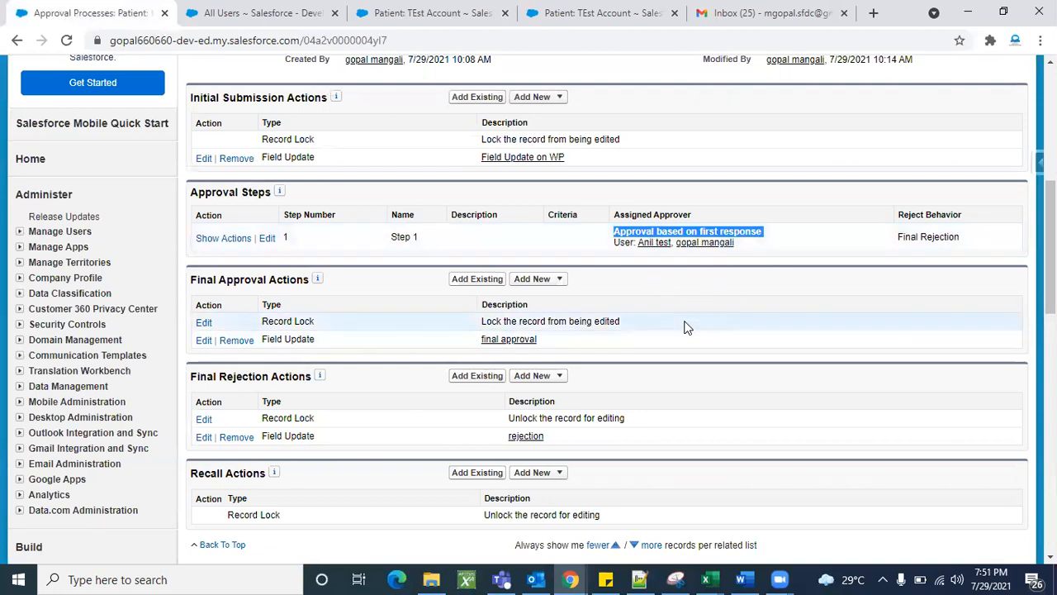
{"action": "left_click", "coordinate": [296, 15]}
{"action": "left_click", "coordinate": [444, 12]}
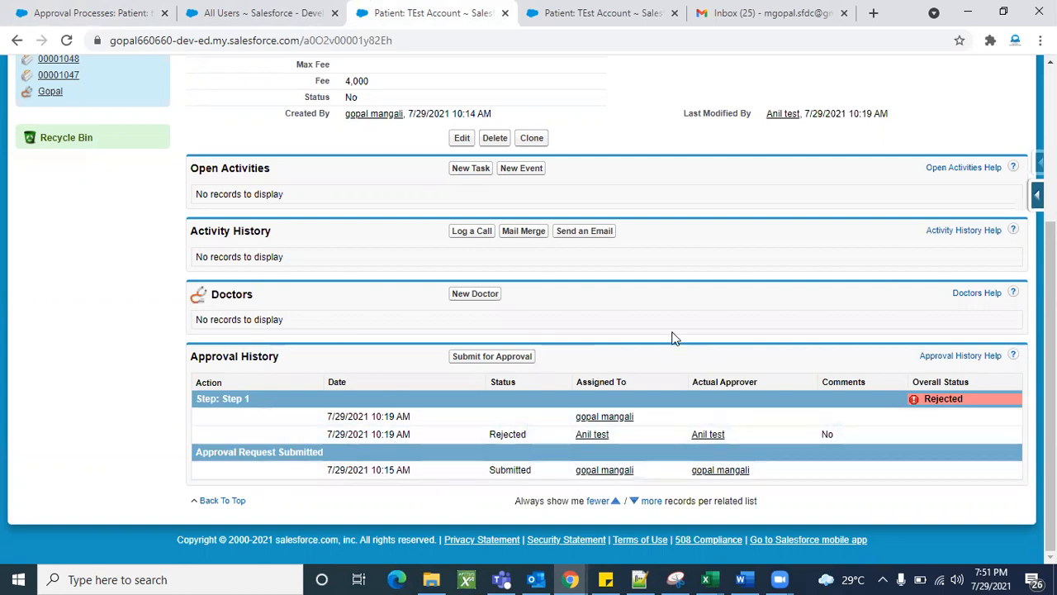
- Resubmit the rejected TEst Account patient for approval and display its updated Approval History
{"action": "scroll", "coordinate": [672, 337], "scroll_direction": "up", "scroll_amount": 3}
{"action": "scroll", "coordinate": [541, 333], "scroll_direction": "down", "scroll_amount": 3}
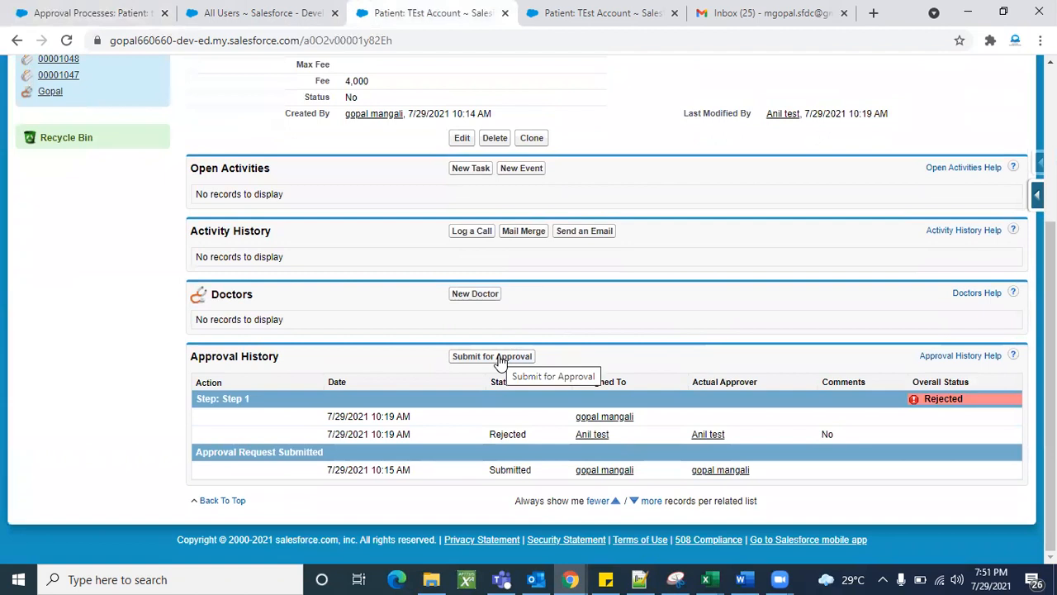
{"action": "left_click", "coordinate": [500, 358]}
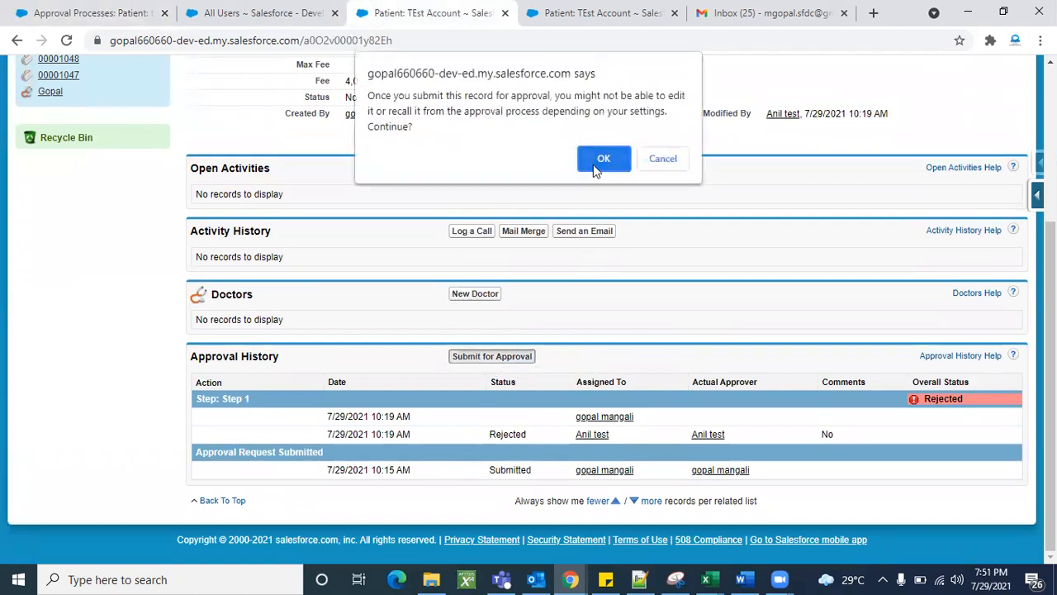
{"action": "left_click", "coordinate": [602, 161]}
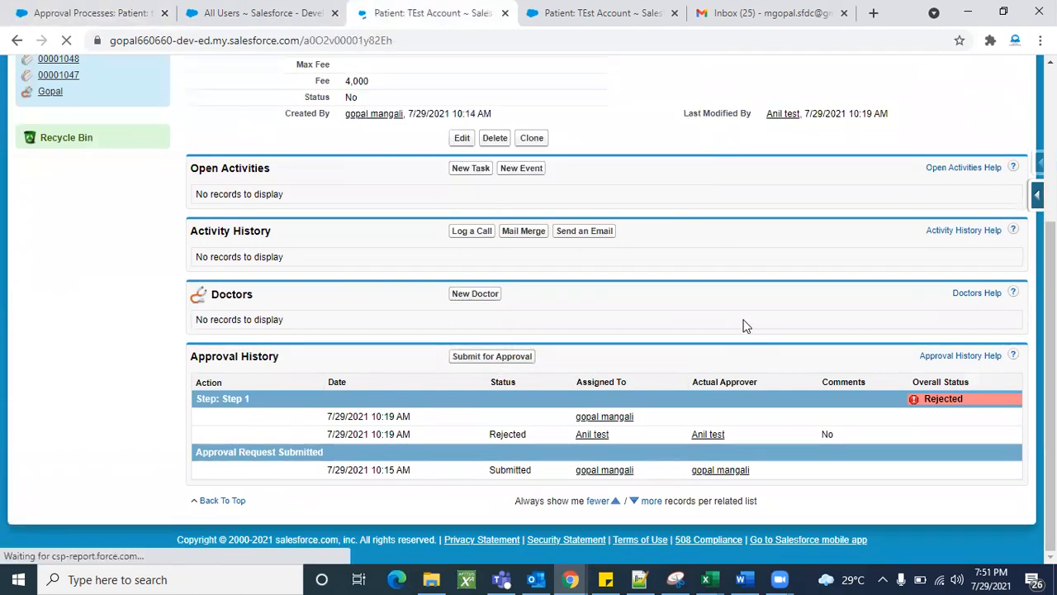
{"action": "scroll", "coordinate": [744, 326], "scroll_direction": "down", "scroll_amount": 5}
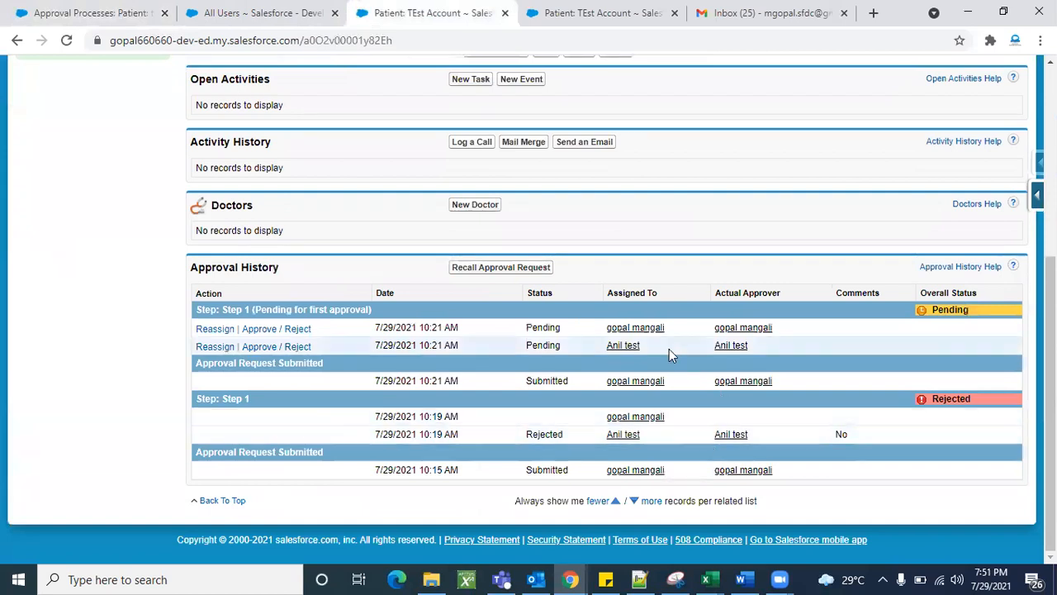
- Review the TEst Account patient's details and the overall status of its resubmitted request in Approval History
{"action": "scroll", "coordinate": [669, 349], "scroll_direction": "up", "scroll_amount": 5}
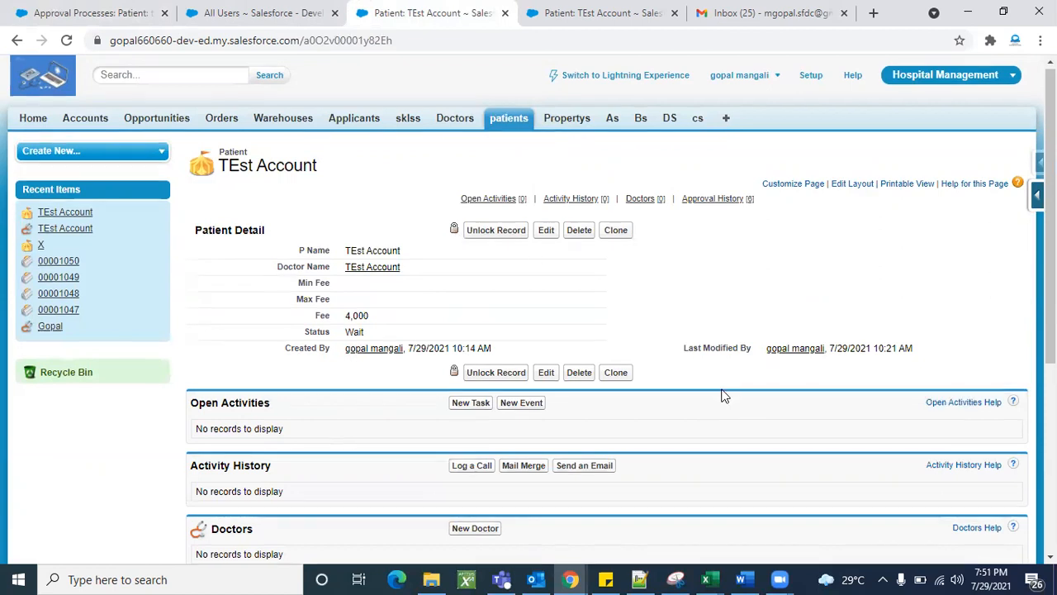
{"action": "scroll", "coordinate": [722, 394], "scroll_direction": "down", "scroll_amount": 4}
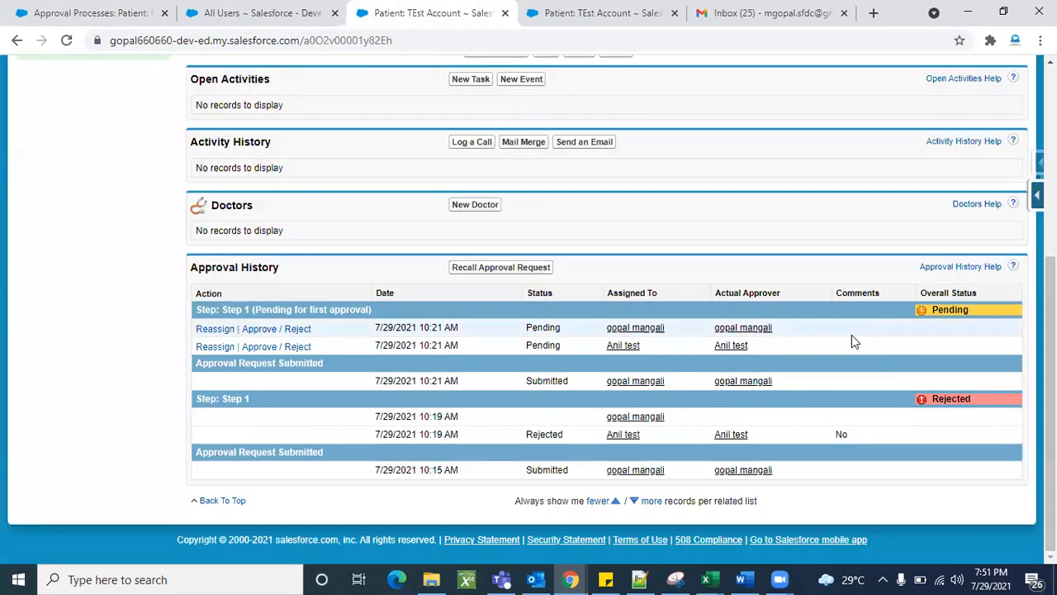
{"action": "triple_click", "coordinate": [946, 311]}
{"action": "left_click", "coordinate": [768, 275]}
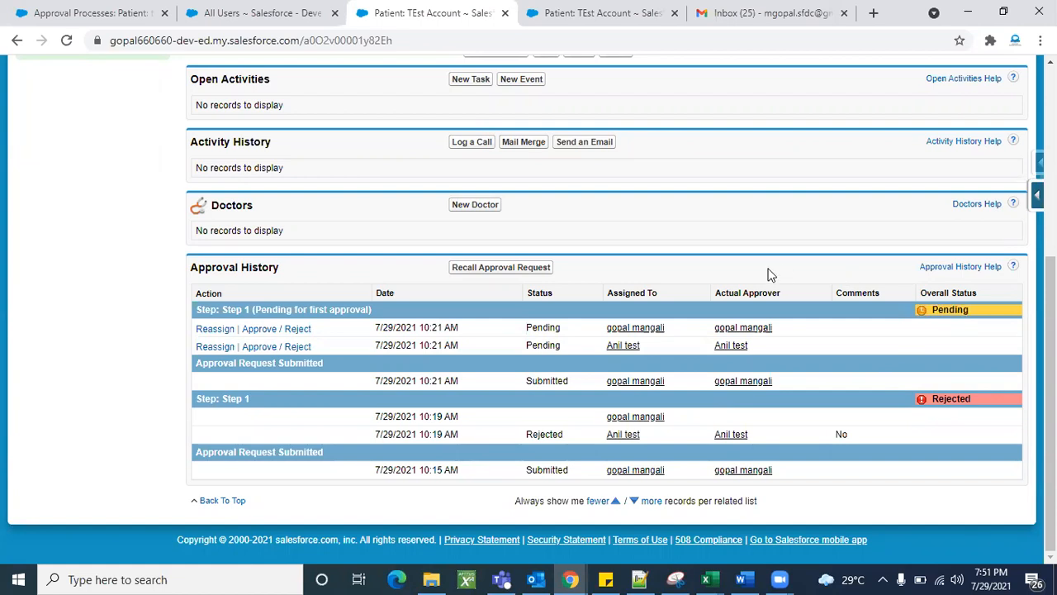
- Approve the pending TEst Account request with the comment "ok approved" and check its overall status in Approval History
{"action": "left_click", "coordinate": [266, 329]}
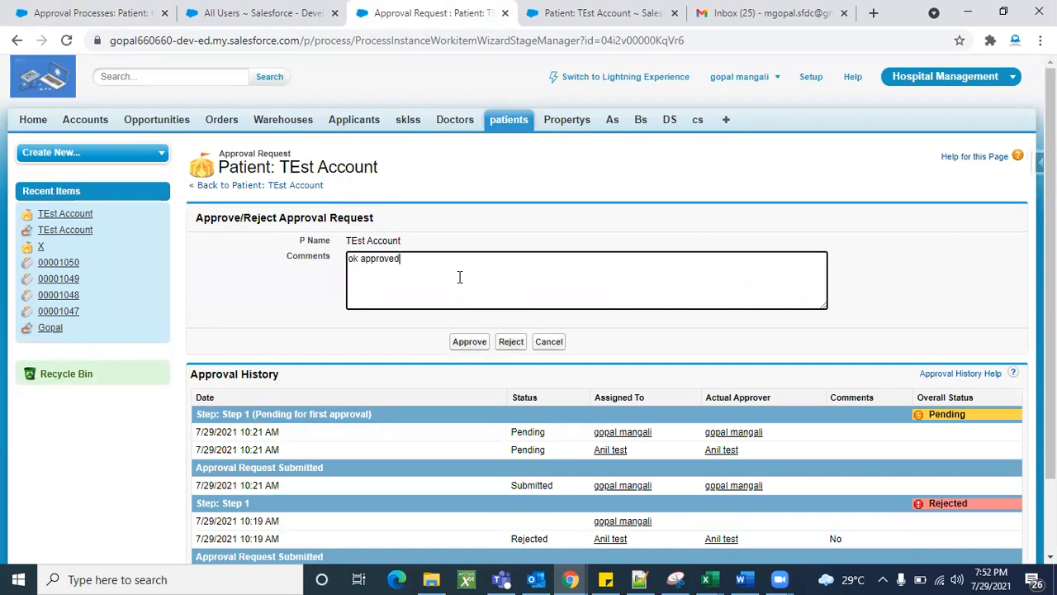
{"action": "left_click", "coordinate": [401, 314]}
{"action": "left_click", "coordinate": [472, 344]}
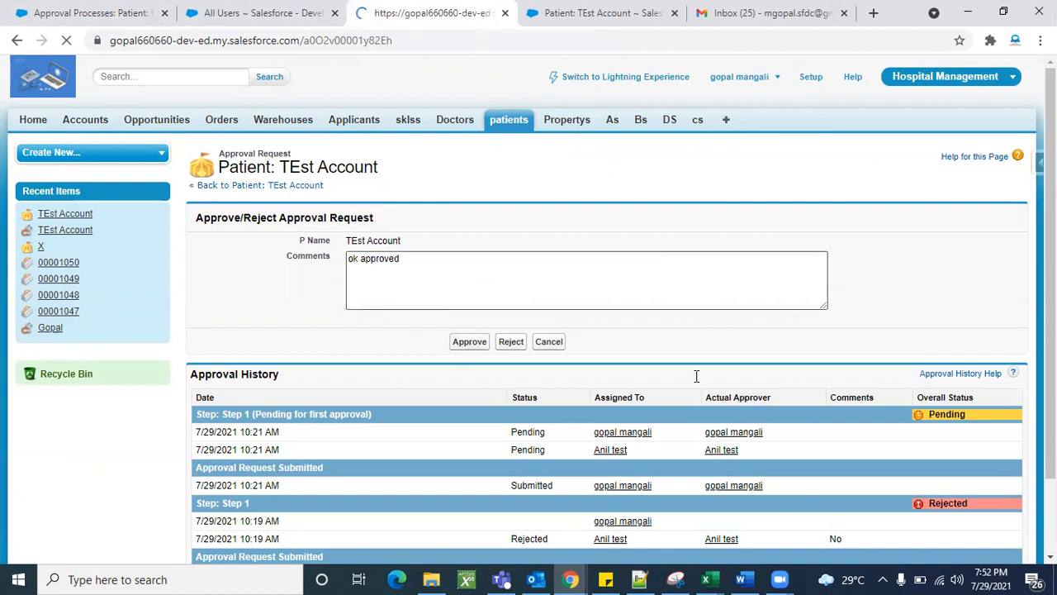
{"action": "scroll", "coordinate": [697, 382], "scroll_direction": "down", "scroll_amount": 4}
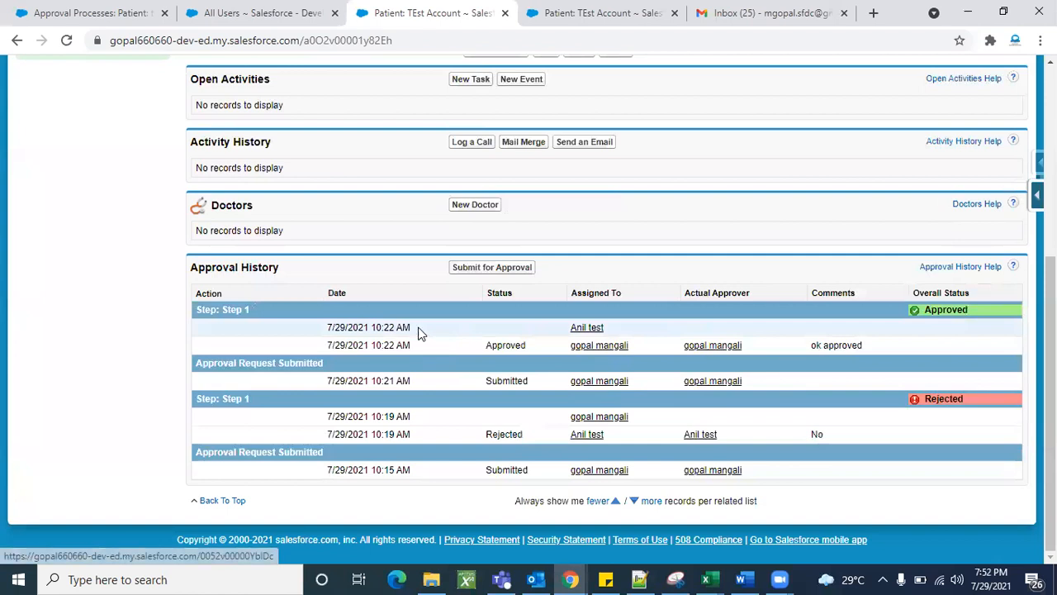
{"action": "double_click", "coordinate": [942, 311]}
{"action": "left_click", "coordinate": [810, 264]}
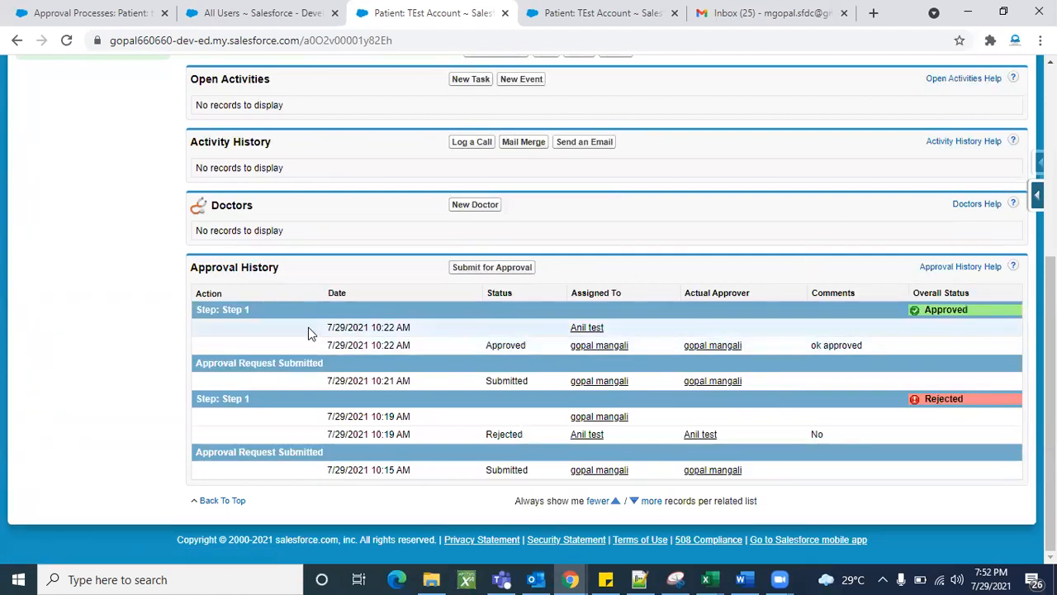
- Log in as the other assigned approver from the All Users list and open the TEst Account patient's Approval History
{"action": "left_click", "coordinate": [237, 10]}
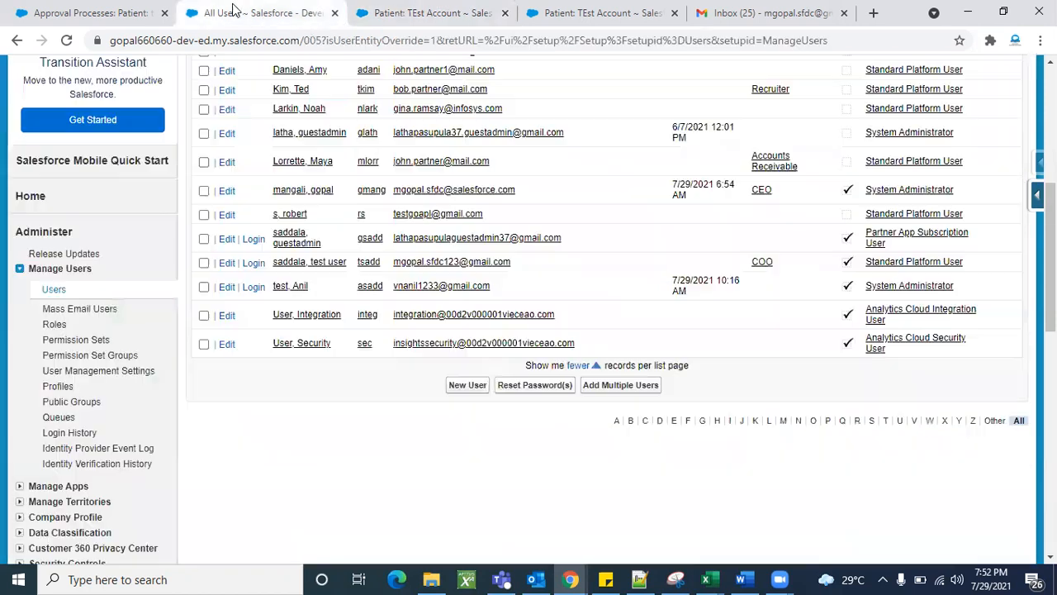
{"action": "left_click", "coordinate": [254, 289]}
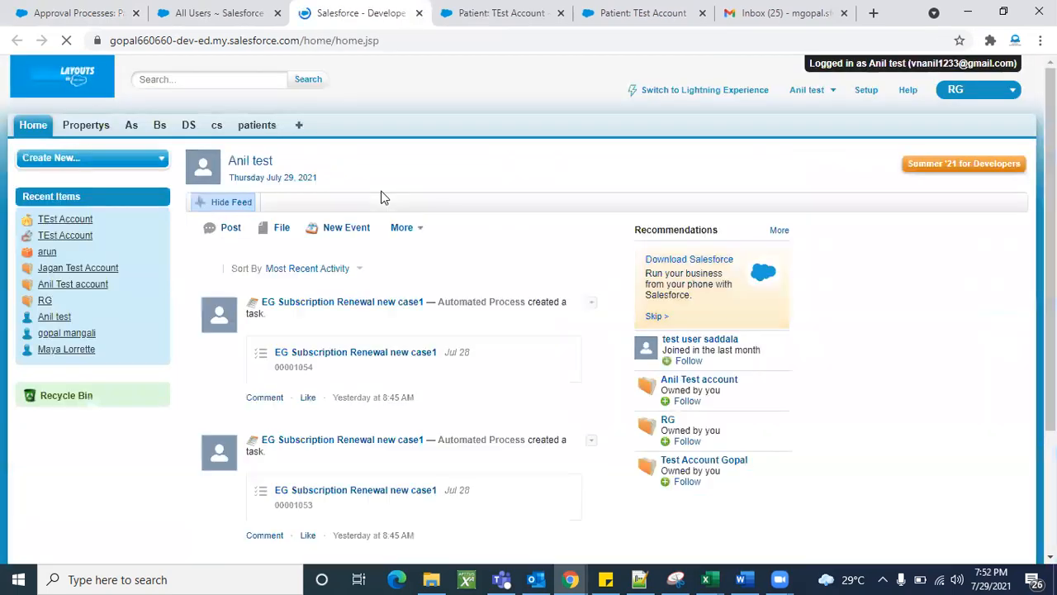
{"action": "left_click", "coordinate": [257, 127]}
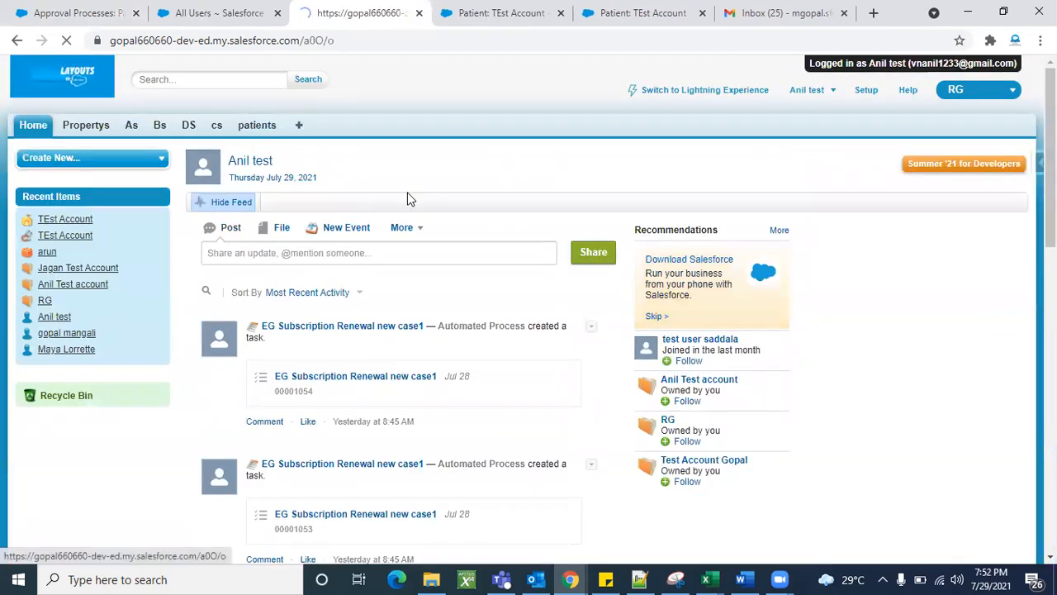
{"action": "left_click", "coordinate": [236, 296]}
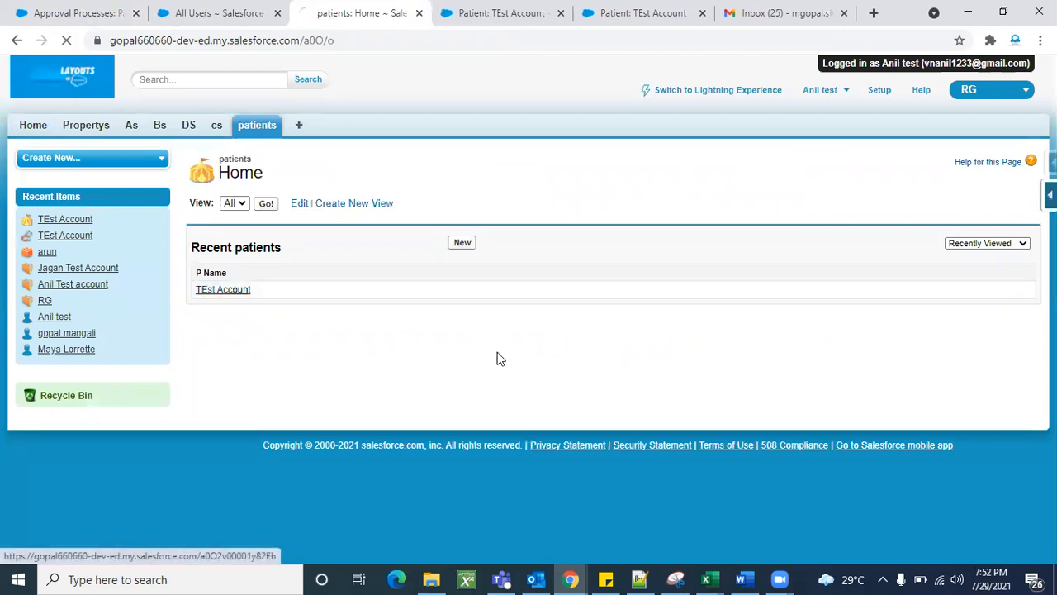
{"action": "scroll", "coordinate": [406, 335], "scroll_direction": "down", "scroll_amount": 4}
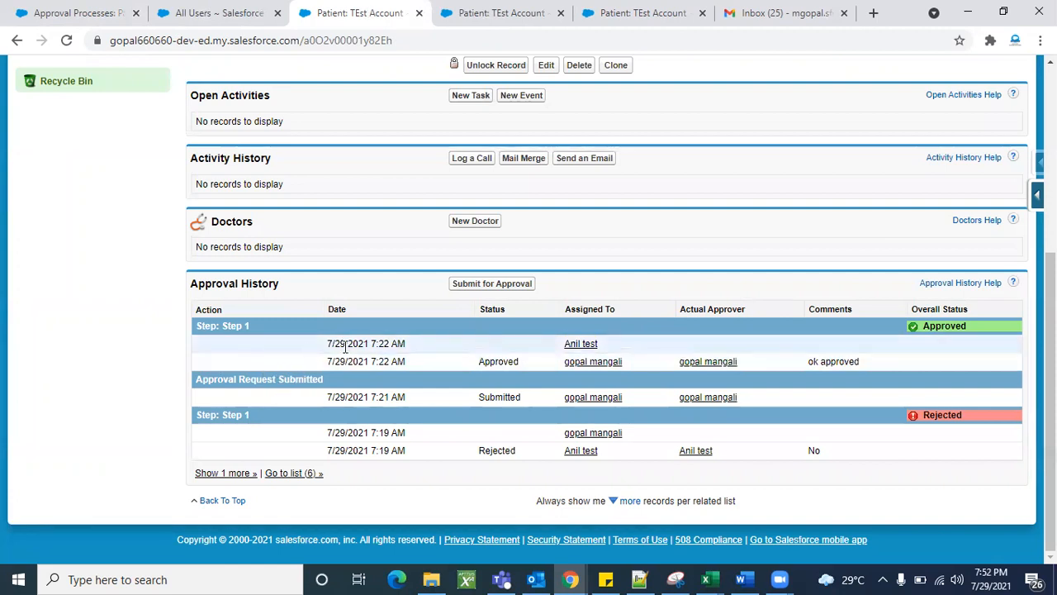
- Submit the approved TEst Account patient for approval again from this approver's session and show its Approval History
{"action": "left_click", "coordinate": [526, 285]}
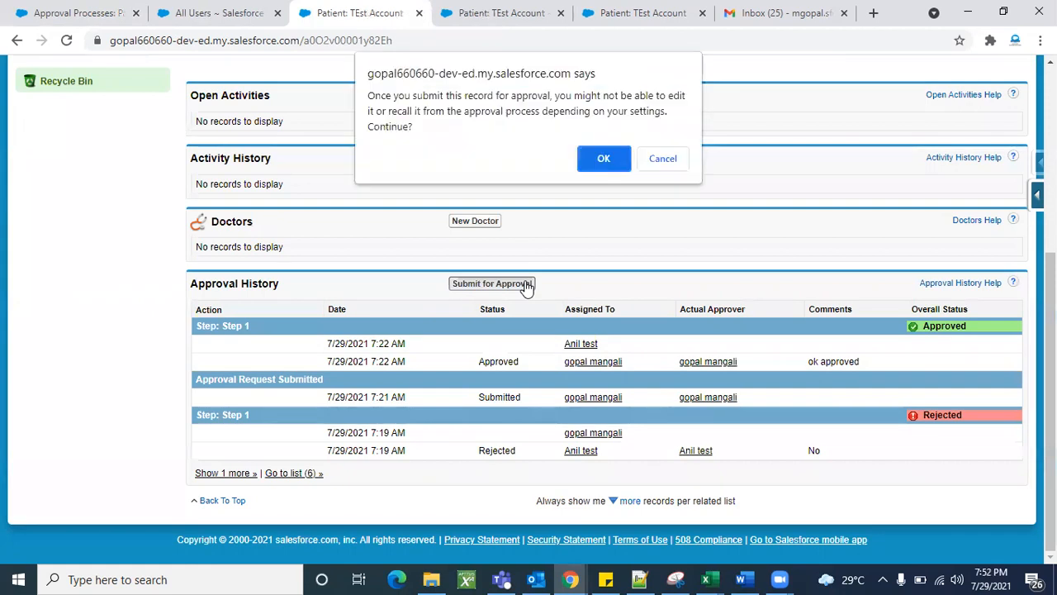
{"action": "left_click", "coordinate": [602, 161]}
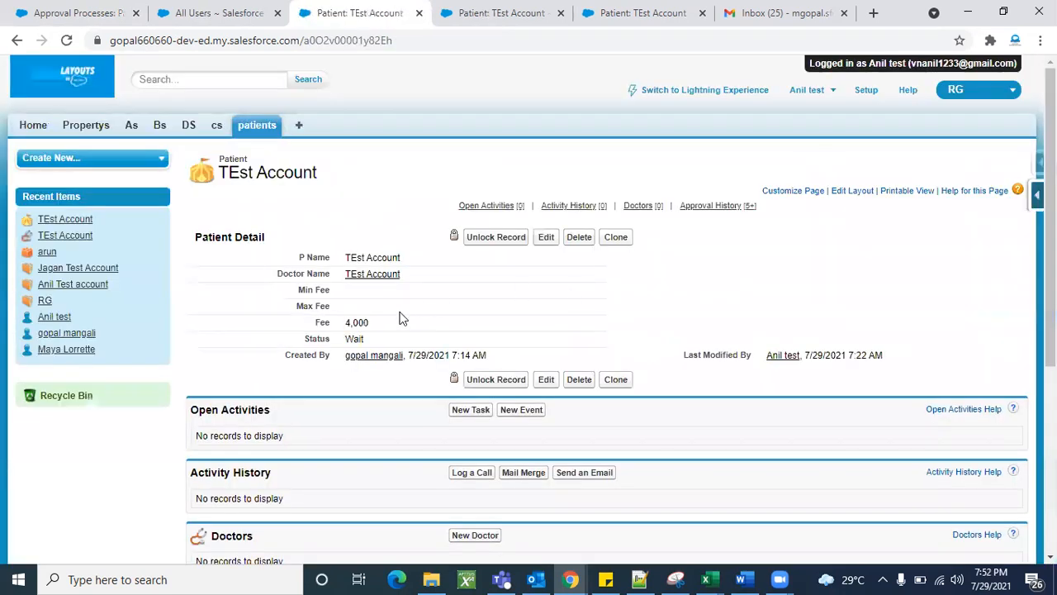
{"action": "scroll", "coordinate": [369, 381], "scroll_direction": "down", "scroll_amount": 4}
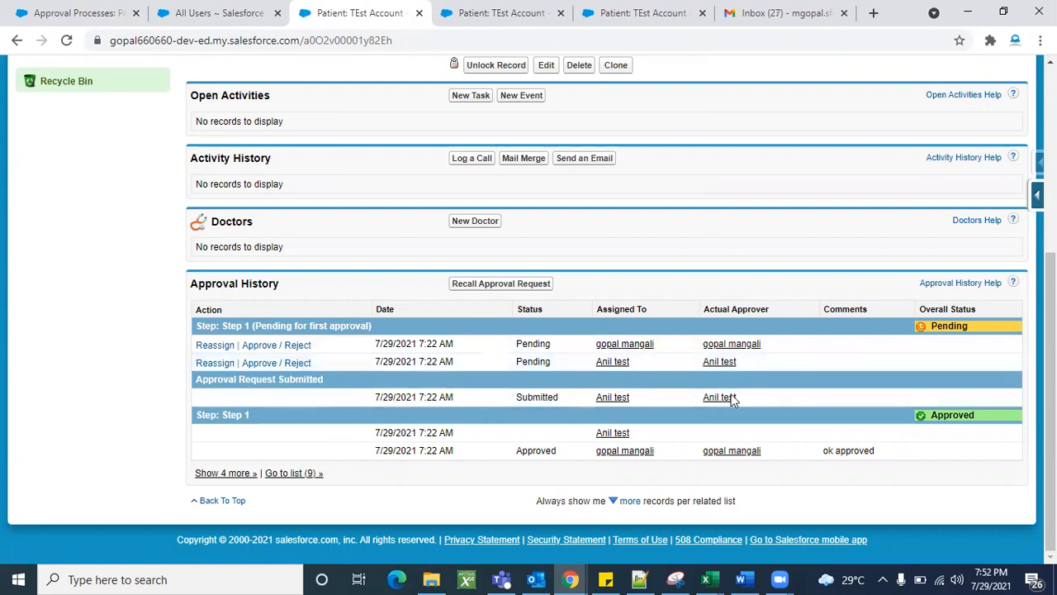
- Reassign the logged-in approver's pending TEst Account request to the other assigned approver with the comment "please approve"
{"action": "left_click", "coordinate": [211, 365]}
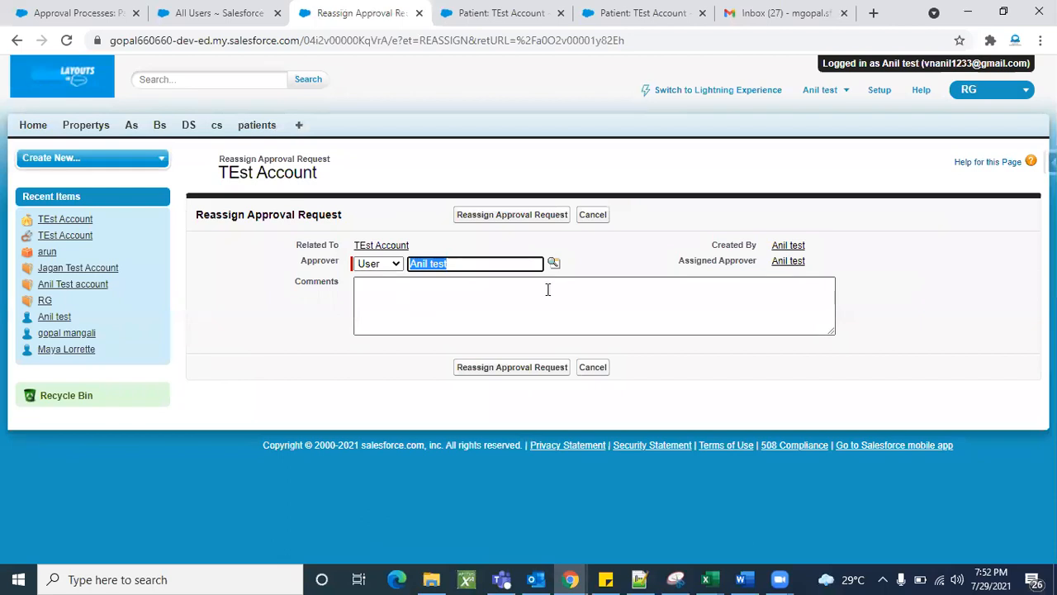
{"action": "key", "text": "BackSpace"}
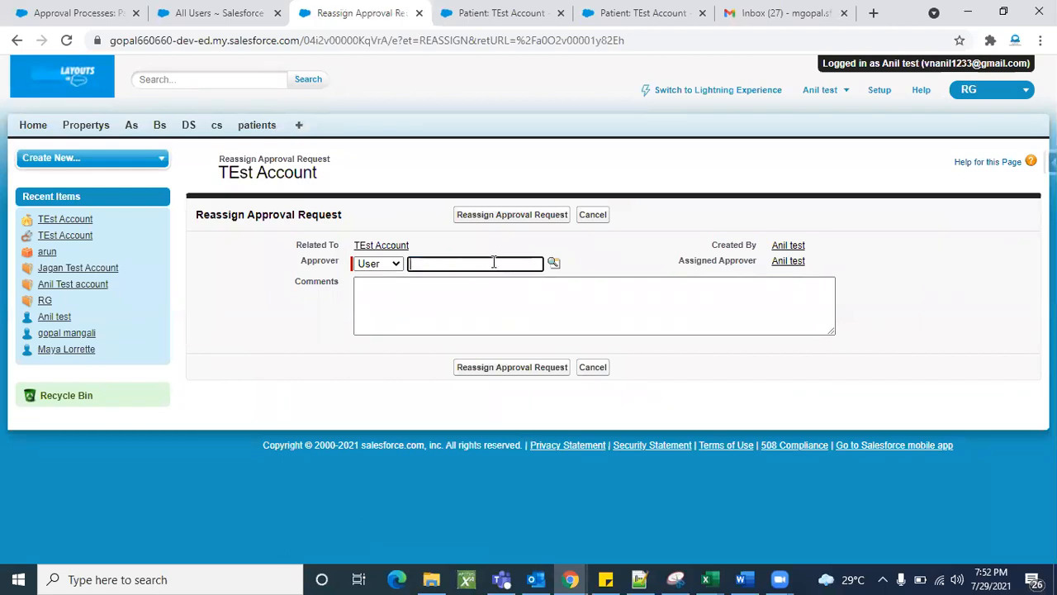
{"action": "left_click", "coordinate": [553, 263]}
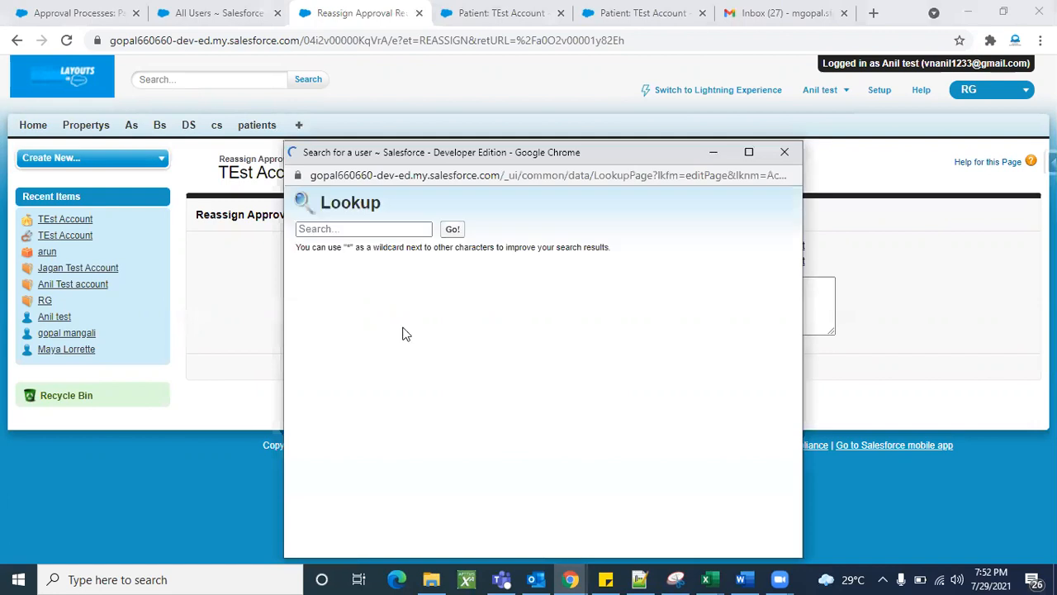
{"action": "left_click", "coordinate": [330, 355]}
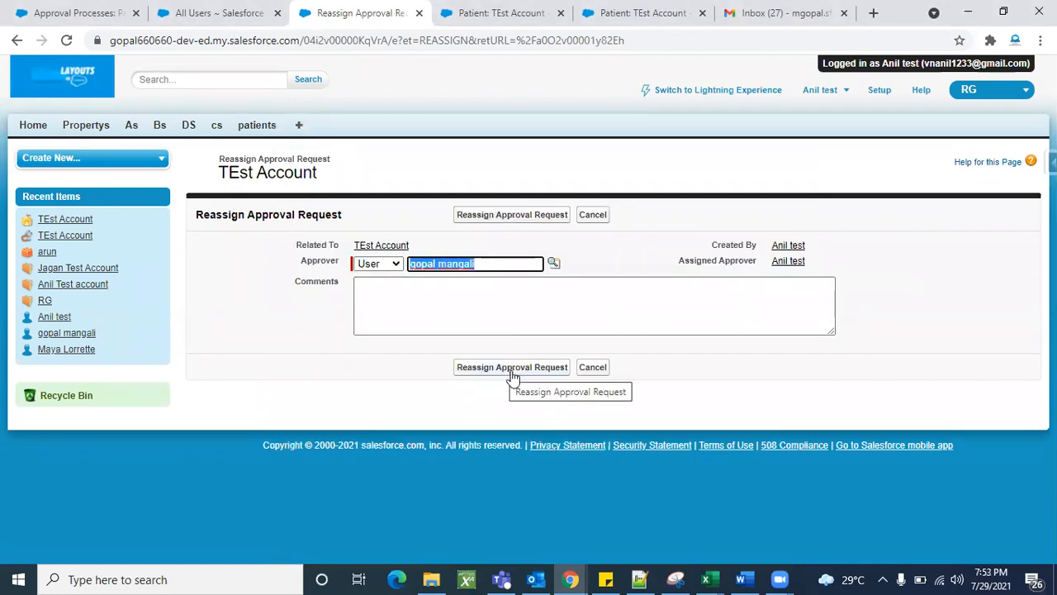
{"action": "left_click", "coordinate": [429, 311]}
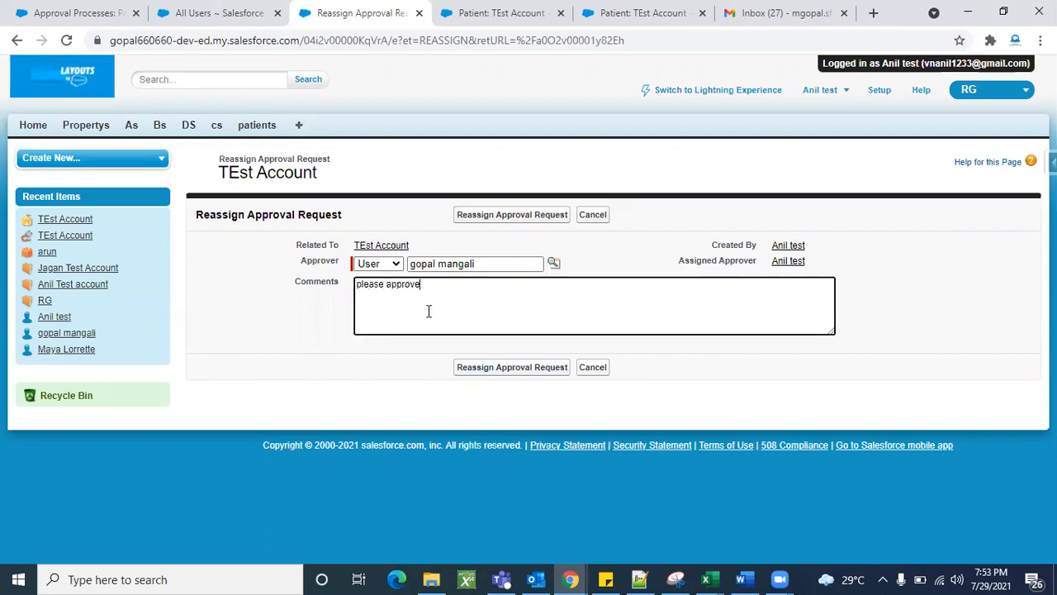
{"action": "left_click", "coordinate": [499, 368]}
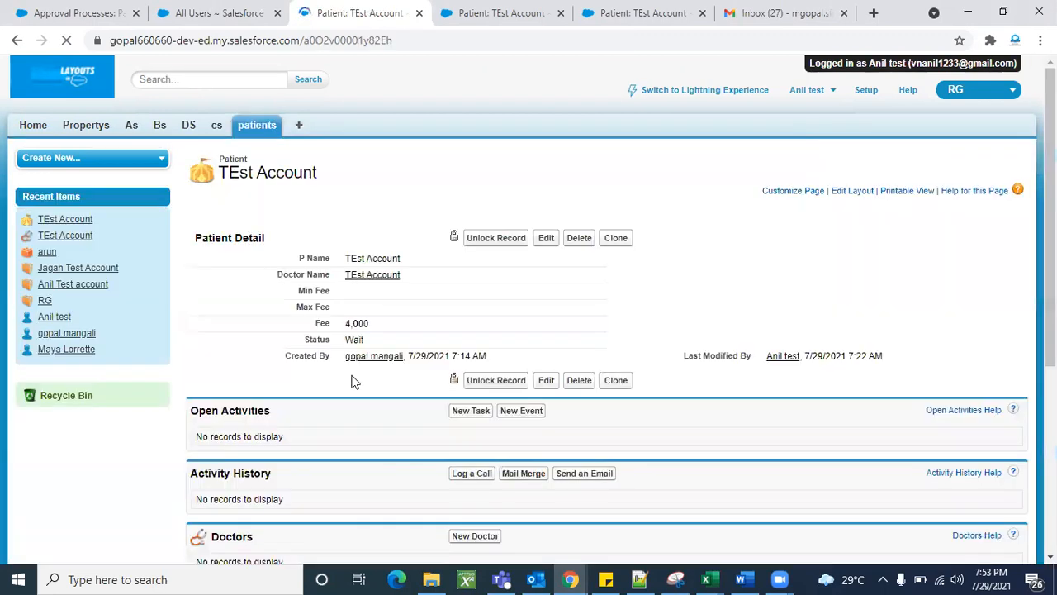
- Examine the reassignment entry and its Actual Approver and Comments columns in the patient's Approval History
{"action": "scroll", "coordinate": [350, 380], "scroll_direction": "down", "scroll_amount": 5}
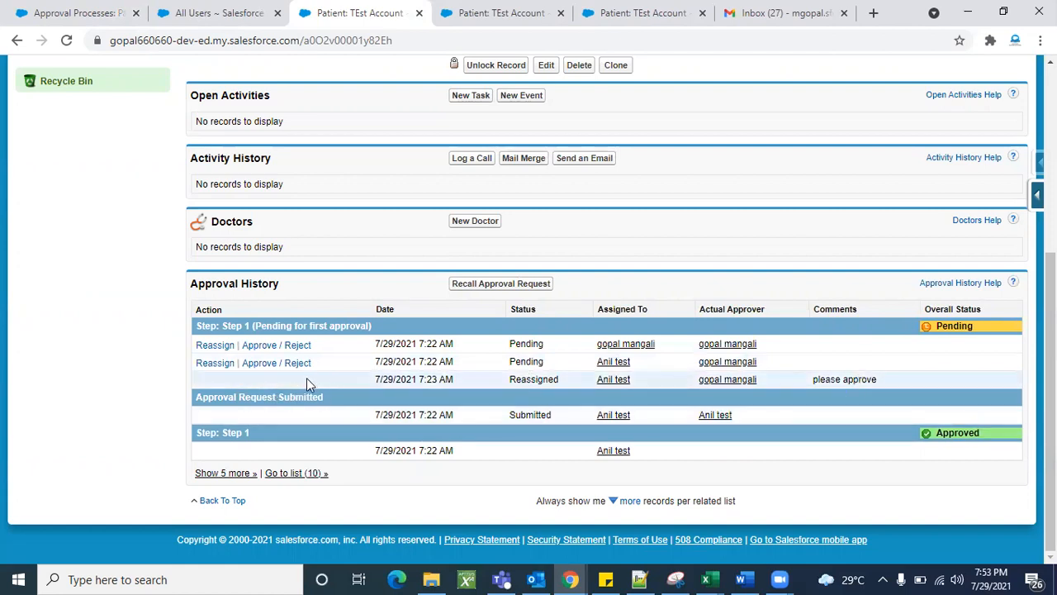
{"action": "double_click", "coordinate": [540, 381]}
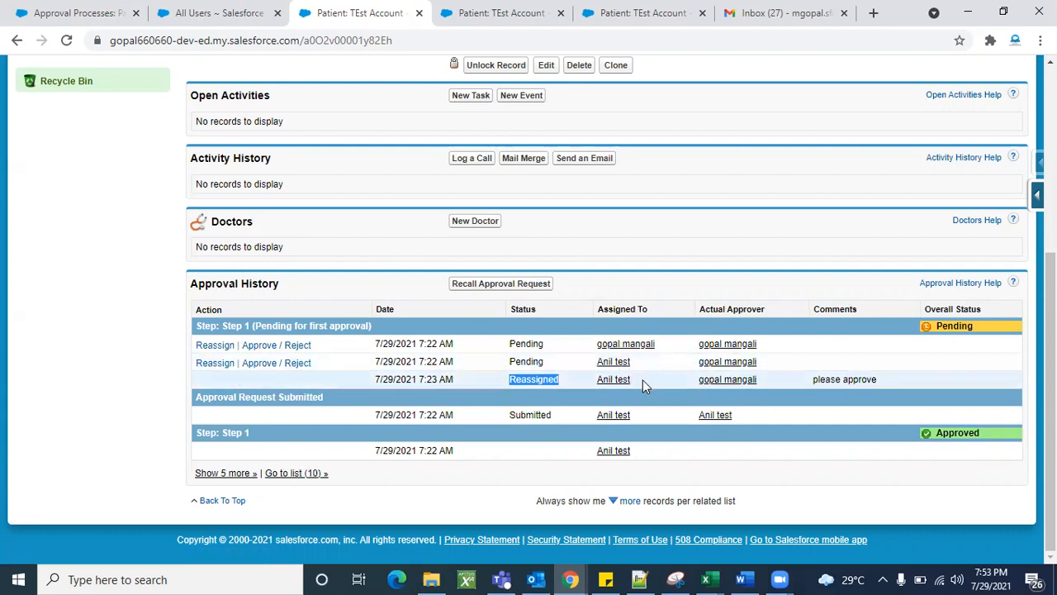
{"action": "double_click", "coordinate": [749, 310]}
{"action": "left_click", "coordinate": [829, 312]}
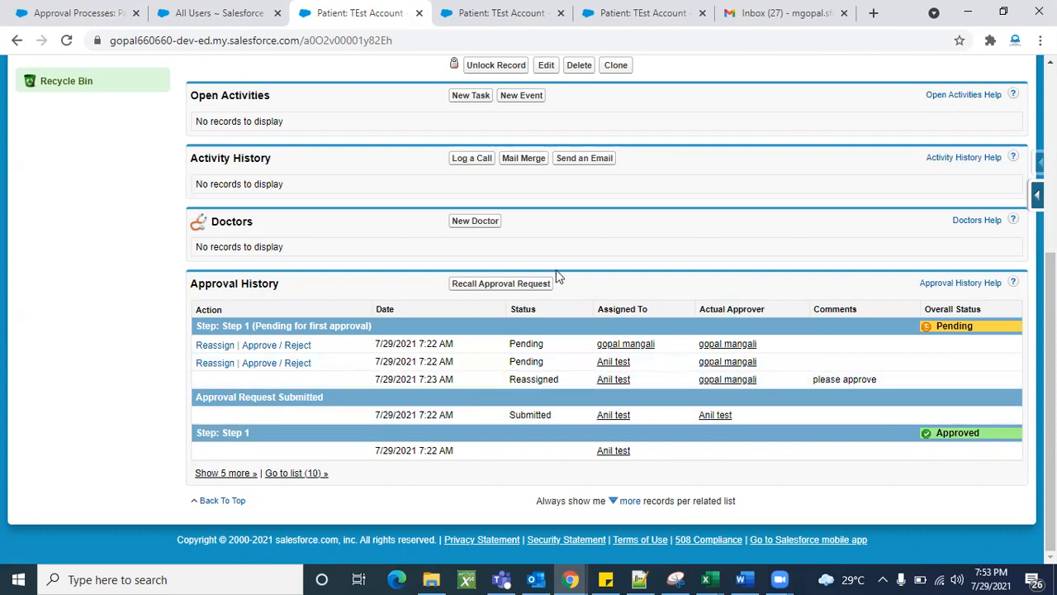
- Dismiss the reminders window, log out of the approver's session, and log back in with the saved username
{"action": "scroll", "coordinate": [555, 269], "scroll_direction": "up", "scroll_amount": 4}
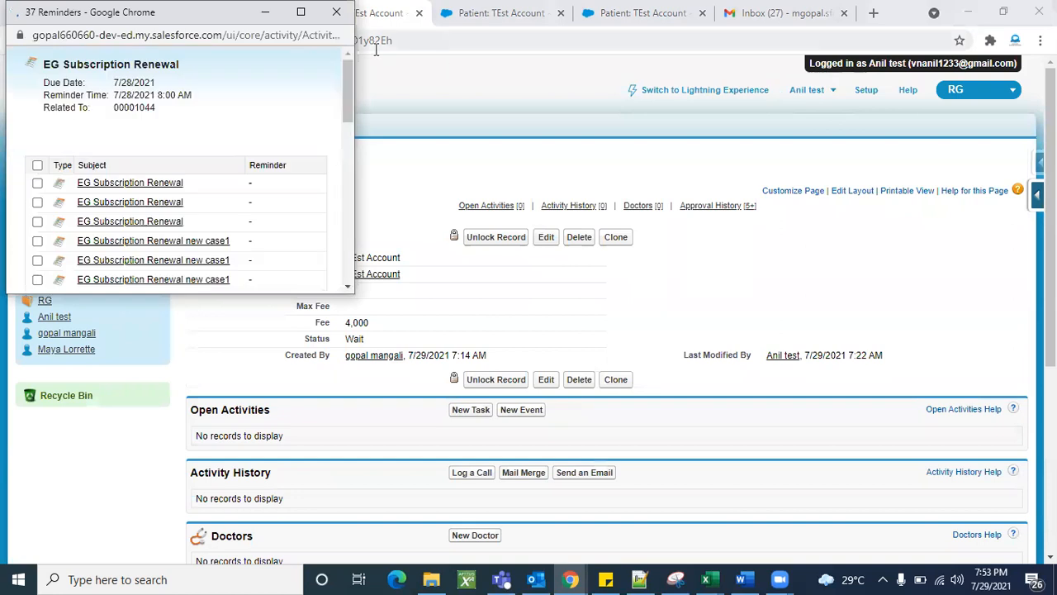
{"action": "left_click", "coordinate": [337, 12]}
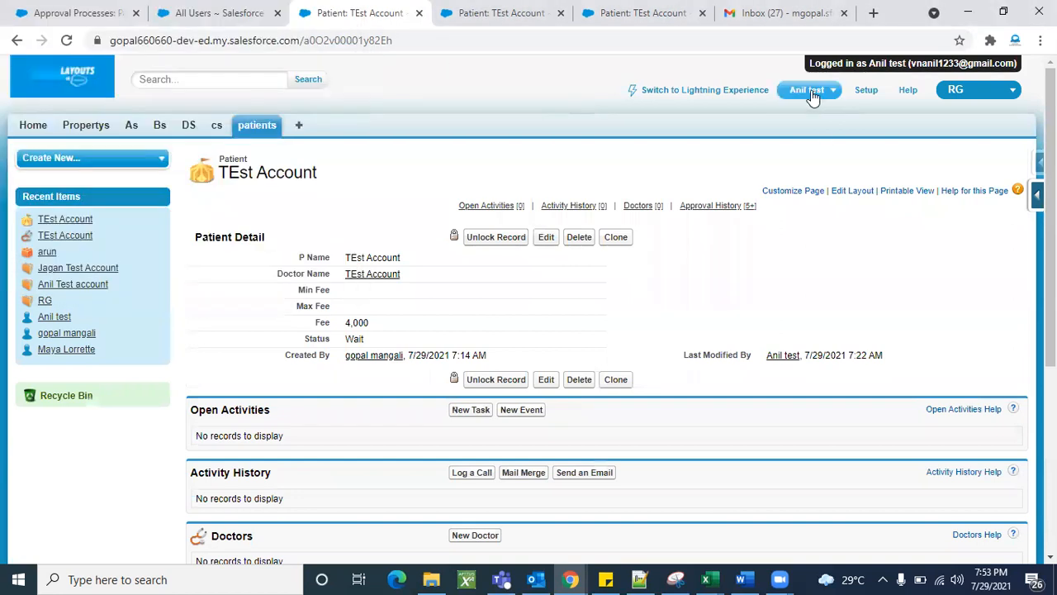
{"action": "left_click", "coordinate": [812, 92]}
{"action": "left_click", "coordinate": [713, 194]}
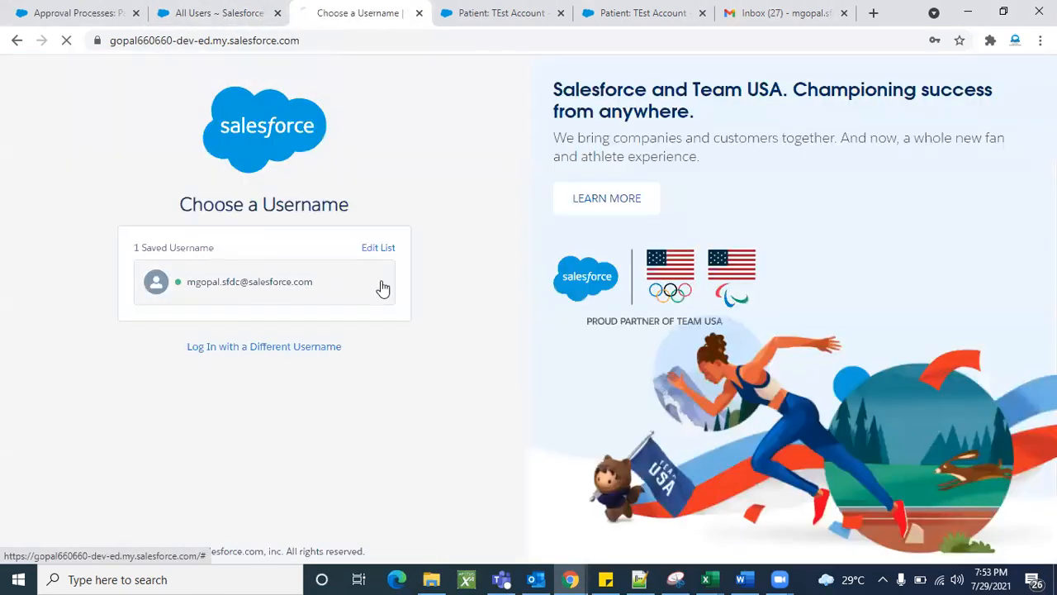
{"action": "left_click", "coordinate": [383, 288]}
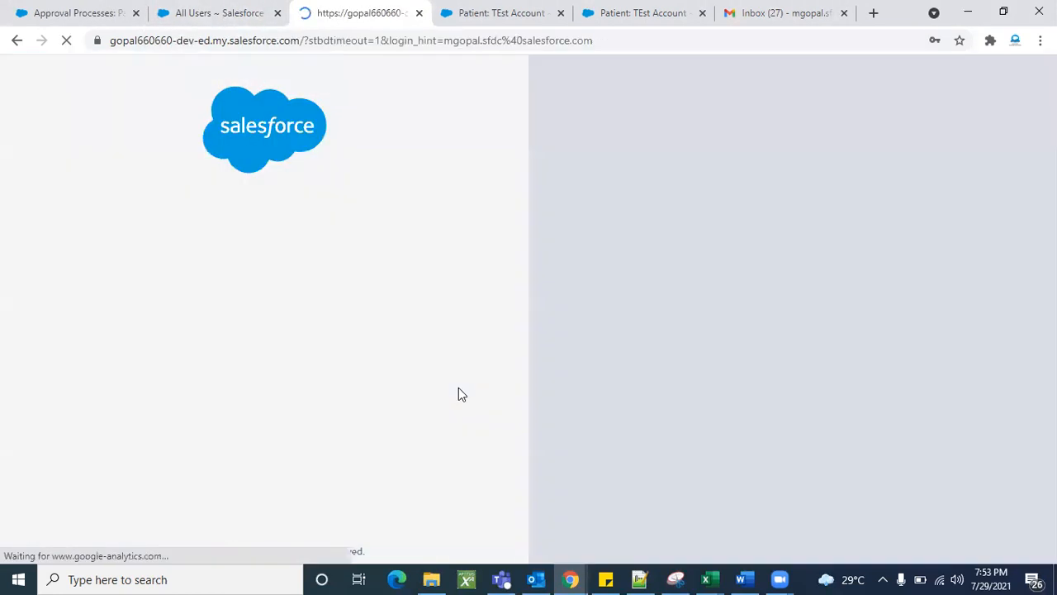
{"action": "left_click", "coordinate": [265, 357]}
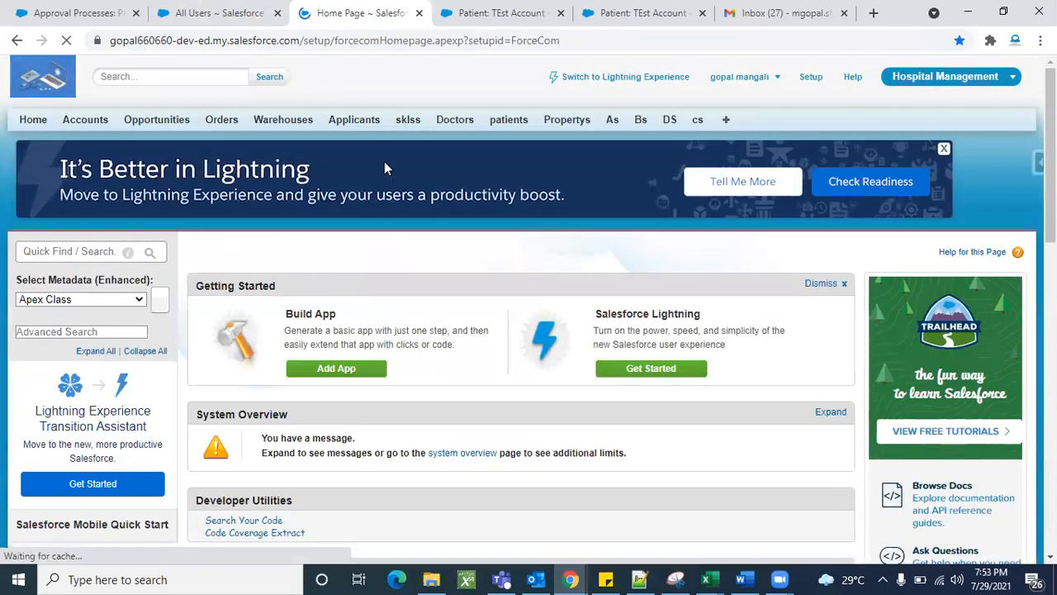
- Open the TEst Account patient record and review its pending requests and recall option in Approval History
{"action": "left_click", "coordinate": [509, 119]}
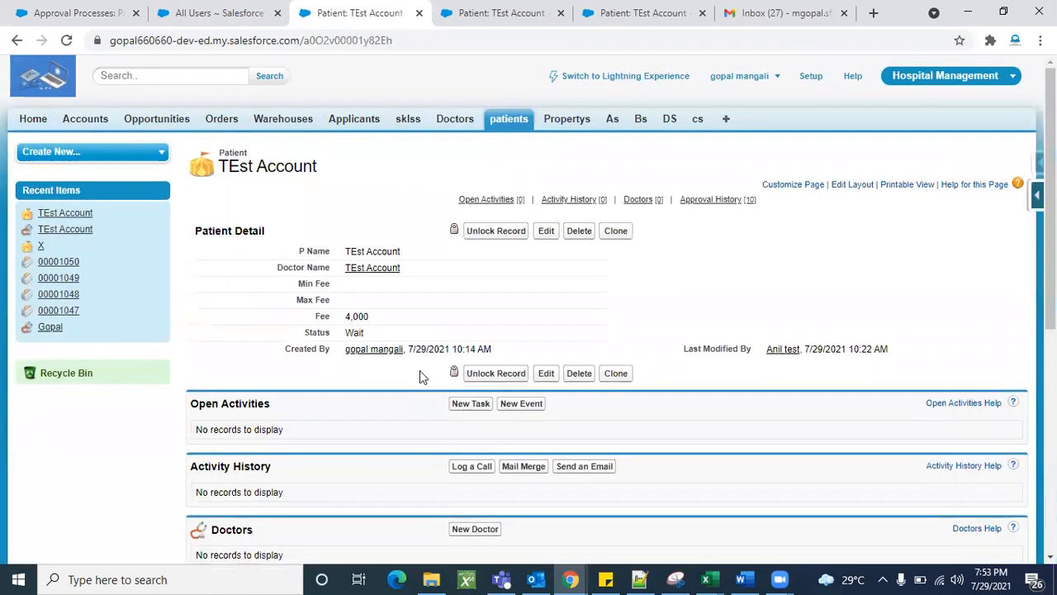
{"action": "scroll", "coordinate": [419, 373], "scroll_direction": "down", "scroll_amount": 5}
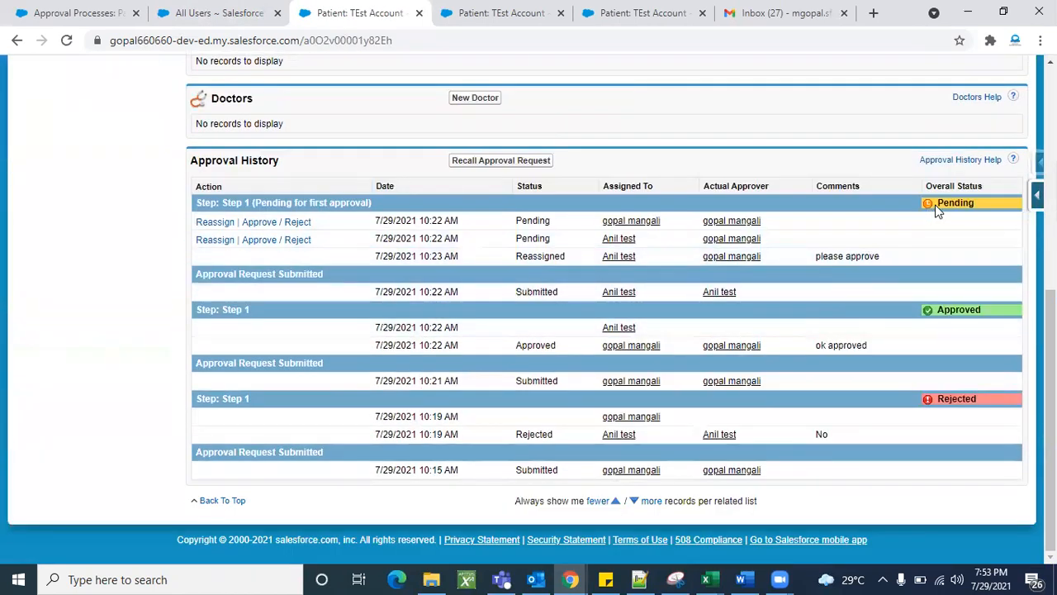
{"action": "scroll", "coordinate": [388, 301], "scroll_direction": "up", "scroll_amount": 1}
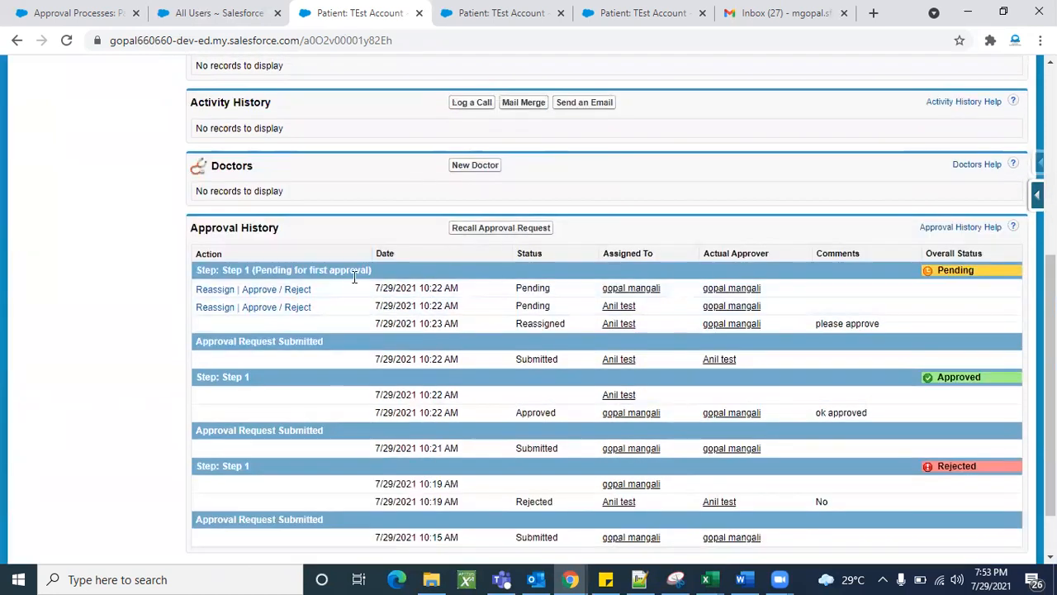
{"action": "scroll", "coordinate": [397, 318], "scroll_direction": "up", "scroll_amount": 1}
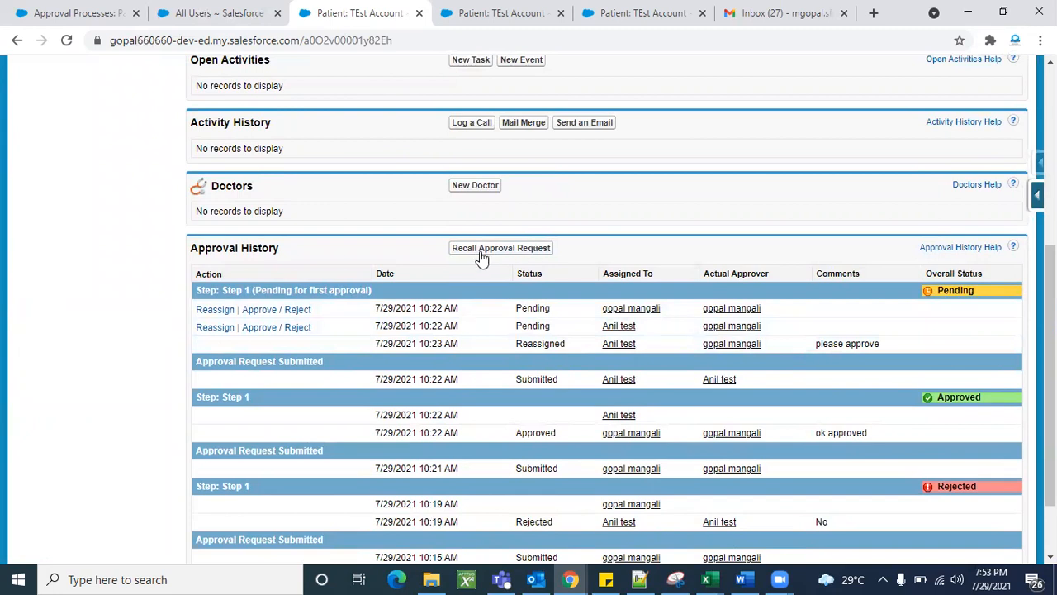
- Check the Recall Actions defined in the Patient approval process
{"action": "left_click", "coordinate": [66, 13]}
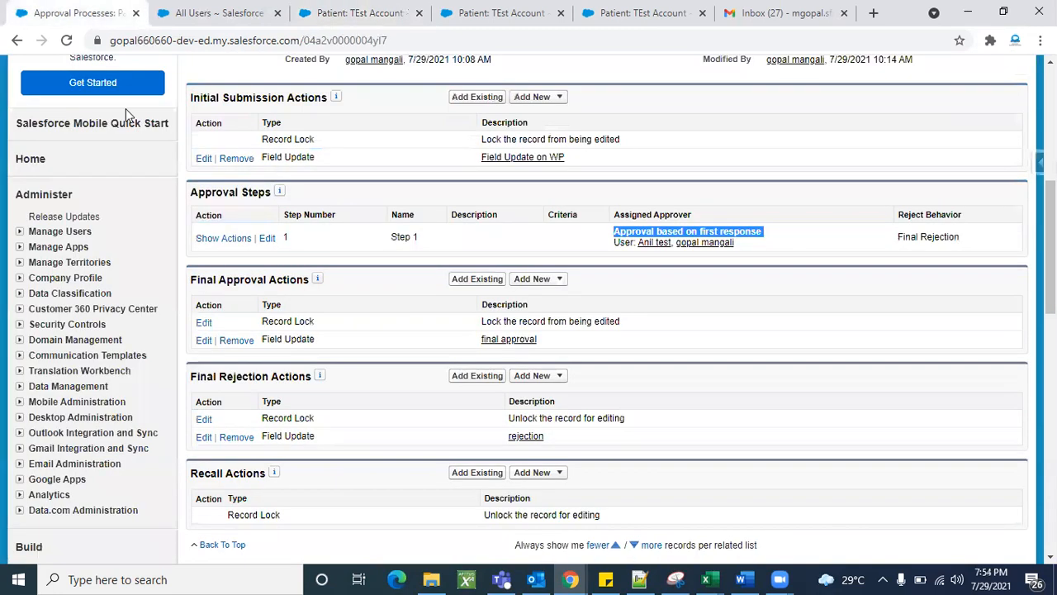
{"action": "scroll", "coordinate": [384, 398], "scroll_direction": "down", "scroll_amount": 3}
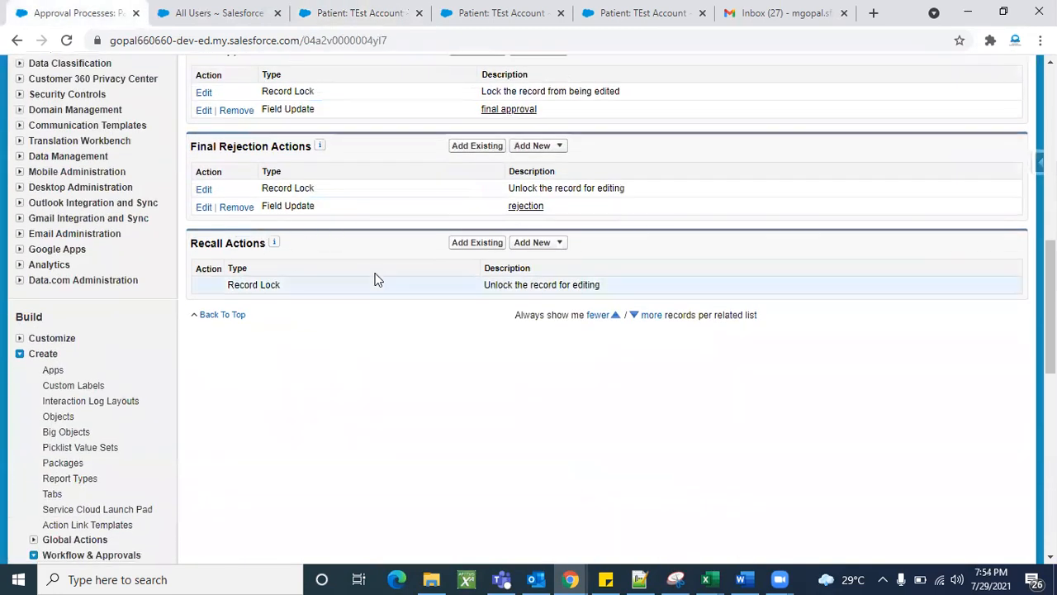
- Review the Patient approval process's steps and actions, and open the choices for adding a new Recall Action
{"action": "scroll", "coordinate": [355, 129], "scroll_direction": "up", "scroll_amount": 3}
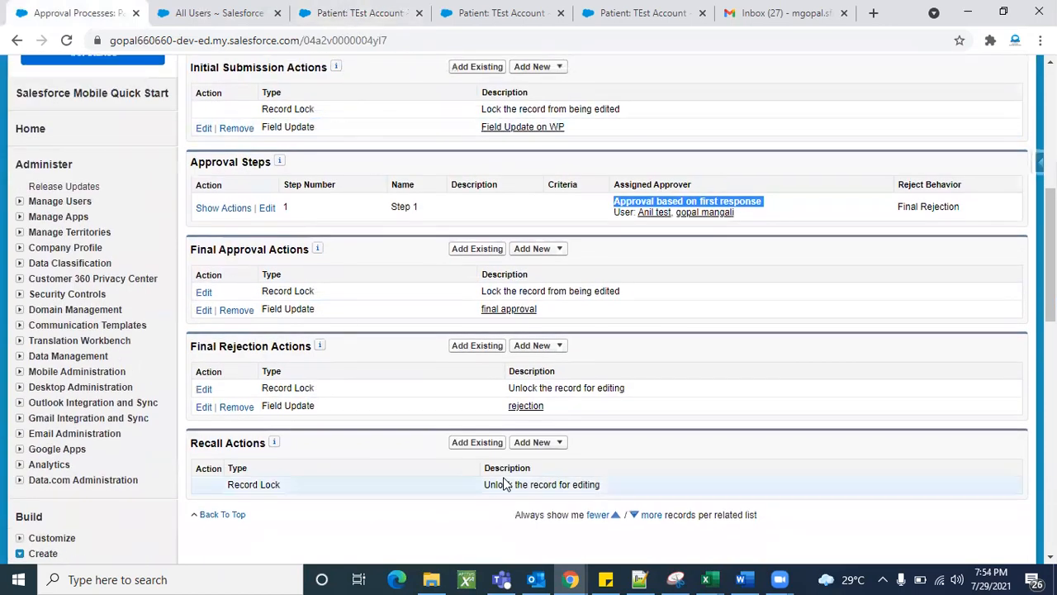
{"action": "scroll", "coordinate": [502, 484], "scroll_direction": "down", "scroll_amount": 2}
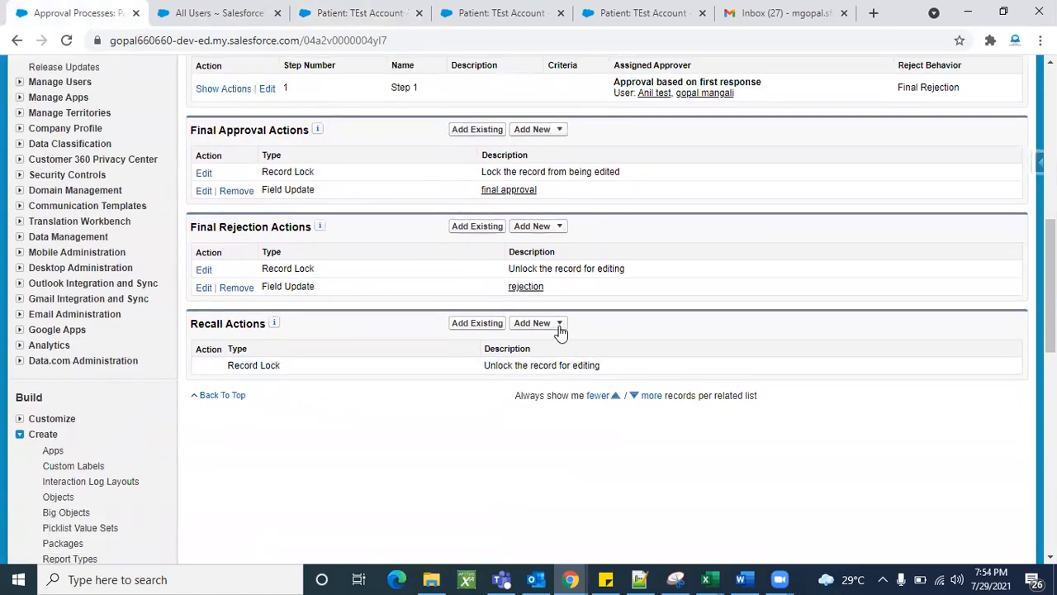
{"action": "left_click", "coordinate": [561, 324]}
- Open the Recall Approval Request form from the TEst Account patient's Approval History, review it, and cancel the recall
{"action": "left_click", "coordinate": [167, 17]}
{"action": "left_click", "coordinate": [355, 12]}
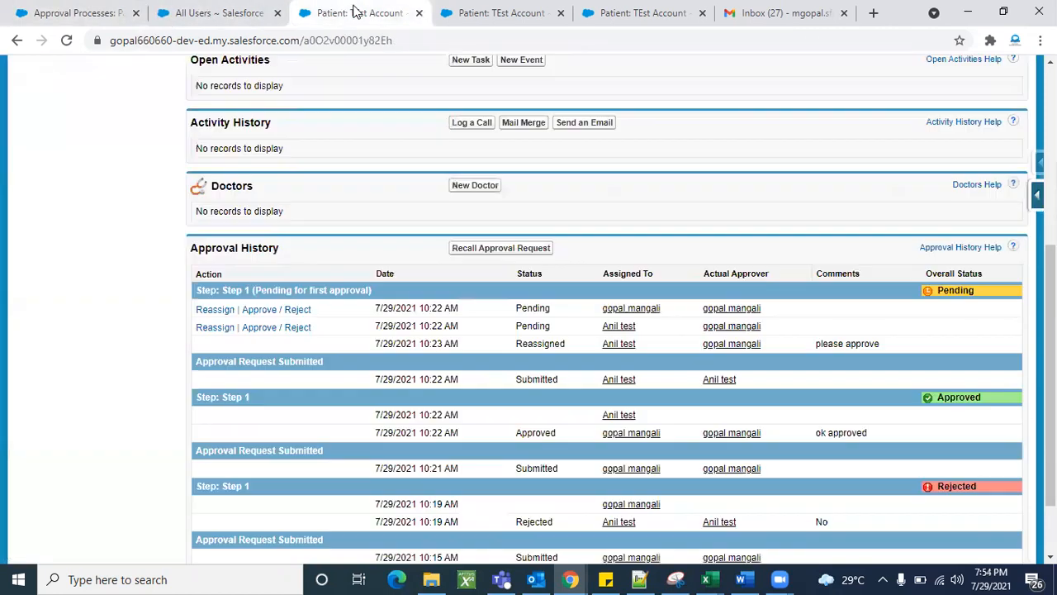
{"action": "scroll", "coordinate": [606, 270], "scroll_direction": "down", "scroll_amount": 2}
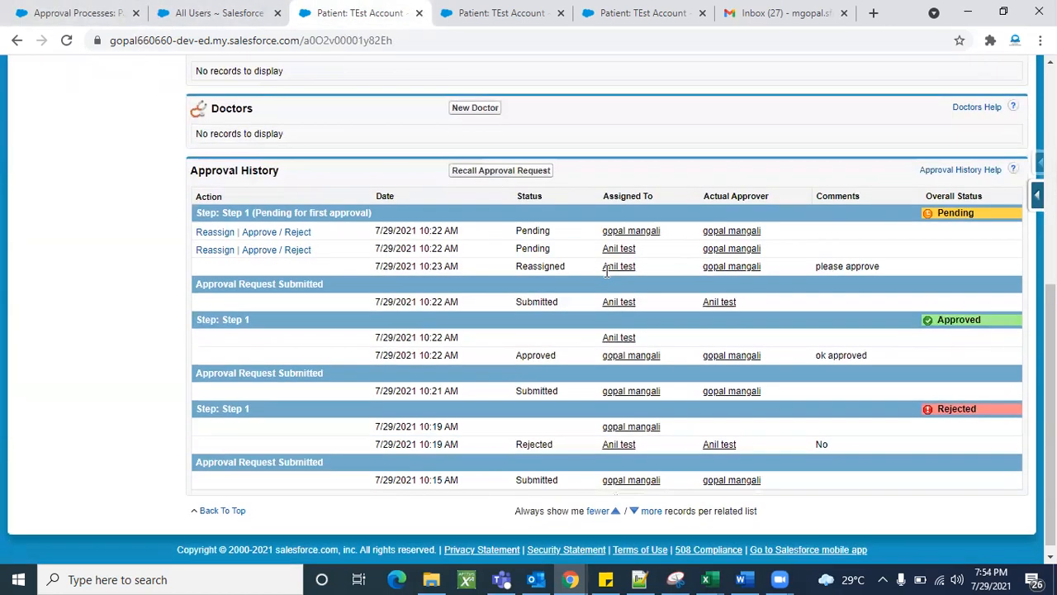
{"action": "scroll", "coordinate": [606, 271], "scroll_direction": "up", "scroll_amount": 1}
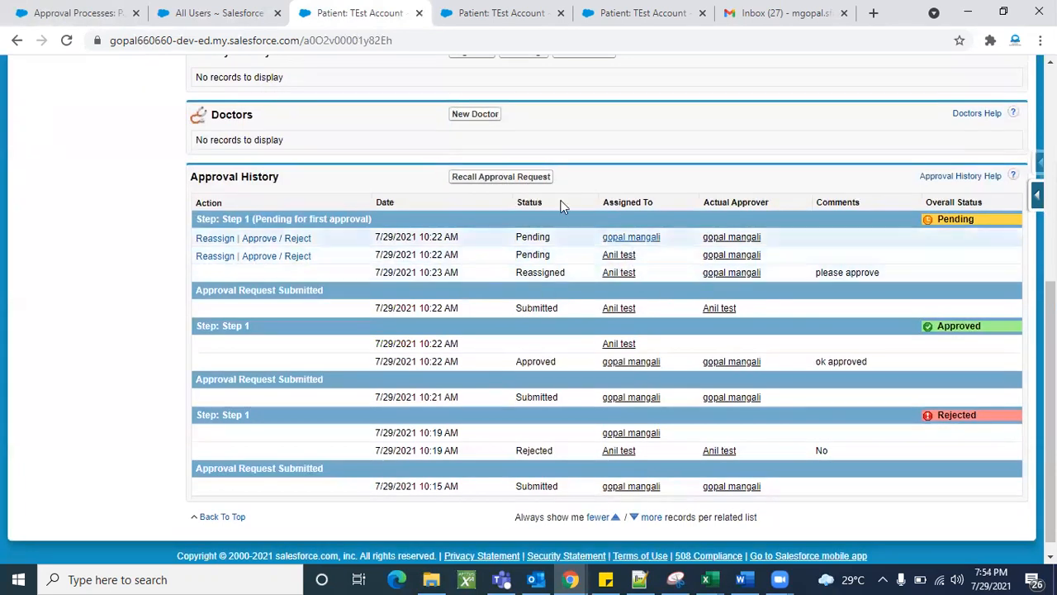
{"action": "left_click", "coordinate": [514, 185]}
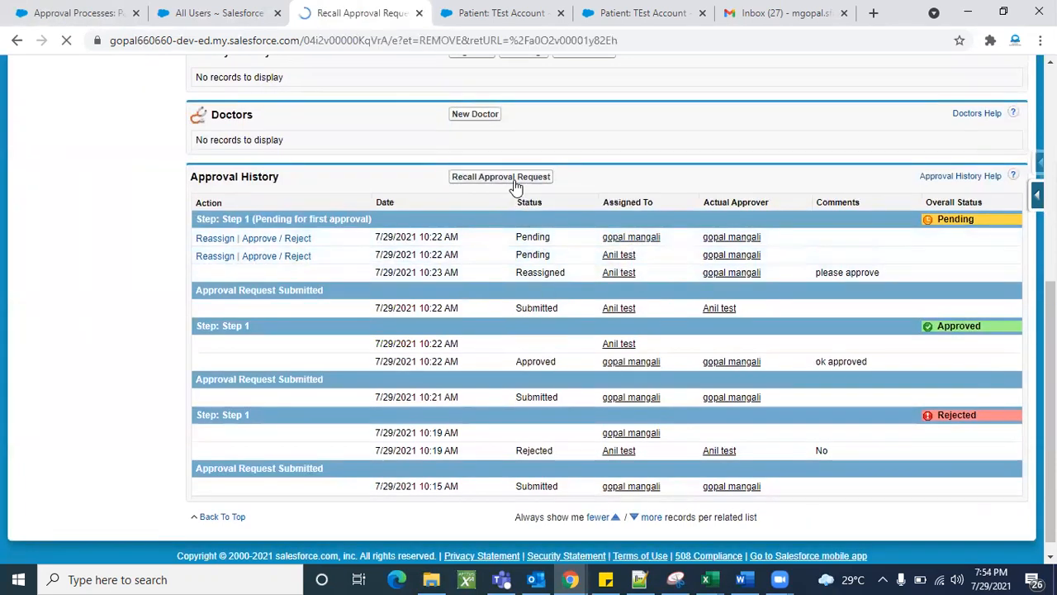
{"action": "scroll", "coordinate": [711, 310], "scroll_direction": "down", "scroll_amount": 2}
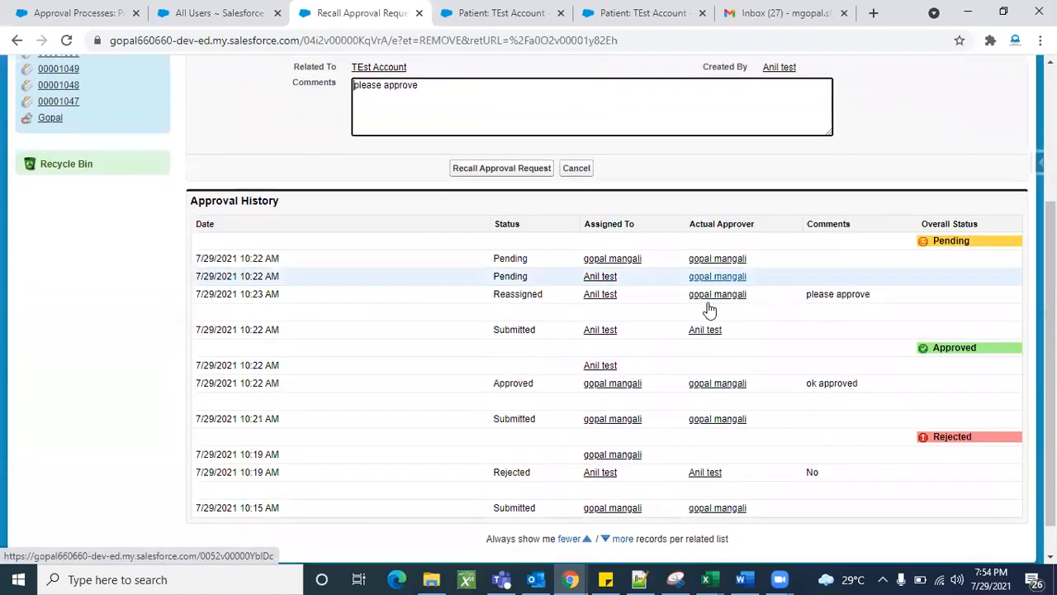
{"action": "scroll", "coordinate": [673, 253], "scroll_direction": "up", "scroll_amount": 1}
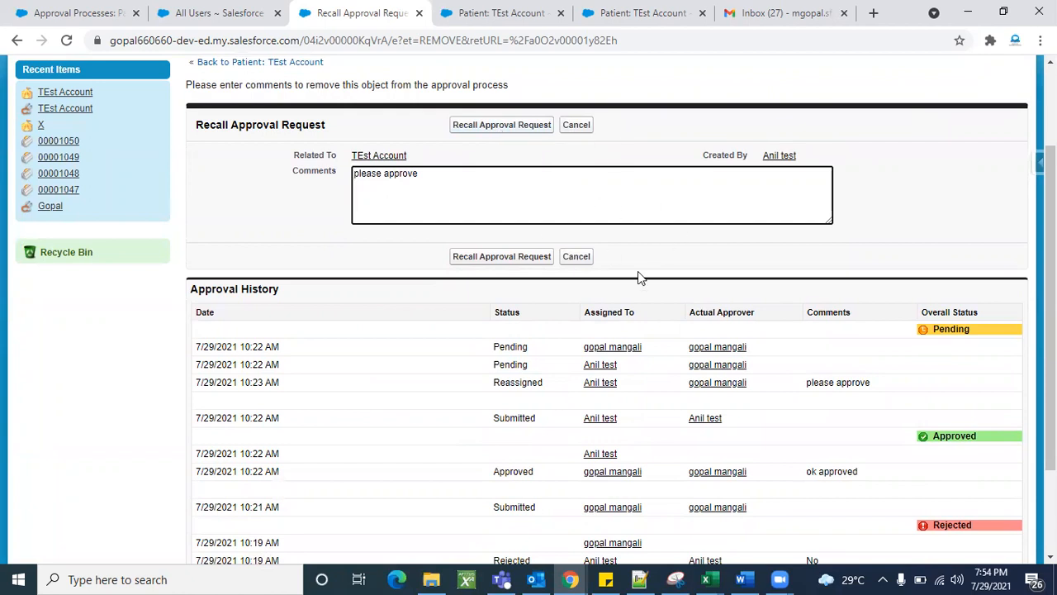
{"action": "left_click", "coordinate": [581, 129]}
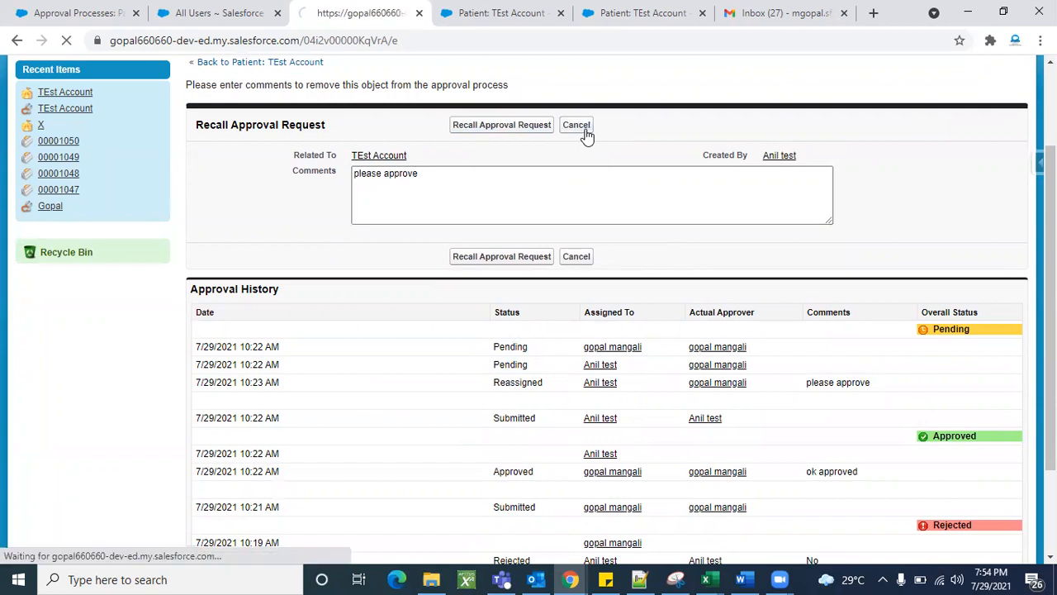
- Examine the Overall Status of each approval round in the patient's Approval History
{"action": "scroll", "coordinate": [383, 358], "scroll_direction": "down", "scroll_amount": 5}
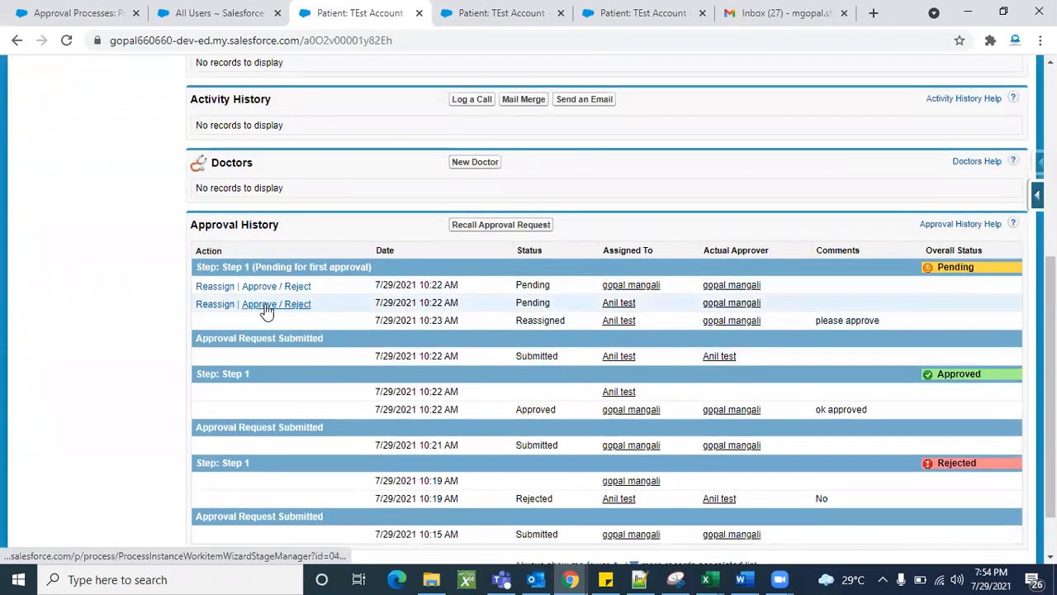
{"action": "scroll", "coordinate": [562, 330], "scroll_direction": "up", "scroll_amount": 1}
{"action": "scroll", "coordinate": [562, 330], "scroll_direction": "down", "scroll_amount": 2}
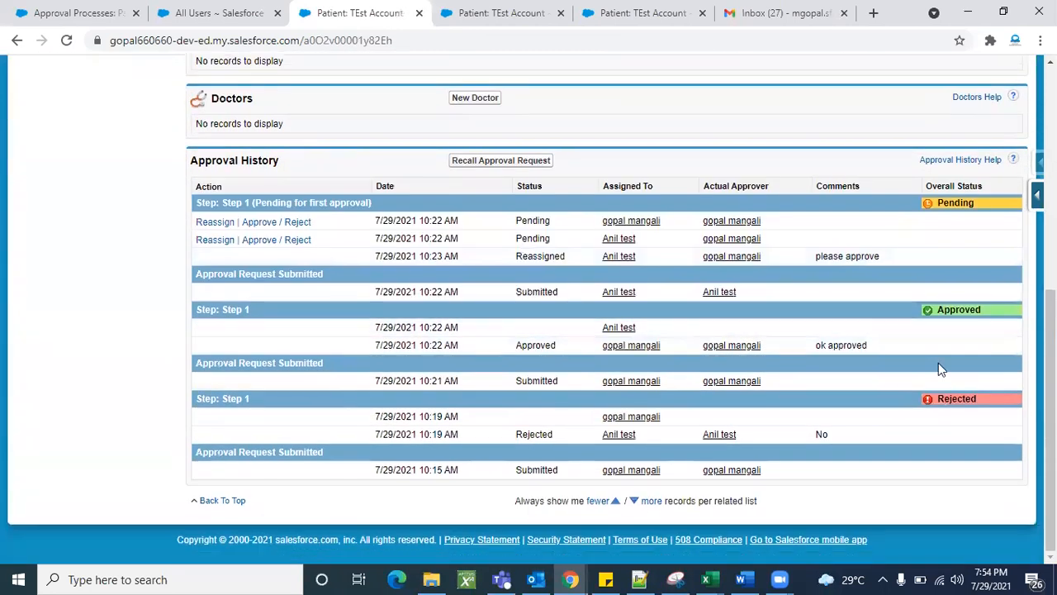
{"action": "double_click", "coordinate": [954, 401]}
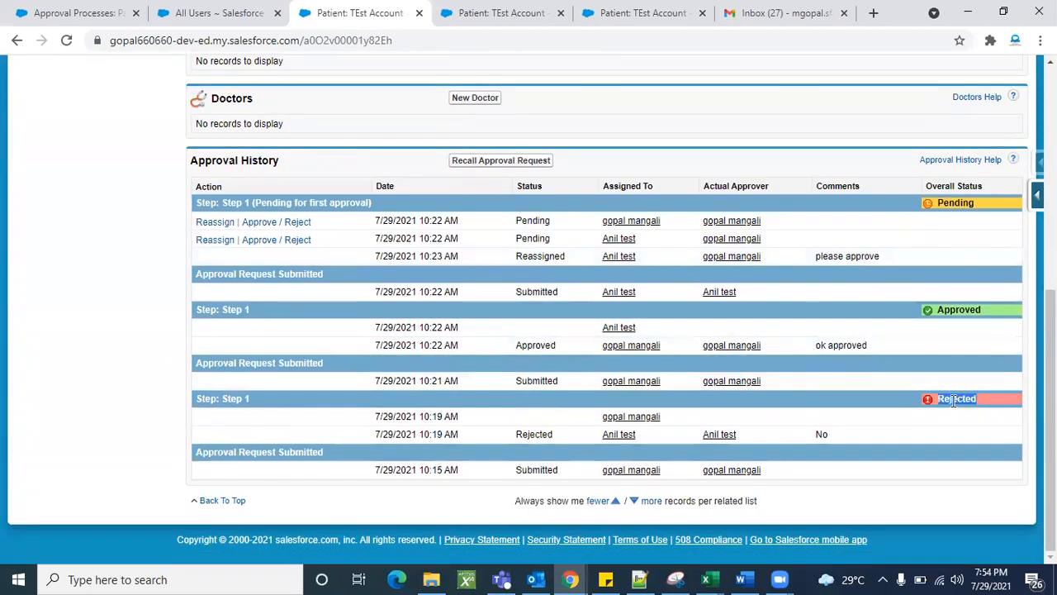
{"action": "triple_click", "coordinate": [955, 311]}
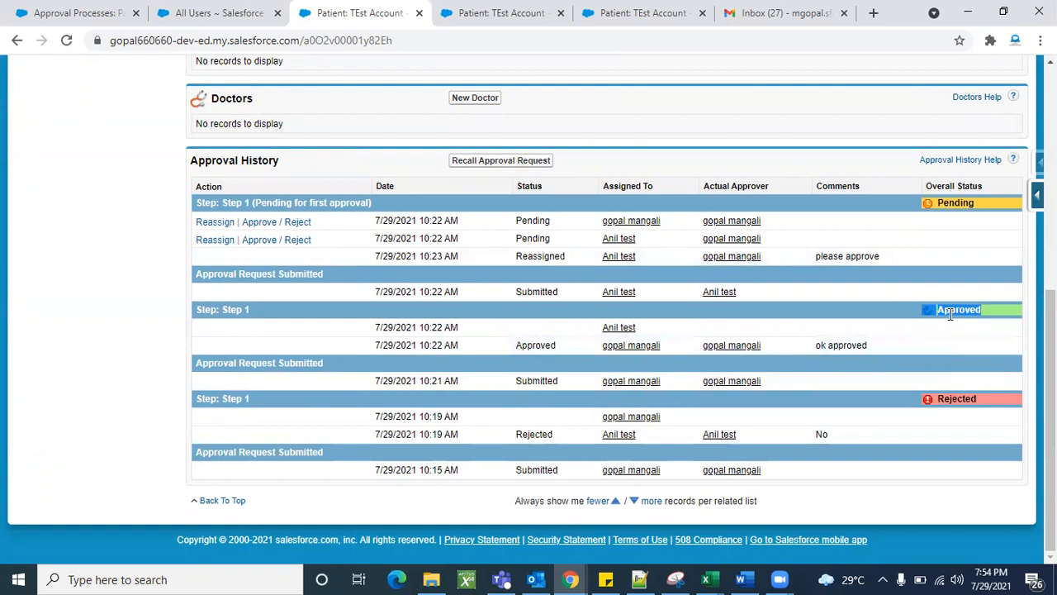
{"action": "triple_click", "coordinate": [953, 202]}
{"action": "left_click", "coordinate": [861, 171]}
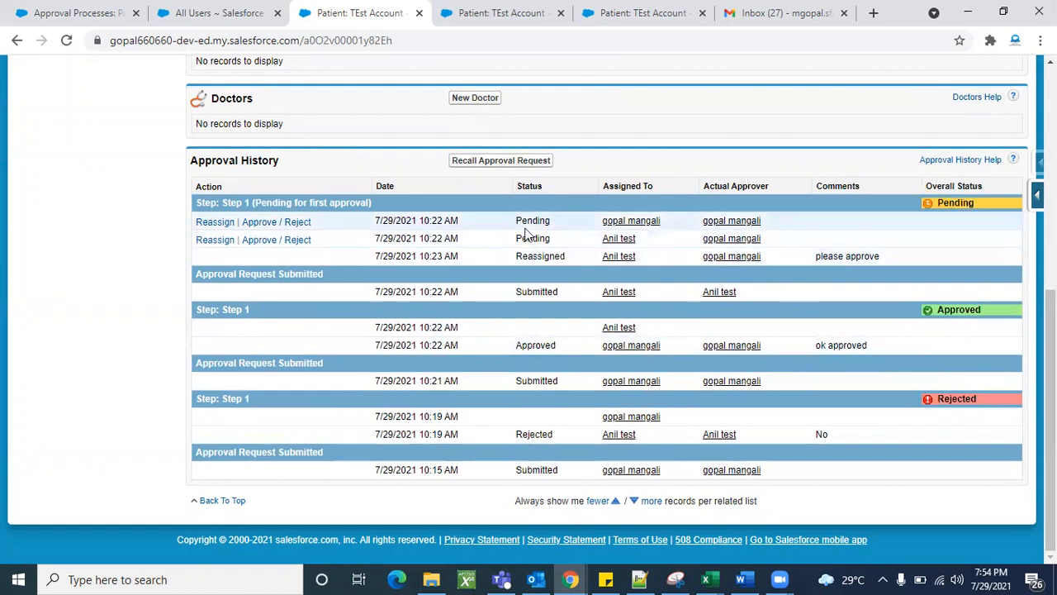
- Approve the first pending request for the TEst Account patient with the comment "ok All Good"
{"action": "left_click", "coordinate": [272, 222]}
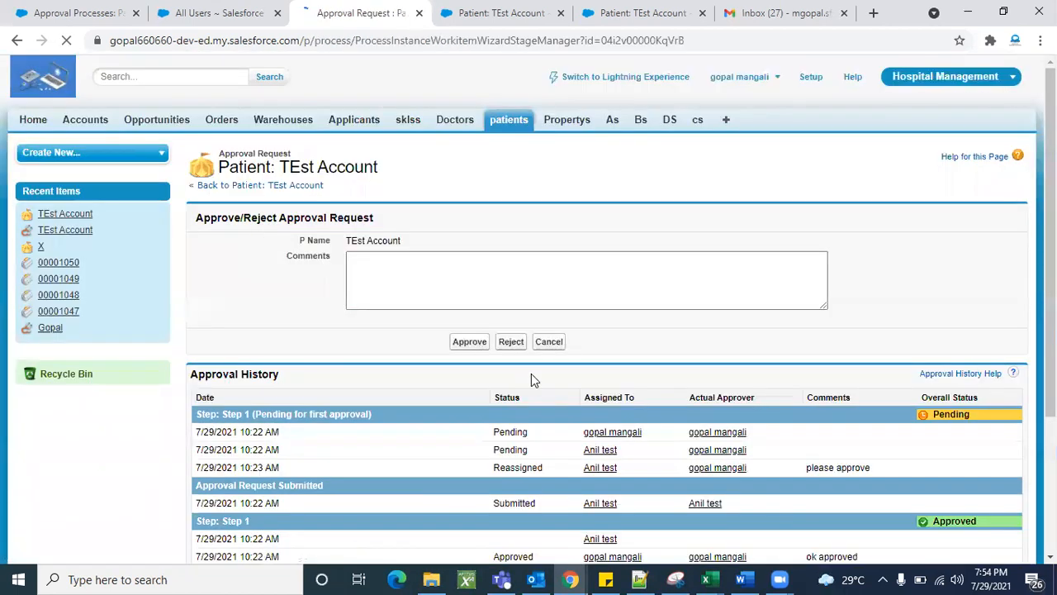
{"action": "left_click", "coordinate": [406, 285]}
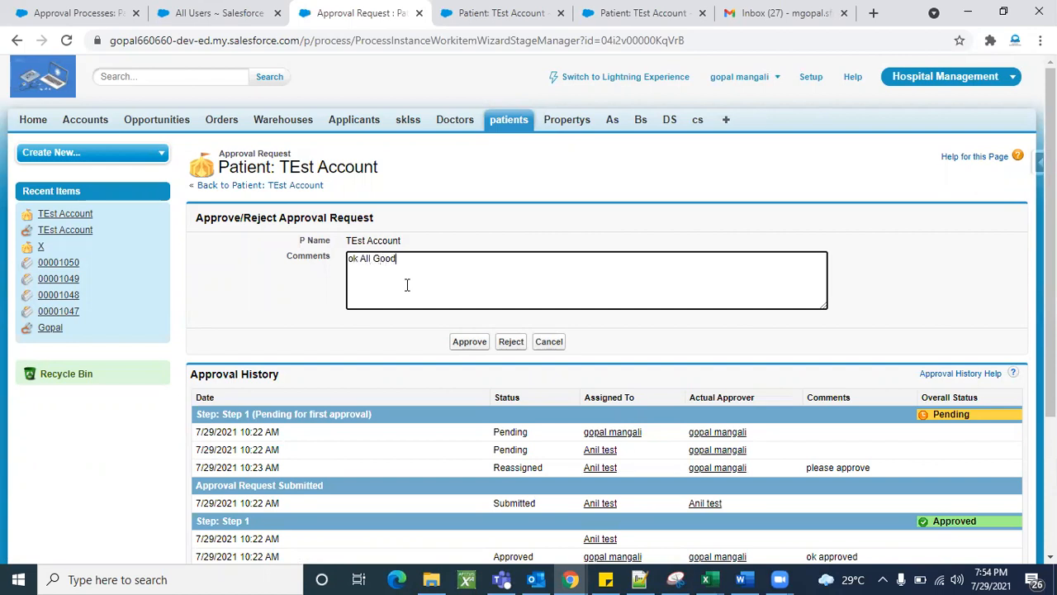
{"action": "left_click", "coordinate": [368, 334]}
{"action": "scroll", "coordinate": [368, 335], "scroll_direction": "down", "scroll_amount": 1}
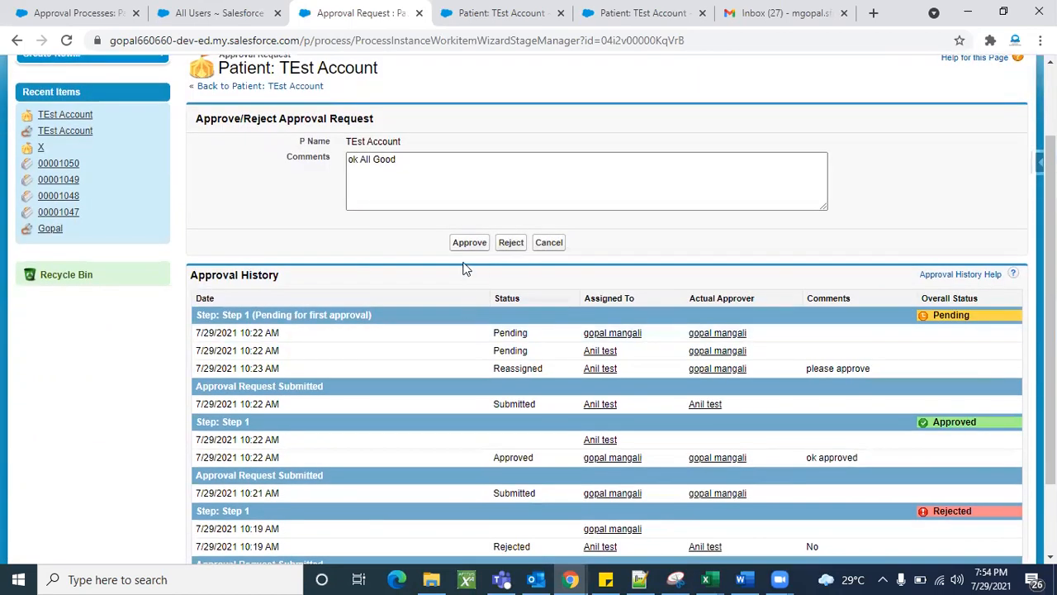
{"action": "left_click", "coordinate": [470, 243]}
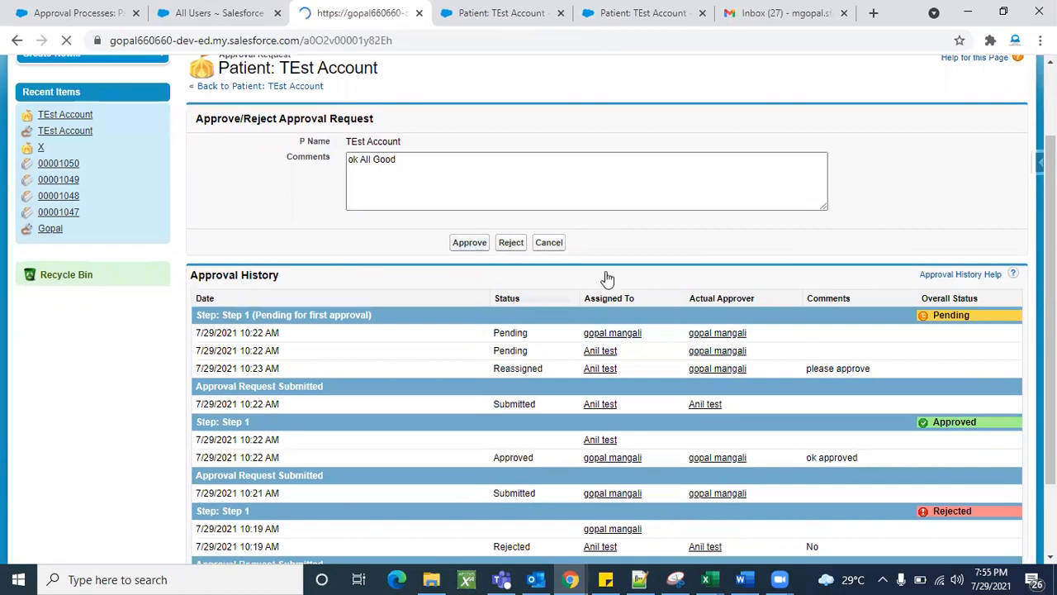
- Examine the latest approval entry and its comment in Approval History, along with the Patient Detail section
{"action": "scroll", "coordinate": [673, 327], "scroll_direction": "down", "scroll_amount": 8}
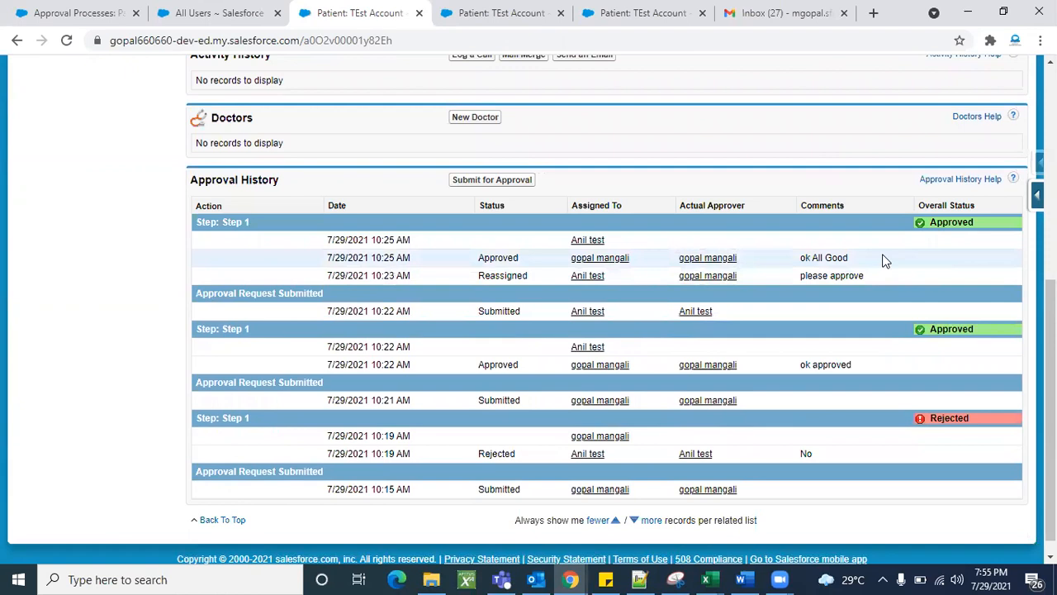
{"action": "scroll", "coordinate": [882, 261], "scroll_direction": "down", "scroll_amount": 1}
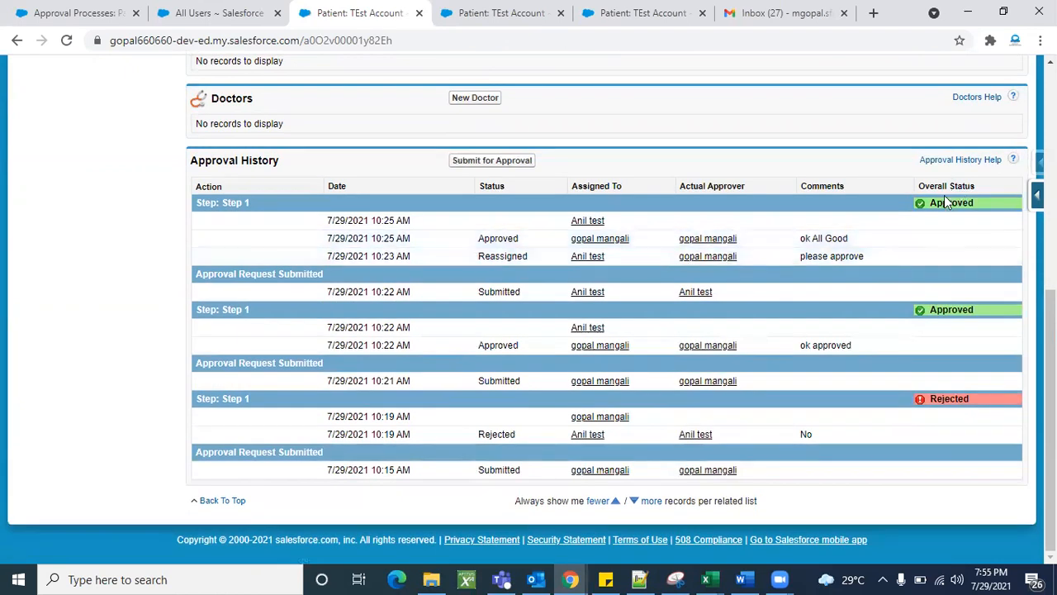
{"action": "triple_click", "coordinate": [819, 238]}
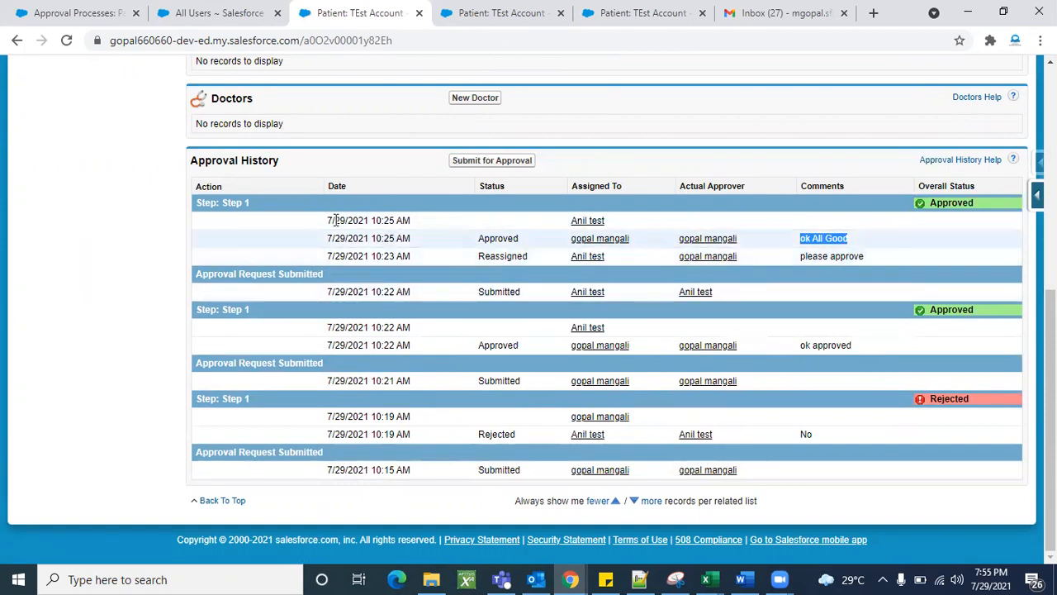
{"action": "scroll", "coordinate": [357, 209], "scroll_direction": "up", "scroll_amount": 1}
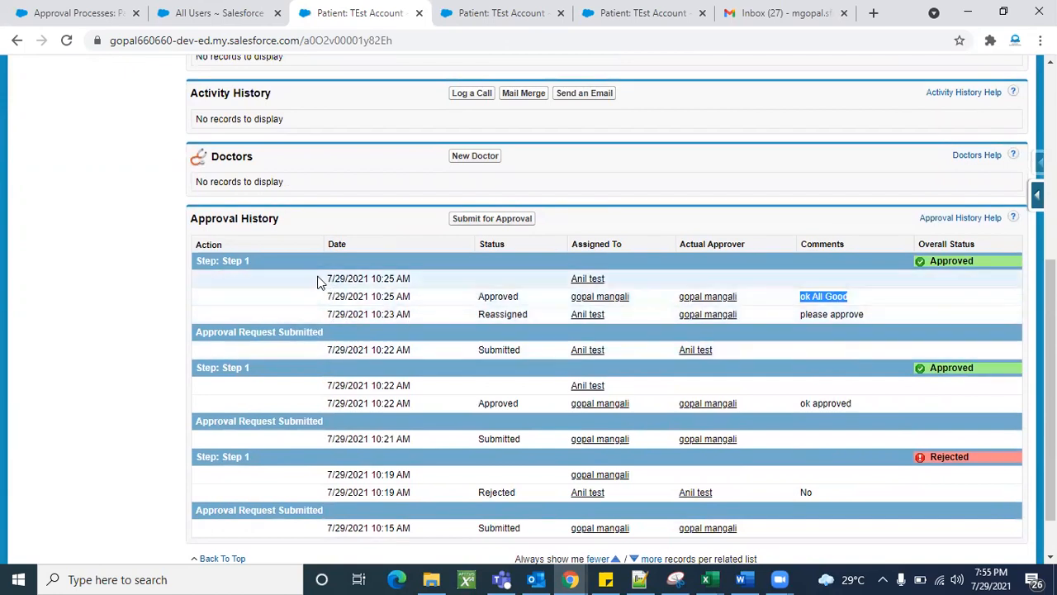
{"action": "scroll", "coordinate": [319, 281], "scroll_direction": "up", "scroll_amount": 4}
{"action": "scroll", "coordinate": [321, 282], "scroll_direction": "up", "scroll_amount": 3}
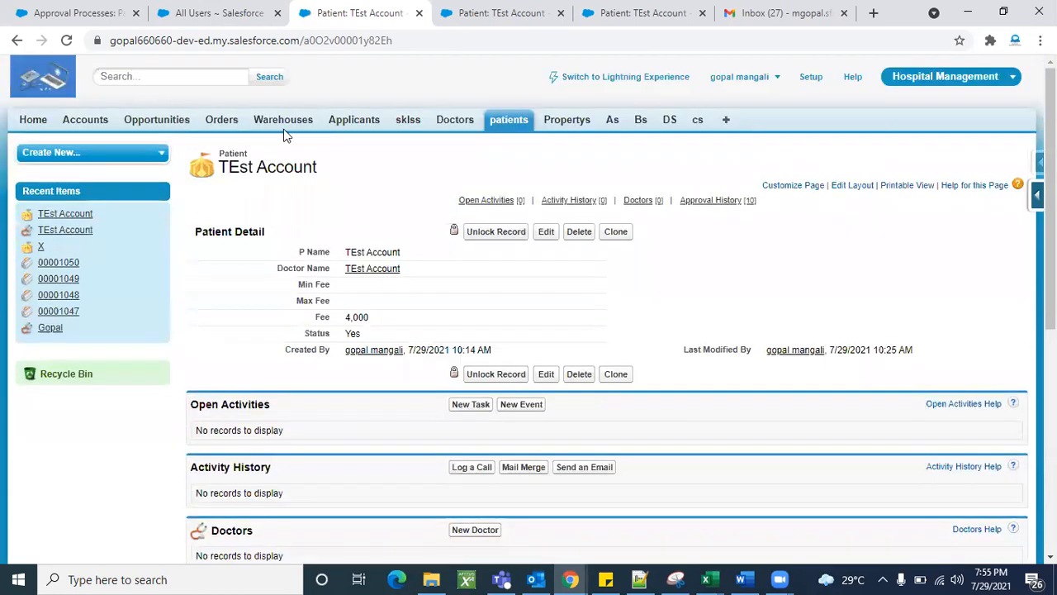
- Review the approval process's assigned approvers and actions, and check the All Users list
{"action": "left_click", "coordinate": [91, 13]}
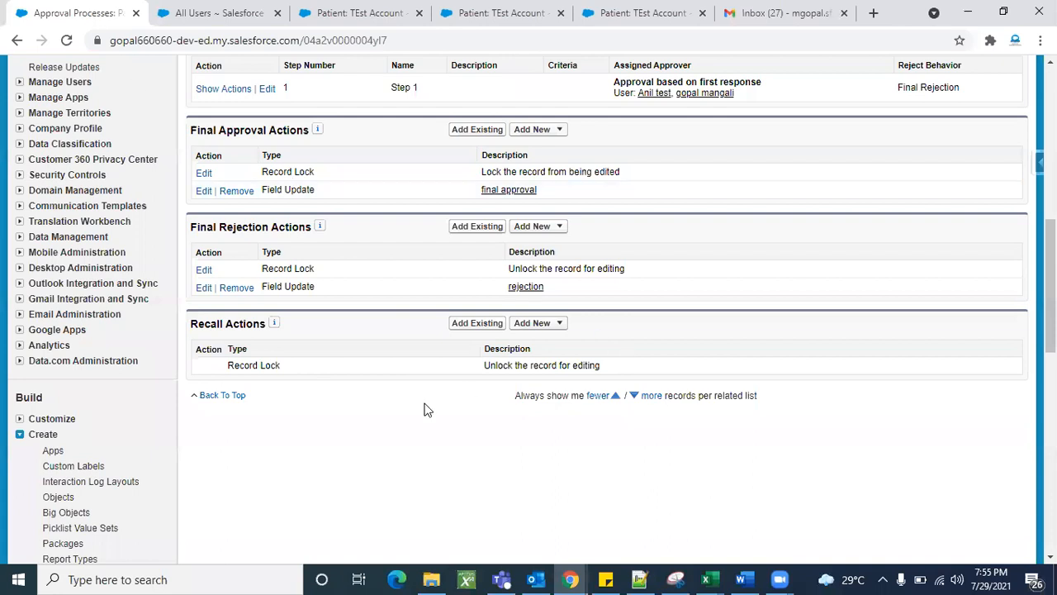
{"action": "scroll", "coordinate": [637, 310], "scroll_direction": "up", "scroll_amount": 2}
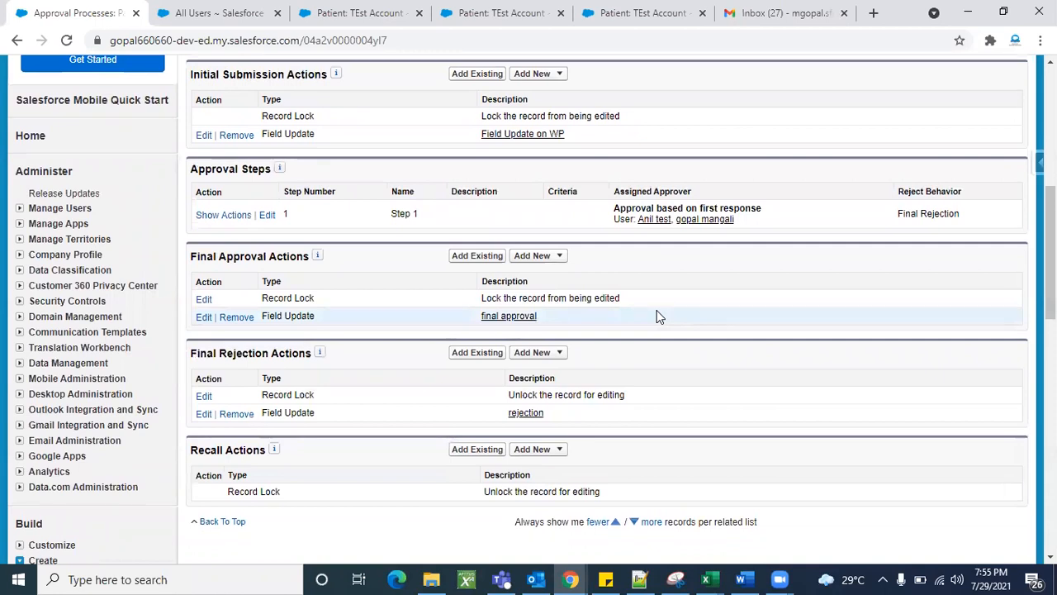
{"action": "left_click", "coordinate": [238, 13]}
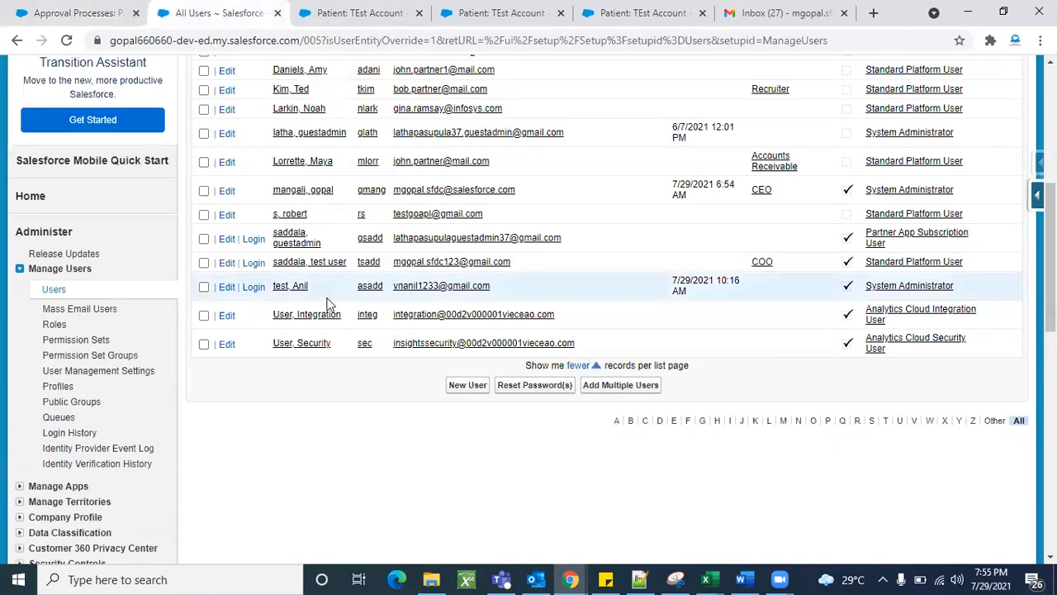
- Return to the TEst Account patient record and review the complete Approval History
{"action": "left_click", "coordinate": [353, 12]}
{"action": "scroll", "coordinate": [424, 372], "scroll_direction": "down", "scroll_amount": 5}
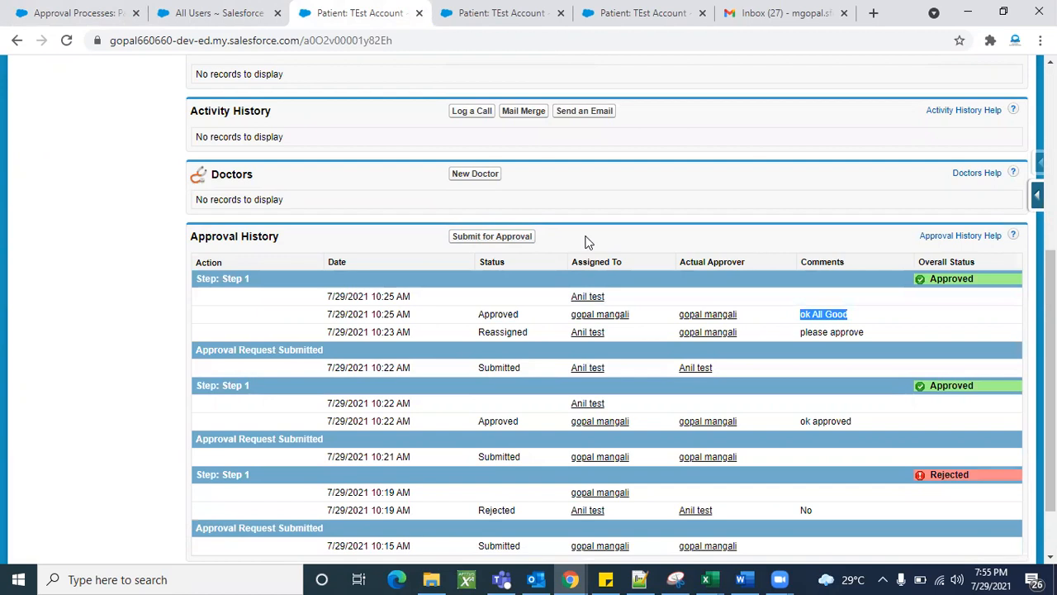
{"action": "scroll", "coordinate": [708, 428], "scroll_direction": "down", "scroll_amount": 1}
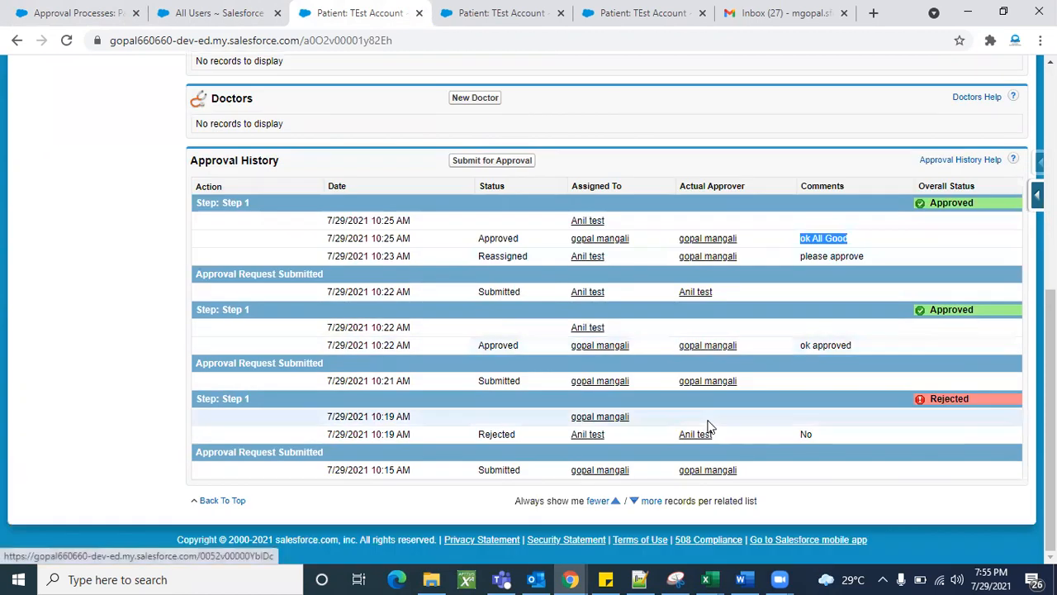
{"action": "scroll", "coordinate": [654, 292], "scroll_direction": "up", "scroll_amount": 2}
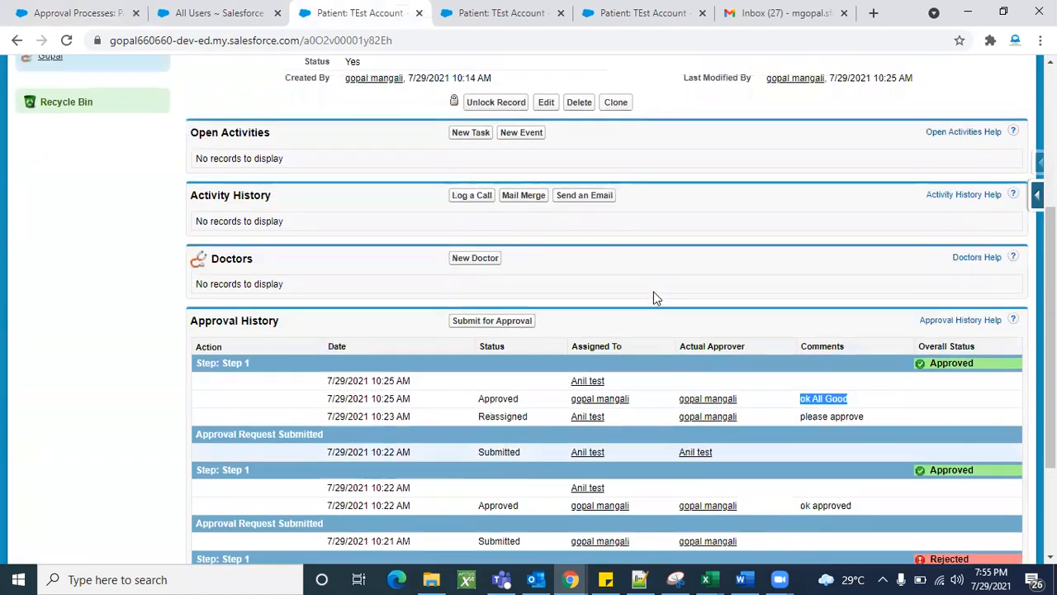
{"action": "left_click", "coordinate": [707, 277]}
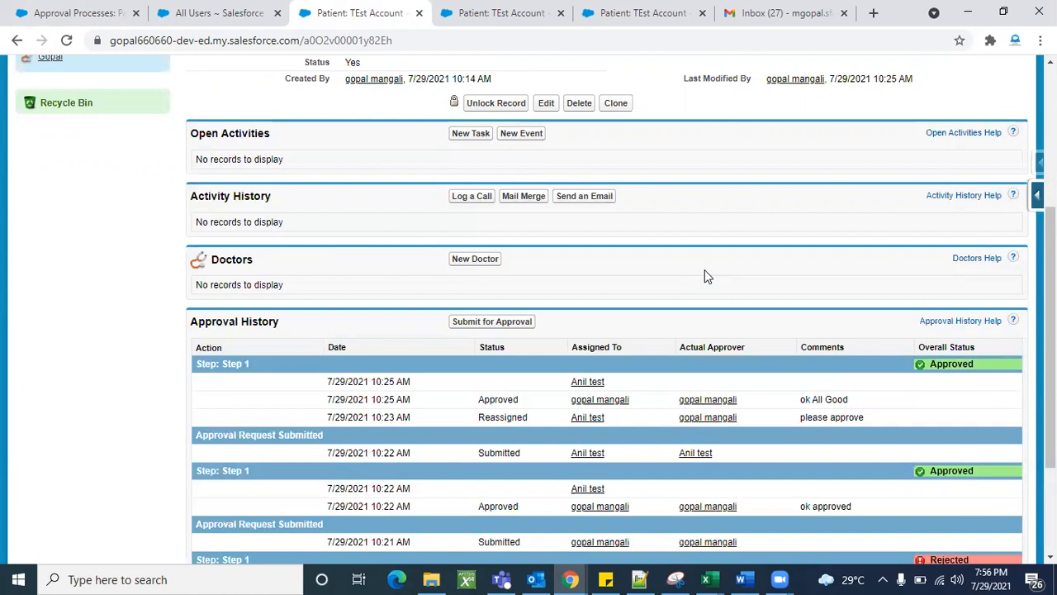
- Check the Status field in the Patient Detail section against the Approval History
{"action": "scroll", "coordinate": [705, 276], "scroll_direction": "up", "scroll_amount": 2}
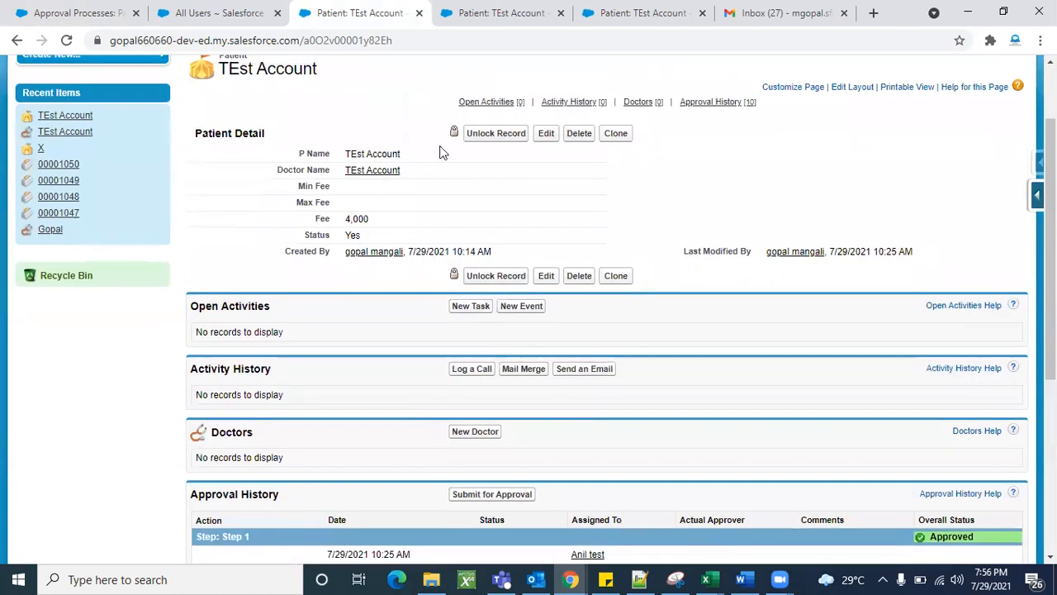
{"action": "double_click", "coordinate": [322, 235]}
{"action": "left_click", "coordinate": [705, 370]}
{"action": "scroll", "coordinate": [705, 370], "scroll_direction": "down", "scroll_amount": 2}
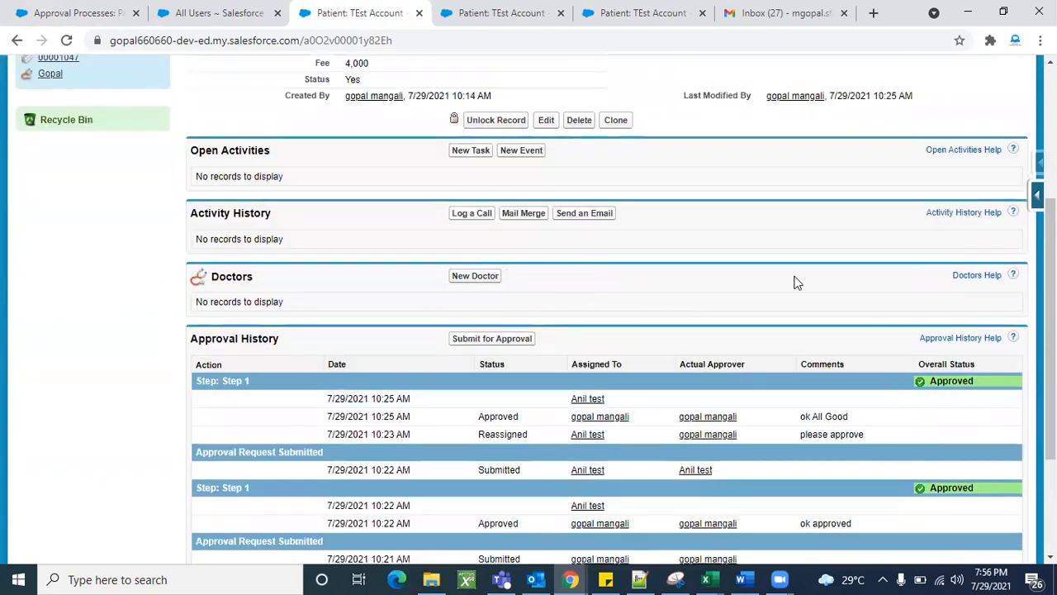
- Switch to Gmail and open the newest Approval Request email among the Primary messages
{"action": "left_click", "coordinate": [736, 12]}
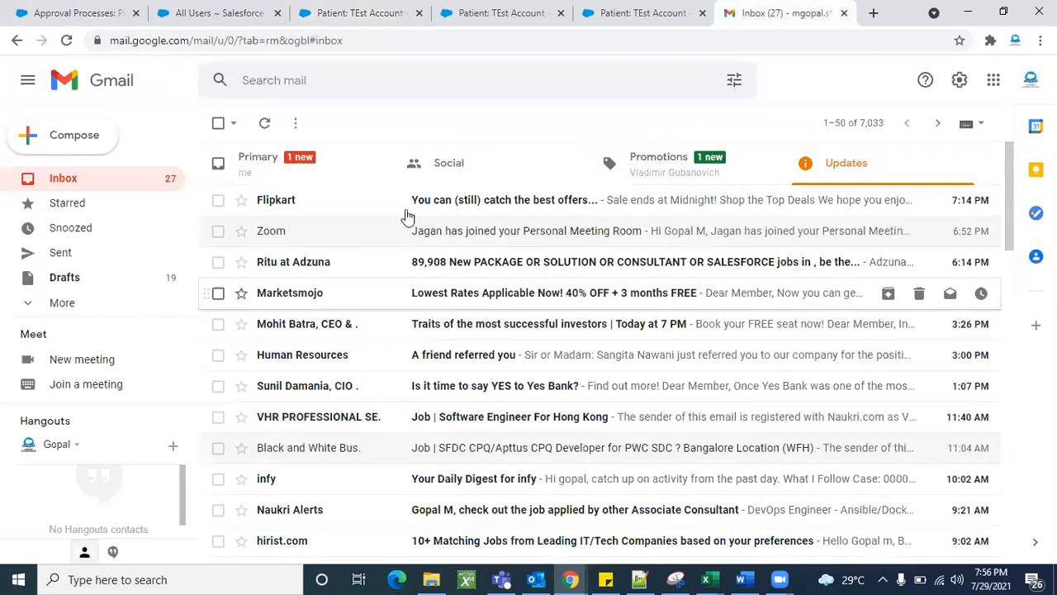
{"action": "left_click", "coordinate": [280, 163]}
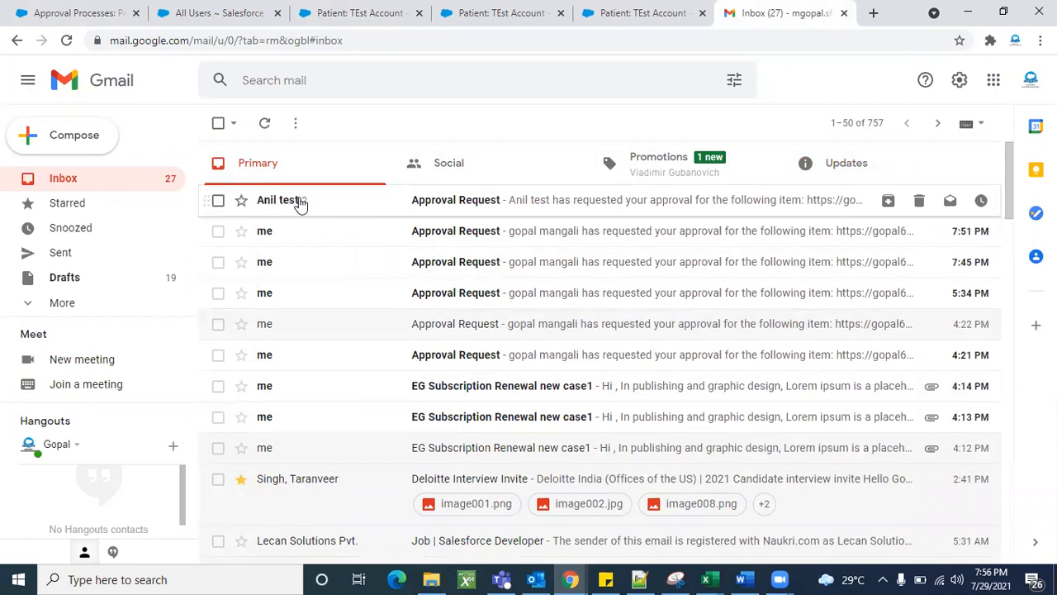
{"action": "left_click", "coordinate": [527, 206]}
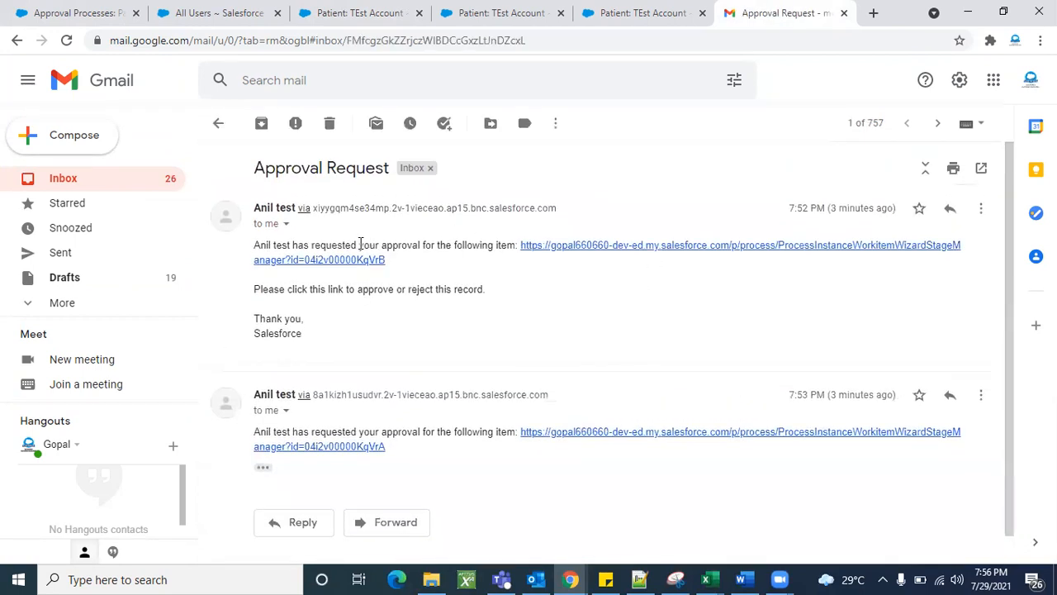
- Follow the approval link in the first message of the Approval Request conversation, check the resulting page and return to the inbox
{"action": "left_click", "coordinate": [647, 249]}
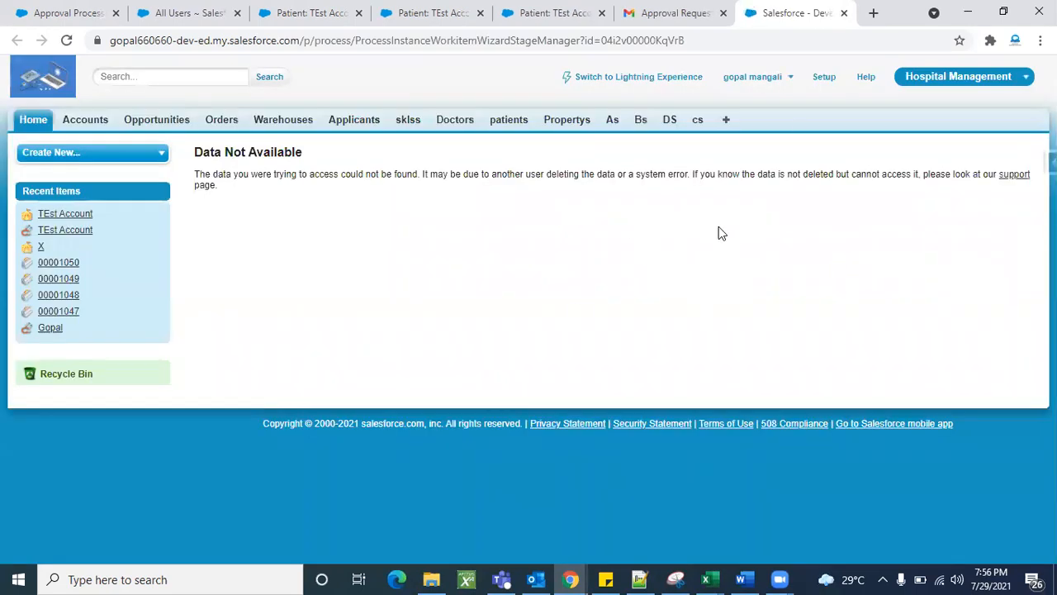
{"action": "triple_click", "coordinate": [245, 151]}
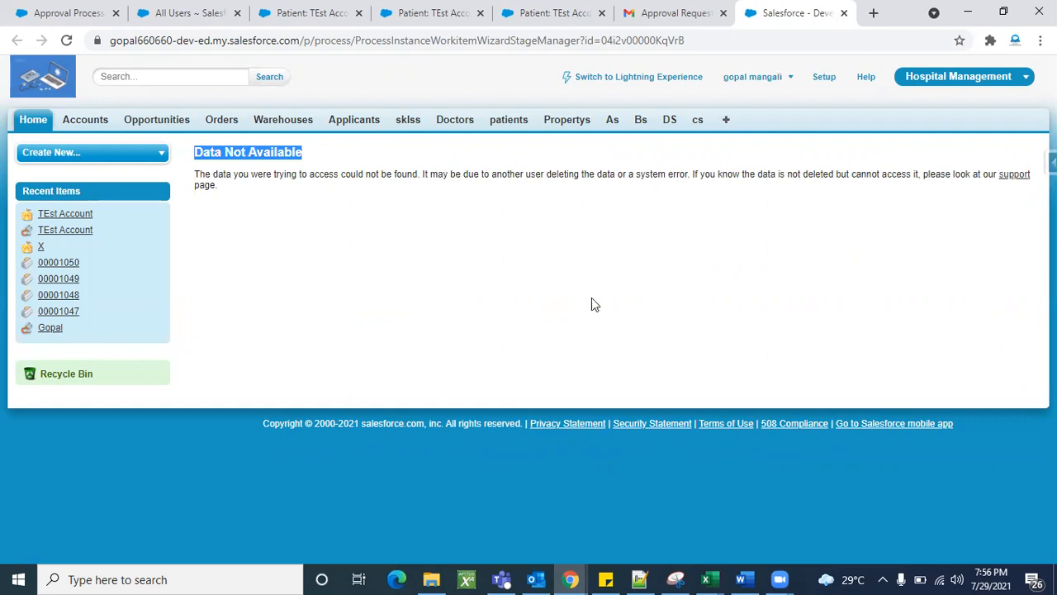
{"action": "left_click", "coordinate": [843, 13]}
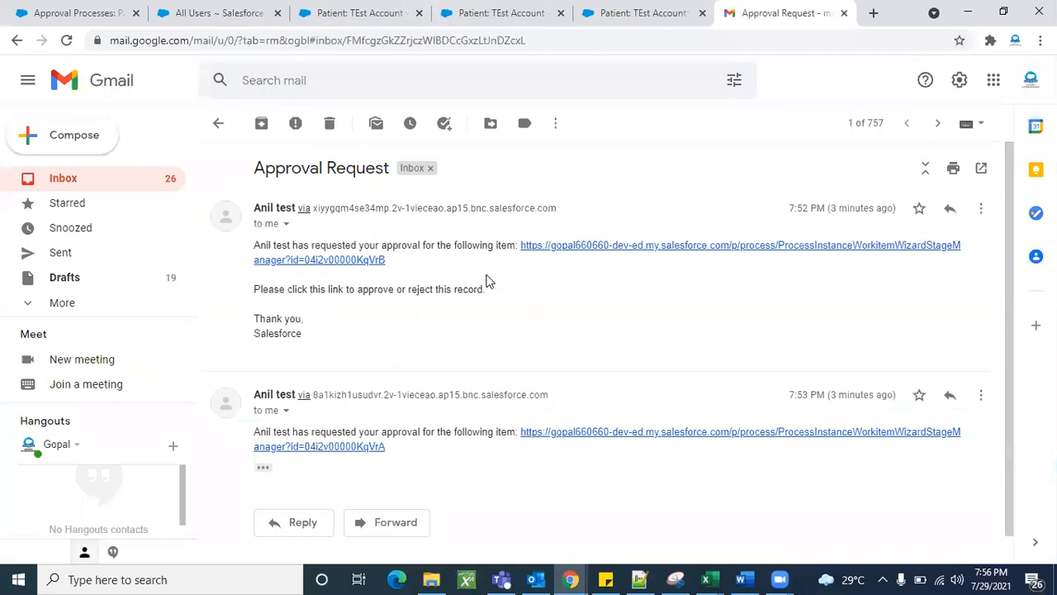
{"action": "left_click", "coordinate": [217, 126]}
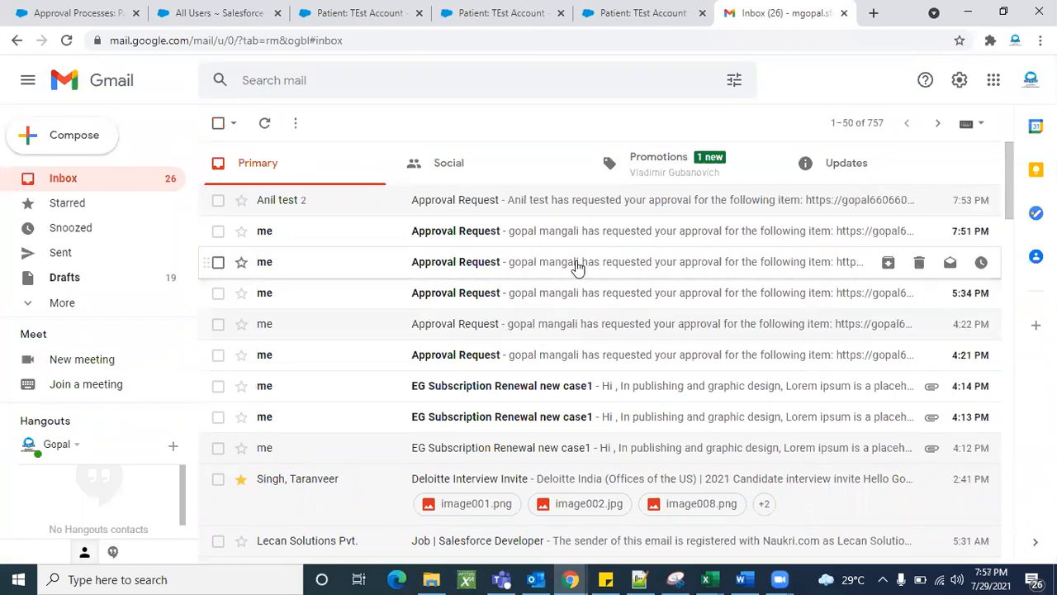
- Switch to Salesforce and look over the actions configured in the Patient approval process
{"action": "left_click", "coordinate": [234, 12]}
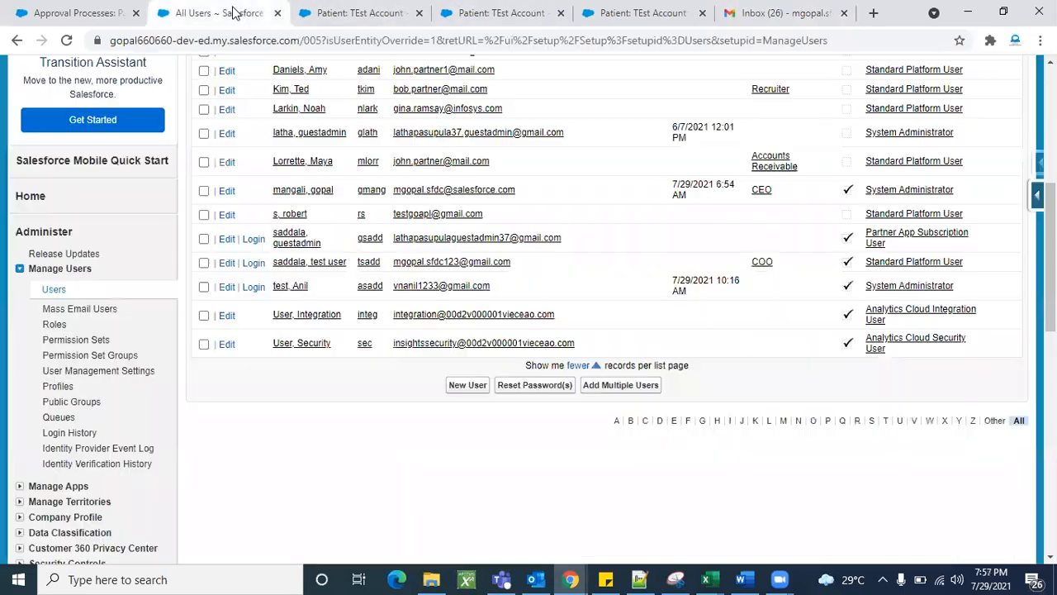
{"action": "left_click", "coordinate": [83, 12]}
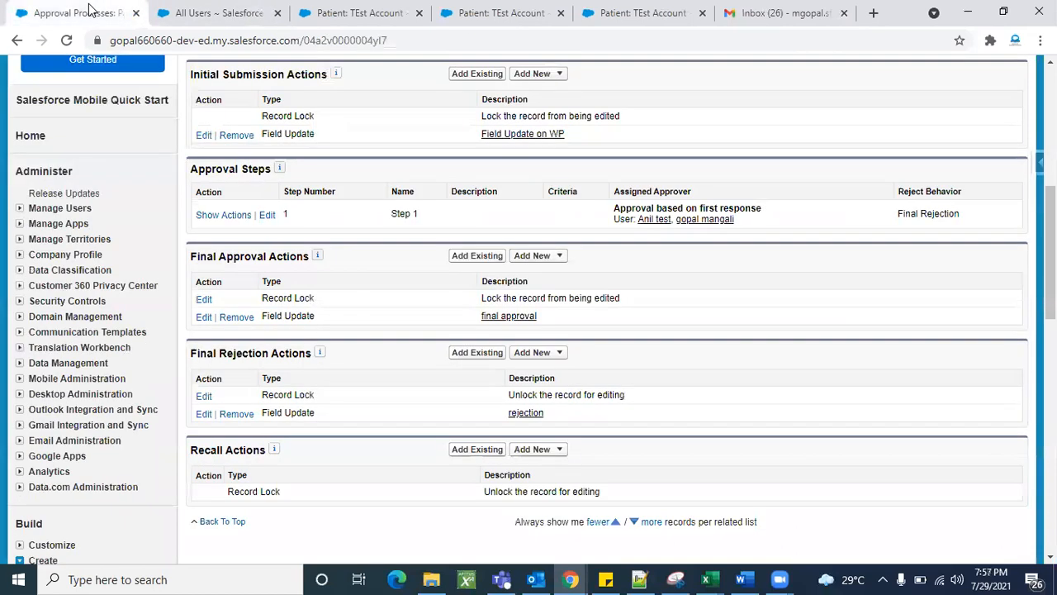
{"action": "left_click", "coordinate": [565, 257]}
{"action": "scroll", "coordinate": [397, 323], "scroll_direction": "up", "scroll_amount": 5}
- Return to the TEst Account patient record and submit it for approval again
{"action": "left_click", "coordinate": [363, 12]}
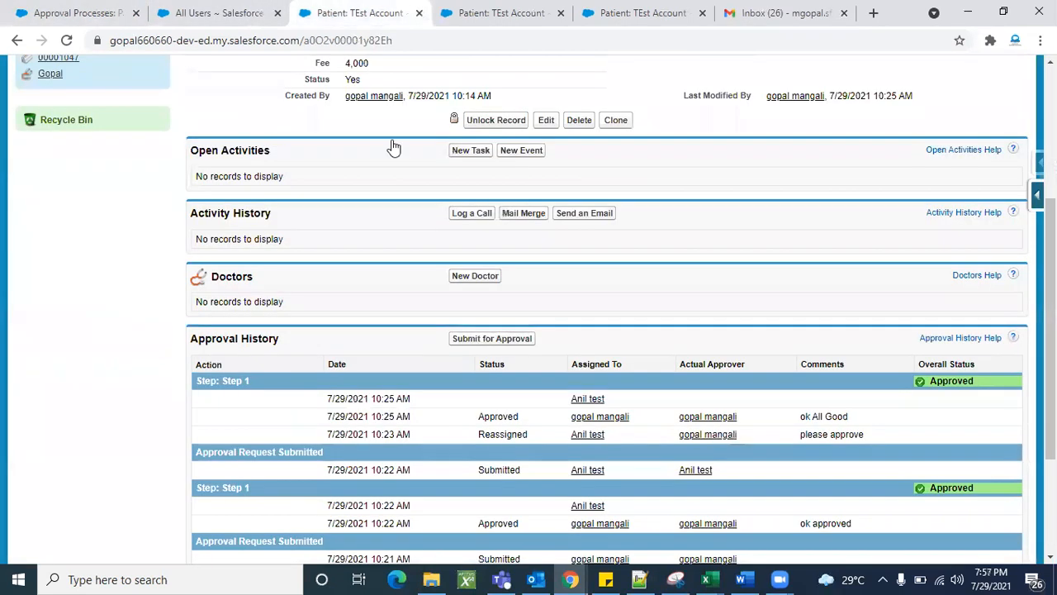
{"action": "left_click", "coordinate": [492, 338]}
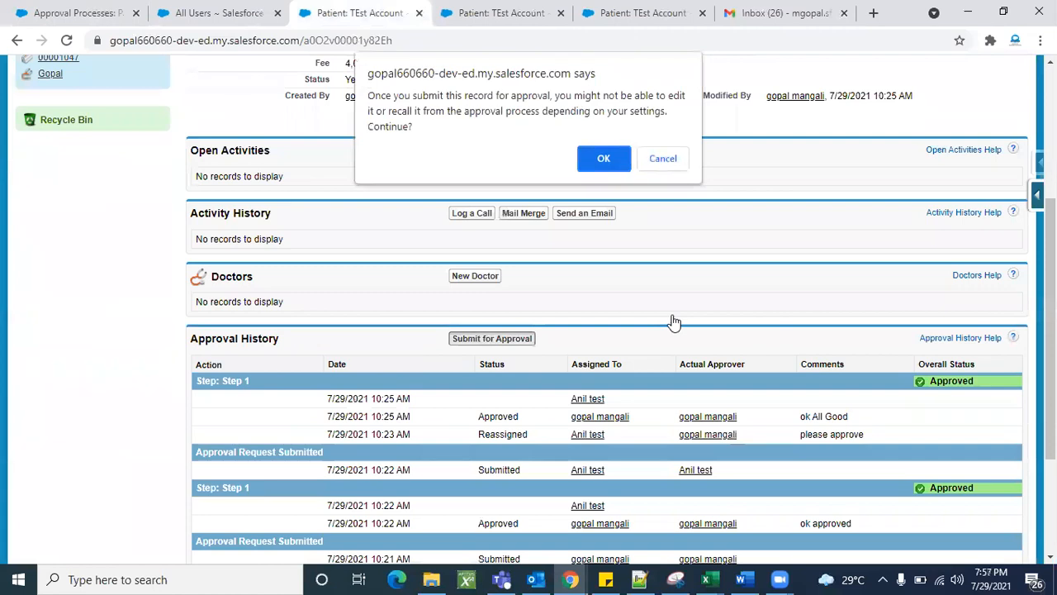
{"action": "key", "text": "Return"}
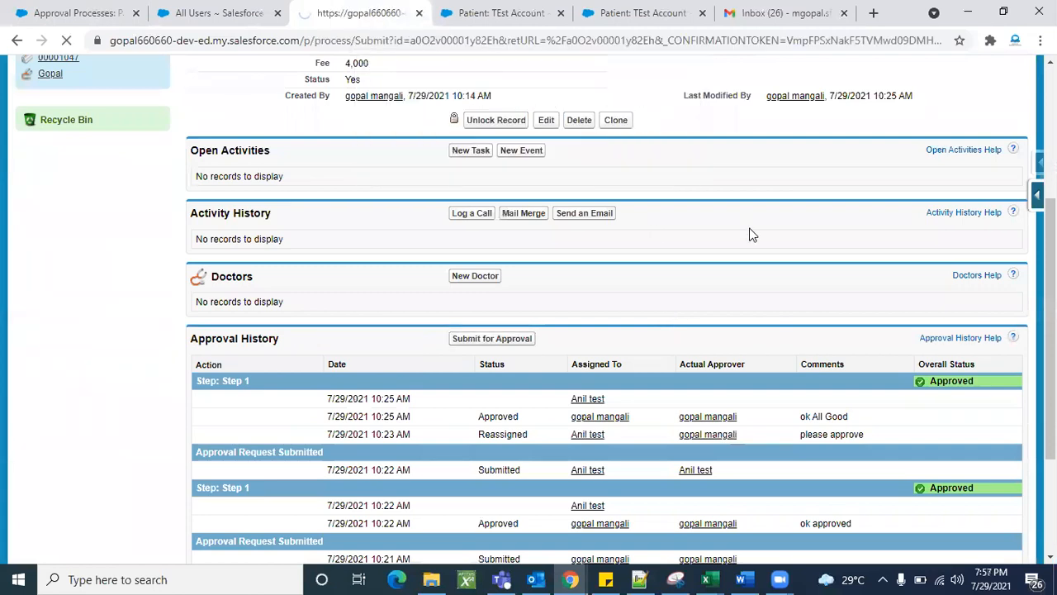
- Recall the pending approval request with the comment "please check my record" and review the updated Approval History
{"action": "scroll", "coordinate": [666, 357], "scroll_direction": "down", "scroll_amount": 5}
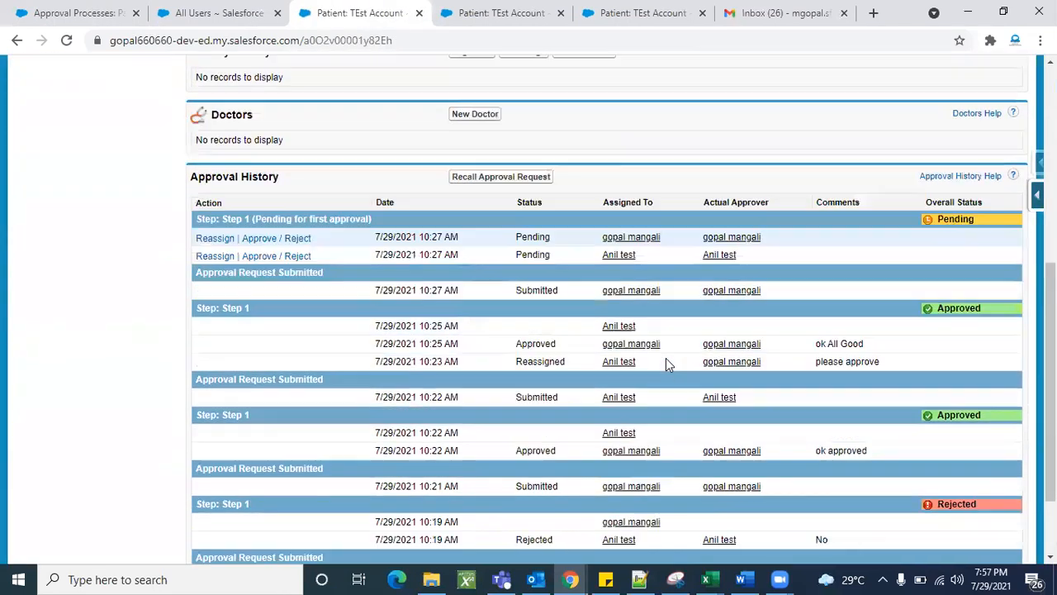
{"action": "left_click", "coordinate": [481, 177]}
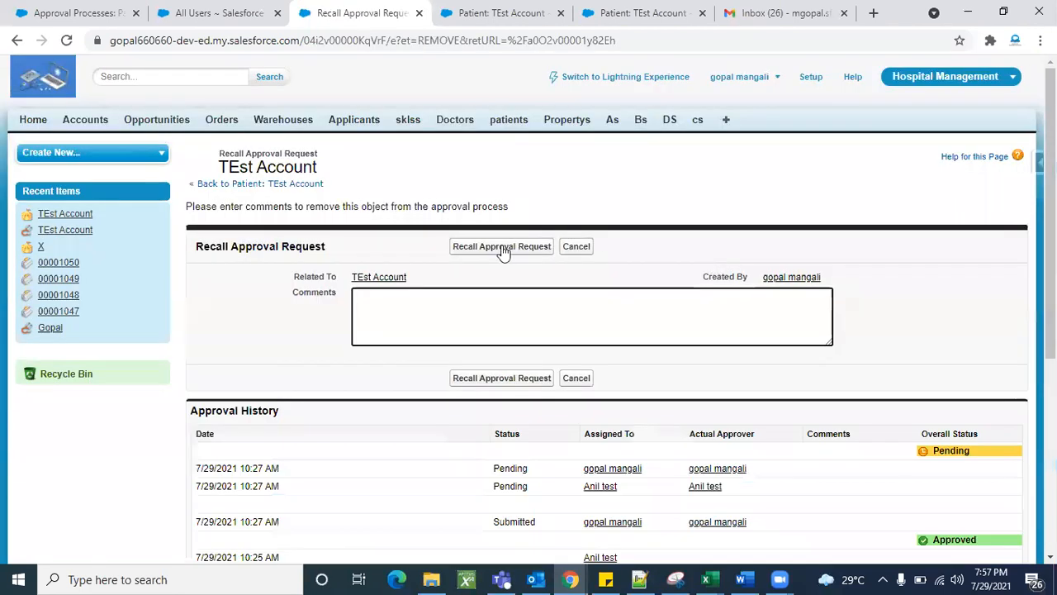
{"action": "left_click", "coordinate": [430, 311]}
{"action": "type", "text": "please check my record"}
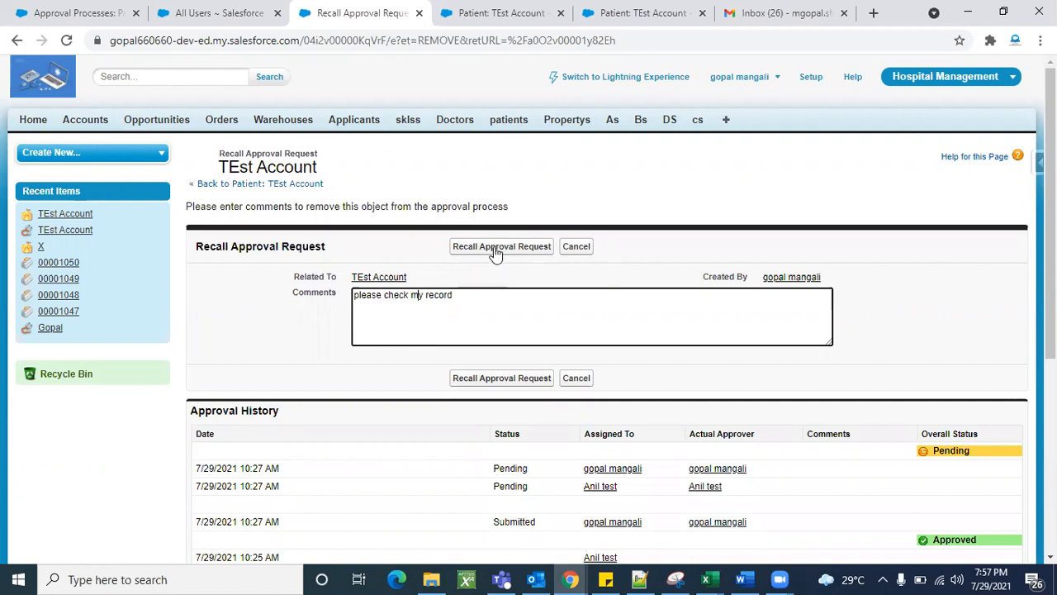
{"action": "left_click", "coordinate": [495, 247]}
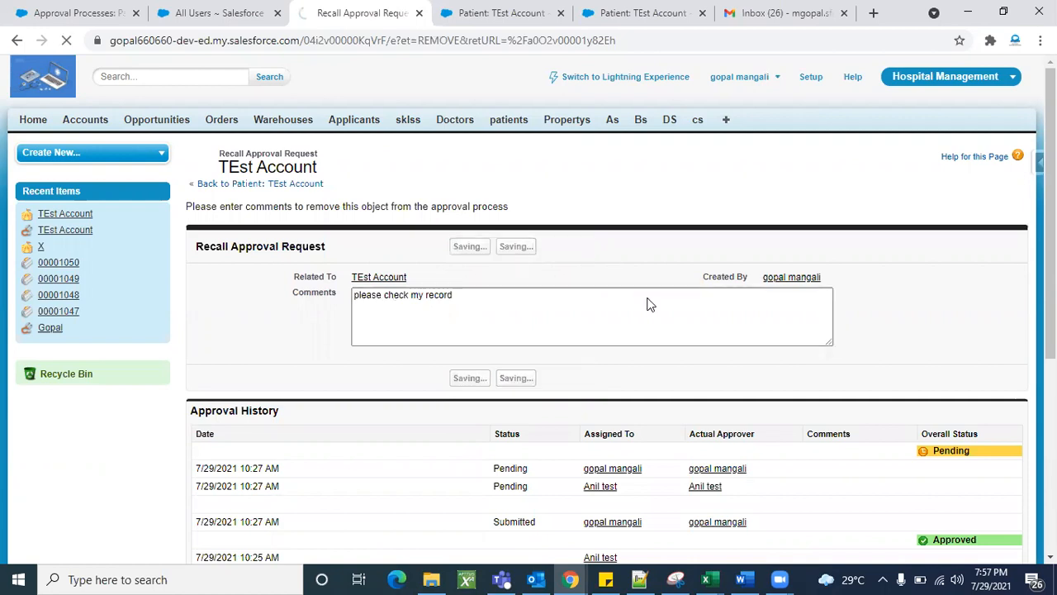
{"action": "scroll", "coordinate": [616, 315], "scroll_direction": "down", "scroll_amount": 3}
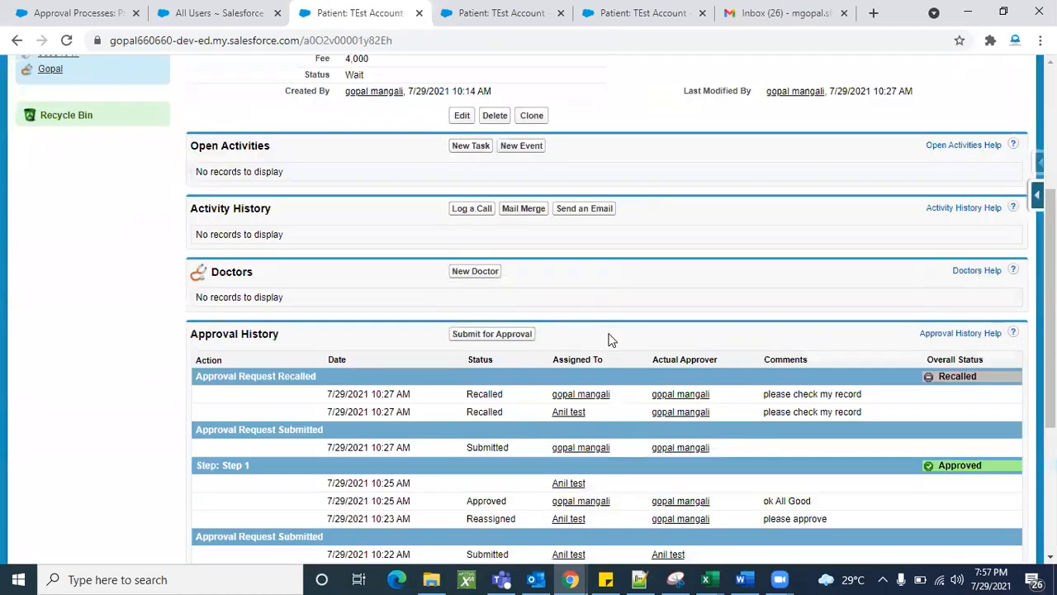
{"action": "scroll", "coordinate": [611, 339], "scroll_direction": "down", "scroll_amount": 3}
{"action": "scroll", "coordinate": [900, 262], "scroll_direction": "up", "scroll_amount": 1}
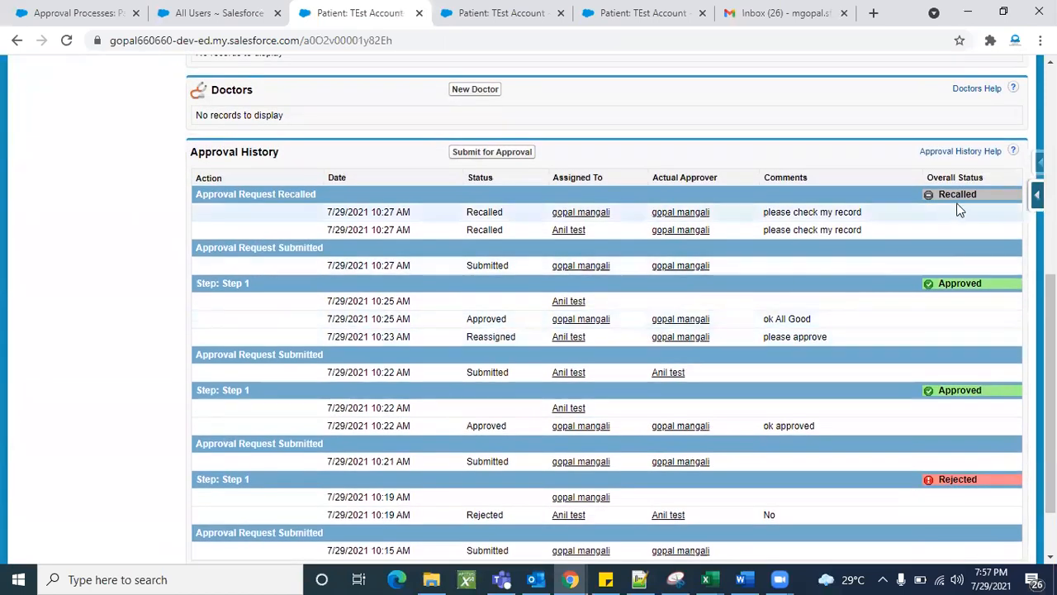
- Switch to Gmail, refresh the inbox and test the approval link in the newest Approval Request email
{"action": "left_click", "coordinate": [790, 14]}
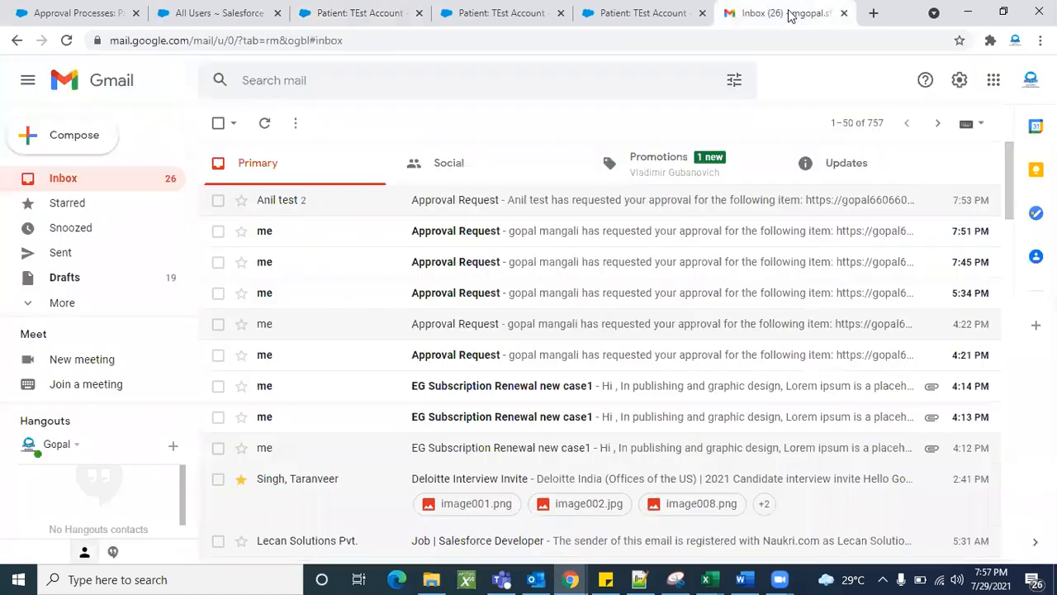
{"action": "left_click", "coordinate": [265, 124]}
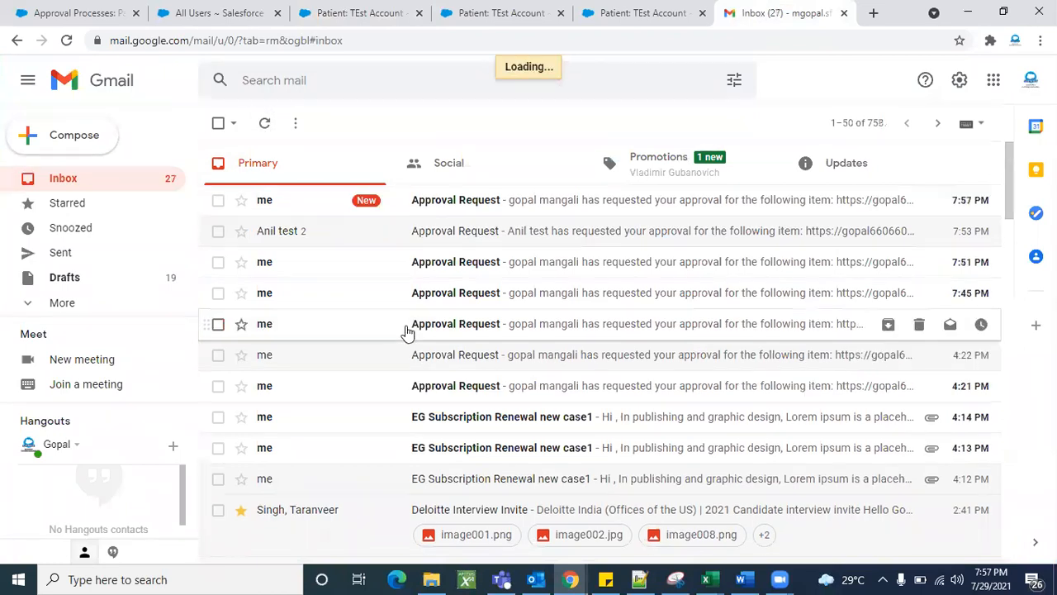
{"action": "left_click", "coordinate": [451, 203]}
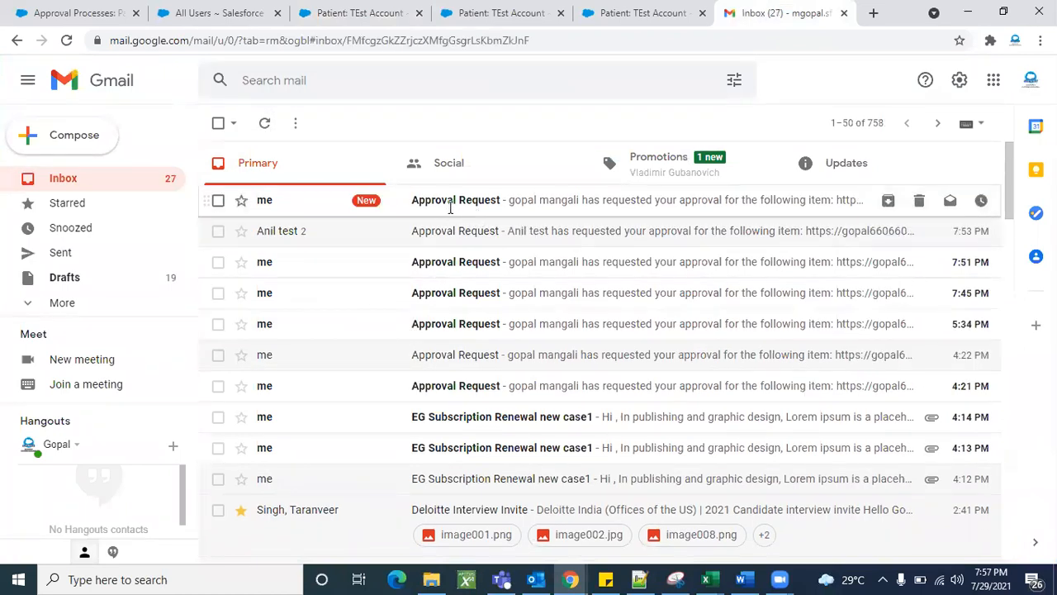
{"action": "scroll", "coordinate": [447, 421], "scroll_direction": "down", "scroll_amount": 1}
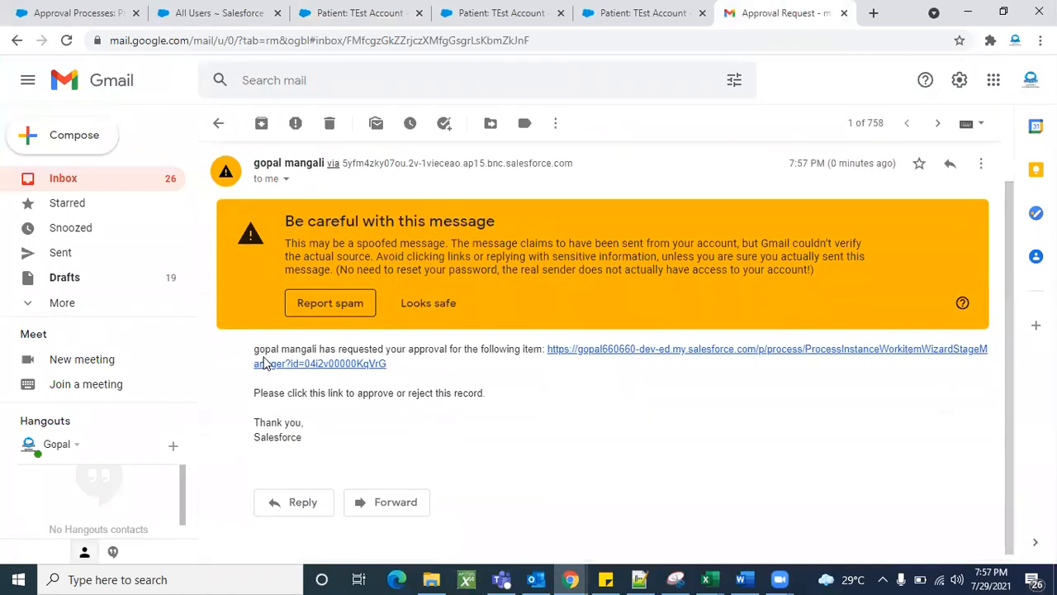
{"action": "left_click", "coordinate": [667, 359]}
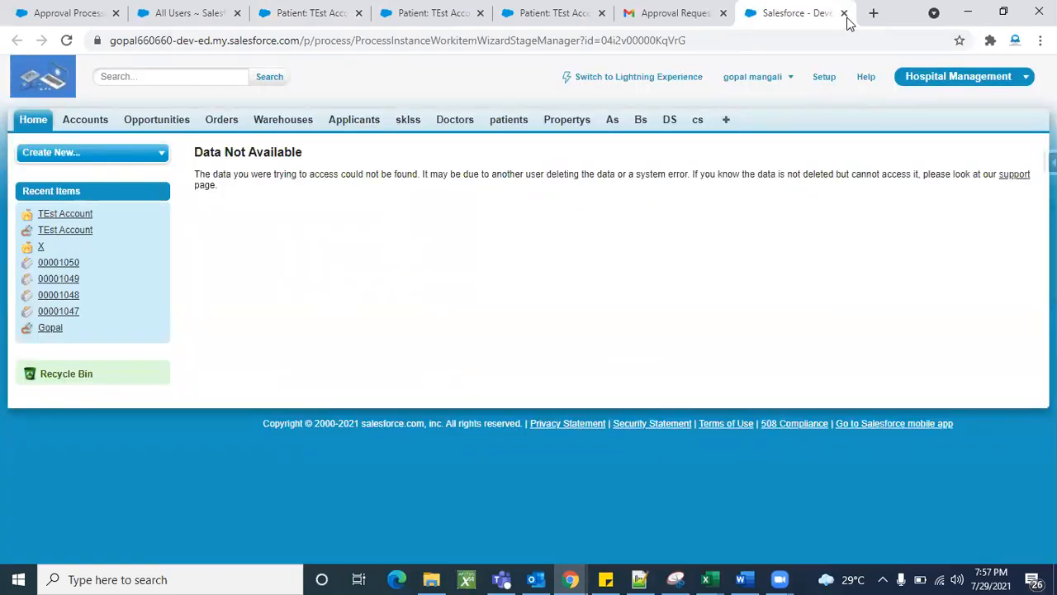
{"action": "key", "text": "ctrl+w"}
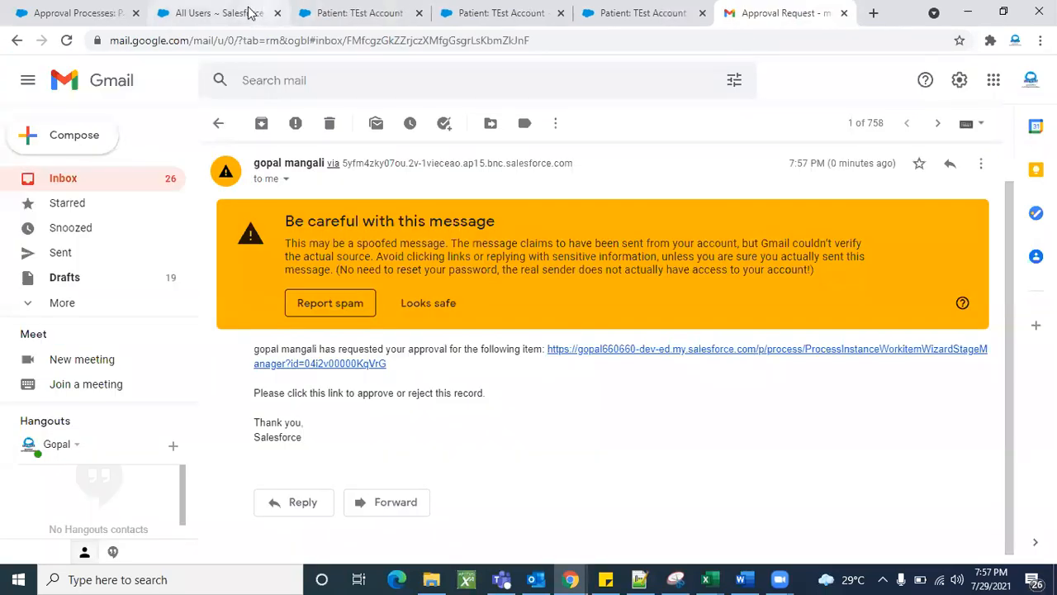
- Switch to the TEst Account patient record in Salesforce and examine its recalled Approval History entries and Status field
{"action": "left_click", "coordinate": [250, 12]}
{"action": "left_click", "coordinate": [321, 12]}
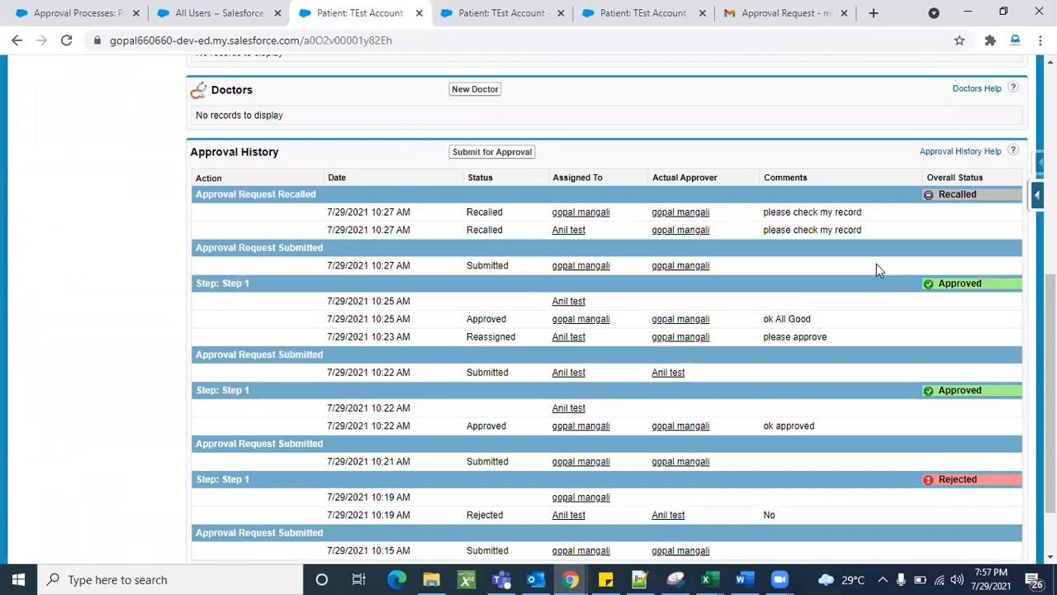
{"action": "scroll", "coordinate": [805, 229], "scroll_direction": "up", "scroll_amount": 1}
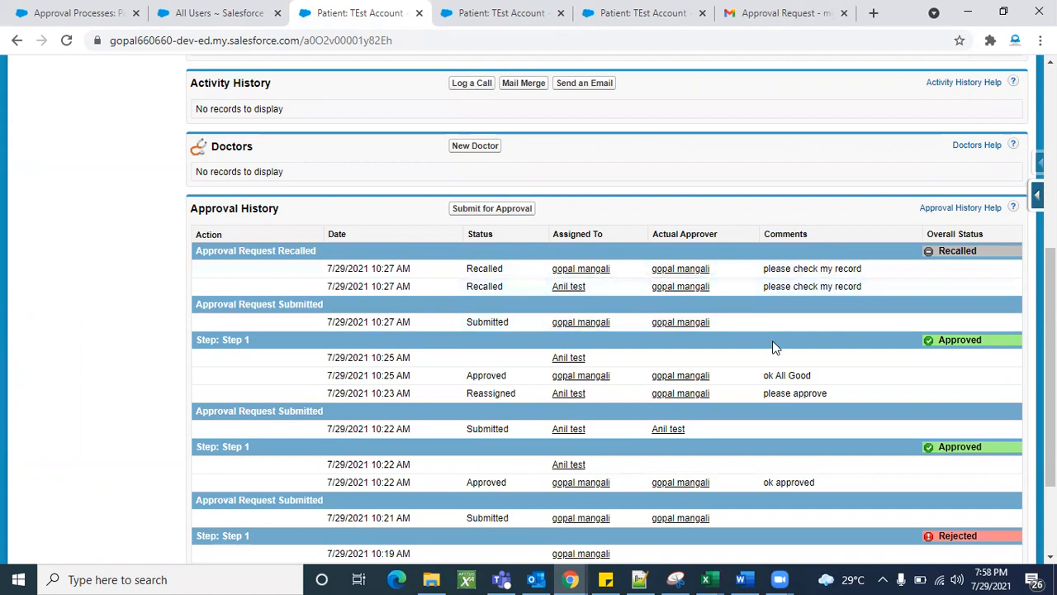
{"action": "scroll", "coordinate": [772, 341], "scroll_direction": "down", "scroll_amount": 1}
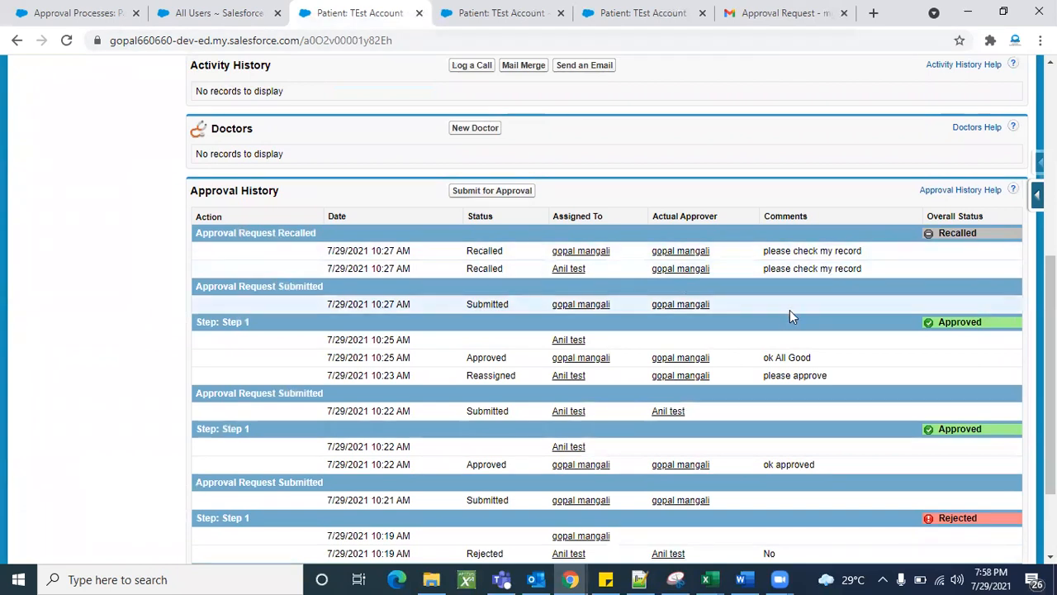
{"action": "scroll", "coordinate": [790, 316], "scroll_direction": "down", "scroll_amount": 1}
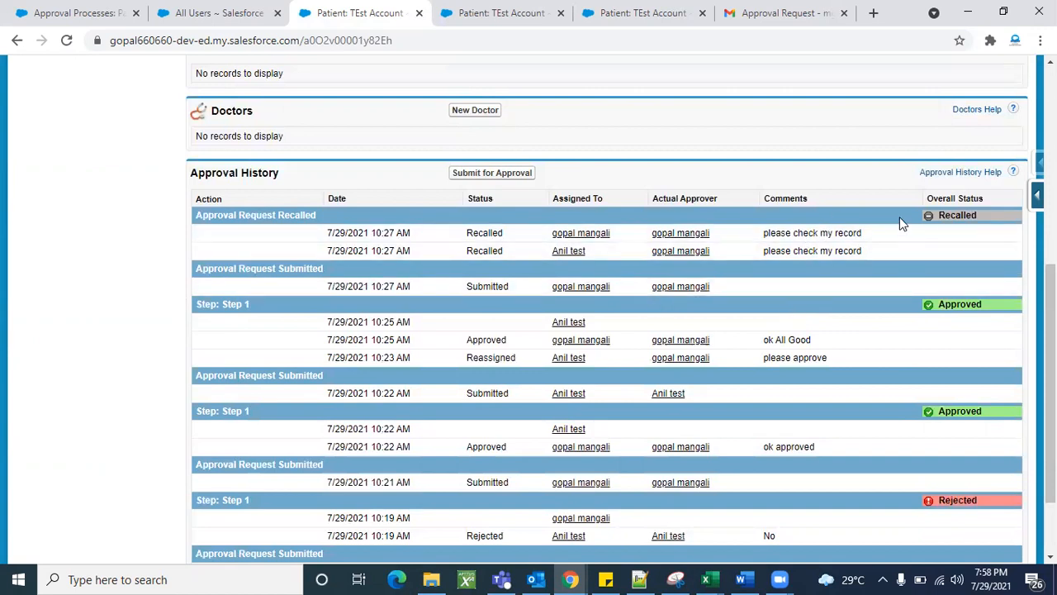
{"action": "scroll", "coordinate": [774, 216], "scroll_direction": "up", "scroll_amount": 5}
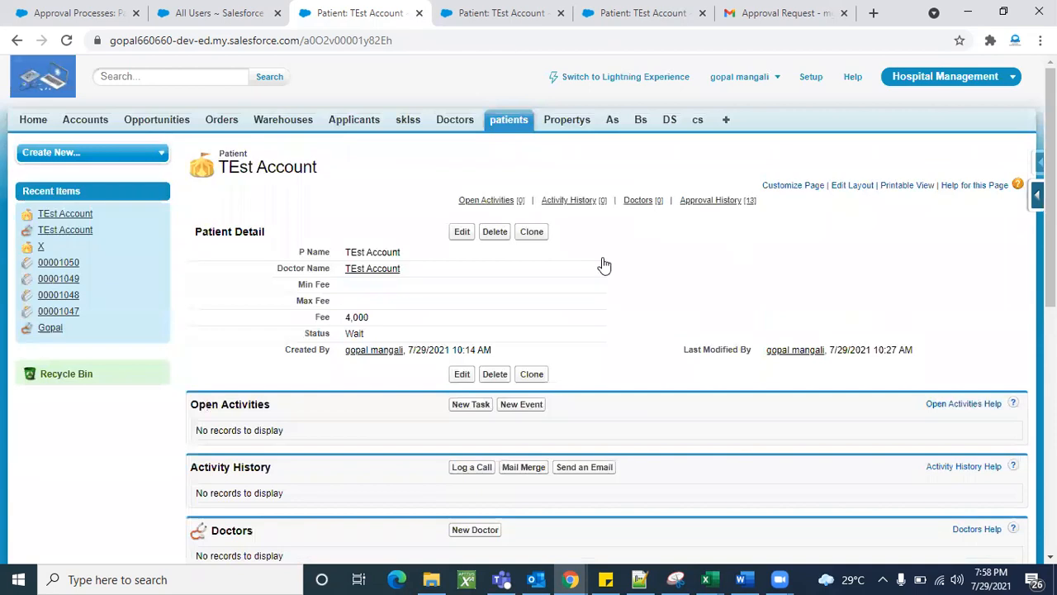
- Resubmit the recalled TEst Account patient record for approval and check the new entries in Approval History
{"action": "scroll", "coordinate": [648, 350], "scroll_direction": "down", "scroll_amount": 3}
{"action": "scroll", "coordinate": [648, 350], "scroll_direction": "down", "scroll_amount": 2}
{"action": "scroll", "coordinate": [649, 350], "scroll_direction": "up", "scroll_amount": 1}
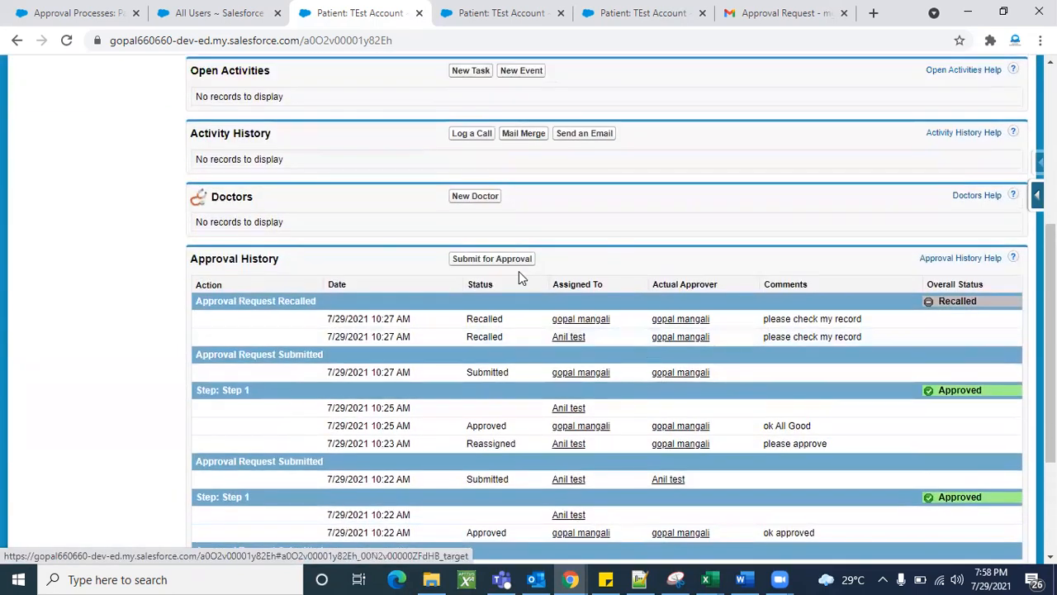
{"action": "left_click", "coordinate": [501, 259]}
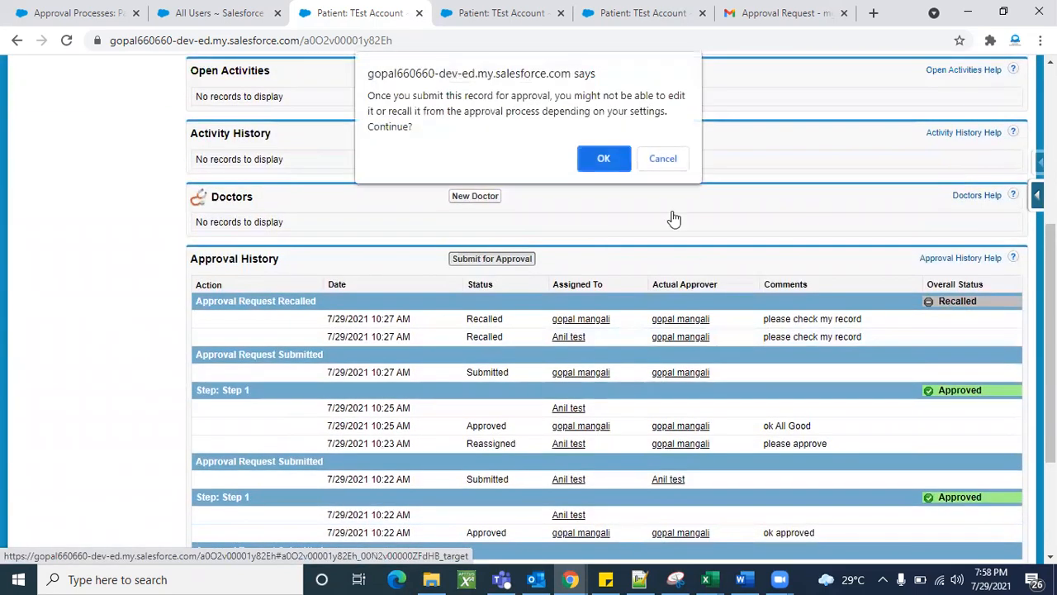
{"action": "left_click", "coordinate": [608, 163]}
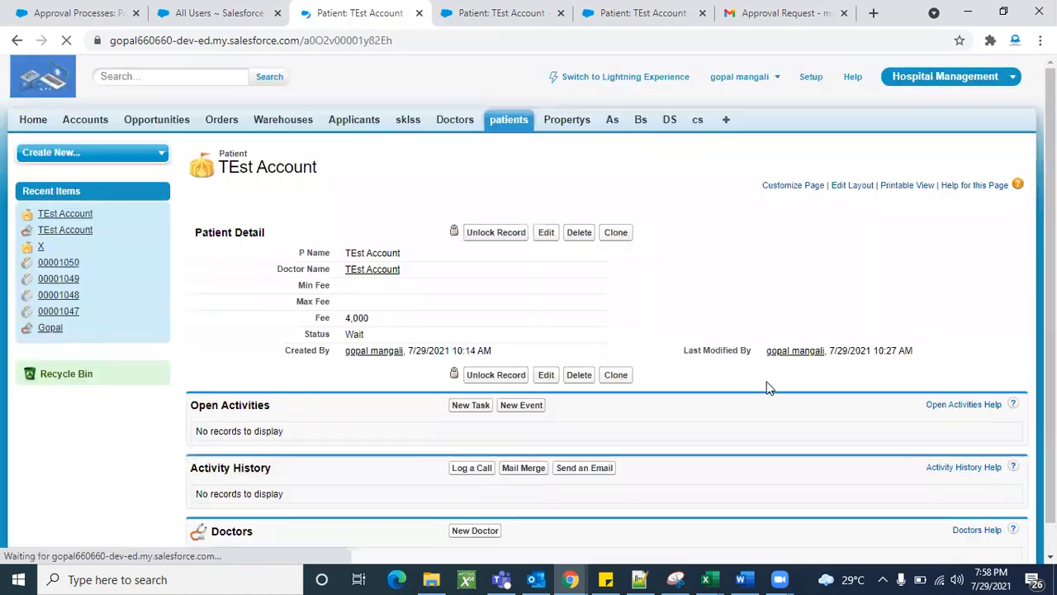
{"action": "scroll", "coordinate": [740, 359], "scroll_direction": "down", "scroll_amount": 6}
{"action": "scroll", "coordinate": [740, 360], "scroll_direction": "up", "scroll_amount": 2}
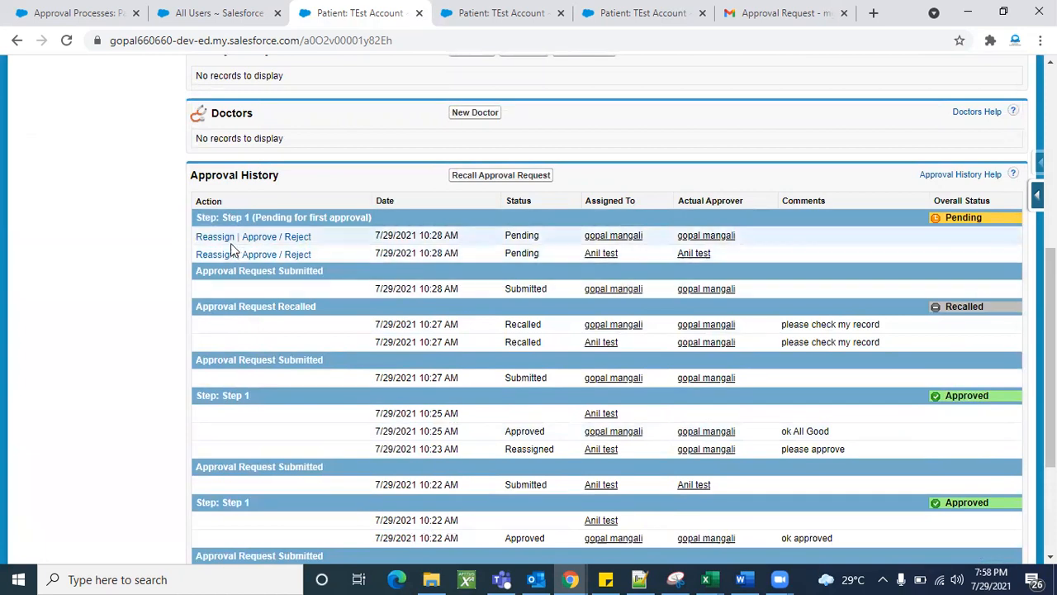
- Reload the test approval process page and examine which action types can be added under Recall Actions
{"action": "left_click", "coordinate": [94, 13]}
{"action": "left_click", "coordinate": [67, 41]}
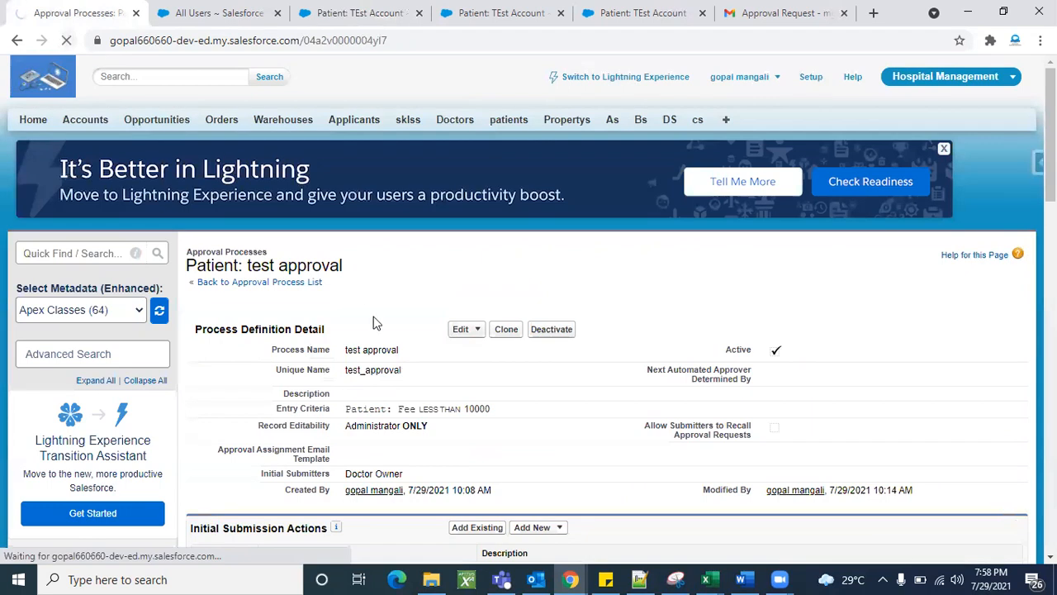
{"action": "scroll", "coordinate": [581, 395], "scroll_direction": "down", "scroll_amount": 3}
{"action": "scroll", "coordinate": [580, 395], "scroll_direction": "down", "scroll_amount": 7}
{"action": "scroll", "coordinate": [581, 395], "scroll_direction": "up", "scroll_amount": 3}
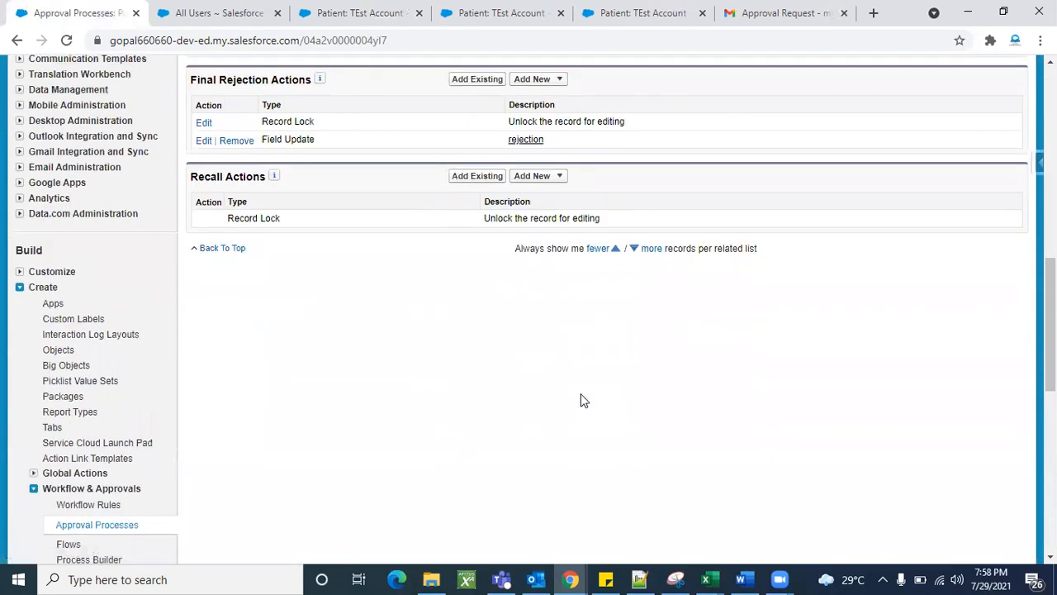
{"action": "left_click", "coordinate": [560, 294]}
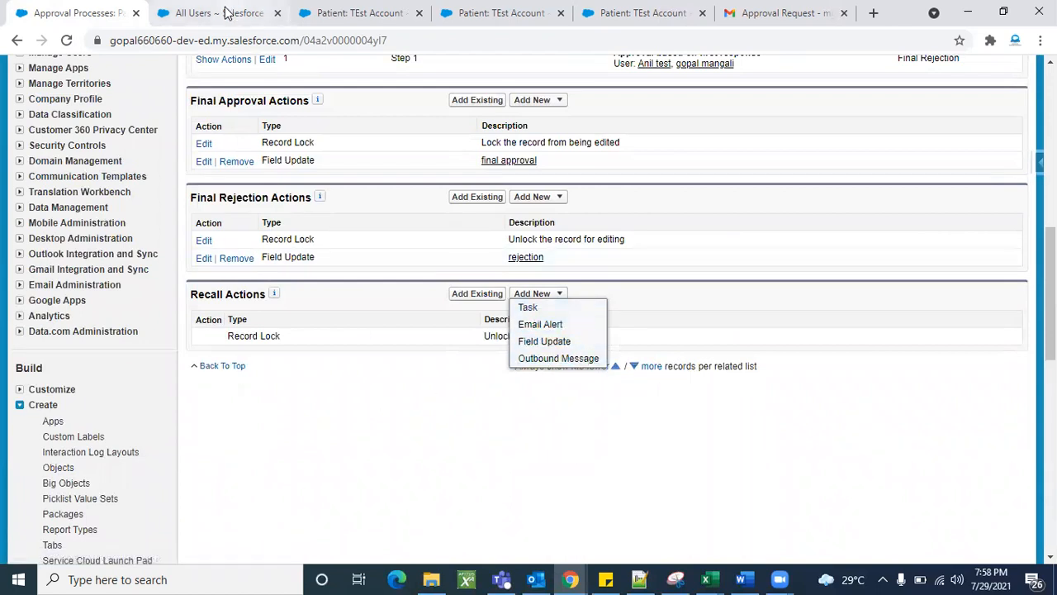
- Return to the TEst Account patient record and check the Status field in Patient Detail
{"action": "left_click", "coordinate": [355, 15]}
{"action": "scroll", "coordinate": [446, 310], "scroll_direction": "up", "scroll_amount": 3}
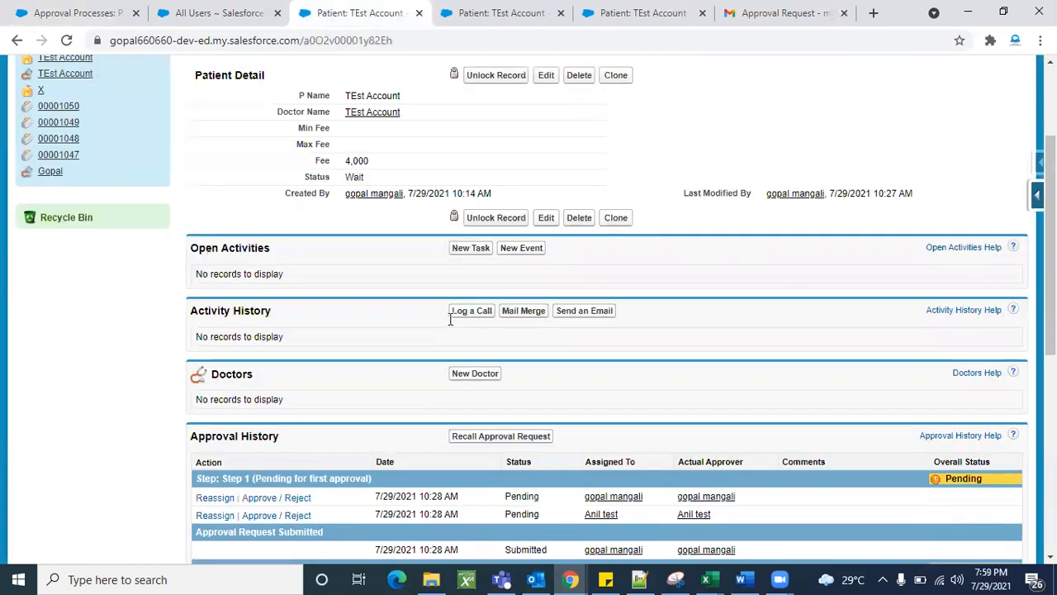
{"action": "scroll", "coordinate": [451, 319], "scroll_direction": "up", "scroll_amount": 2}
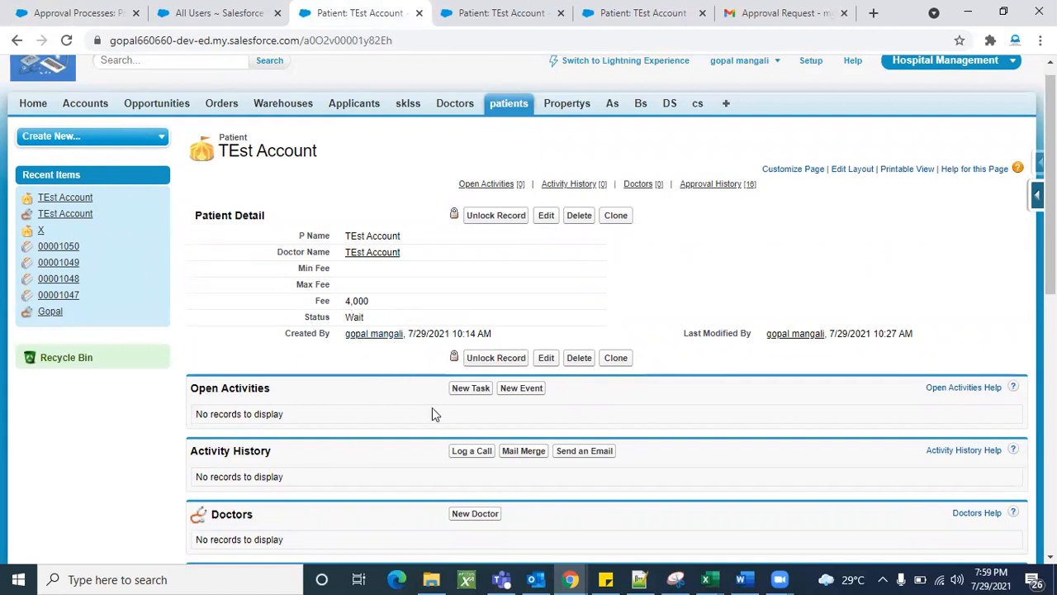
- Switch to the test approval process page, start editing its entry criteria and examine the criteria rows
{"action": "left_click", "coordinate": [79, 13]}
{"action": "scroll", "coordinate": [306, 273], "scroll_direction": "up", "scroll_amount": 4}
{"action": "scroll", "coordinate": [308, 280], "scroll_direction": "up", "scroll_amount": 3}
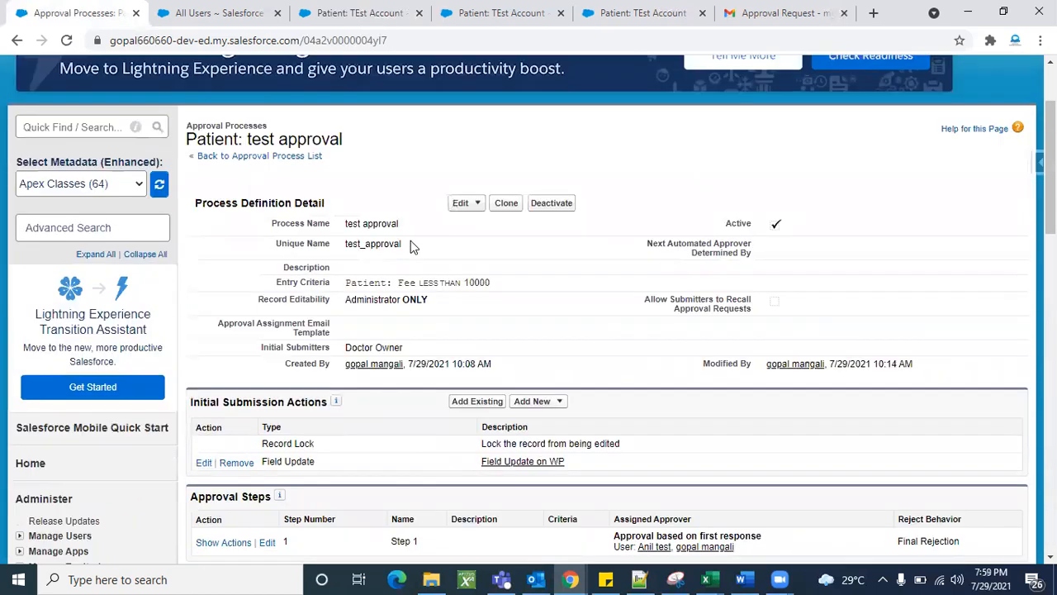
{"action": "left_click", "coordinate": [460, 204]}
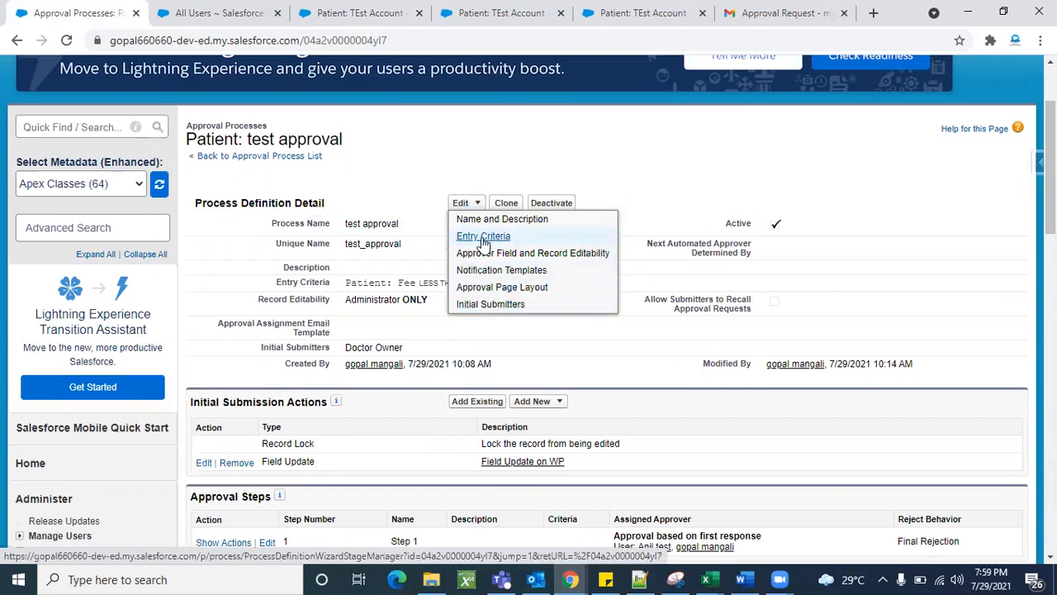
{"action": "left_click", "coordinate": [484, 237]}
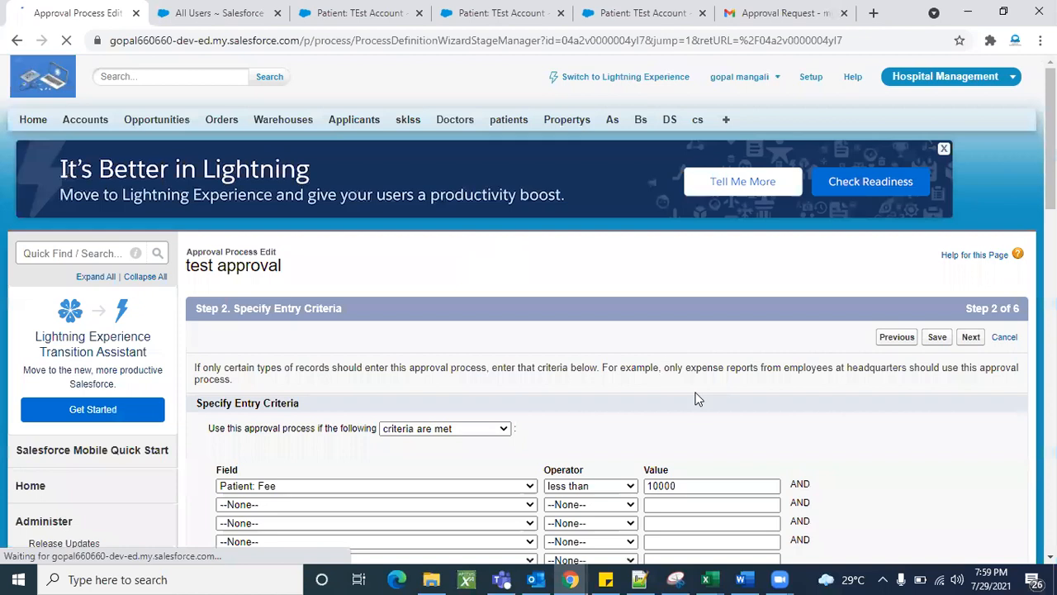
{"action": "scroll", "coordinate": [696, 396], "scroll_direction": "down", "scroll_amount": 4}
{"action": "scroll", "coordinate": [489, 402], "scroll_direction": "up", "scroll_amount": 2}
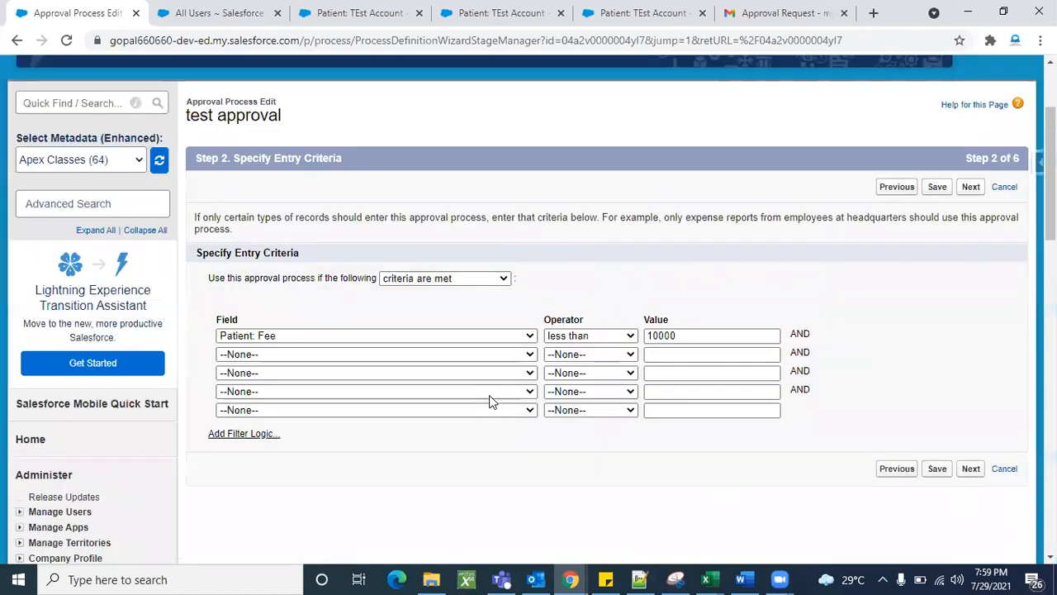
{"action": "scroll", "coordinate": [491, 403], "scroll_direction": "down", "scroll_amount": 1}
- Advance to the approver field and record editability settings and examine the options for Next Automated Approver Determined By
{"action": "left_click", "coordinate": [973, 370]}
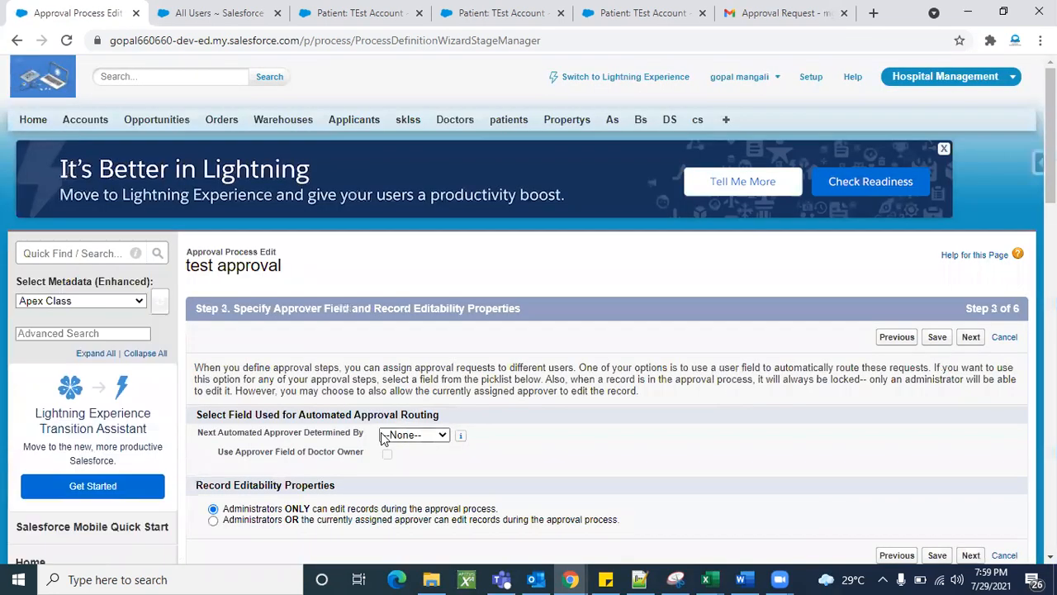
{"action": "scroll", "coordinate": [380, 432], "scroll_direction": "down", "scroll_amount": 4}
{"action": "scroll", "coordinate": [381, 432], "scroll_direction": "up", "scroll_amount": 2}
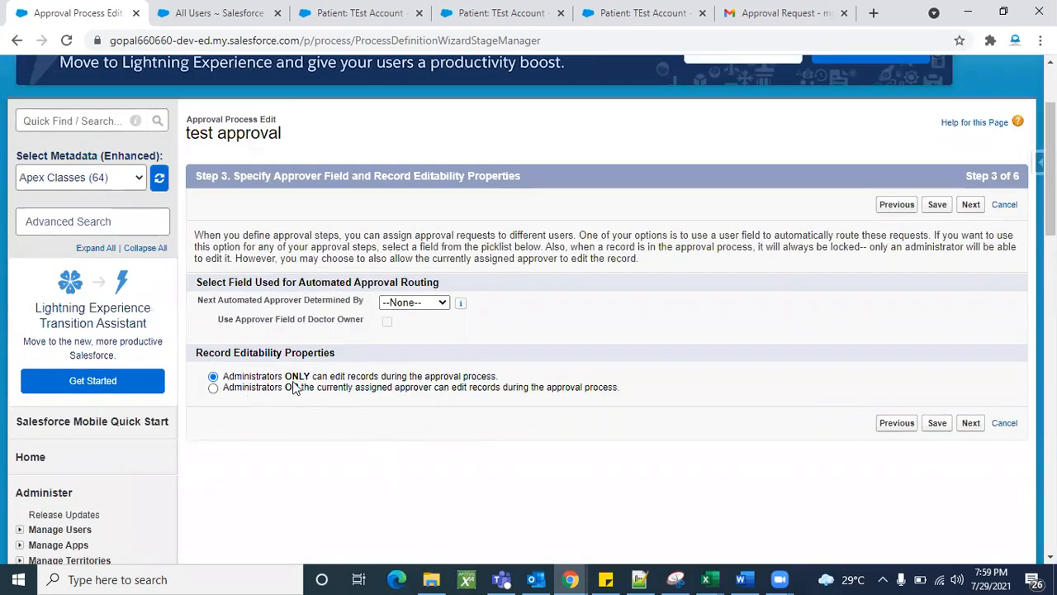
{"action": "left_click", "coordinate": [429, 304]}
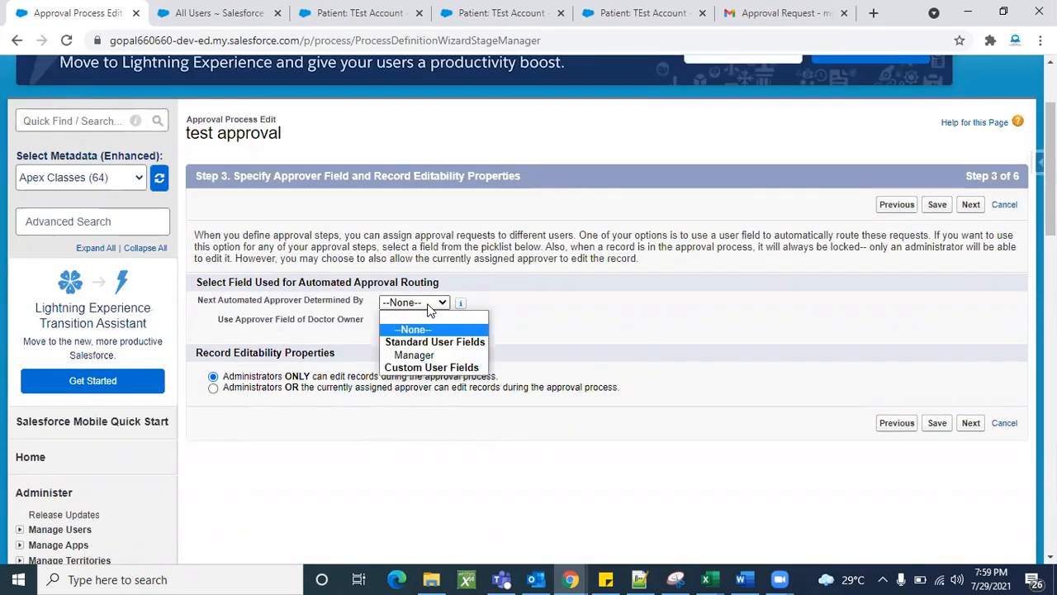
{"action": "left_click", "coordinate": [560, 323]}
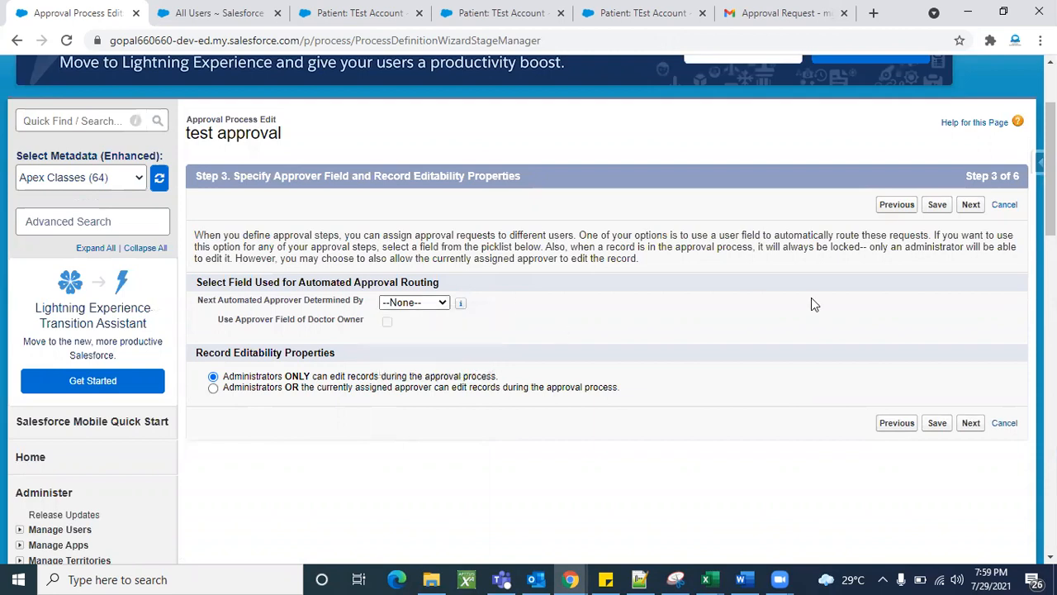
- Review the notification template and approval page layout settings of the process, and leave the wizard without saving
{"action": "left_click", "coordinate": [971, 205]}
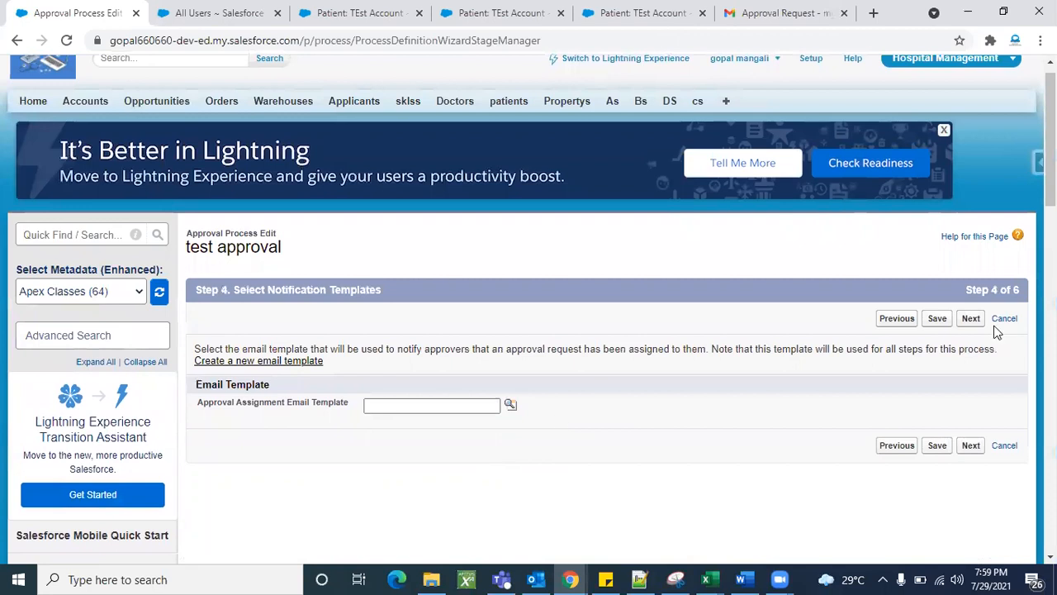
{"action": "left_click", "coordinate": [972, 321]}
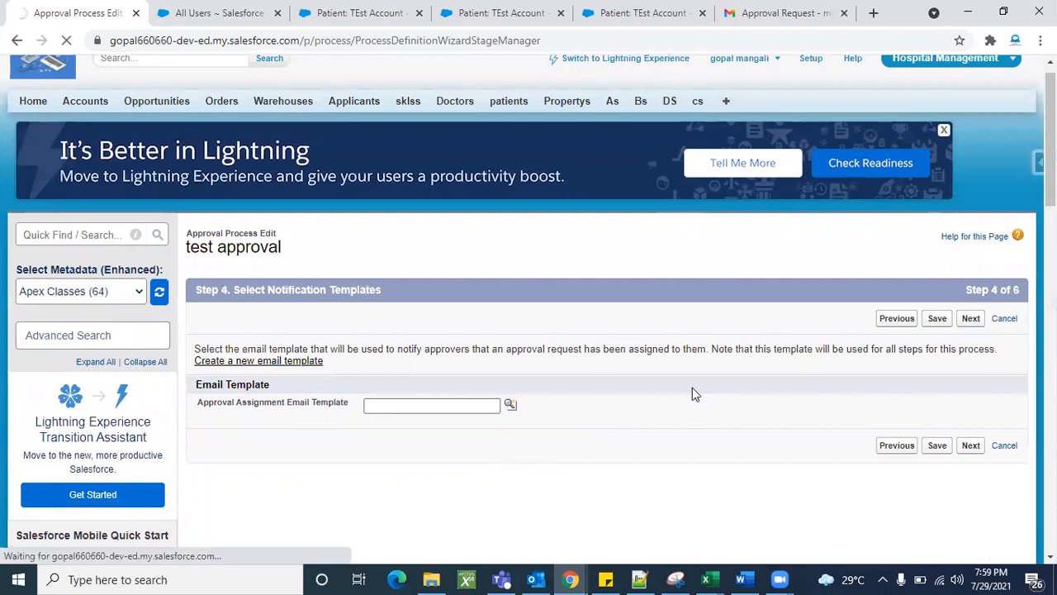
{"action": "scroll", "coordinate": [609, 406], "scroll_direction": "down", "scroll_amount": 2}
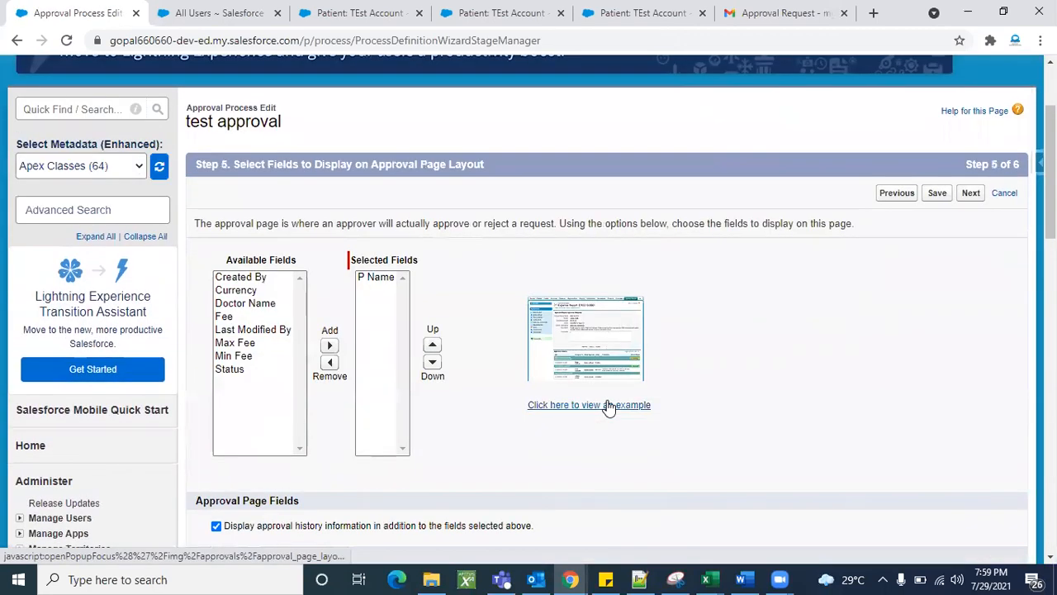
{"action": "scroll", "coordinate": [609, 405], "scroll_direction": "down", "scroll_amount": 3}
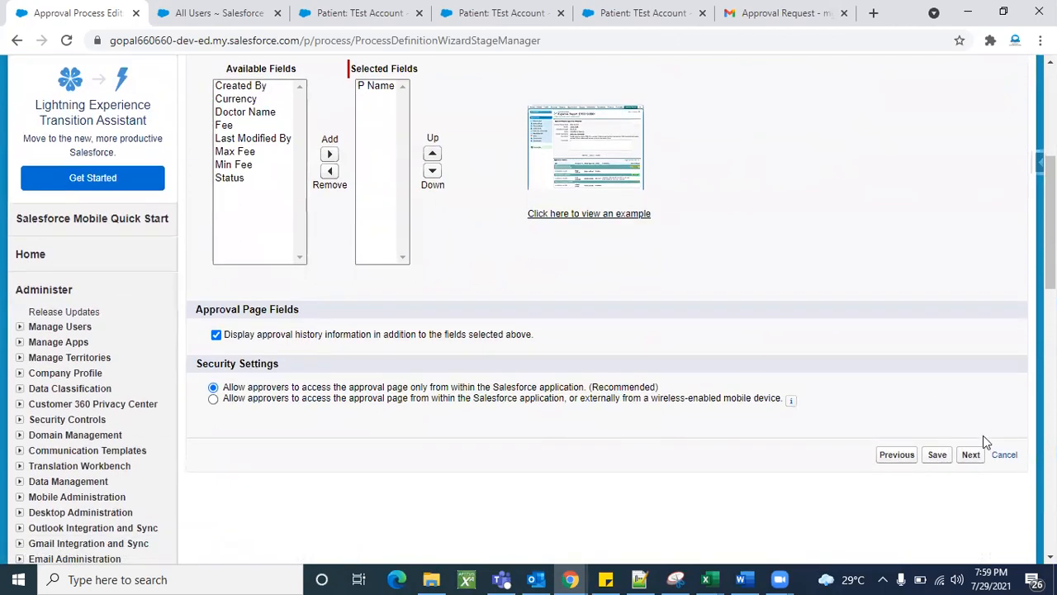
{"action": "left_click", "coordinate": [1013, 456]}
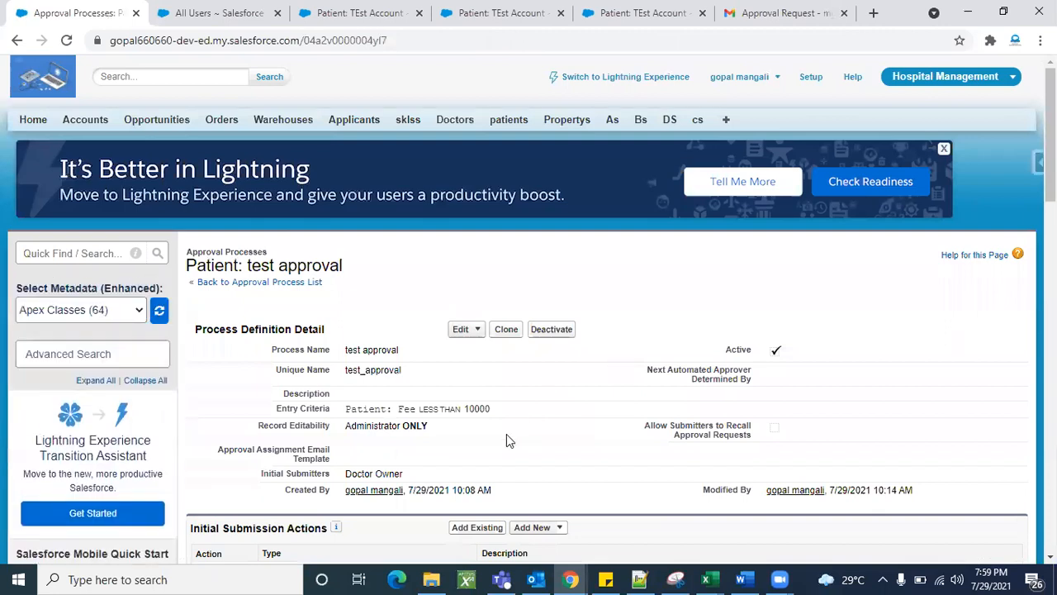
- Examine the approver rule of Step 1 under Approval Steps and show its approval and rejection actions
{"action": "scroll", "coordinate": [506, 440], "scroll_direction": "down", "scroll_amount": 2}
{"action": "scroll", "coordinate": [616, 333], "scroll_direction": "down", "scroll_amount": 1}
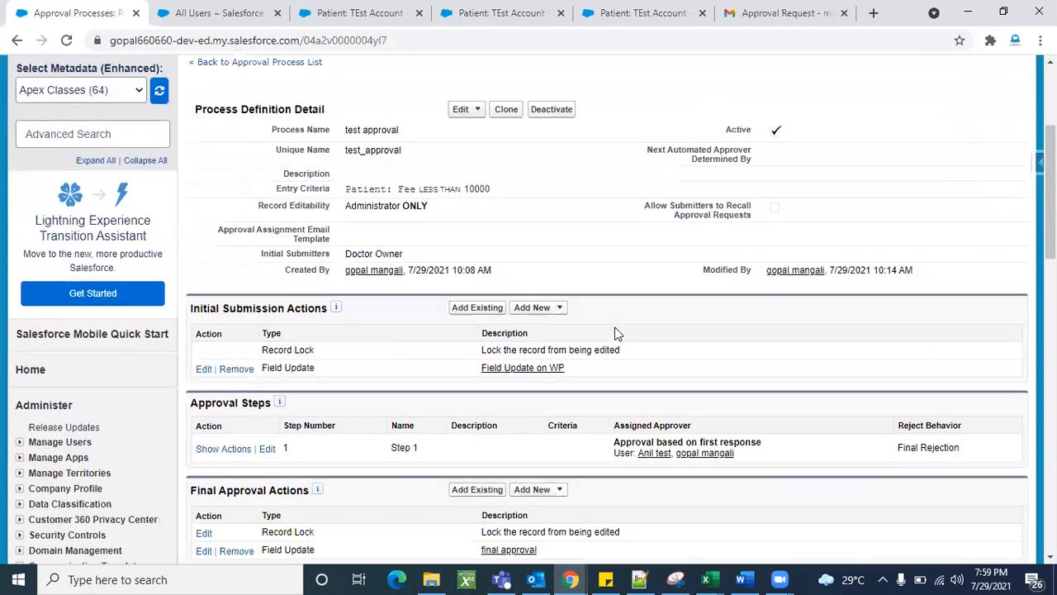
{"action": "scroll", "coordinate": [694, 361], "scroll_direction": "down", "scroll_amount": 1}
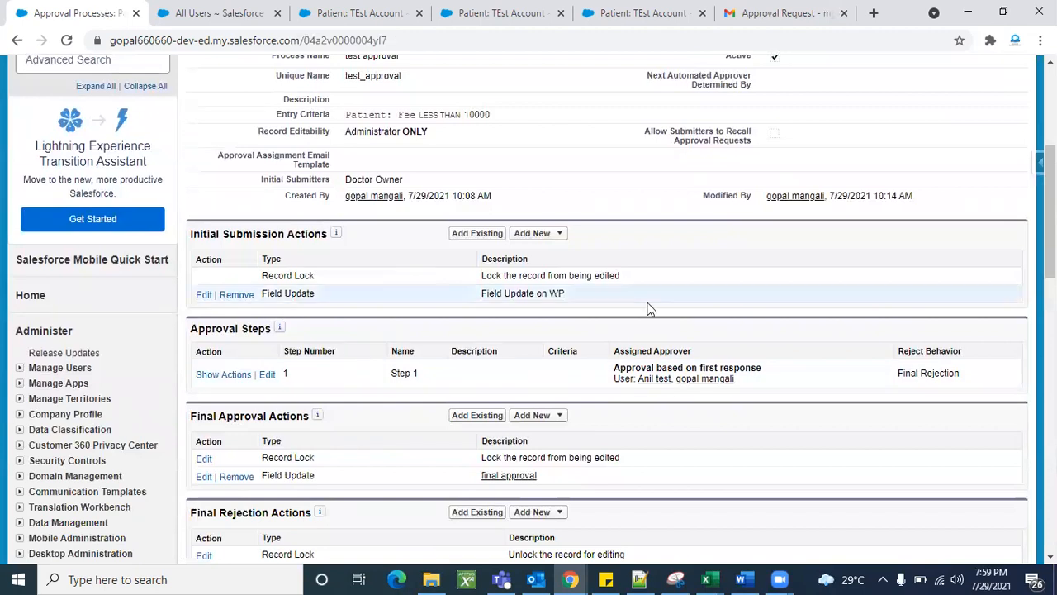
{"action": "triple_click", "coordinate": [680, 368]}
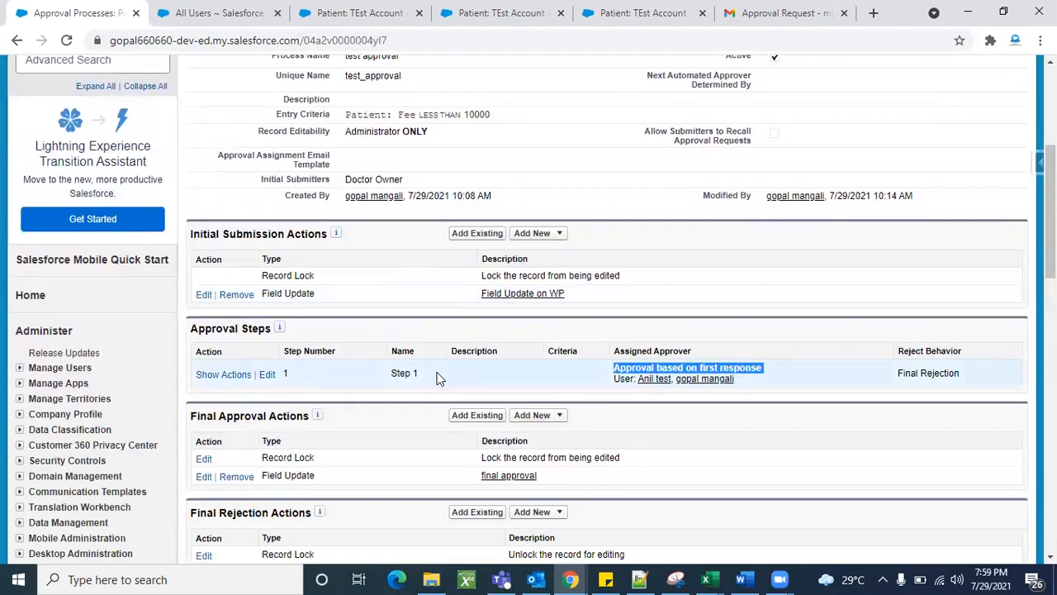
{"action": "left_click", "coordinate": [221, 374]}
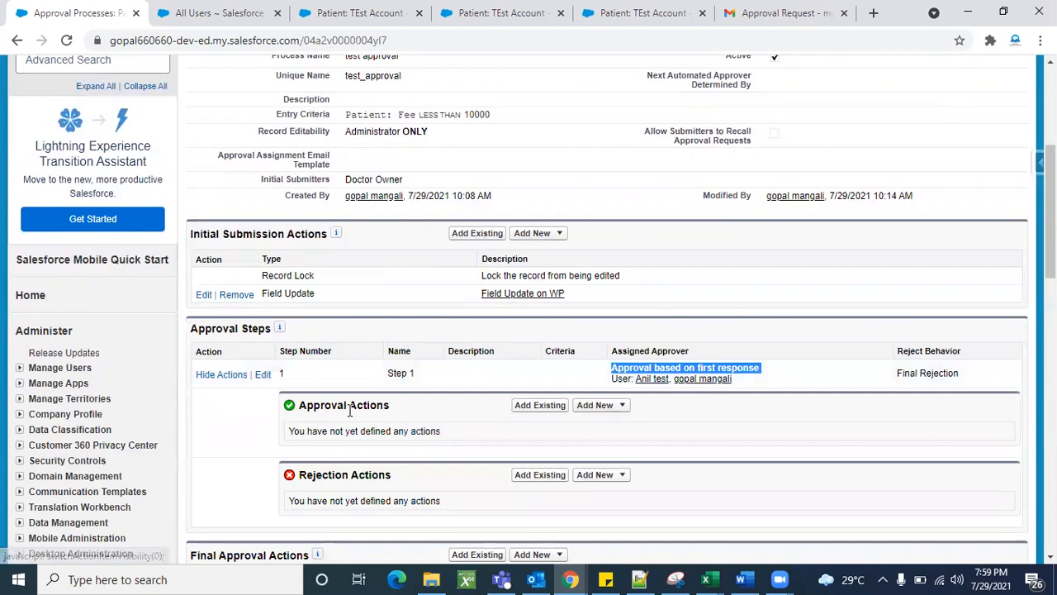
{"action": "scroll", "coordinate": [351, 371], "scroll_direction": "down", "scroll_amount": 2}
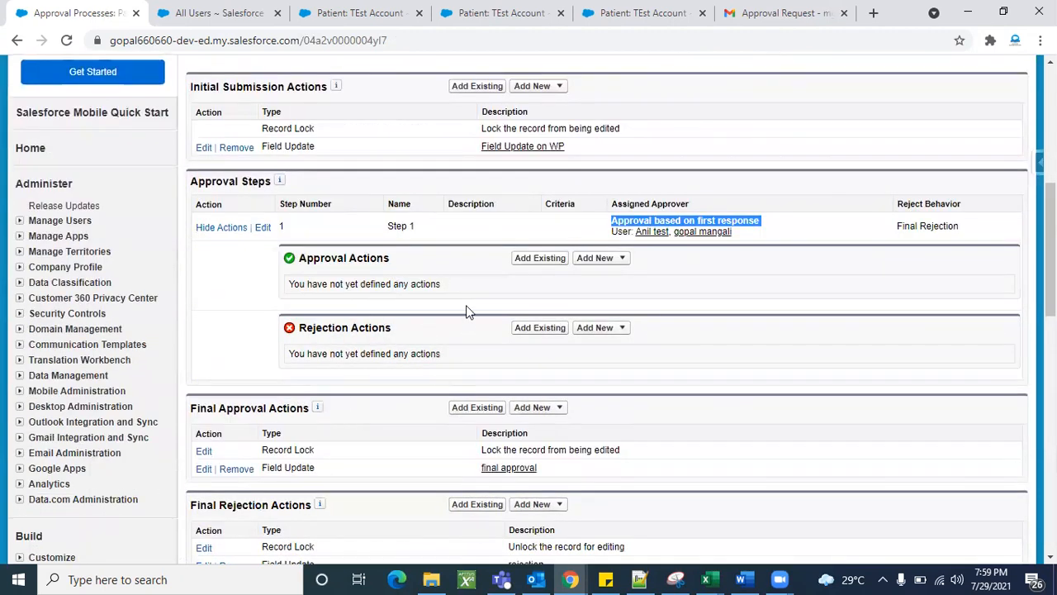
{"action": "scroll", "coordinate": [401, 310], "scroll_direction": "up", "scroll_amount": 1}
- Edit approval Step 1 to require UNANIMOUS approval from all selected approvers, save it and check its Assigned Approver entry
{"action": "left_click", "coordinate": [263, 326]}
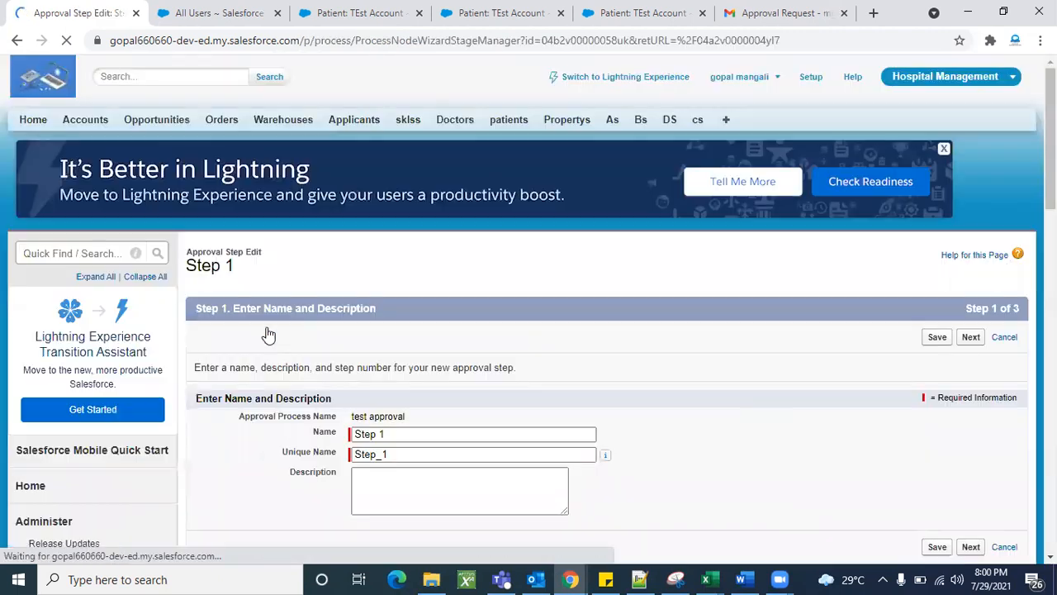
{"action": "scroll", "coordinate": [416, 384], "scroll_direction": "down", "scroll_amount": 3}
{"action": "scroll", "coordinate": [416, 384], "scroll_direction": "up", "scroll_amount": 1}
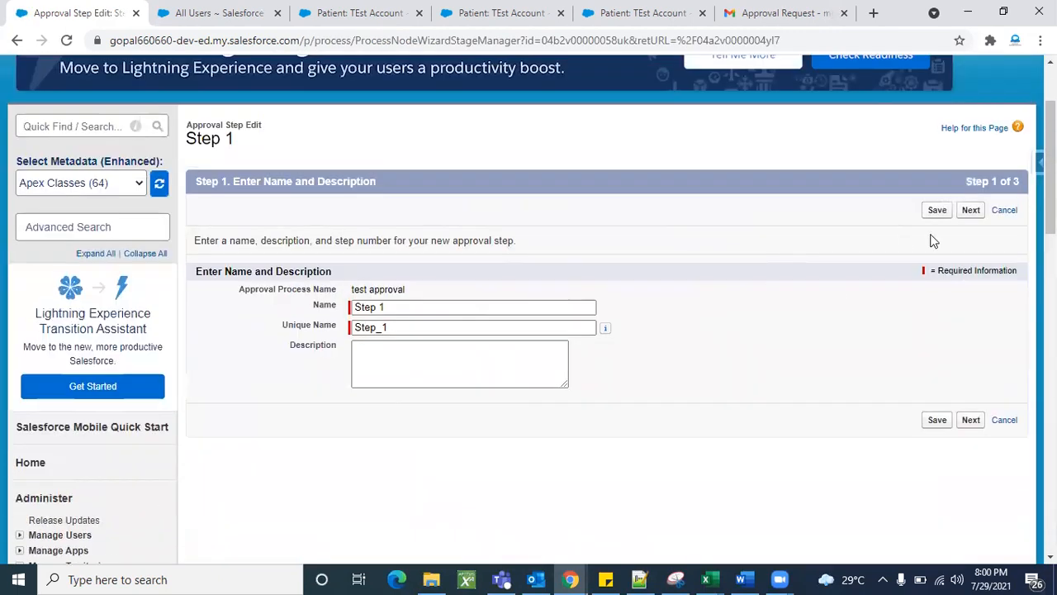
{"action": "left_click", "coordinate": [972, 210]}
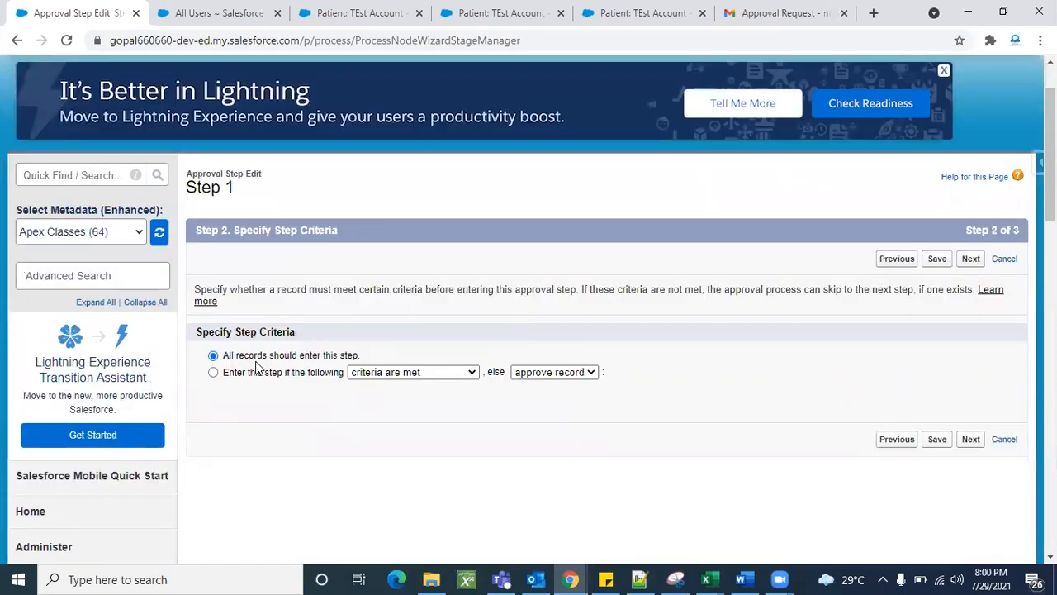
{"action": "left_click", "coordinate": [972, 258]}
{"action": "scroll", "coordinate": [510, 443], "scroll_direction": "down", "scroll_amount": 3}
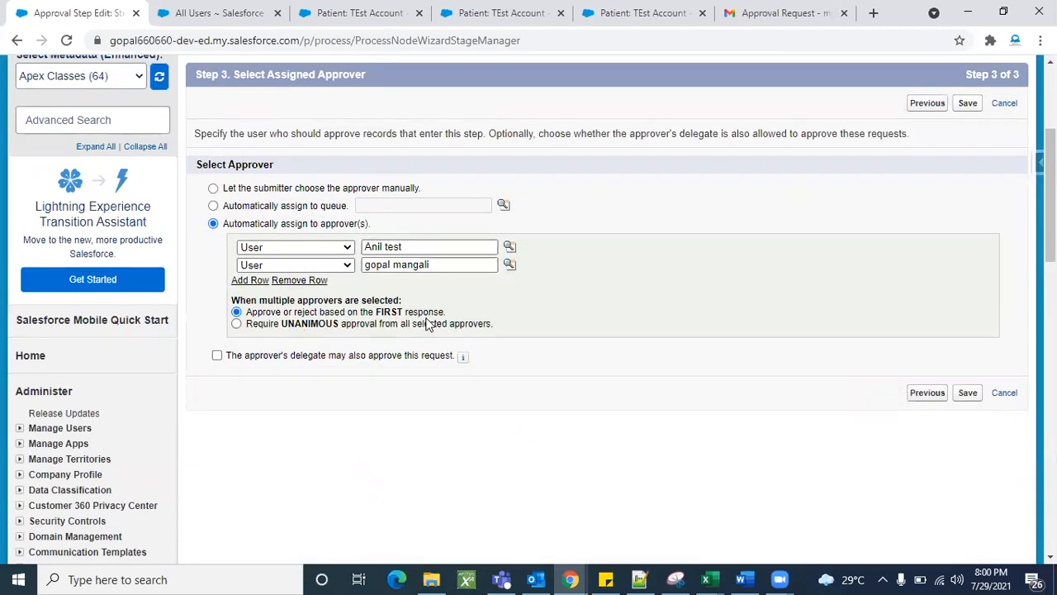
{"action": "left_click", "coordinate": [239, 324]}
{"action": "left_click", "coordinate": [966, 394]}
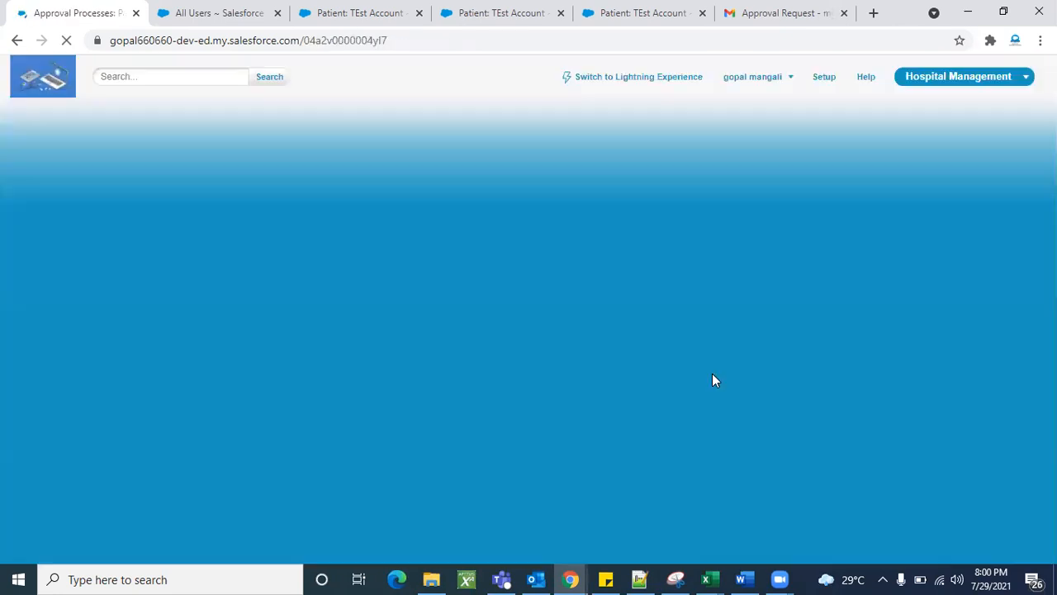
{"action": "scroll", "coordinate": [605, 422], "scroll_direction": "down", "scroll_amount": 3}
{"action": "scroll", "coordinate": [606, 422], "scroll_direction": "down", "scroll_amount": 2}
{"action": "scroll", "coordinate": [604, 422], "scroll_direction": "up", "scroll_amount": 2}
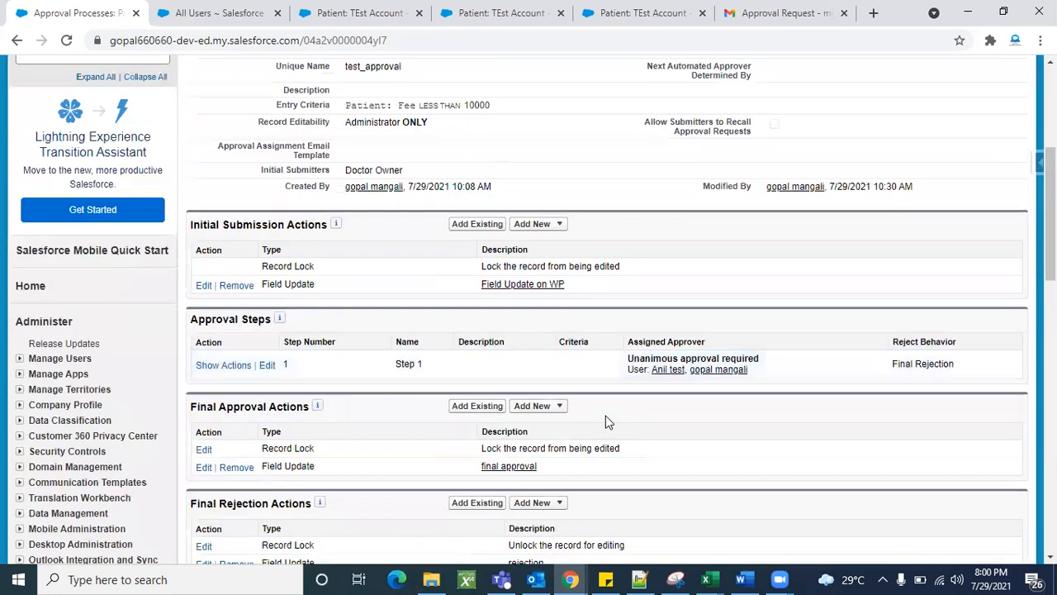
{"action": "scroll", "coordinate": [366, 289], "scroll_direction": "down", "scroll_amount": 1}
- Return to the TEst Account patient record and reload it to refresh the pending step in Approval History
{"action": "left_click", "coordinate": [238, 7]}
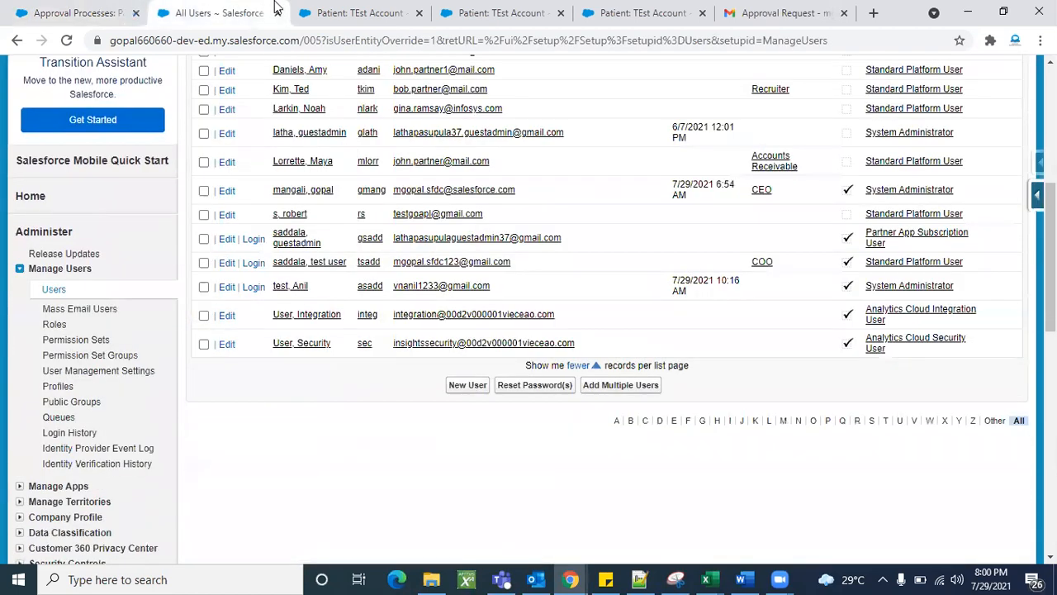
{"action": "left_click", "coordinate": [345, 8]}
{"action": "scroll", "coordinate": [388, 302], "scroll_direction": "down", "scroll_amount": 2}
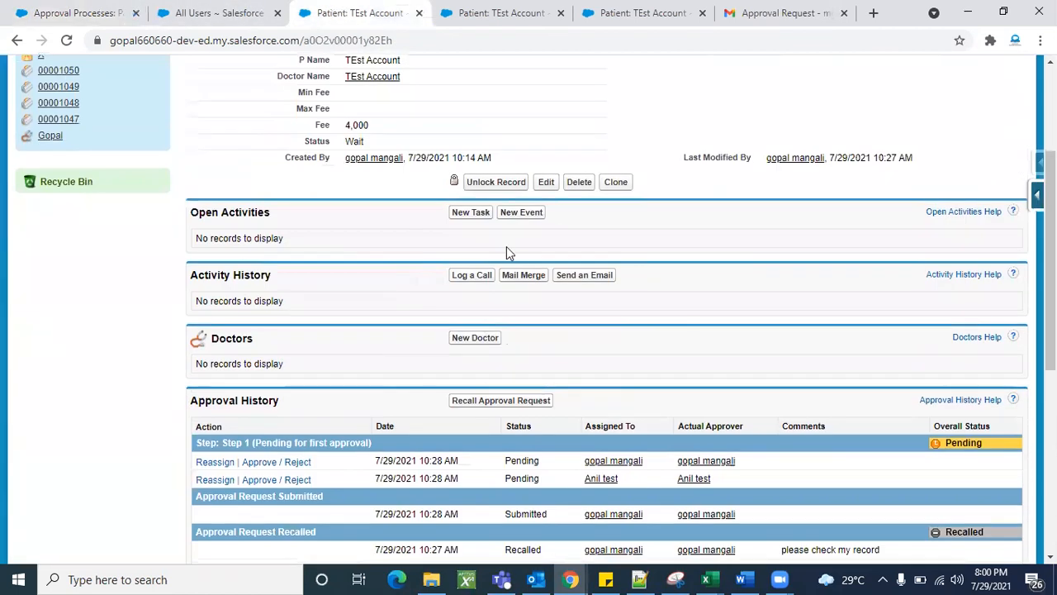
{"action": "scroll", "coordinate": [580, 313], "scroll_direction": "down", "scroll_amount": 1}
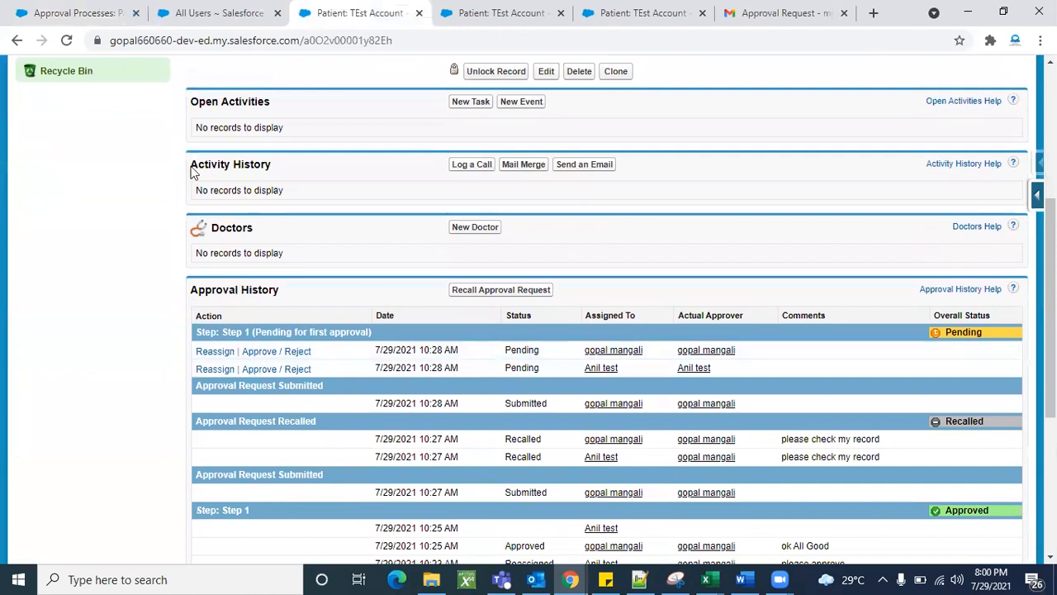
{"action": "left_click", "coordinate": [66, 40]}
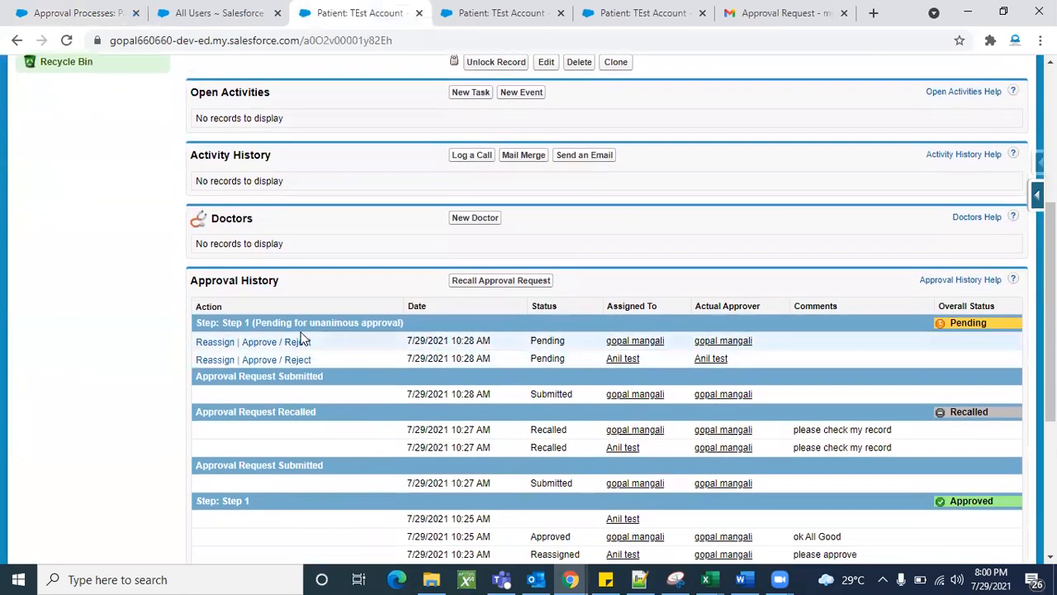
- Approve the first pending request of the TEst Account patient record with the comment "ok"
{"action": "left_click", "coordinate": [268, 343]}
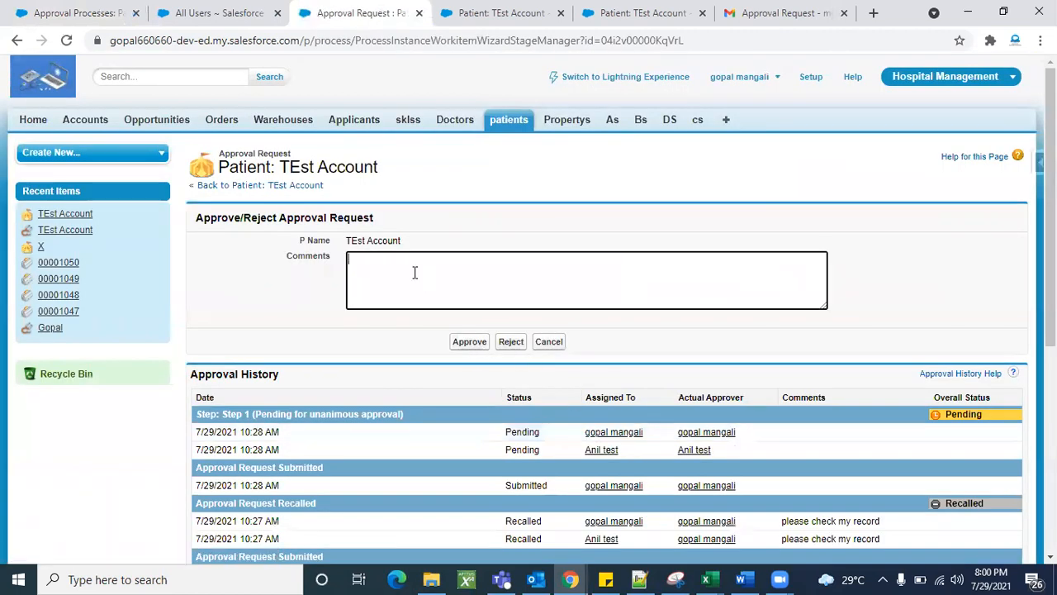
{"action": "type", "text": "ok"}
{"action": "left_click", "coordinate": [472, 344]}
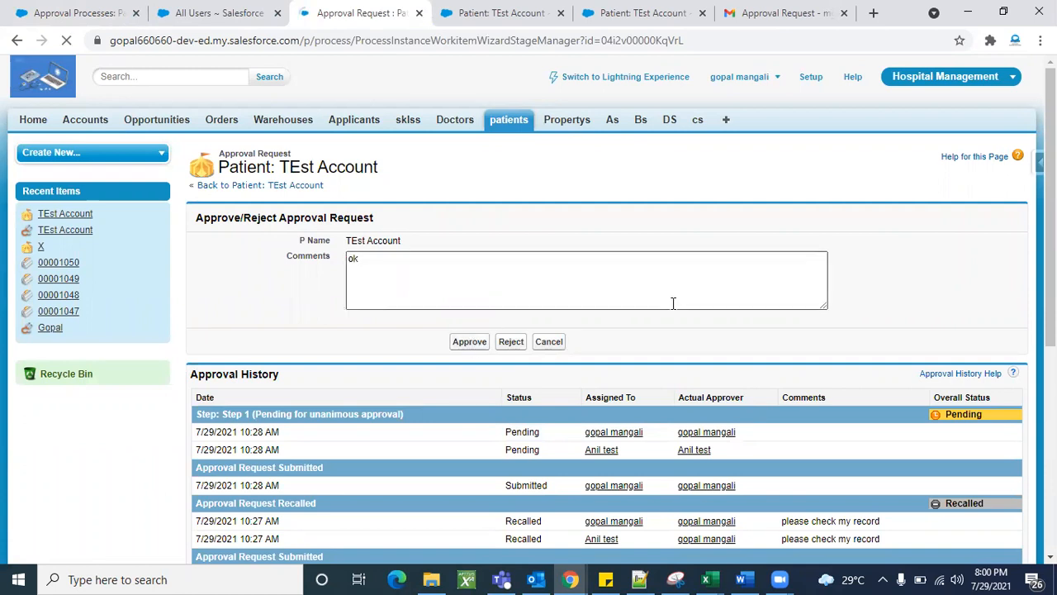
- Examine the TEst Account patient's approval history alongside the approval process setup and the All Users list
{"action": "scroll", "coordinate": [727, 339], "scroll_direction": "down", "scroll_amount": 2}
{"action": "scroll", "coordinate": [739, 347], "scroll_direction": "down", "scroll_amount": 3}
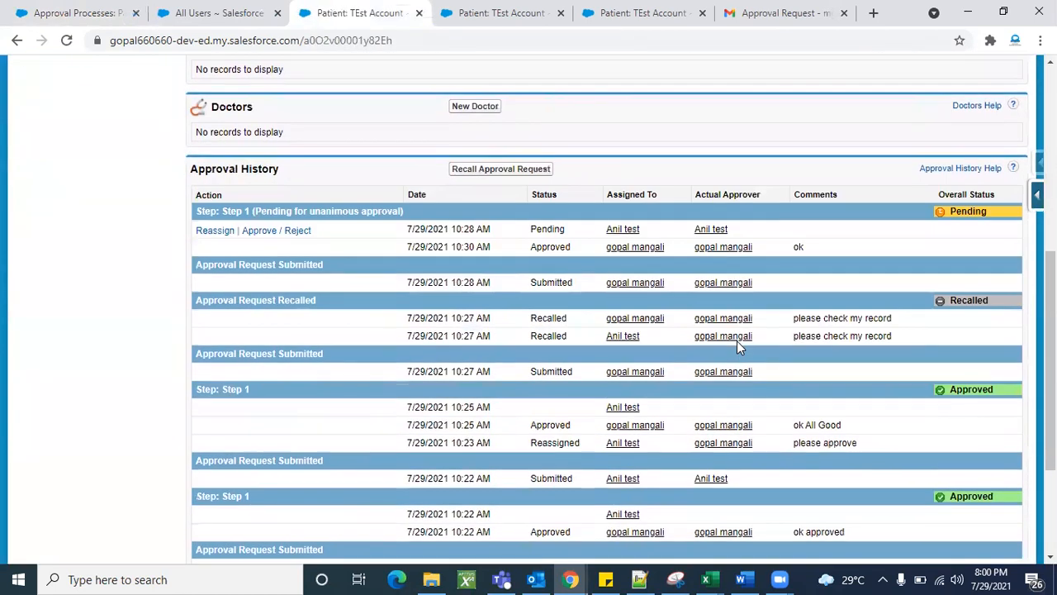
{"action": "scroll", "coordinate": [565, 276], "scroll_direction": "up", "scroll_amount": 1}
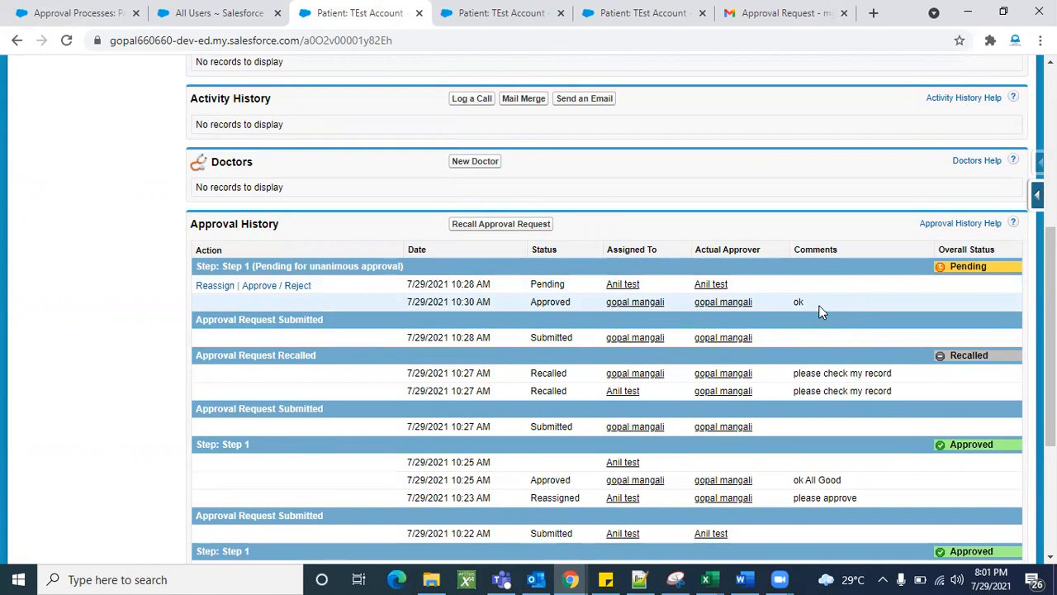
{"action": "left_click", "coordinate": [7, 7]}
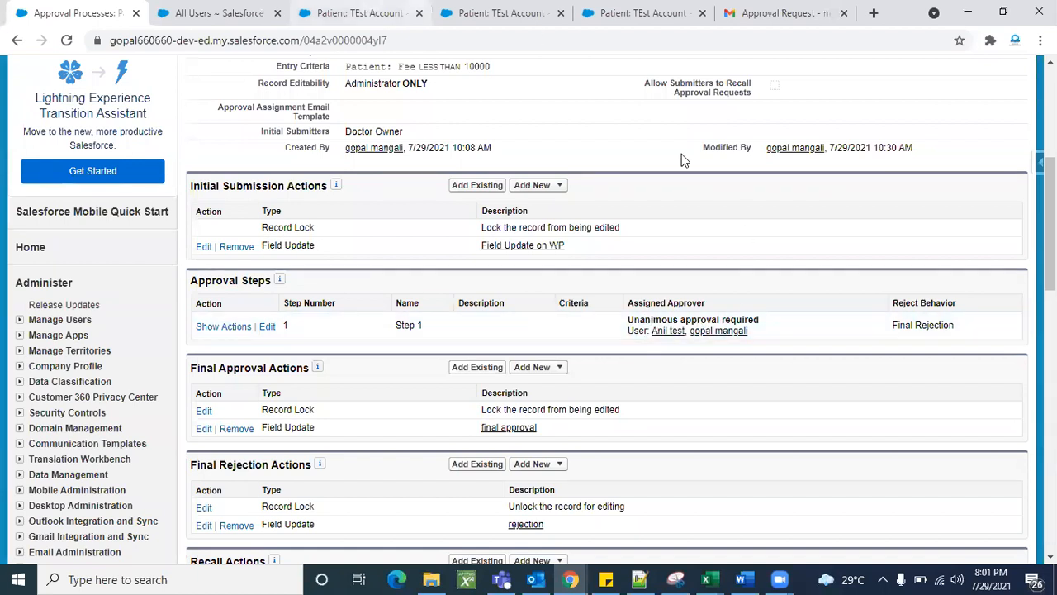
{"action": "left_click", "coordinate": [221, 10]}
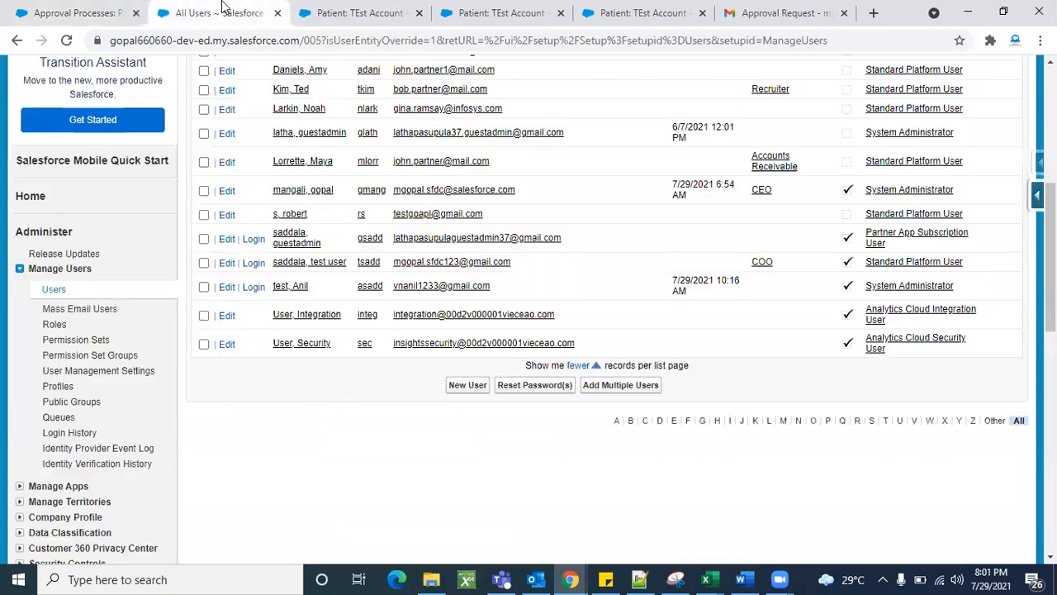
{"action": "left_click", "coordinate": [384, 10]}
{"action": "left_click", "coordinate": [506, 10]}
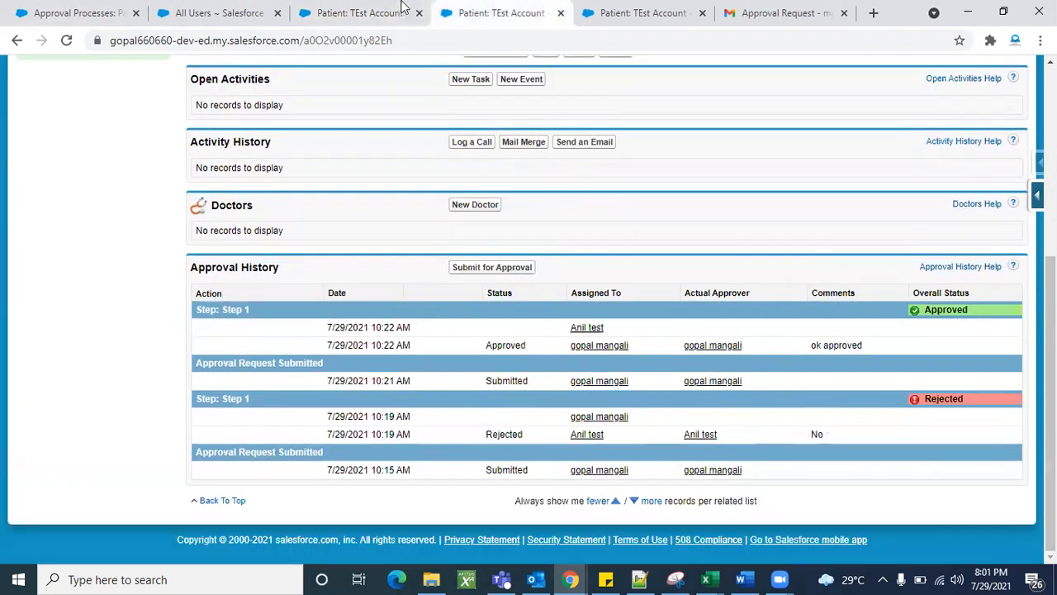
{"action": "left_click", "coordinate": [402, 10]}
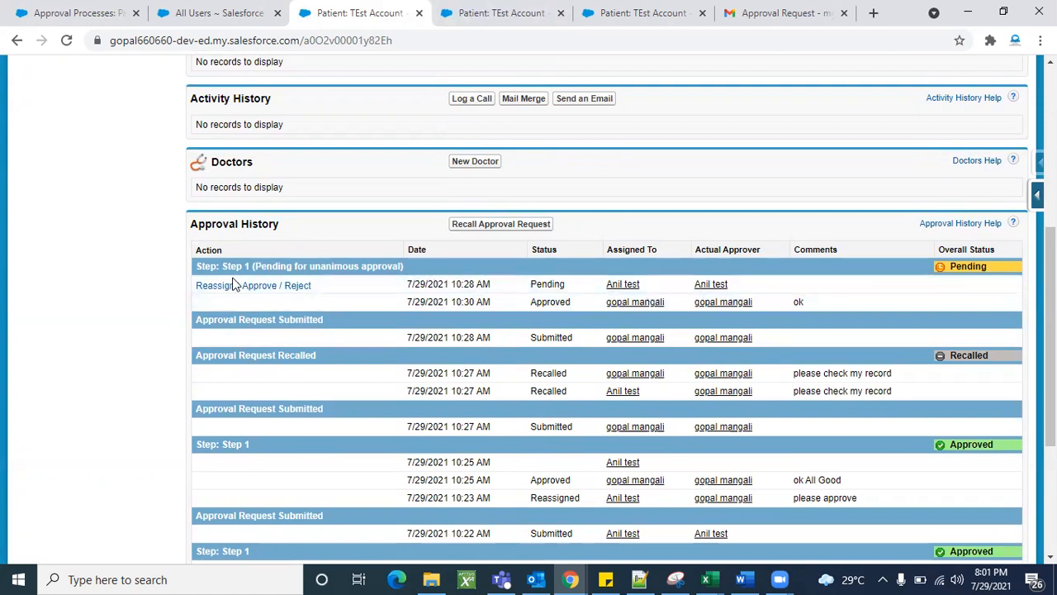
- Approve the remaining pending approval request for the TEst Account patient with the comment "ok"
{"action": "left_click", "coordinate": [281, 285]}
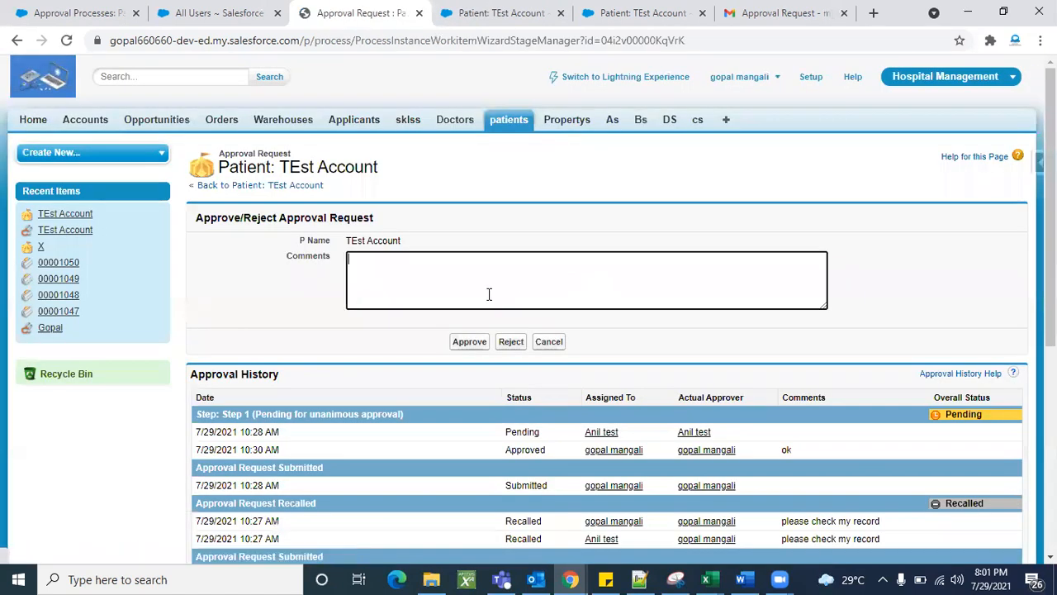
{"action": "type", "text": "ok"}
{"action": "left_click", "coordinate": [476, 343]}
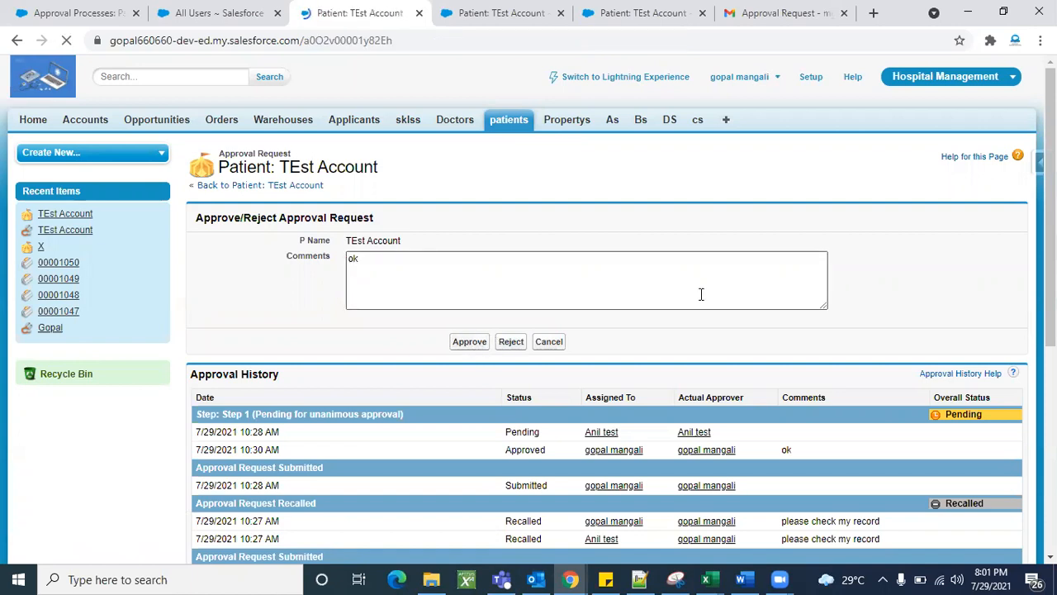
- Submit the TEst Account patient record for approval again and accept the confirmation
{"action": "scroll", "coordinate": [700, 294], "scroll_direction": "down", "scroll_amount": 5}
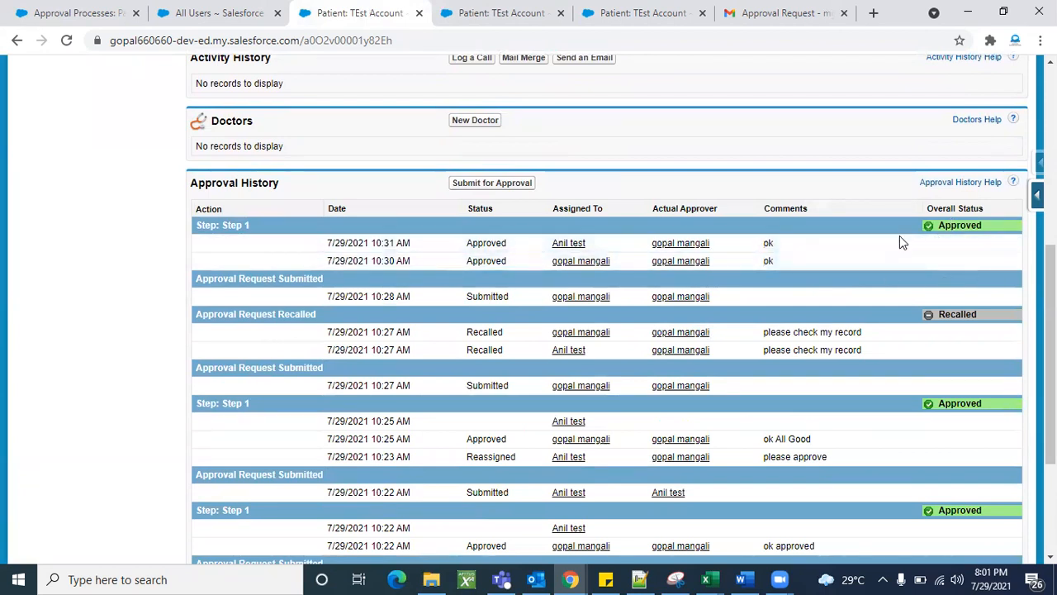
{"action": "left_click", "coordinate": [499, 183]}
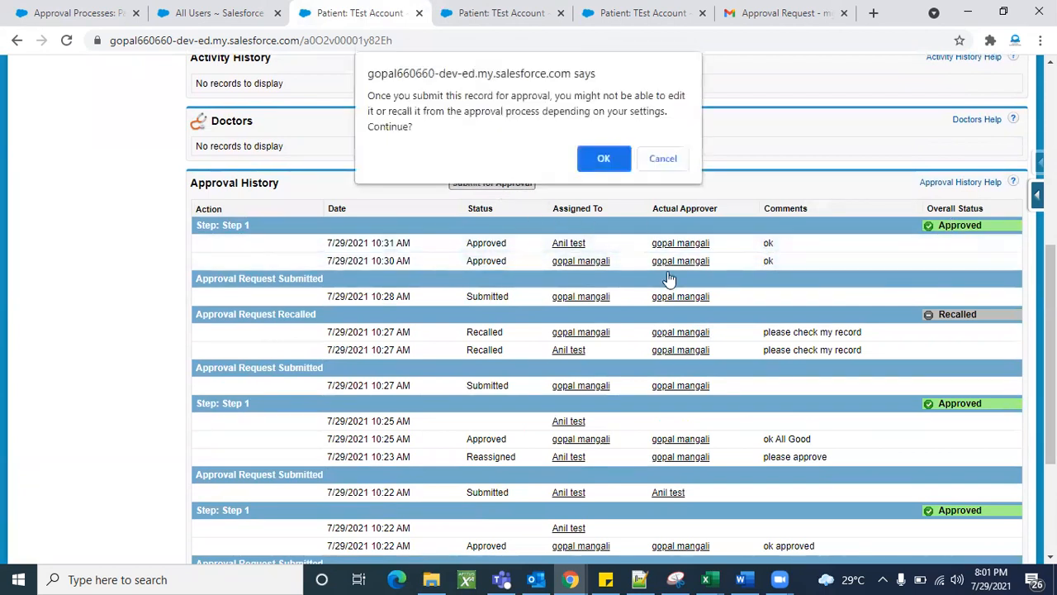
{"action": "left_click", "coordinate": [604, 161]}
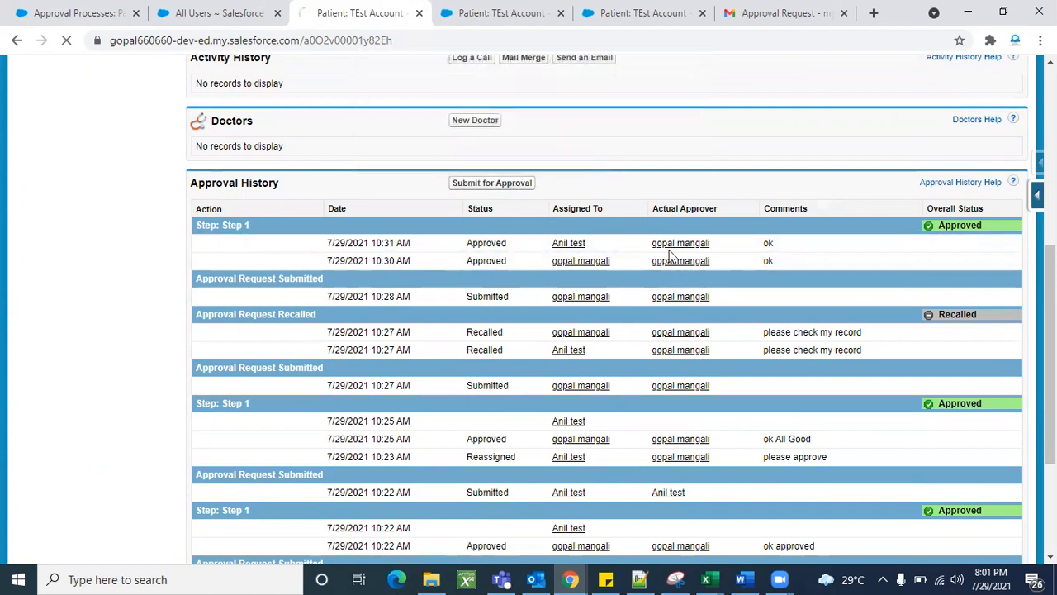
- Reject the first pending approval request of the new submission with the comment "No"
{"action": "scroll", "coordinate": [671, 359], "scroll_direction": "down", "scroll_amount": 4}
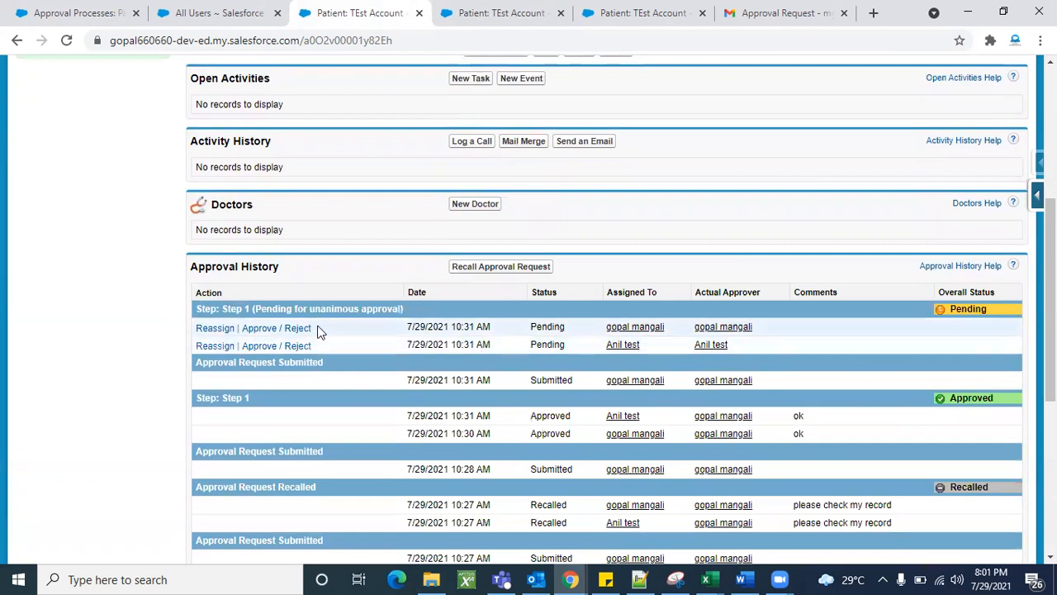
{"action": "left_click", "coordinate": [266, 328]}
{"action": "left_click", "coordinate": [427, 279]}
{"action": "type", "text": "No"}
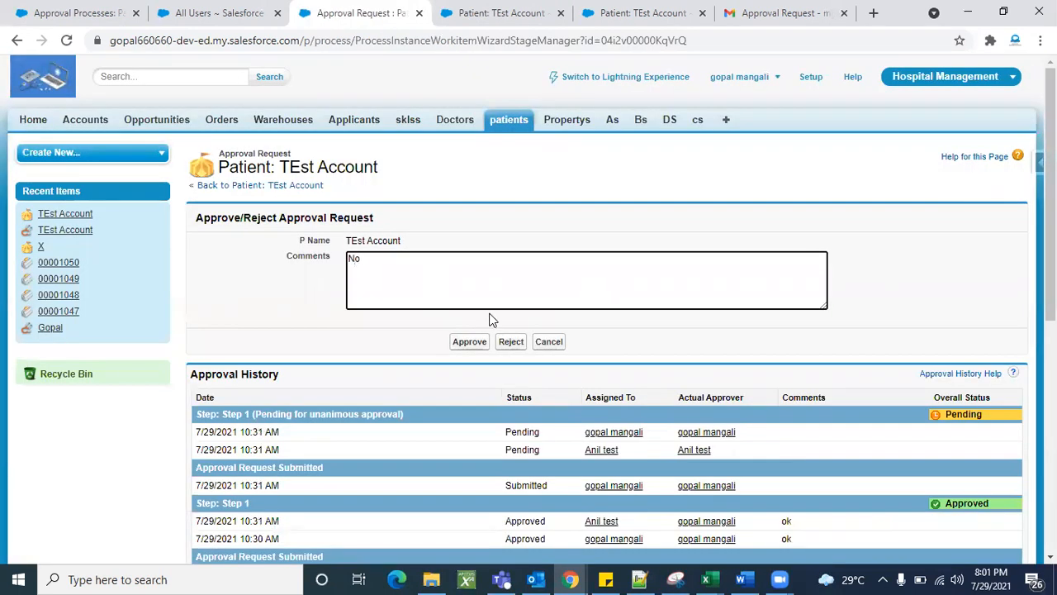
{"action": "left_click", "coordinate": [506, 343]}
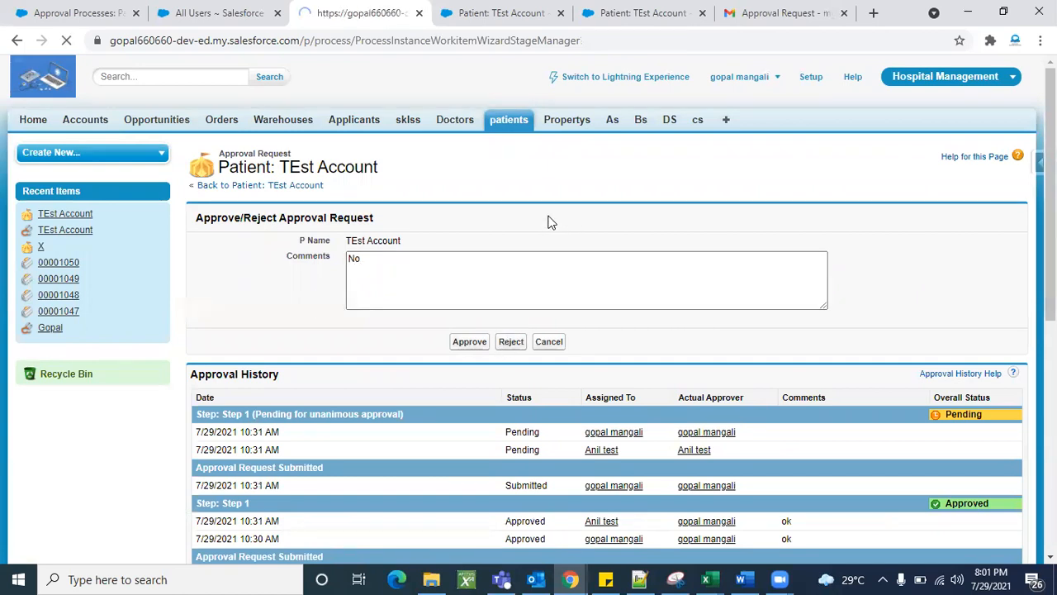
- Review the patient's approval history, from the newest rejection down to the earliest submission
{"action": "scroll", "coordinate": [678, 380], "scroll_direction": "down", "scroll_amount": 4}
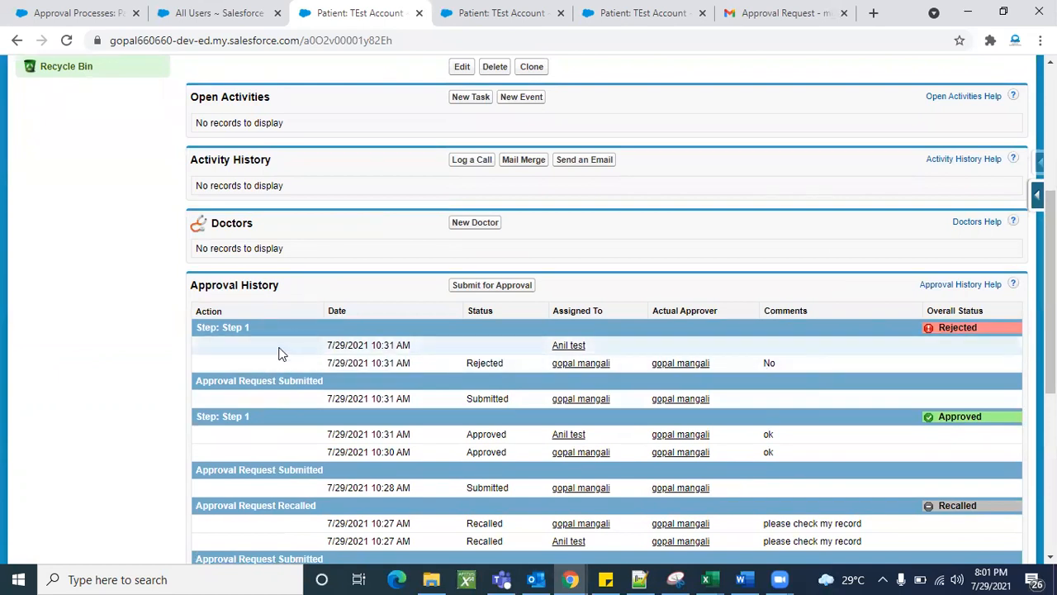
{"action": "scroll", "coordinate": [491, 390], "scroll_direction": "down", "scroll_amount": 4}
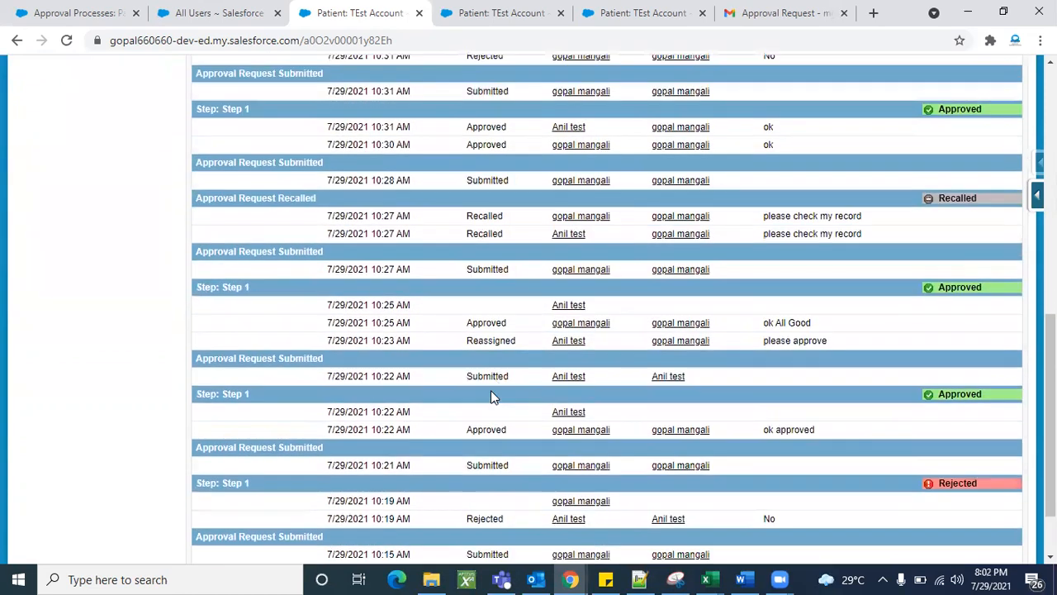
{"action": "scroll", "coordinate": [703, 402], "scroll_direction": "down", "scroll_amount": 2}
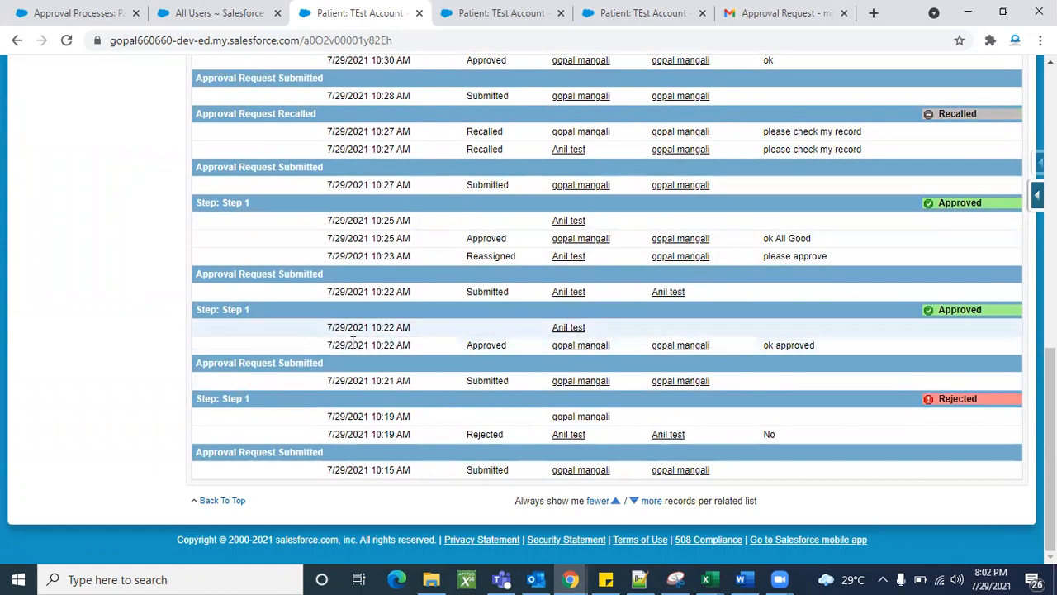
{"action": "scroll", "coordinate": [508, 338], "scroll_direction": "up", "scroll_amount": 4}
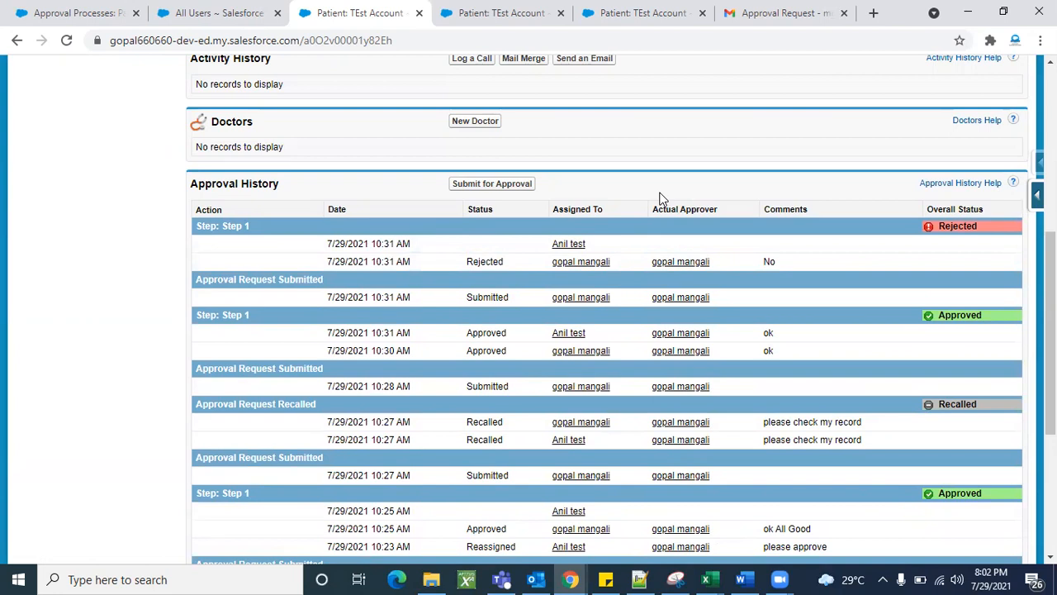
- Examine the unanimous approval requirement and its assigned approvers for Step 1 in the approval process
{"action": "left_click", "coordinate": [99, 18]}
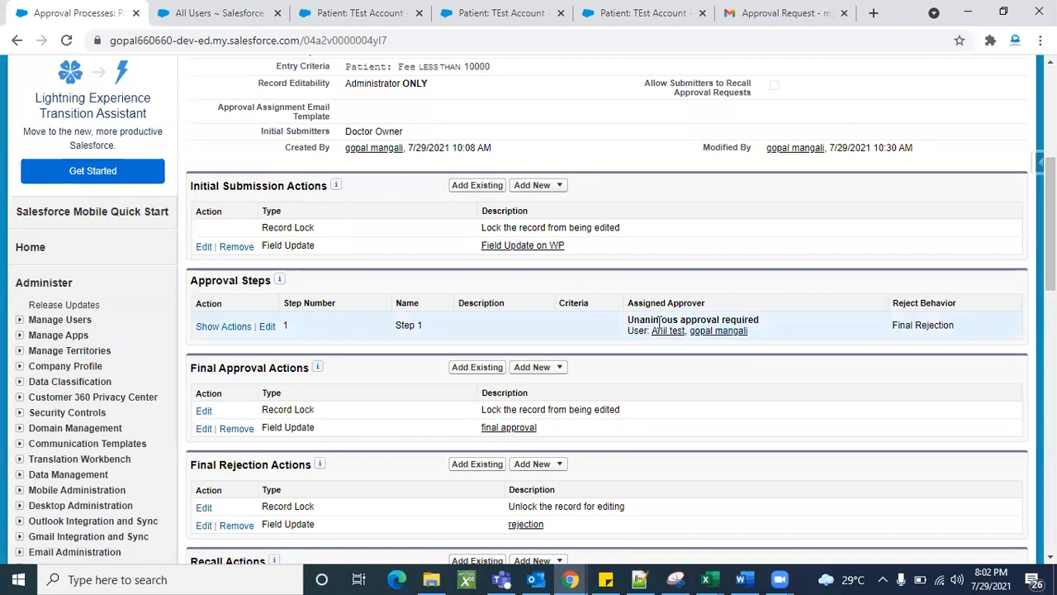
{"action": "left_click_drag", "start_coordinate": [628, 319], "coordinate": [775, 316]}
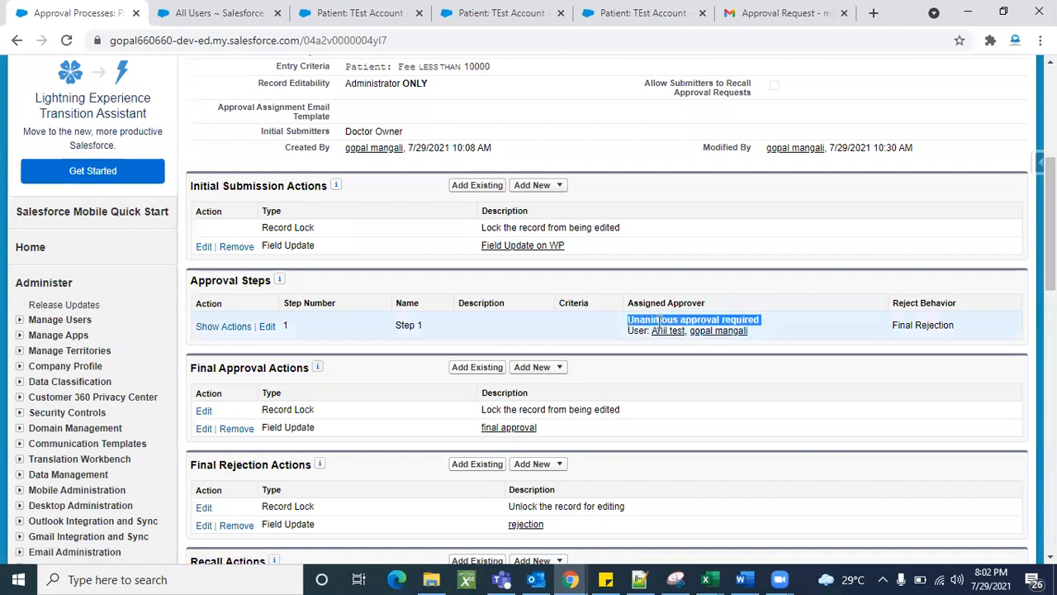
{"action": "left_click", "coordinate": [774, 319]}
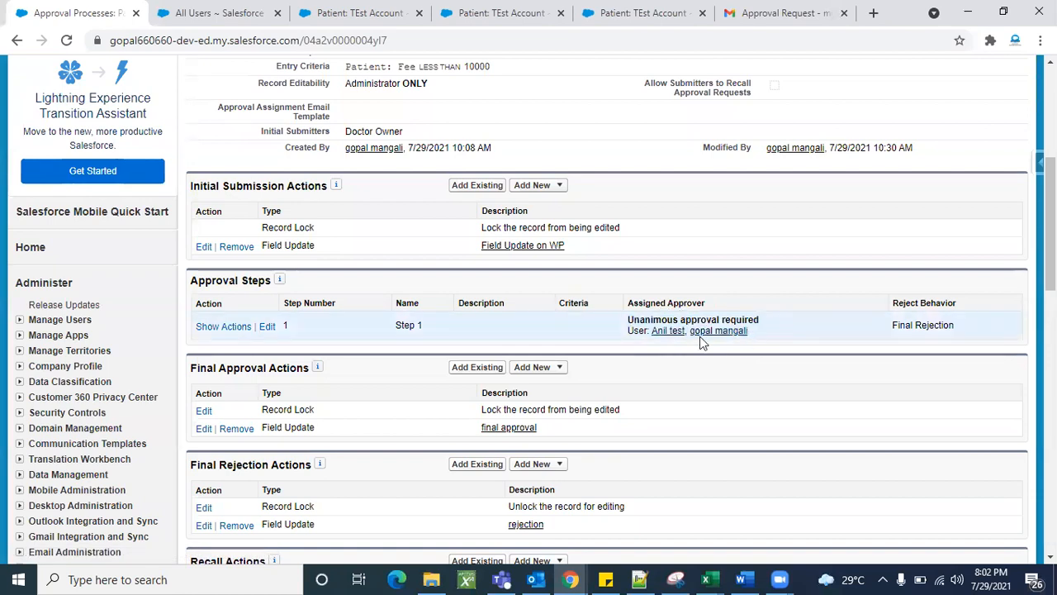
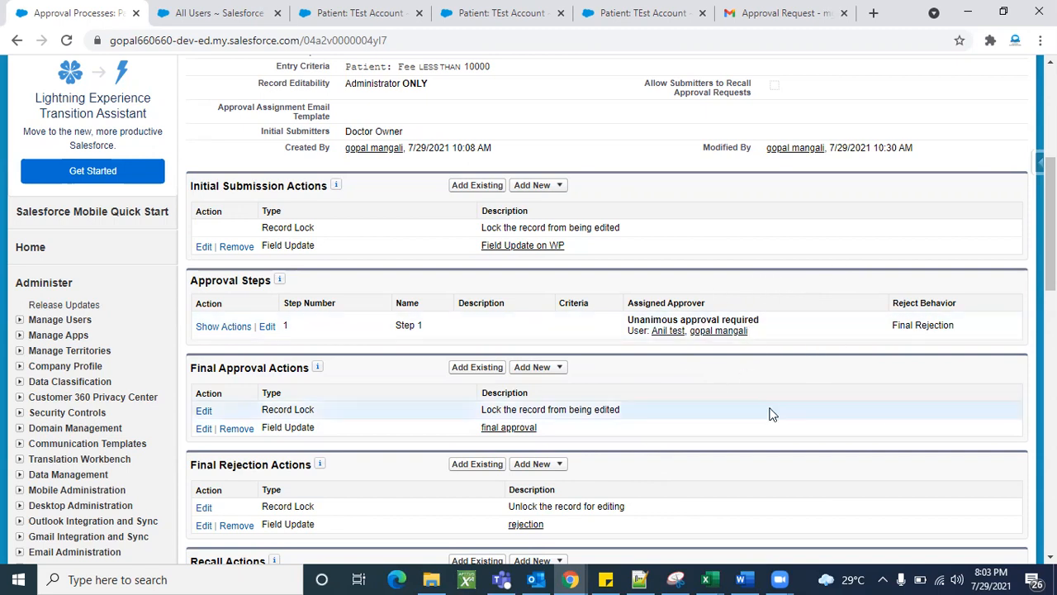
- Examine the final approval, final rejection and recall actions of the approval process, including the action types that can be added
{"action": "scroll", "coordinate": [770, 413], "scroll_direction": "down", "scroll_amount": 1}
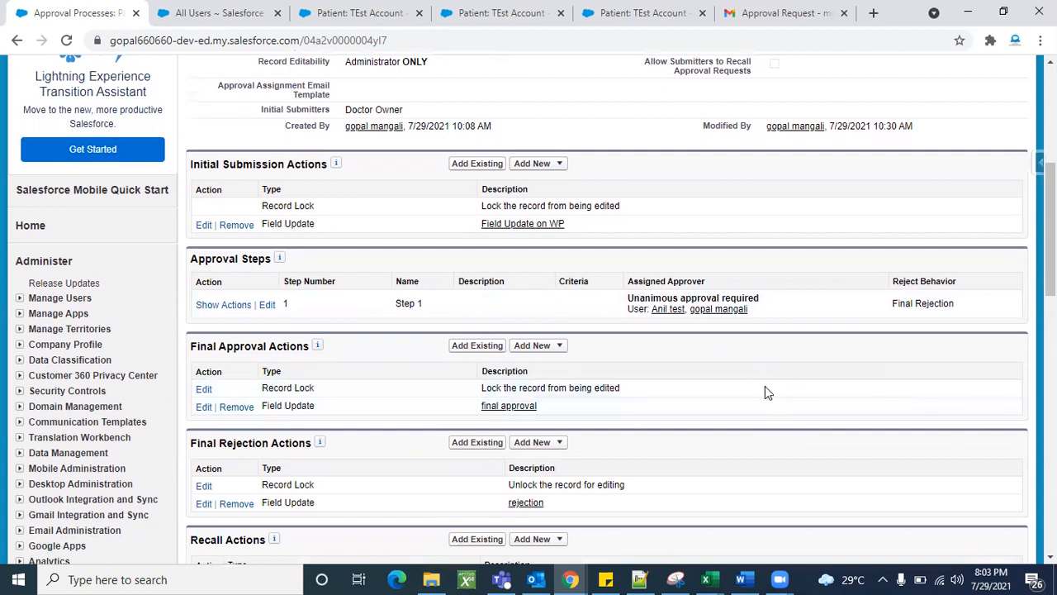
{"action": "scroll", "coordinate": [770, 394], "scroll_direction": "down", "scroll_amount": 1}
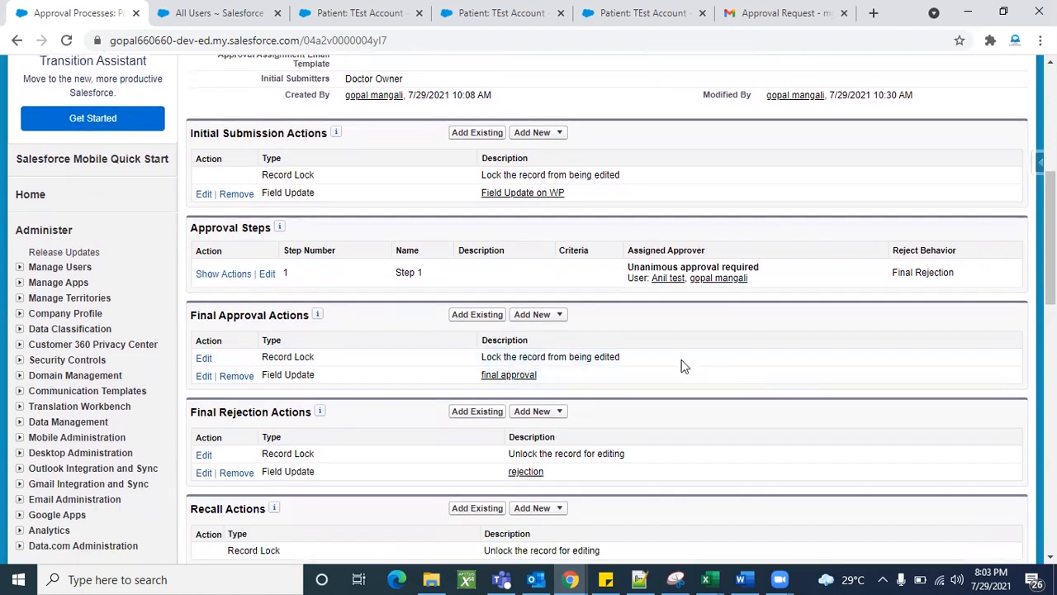
{"action": "left_click", "coordinate": [559, 318]}
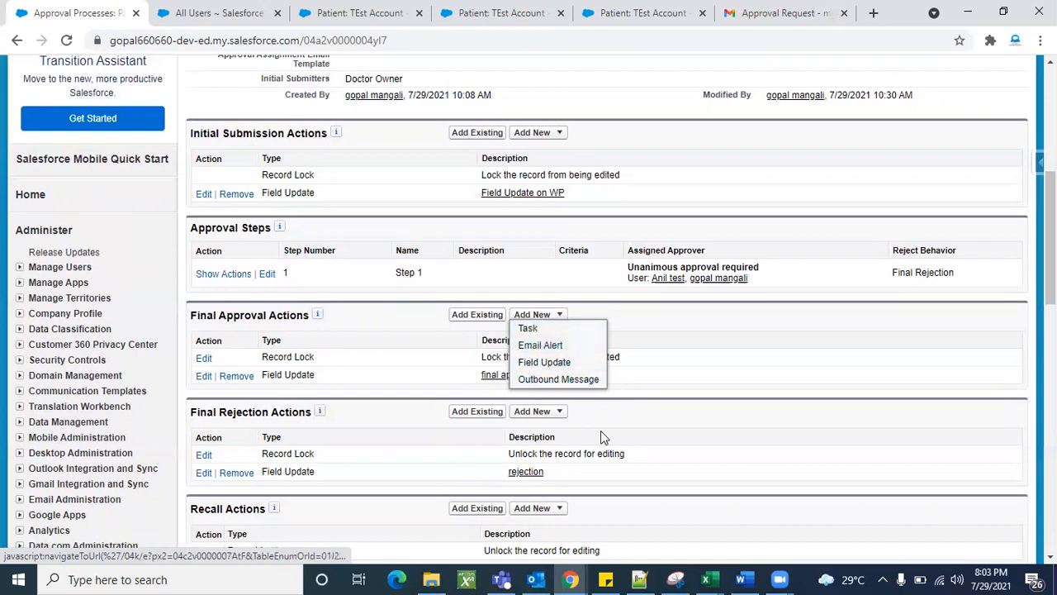
{"action": "scroll", "coordinate": [691, 411], "scroll_direction": "down", "scroll_amount": 1}
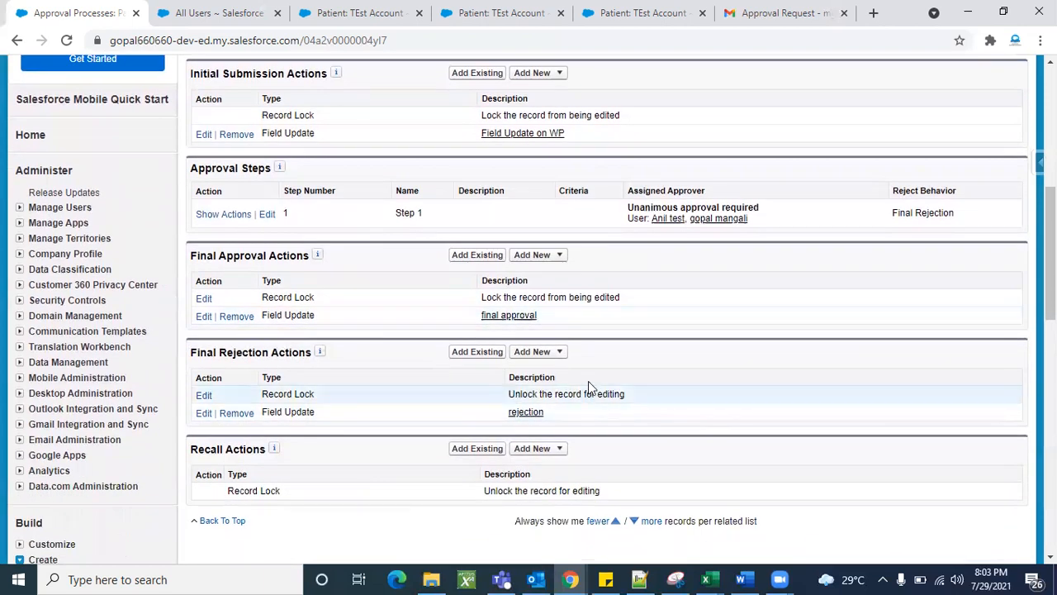
{"action": "left_click", "coordinate": [558, 353]}
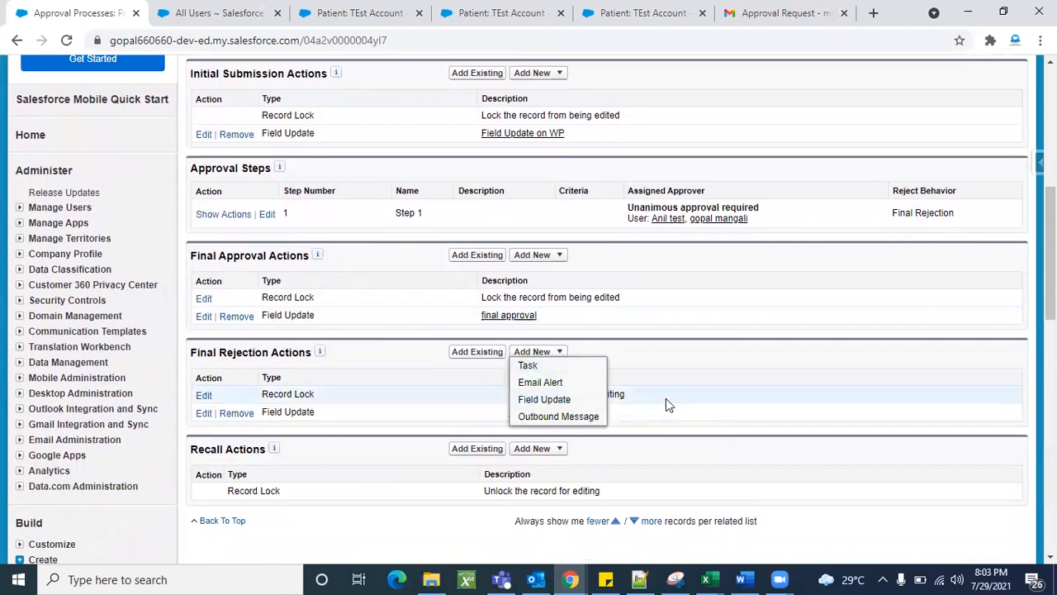
{"action": "left_click", "coordinate": [560, 450]}
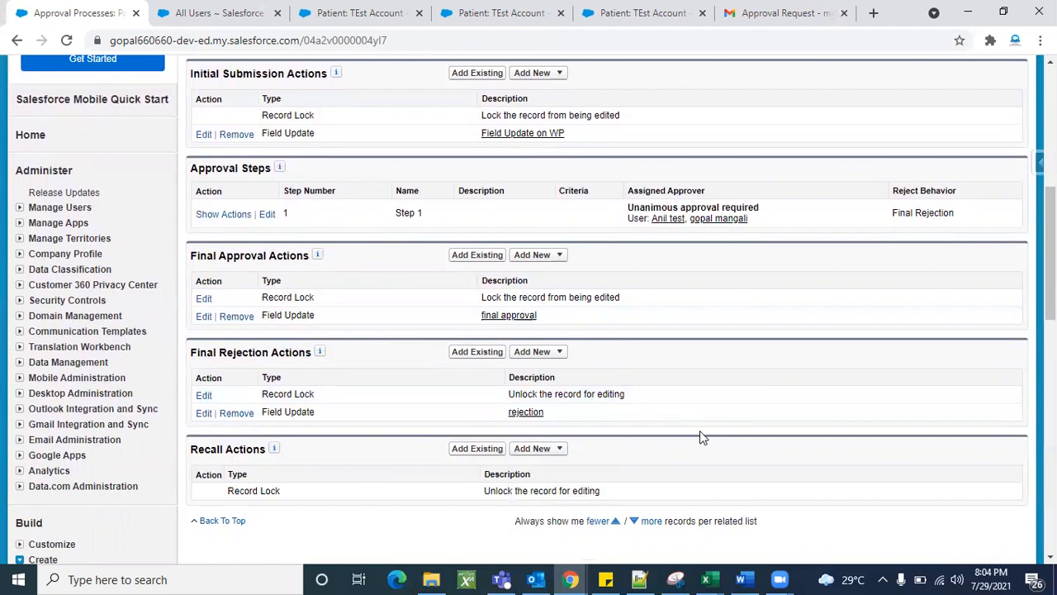
{"action": "scroll", "coordinate": [825, 448], "scroll_direction": "up", "scroll_amount": 3}
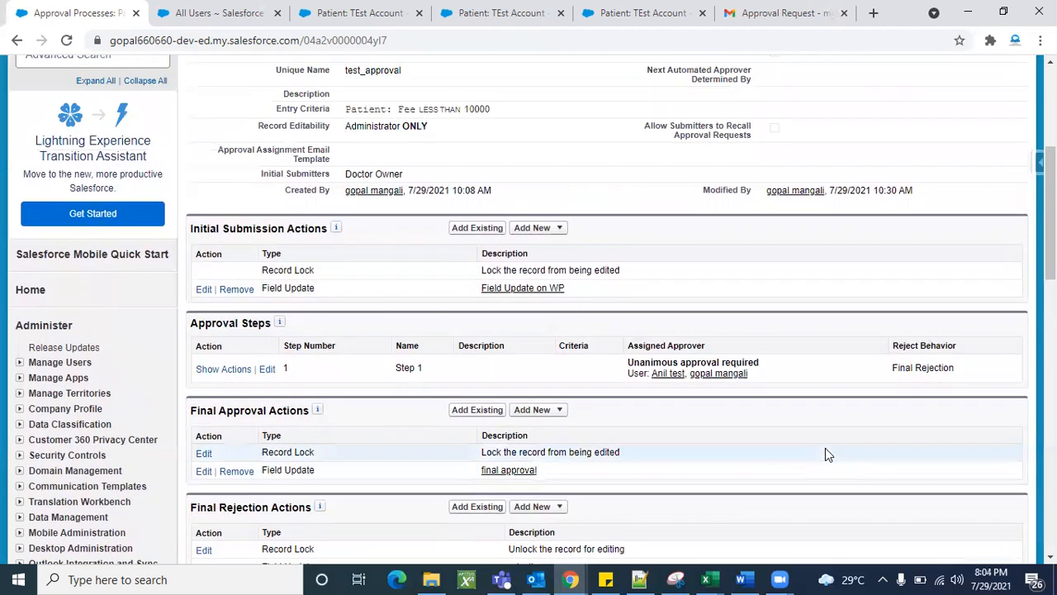
{"action": "scroll", "coordinate": [826, 453], "scroll_direction": "down", "scroll_amount": 1}
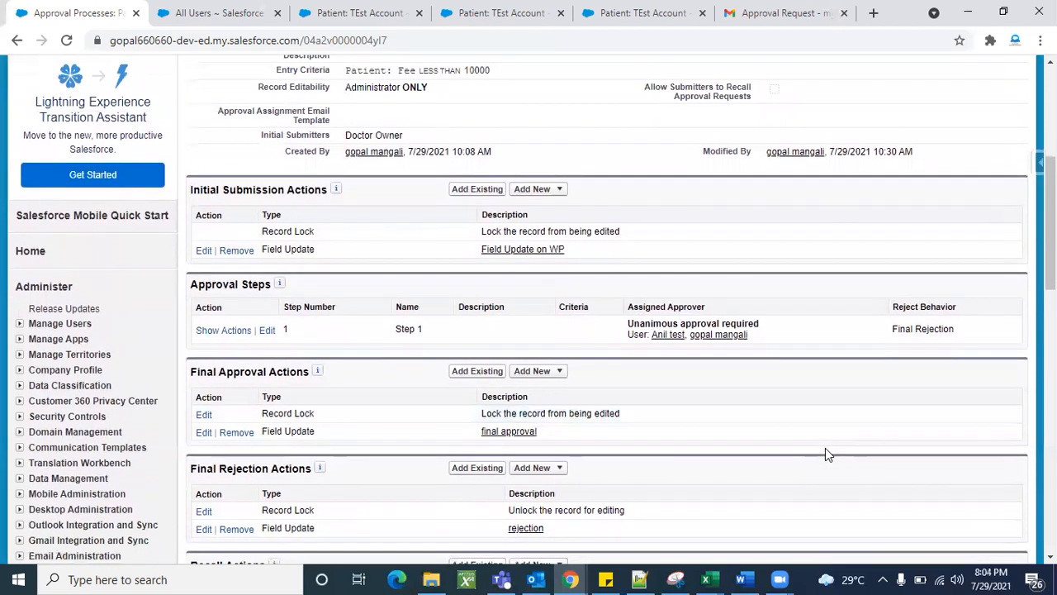
{"action": "scroll", "coordinate": [826, 453], "scroll_direction": "down", "scroll_amount": 3}
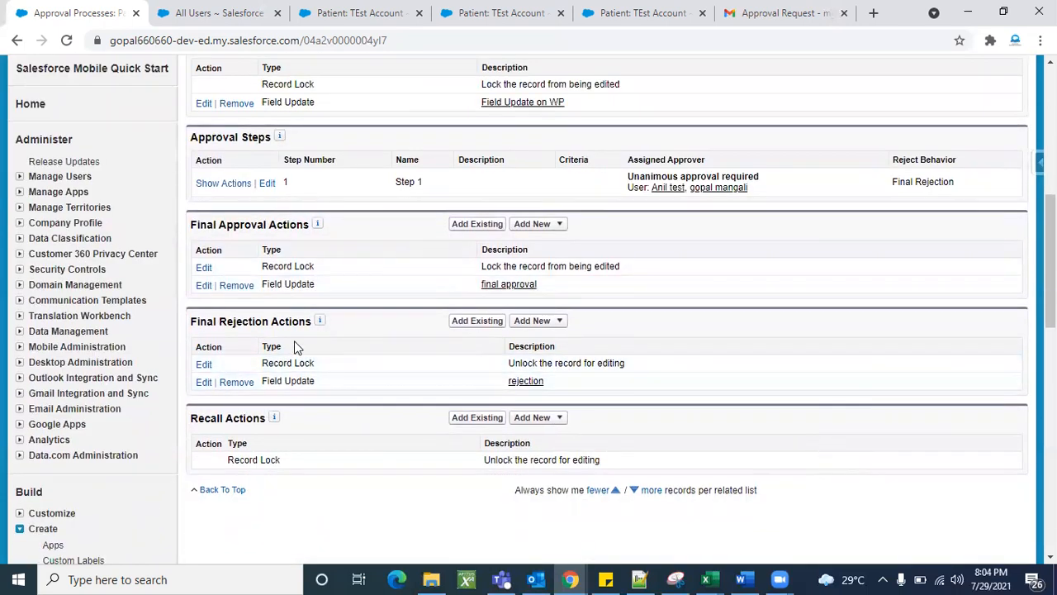
{"action": "scroll", "coordinate": [356, 418], "scroll_direction": "up", "scroll_amount": 1}
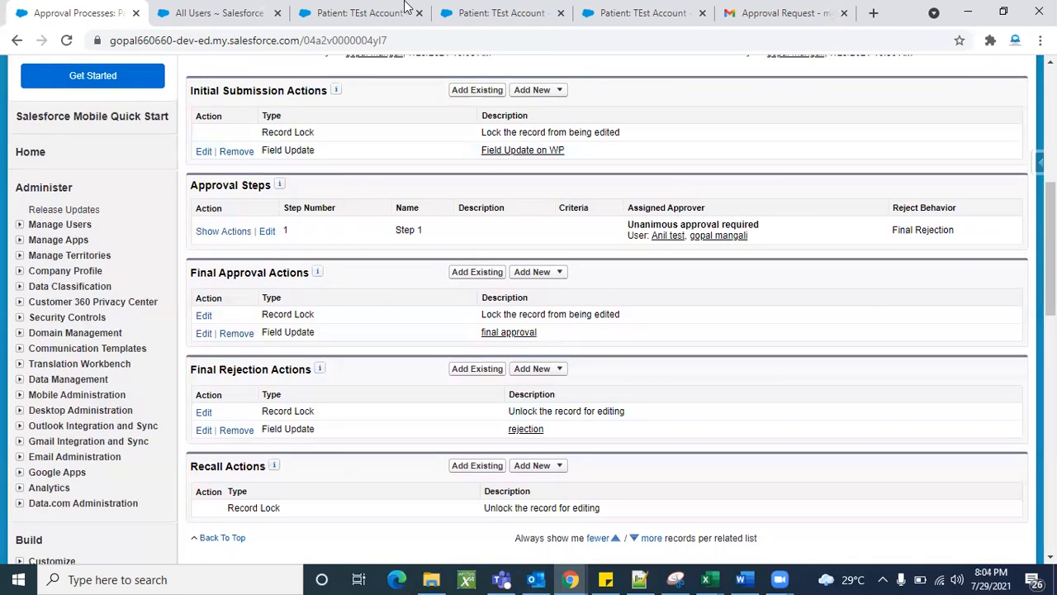
- Return to the TEst Account patient record and review its details and complete approval history
{"action": "left_click", "coordinate": [353, 9]}
{"action": "scroll", "coordinate": [570, 339], "scroll_direction": "up", "scroll_amount": 3}
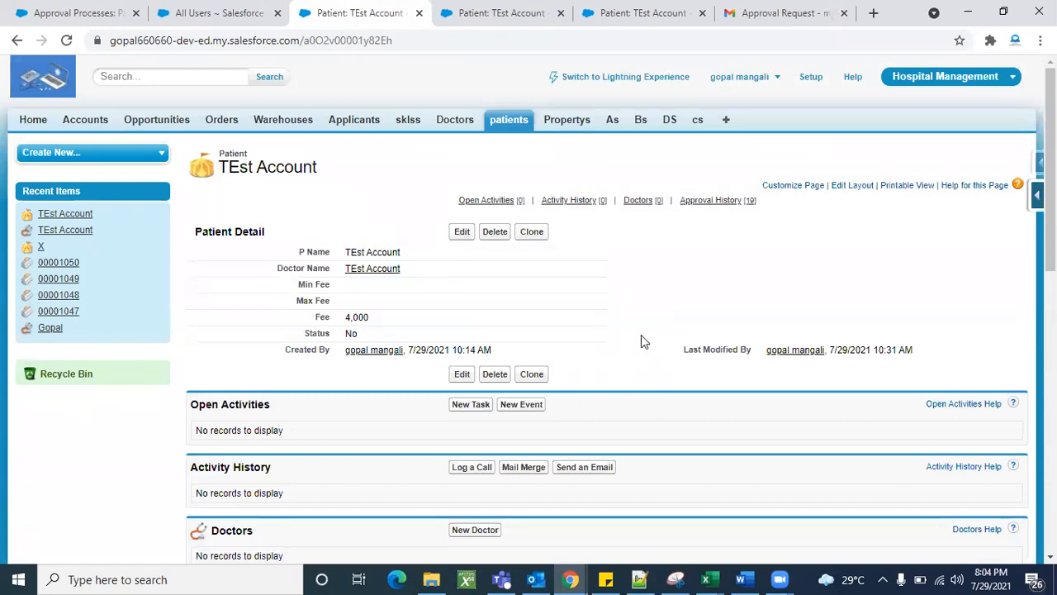
{"action": "scroll", "coordinate": [640, 339], "scroll_direction": "down", "scroll_amount": 2}
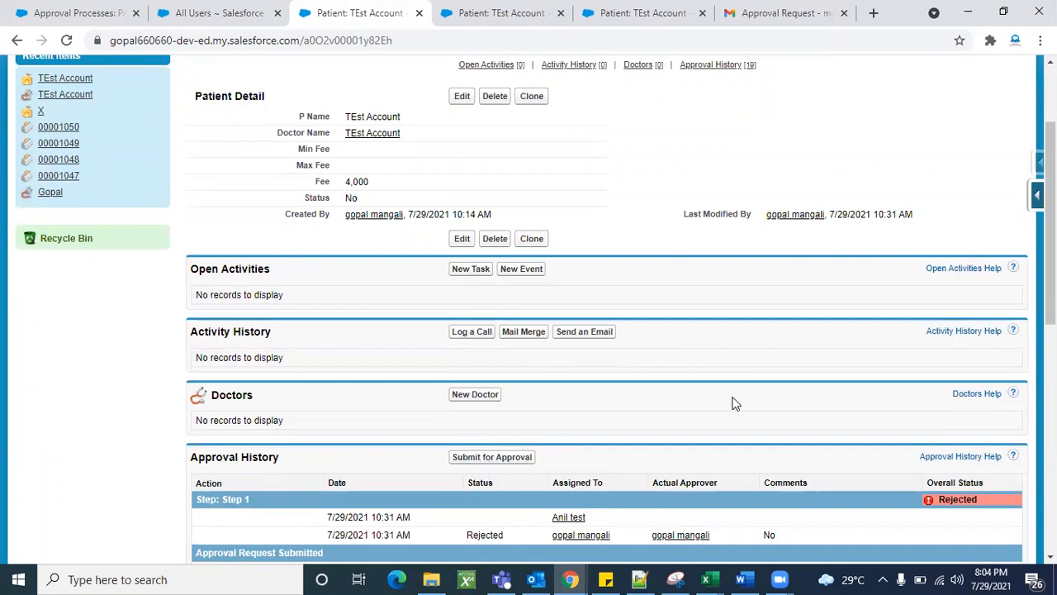
{"action": "scroll", "coordinate": [732, 402], "scroll_direction": "down", "scroll_amount": 7}
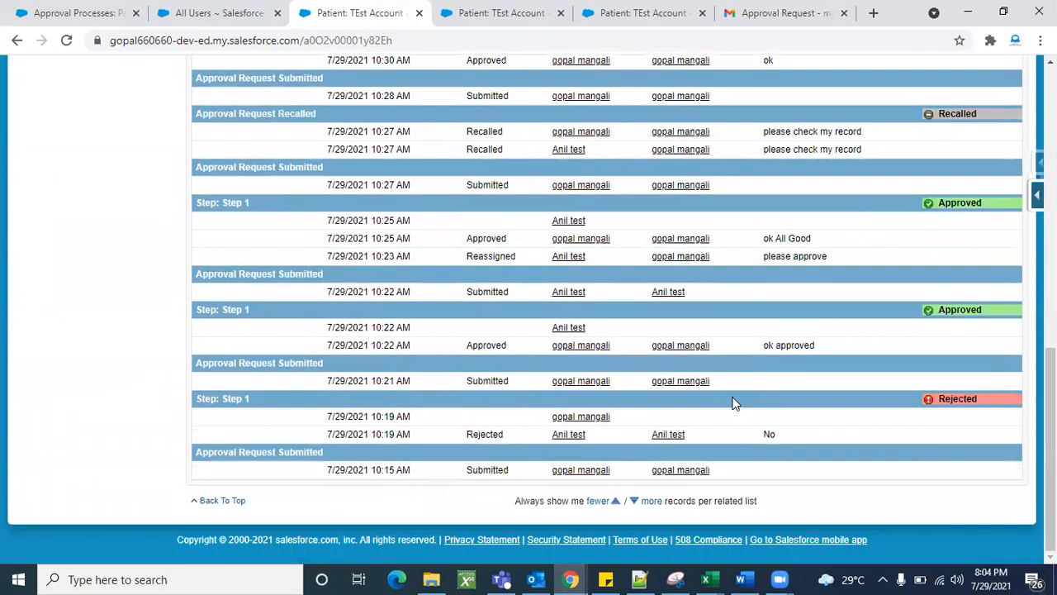
- Recheck the patient's status field and compare the approval history entries from the newest request to the oldest
{"action": "scroll", "coordinate": [732, 402], "scroll_direction": "up", "scroll_amount": 12}
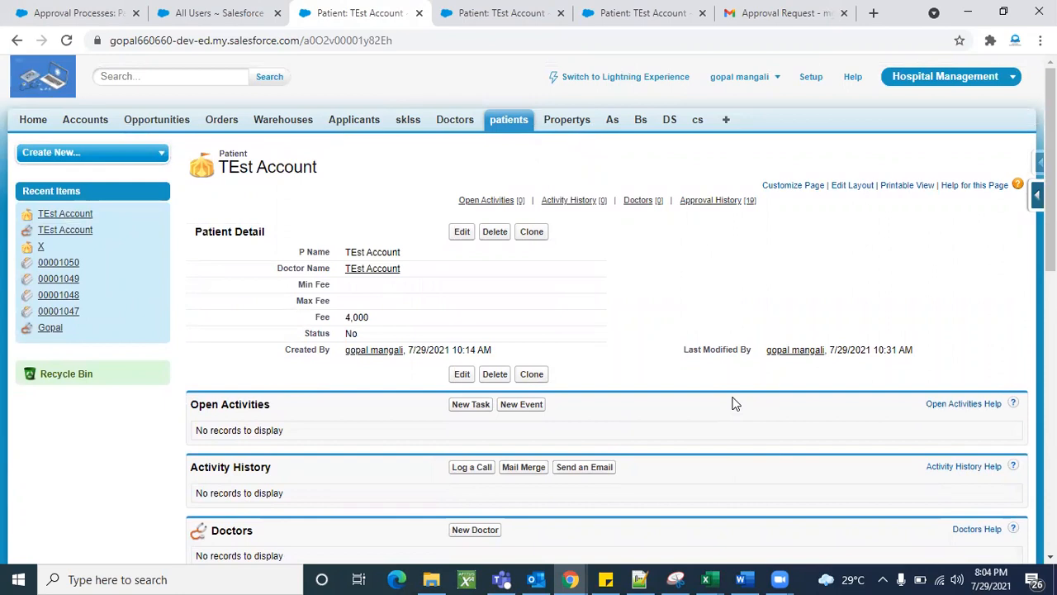
{"action": "scroll", "coordinate": [735, 403], "scroll_direction": "down", "scroll_amount": 4}
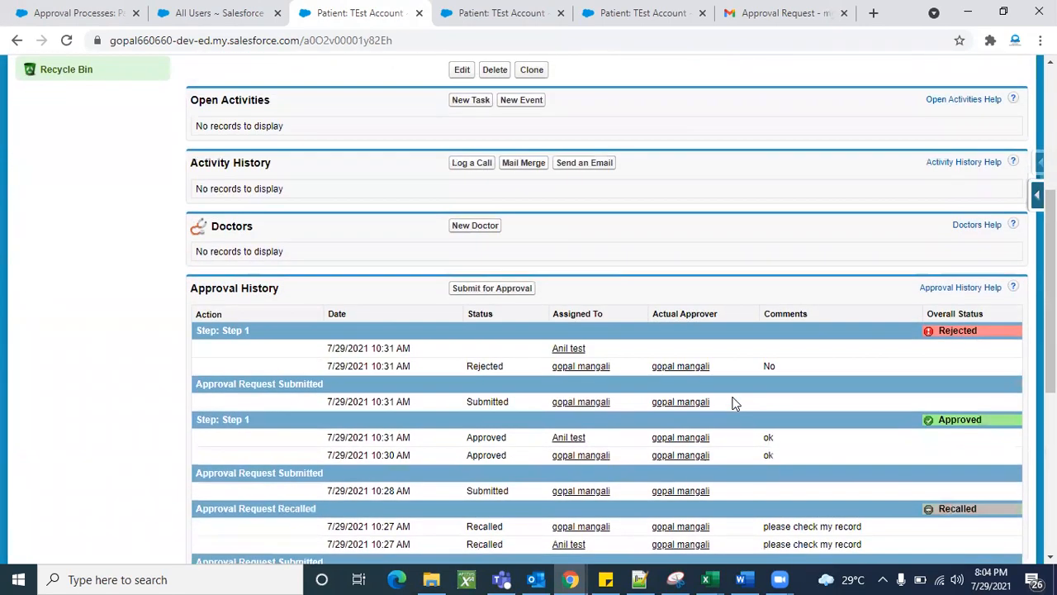
{"action": "scroll", "coordinate": [735, 403], "scroll_direction": "down", "scroll_amount": 3}
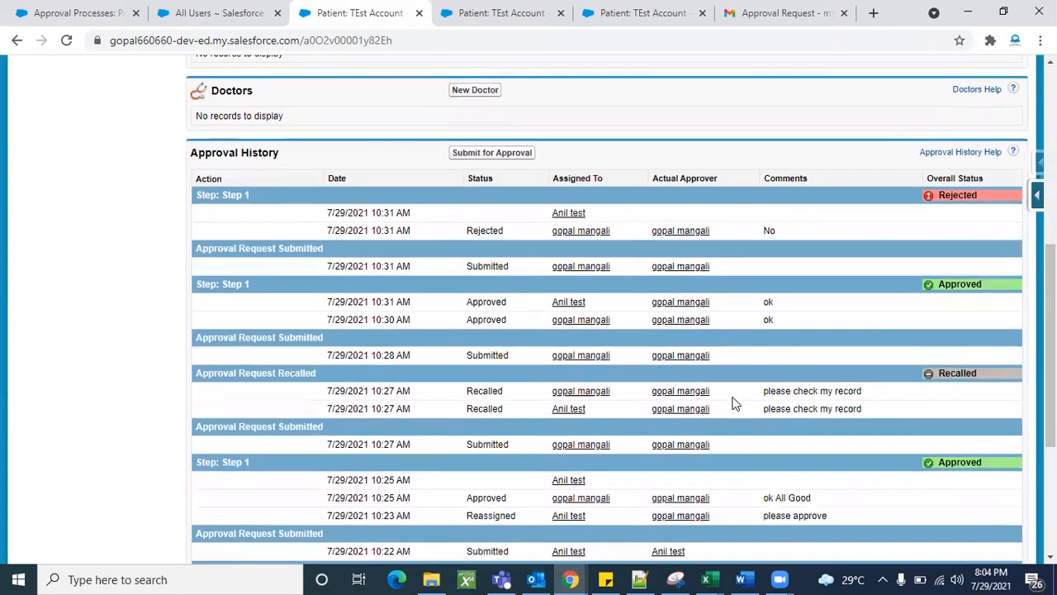
{"action": "scroll", "coordinate": [659, 400], "scroll_direction": "down", "scroll_amount": 1}
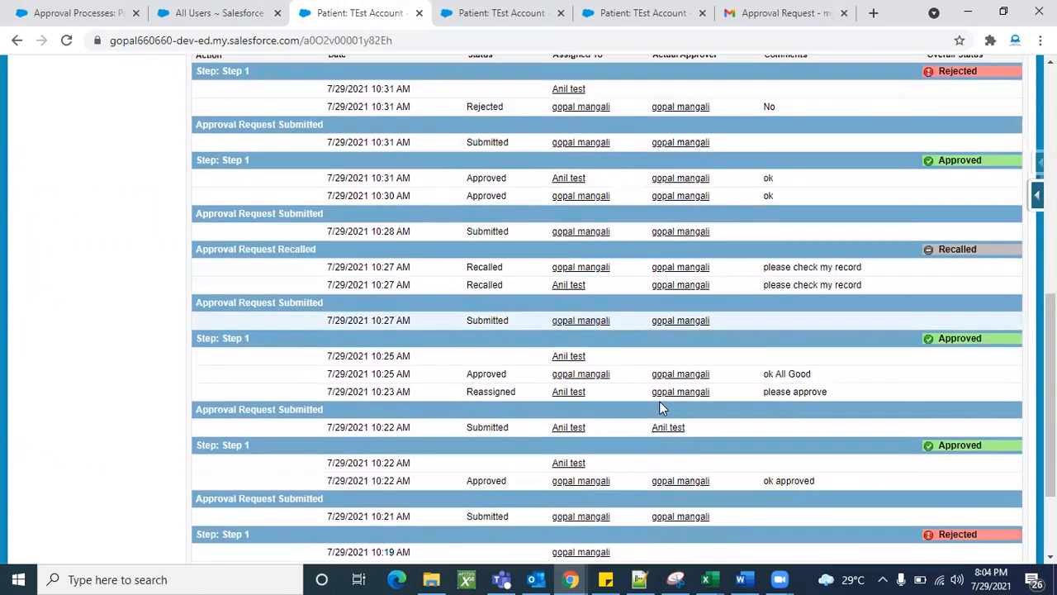
{"action": "scroll", "coordinate": [660, 401], "scroll_direction": "down", "scroll_amount": 1}
{"action": "scroll", "coordinate": [659, 400], "scroll_direction": "up", "scroll_amount": 2}
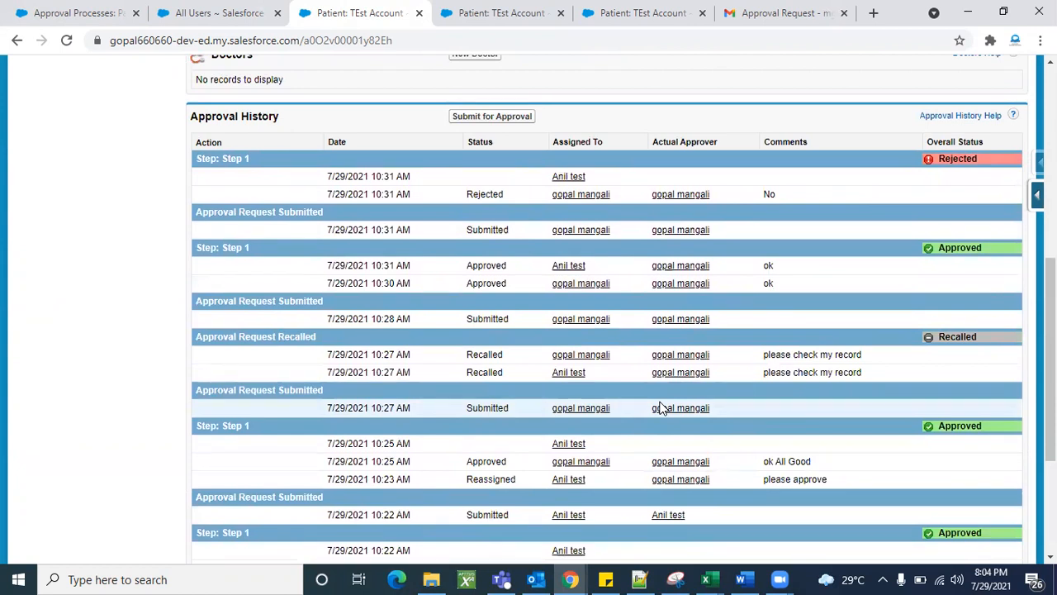
{"action": "scroll", "coordinate": [661, 407], "scroll_direction": "down", "scroll_amount": 3}
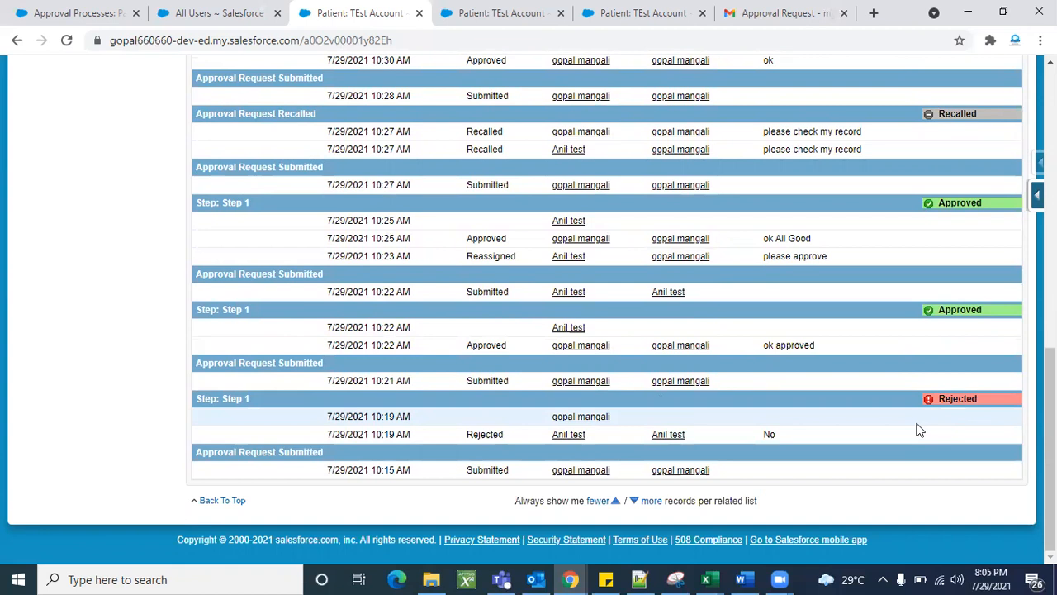
- Submit the TEst Account patient record for approval again and accept the submission warning
{"action": "scroll", "coordinate": [919, 430], "scroll_direction": "up", "scroll_amount": 4}
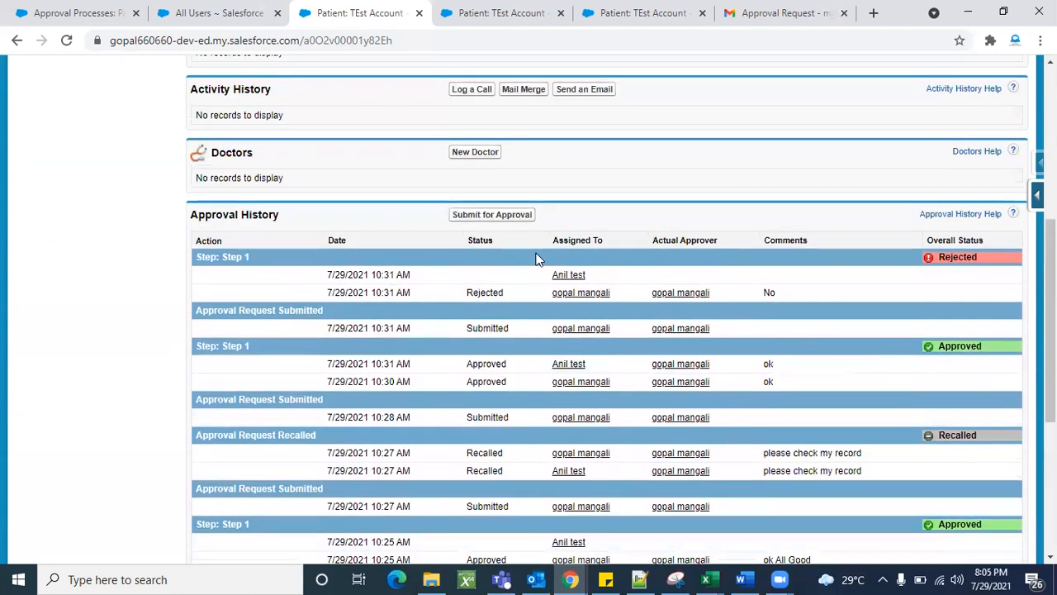
{"action": "left_click", "coordinate": [500, 216]}
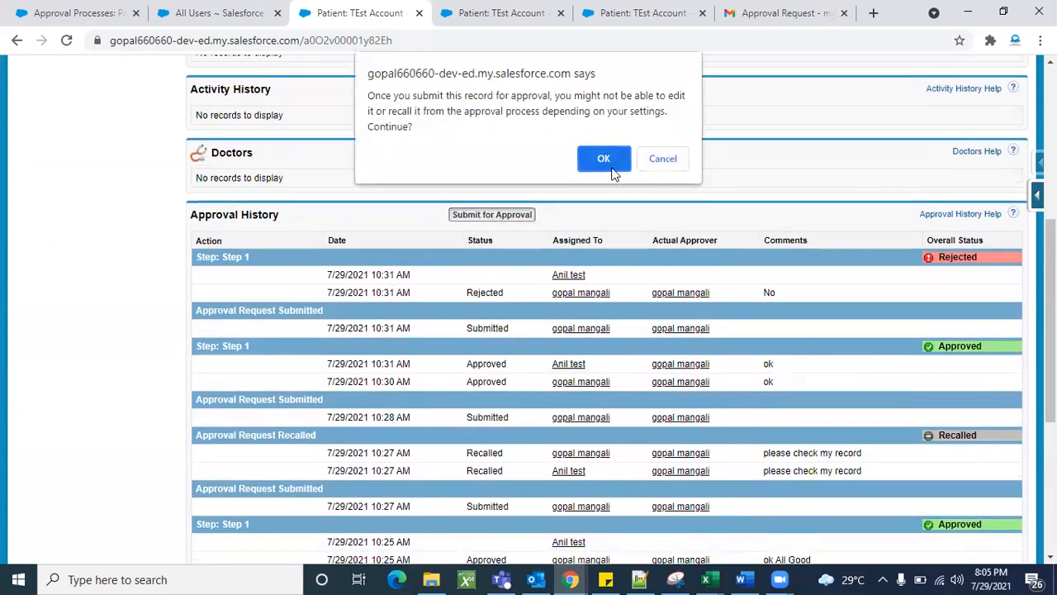
{"action": "left_click", "coordinate": [612, 165]}
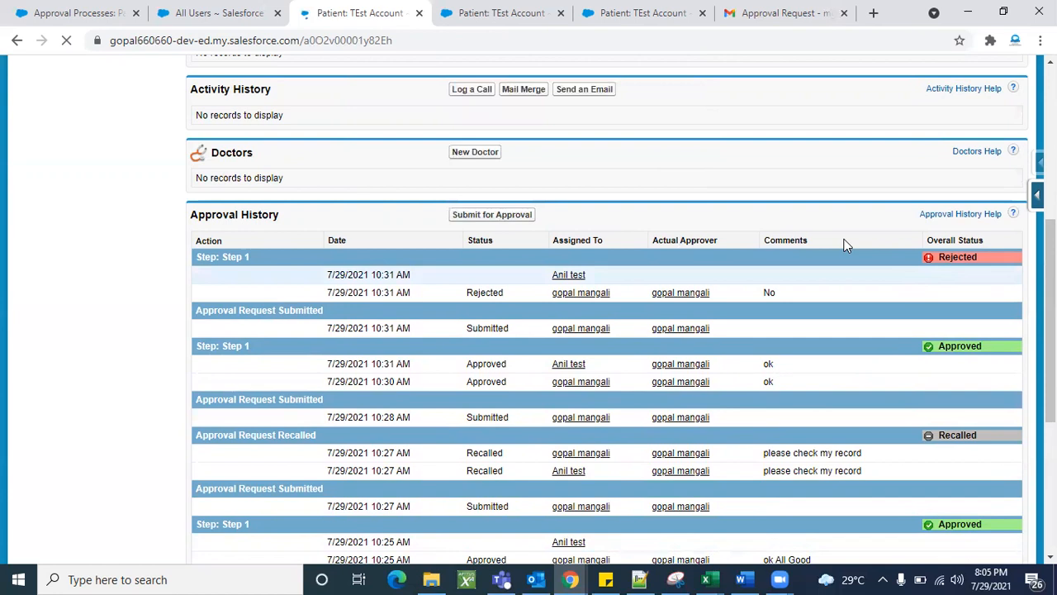
- Examine the newly submitted request's overall status and approver assignments, along with the patient's detail fields
{"action": "scroll", "coordinate": [859, 328], "scroll_direction": "down", "scroll_amount": 4}
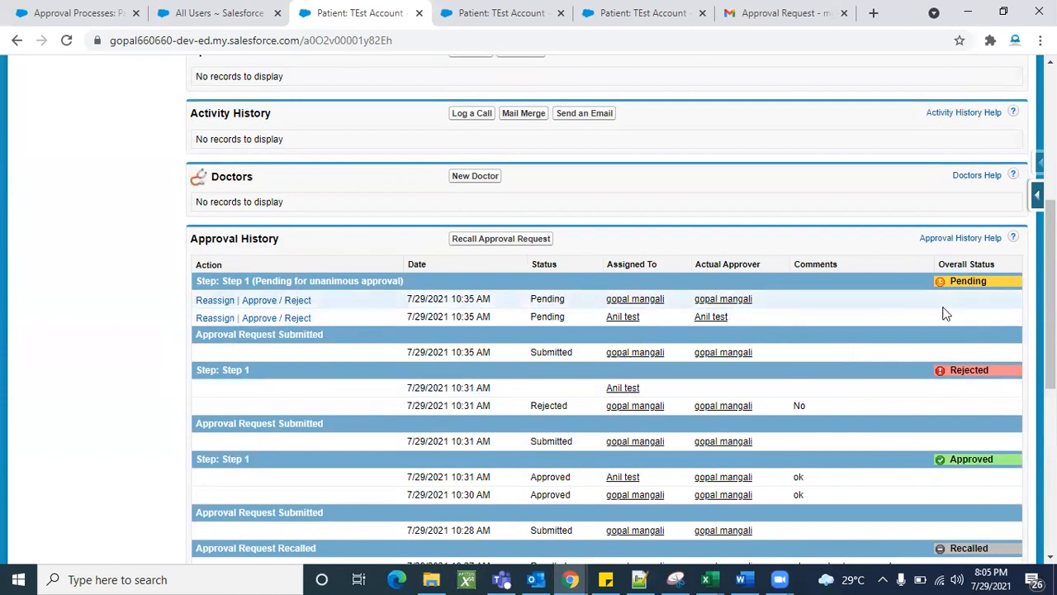
{"action": "scroll", "coordinate": [897, 432], "scroll_direction": "down", "scroll_amount": 2}
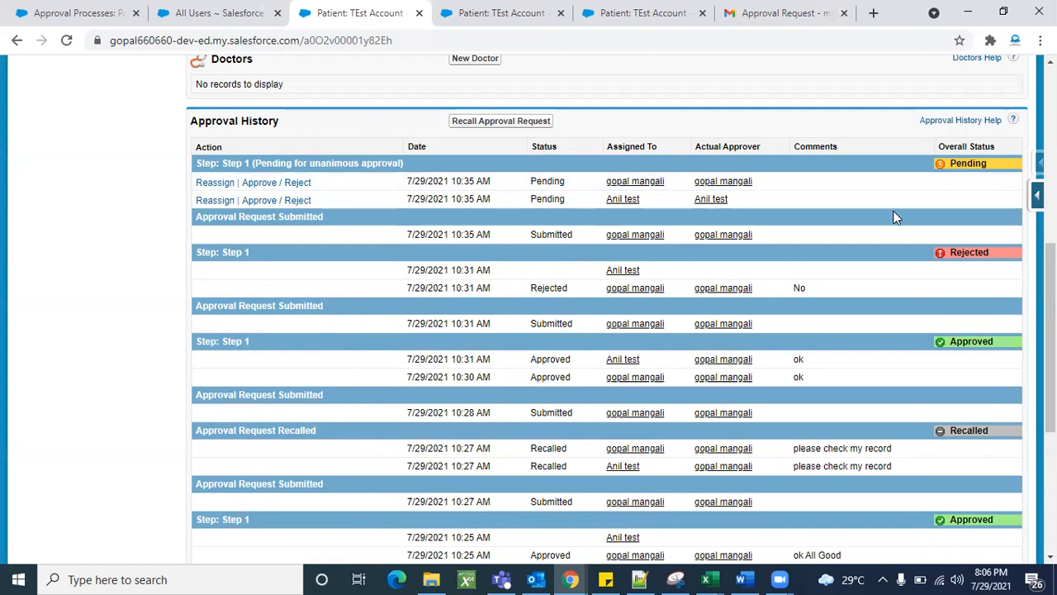
{"action": "triple_click", "coordinate": [972, 164]}
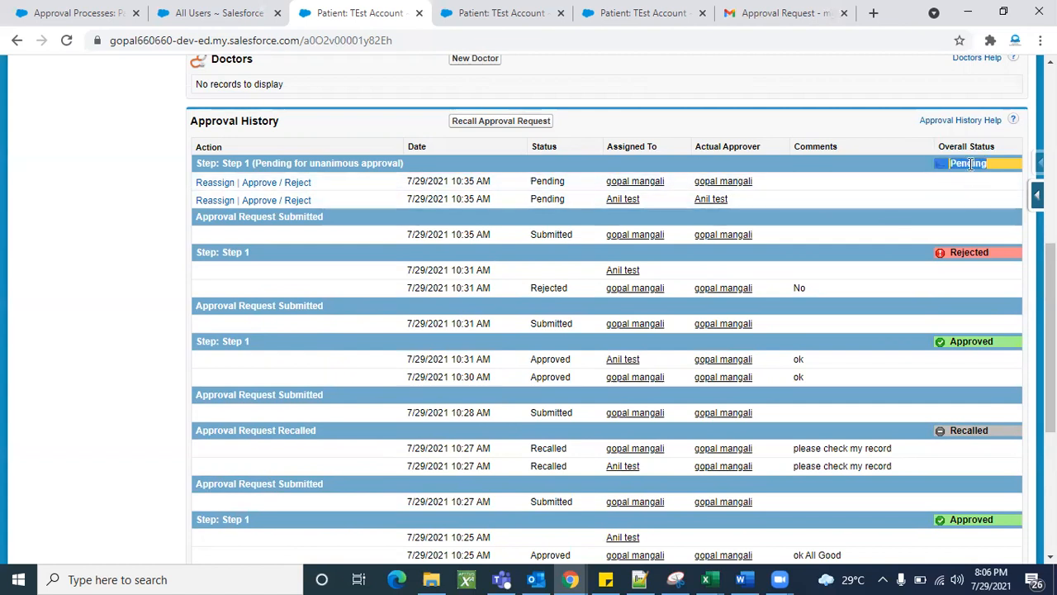
{"action": "left_click", "coordinate": [883, 163]}
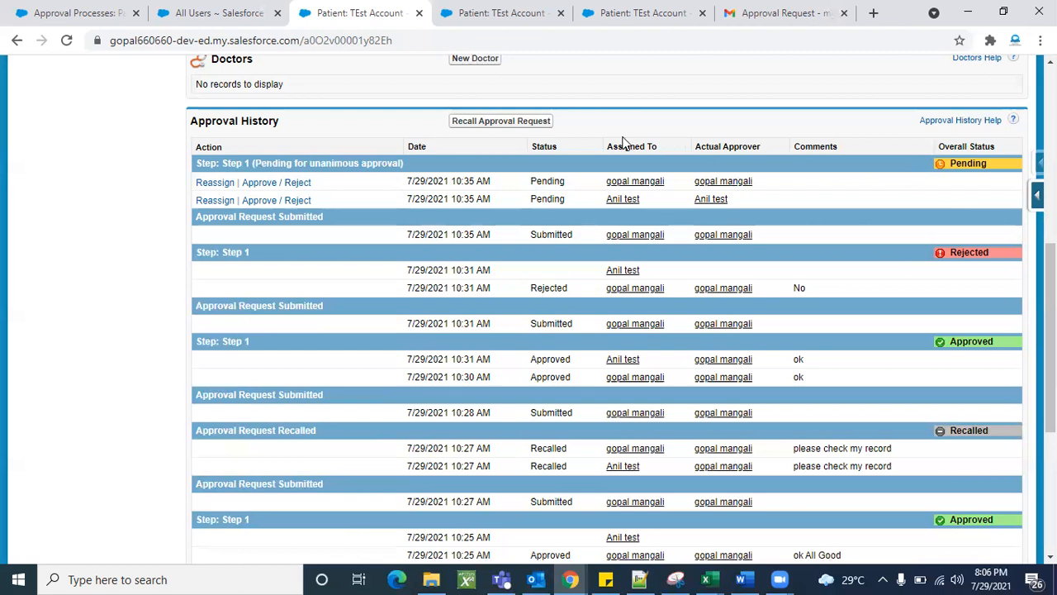
{"action": "scroll", "coordinate": [625, 138], "scroll_direction": "up", "scroll_amount": 6}
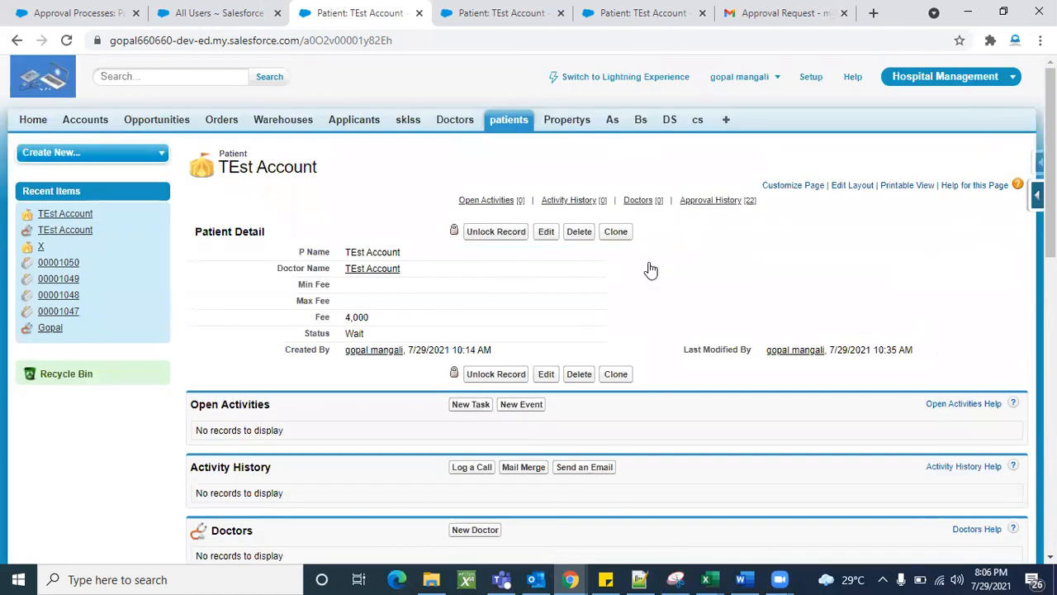
{"action": "scroll", "coordinate": [649, 269], "scroll_direction": "down", "scroll_amount": 4}
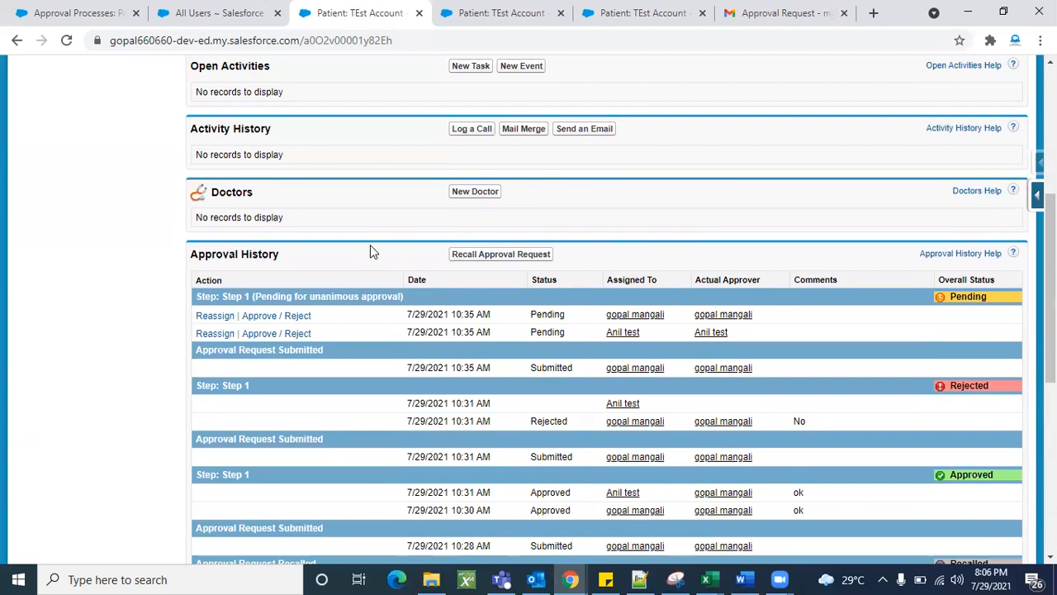
{"action": "scroll", "coordinate": [547, 228], "scroll_direction": "up", "scroll_amount": 1}
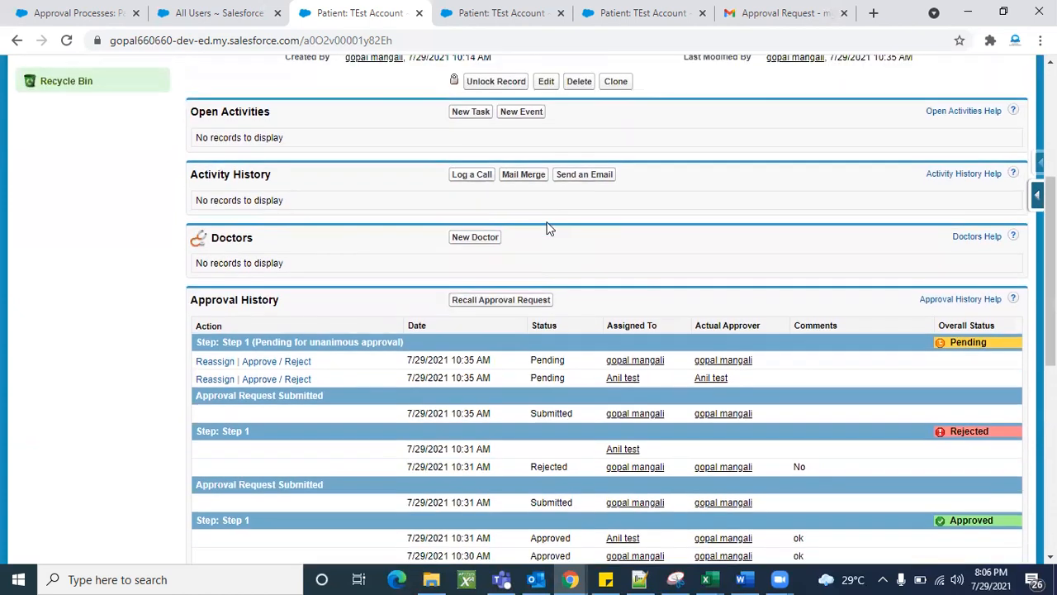
- Unlock the TEst Account patient record while its approval request is pending
{"action": "scroll", "coordinate": [673, 223], "scroll_direction": "up", "scroll_amount": 3}
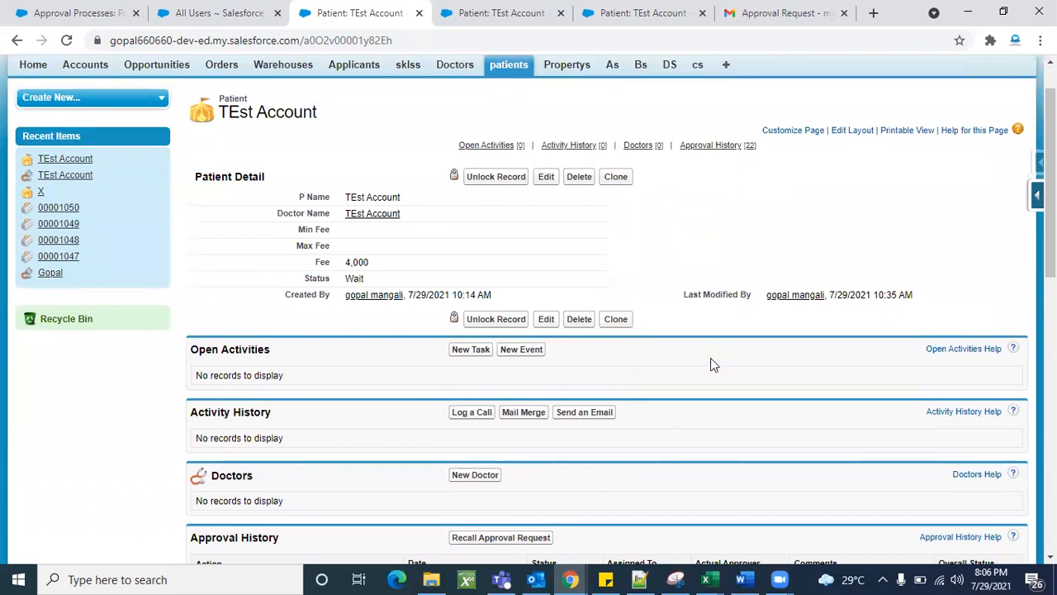
{"action": "scroll", "coordinate": [711, 361], "scroll_direction": "up", "scroll_amount": 1}
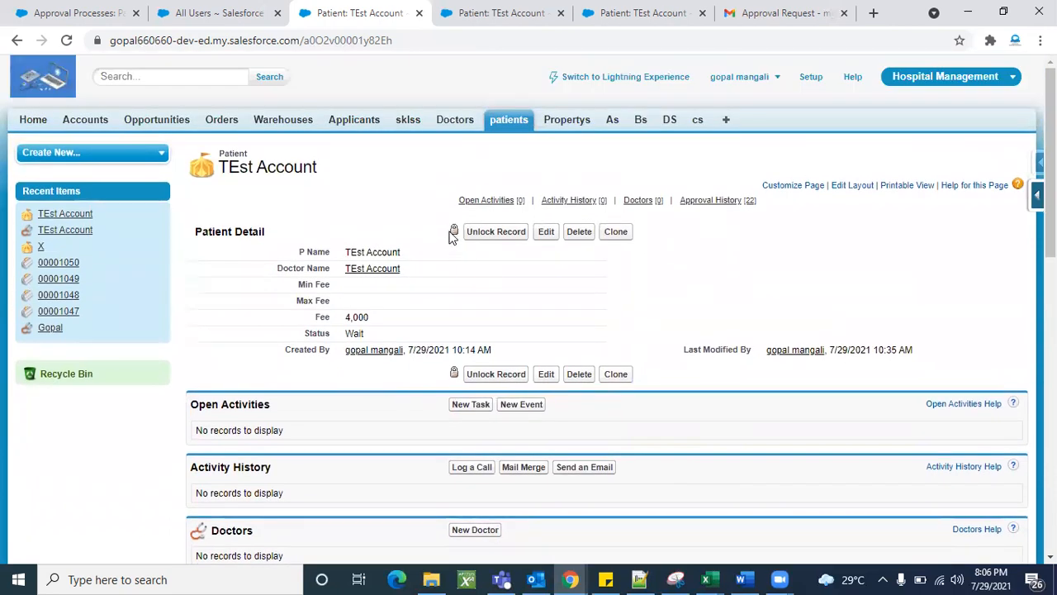
{"action": "left_click", "coordinate": [494, 236]}
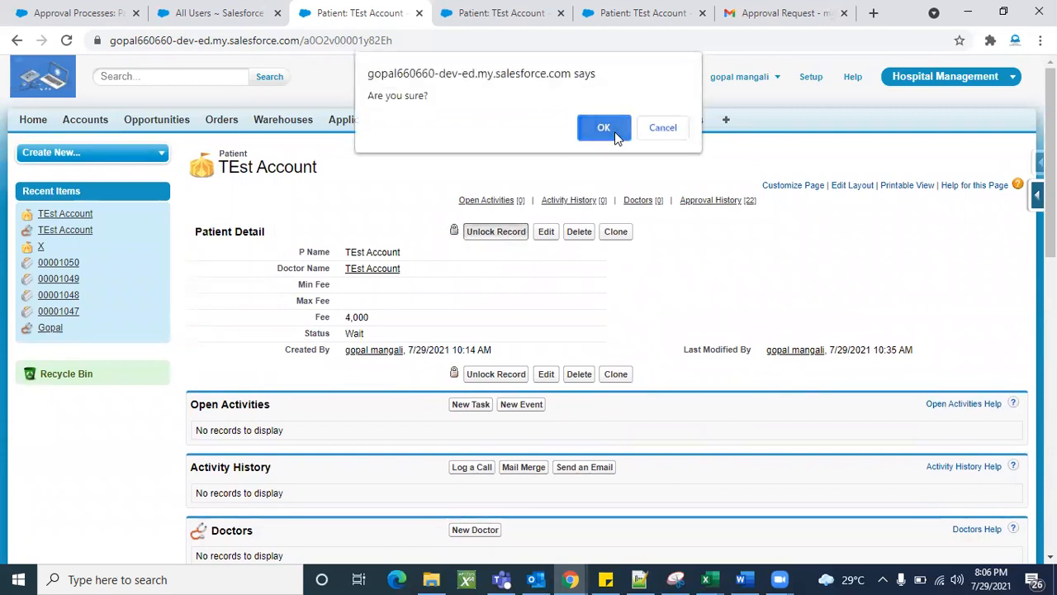
{"action": "left_click", "coordinate": [615, 131]}
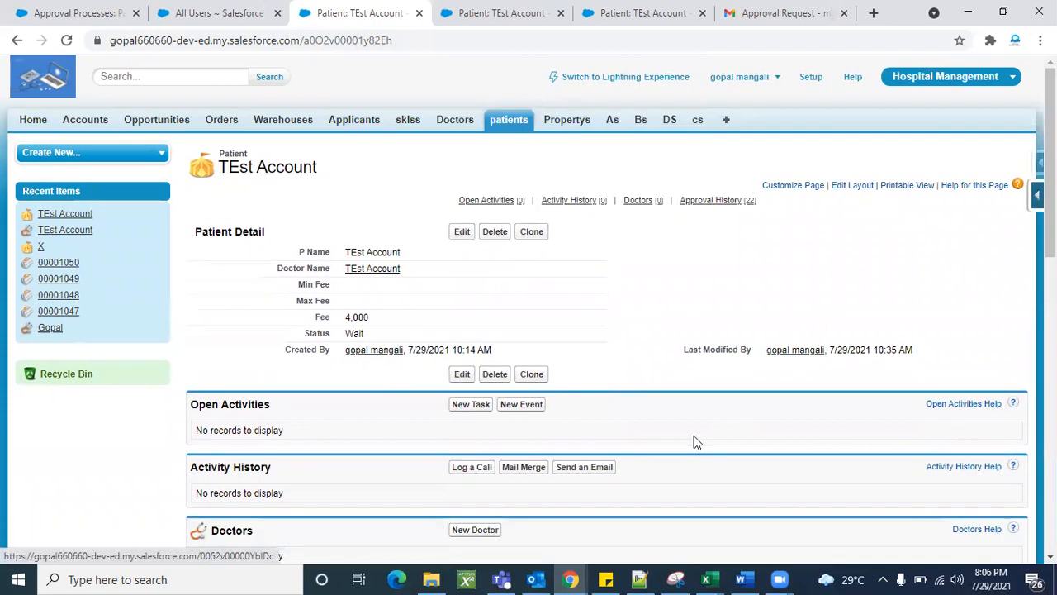
- Approve the first pending Step 1 request in the approval history with the comment "nO"
{"action": "scroll", "coordinate": [696, 439], "scroll_direction": "down", "scroll_amount": 5}
{"action": "scroll", "coordinate": [647, 278], "scroll_direction": "up", "scroll_amount": 2}
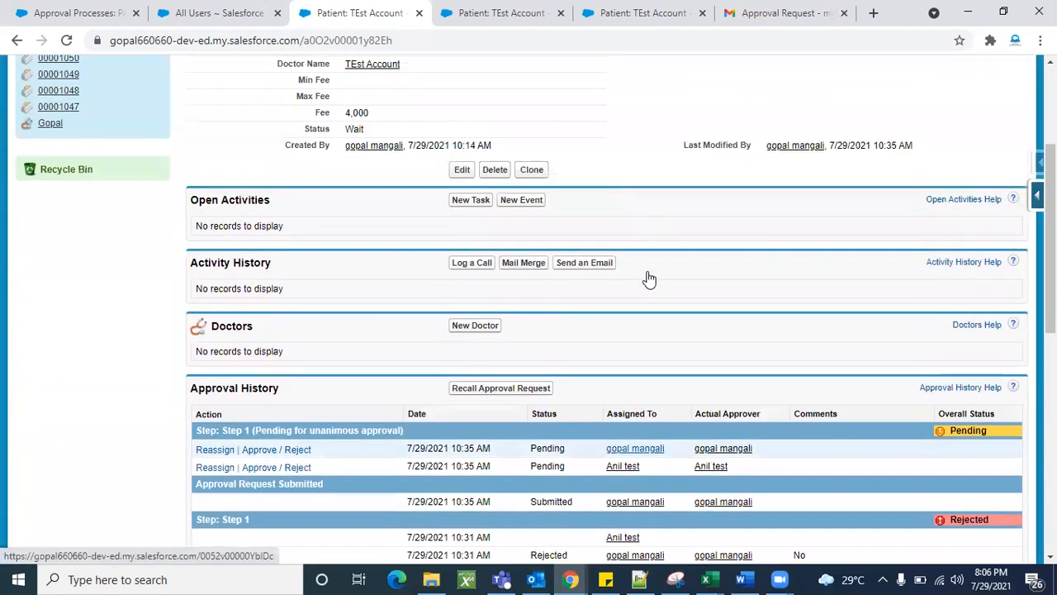
{"action": "scroll", "coordinate": [649, 279], "scroll_direction": "down", "scroll_amount": 1}
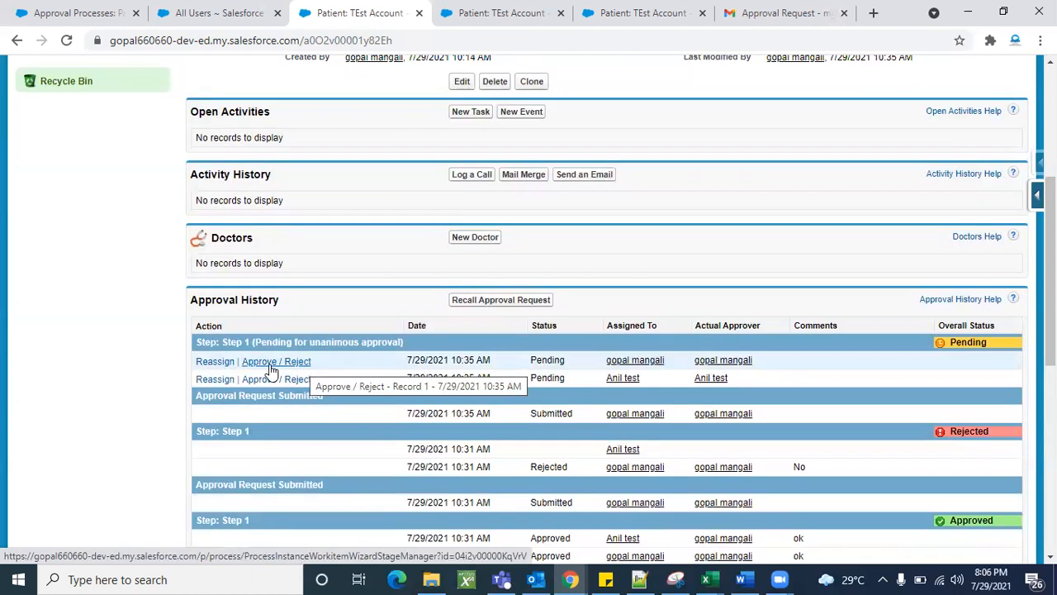
{"action": "left_click", "coordinate": [289, 363]}
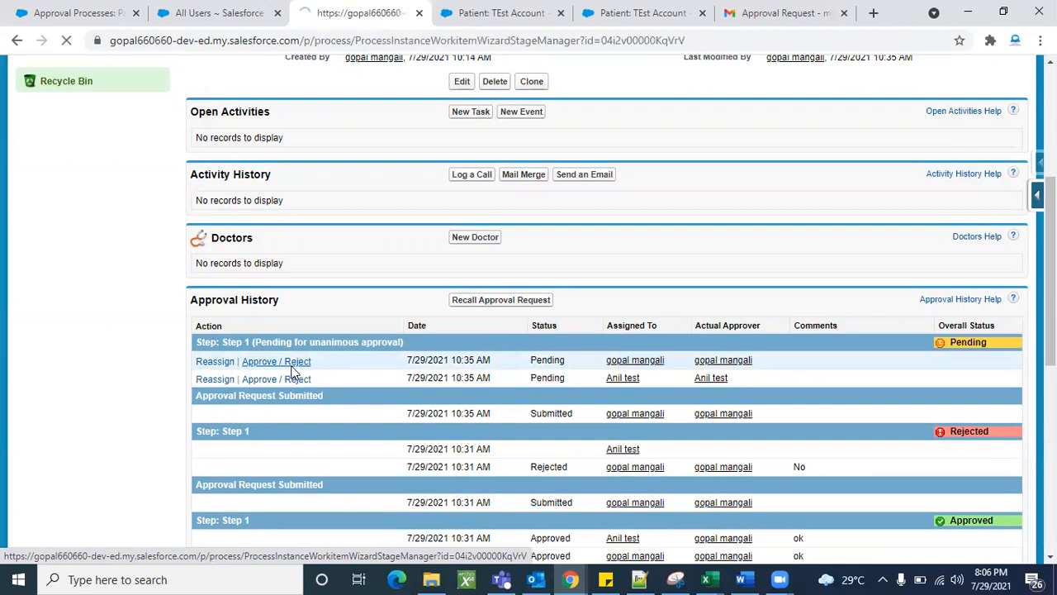
{"action": "type", "text": "nO"}
{"action": "left_click", "coordinate": [470, 341]}
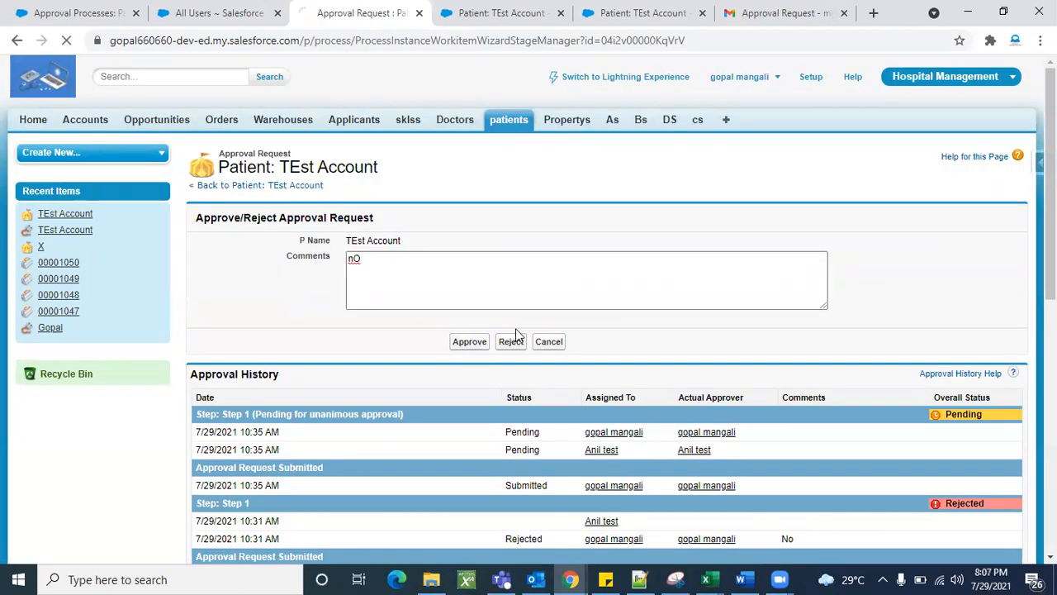
- Reject the remaining pending Step 1 request with the comment "No"
{"action": "scroll", "coordinate": [664, 294], "scroll_direction": "down", "scroll_amount": 4}
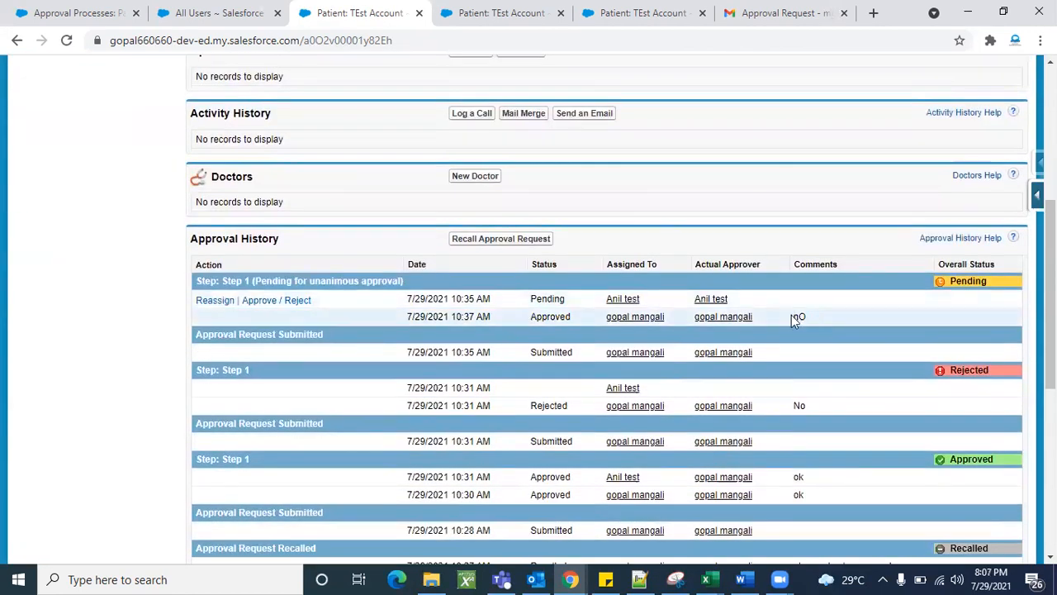
{"action": "left_click", "coordinate": [297, 302]}
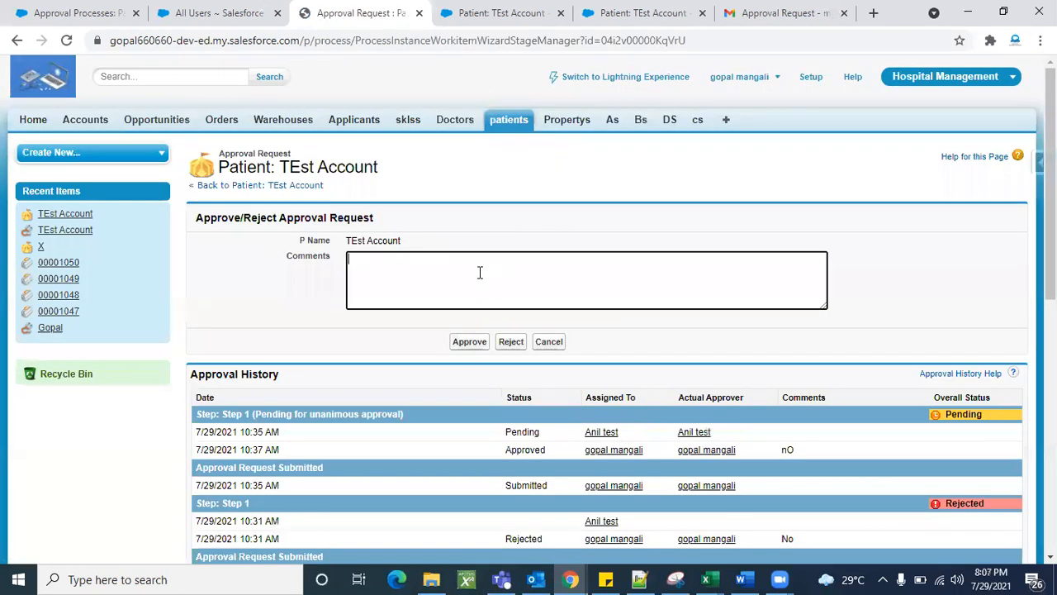
{"action": "type", "text": "No"}
{"action": "left_click", "coordinate": [511, 341]}
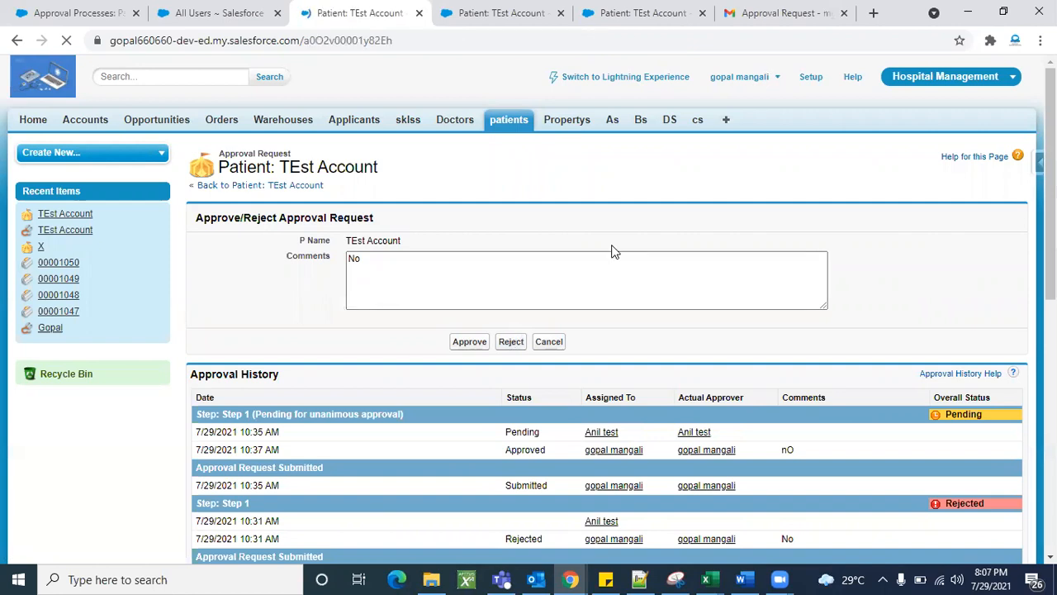
- Check the newest approval history entries and the patient's Status field after both approvers' responses
{"action": "scroll", "coordinate": [784, 413], "scroll_direction": "down", "scroll_amount": 5}
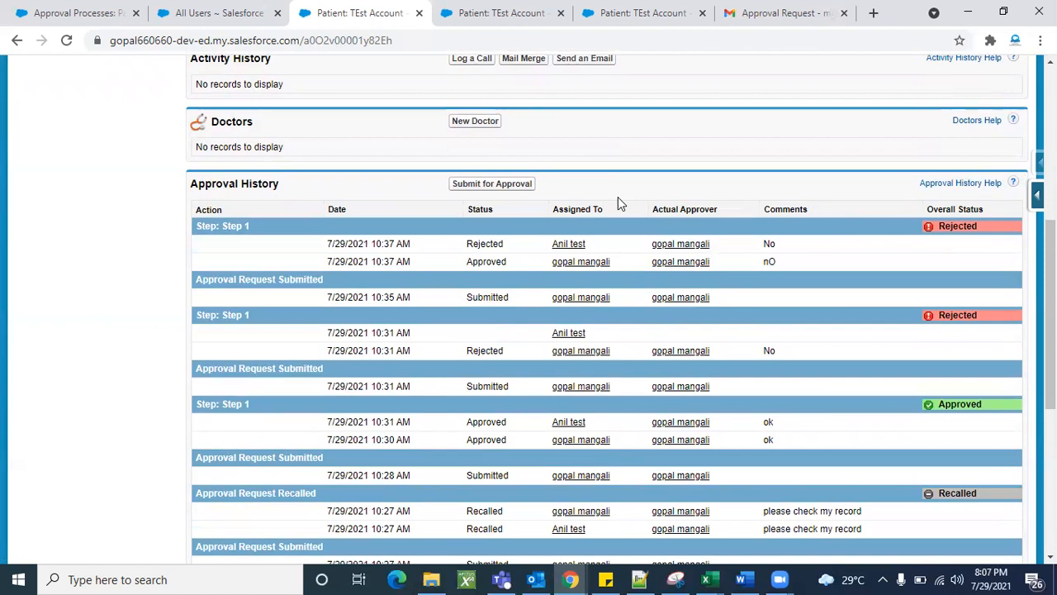
{"action": "scroll", "coordinate": [618, 196], "scroll_direction": "up", "scroll_amount": 2}
{"action": "scroll", "coordinate": [618, 196], "scroll_direction": "up", "scroll_amount": 3}
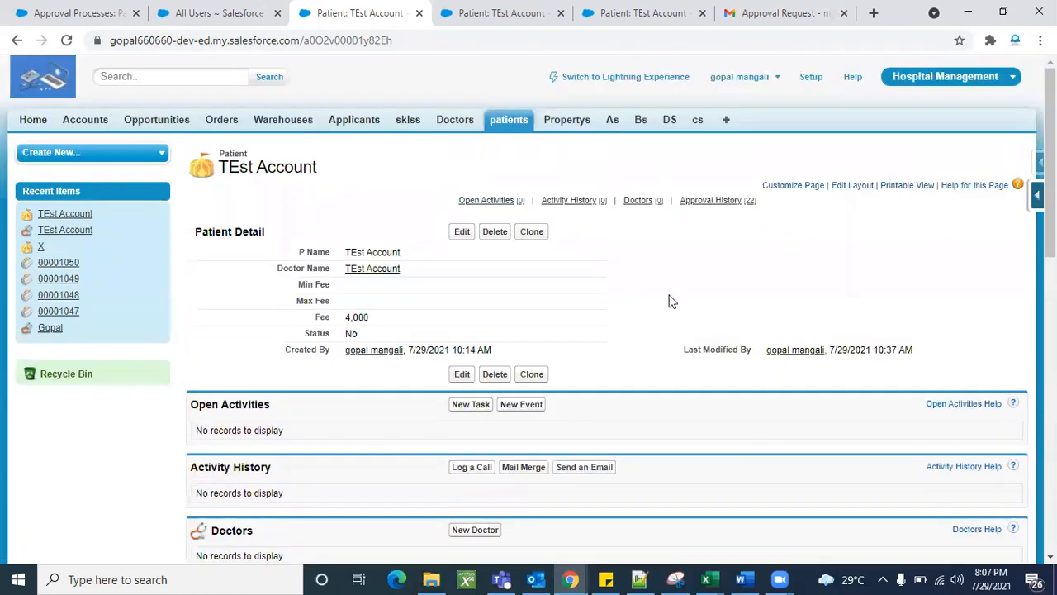
{"action": "scroll", "coordinate": [420, 285], "scroll_direction": "down", "scroll_amount": 1}
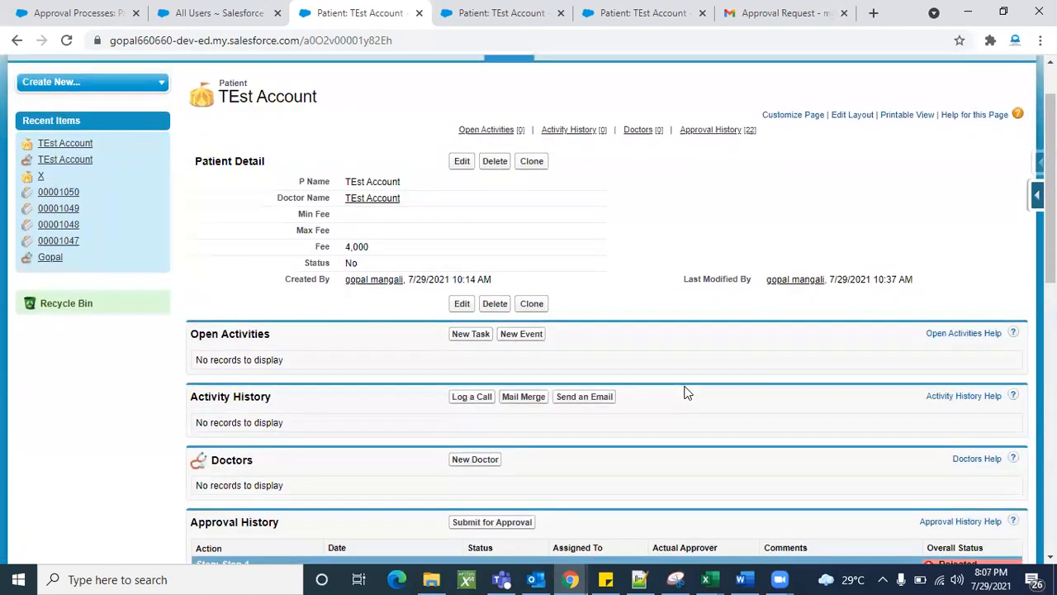
{"action": "scroll", "coordinate": [685, 390], "scroll_direction": "down", "scroll_amount": 3}
{"action": "scroll", "coordinate": [684, 393], "scroll_direction": "up", "scroll_amount": 1}
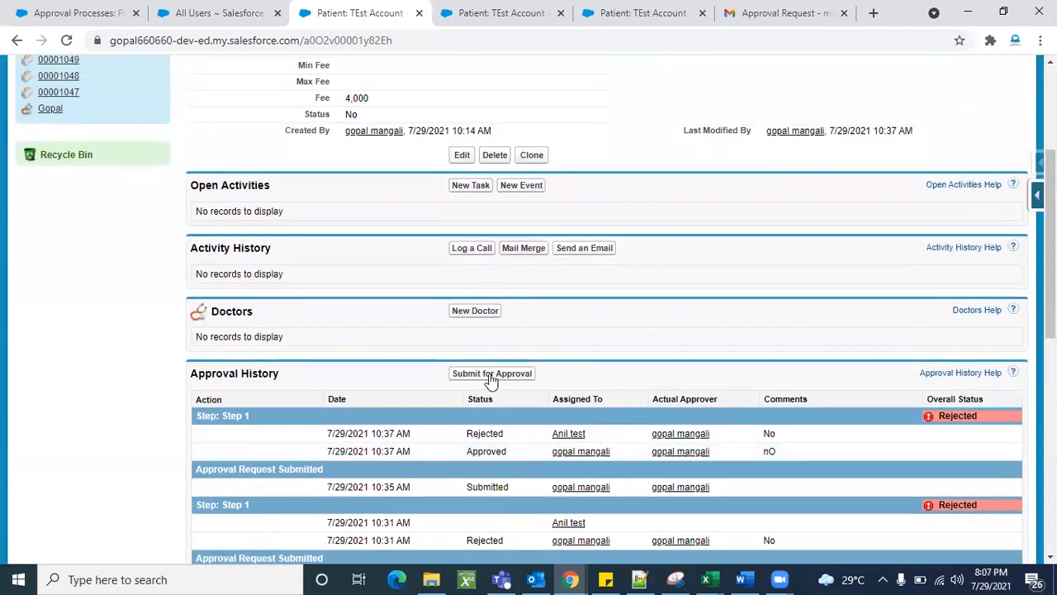
- Examine the initial submission actions of the test approval process, including the record lock and field update
{"action": "left_click", "coordinate": [74, 12]}
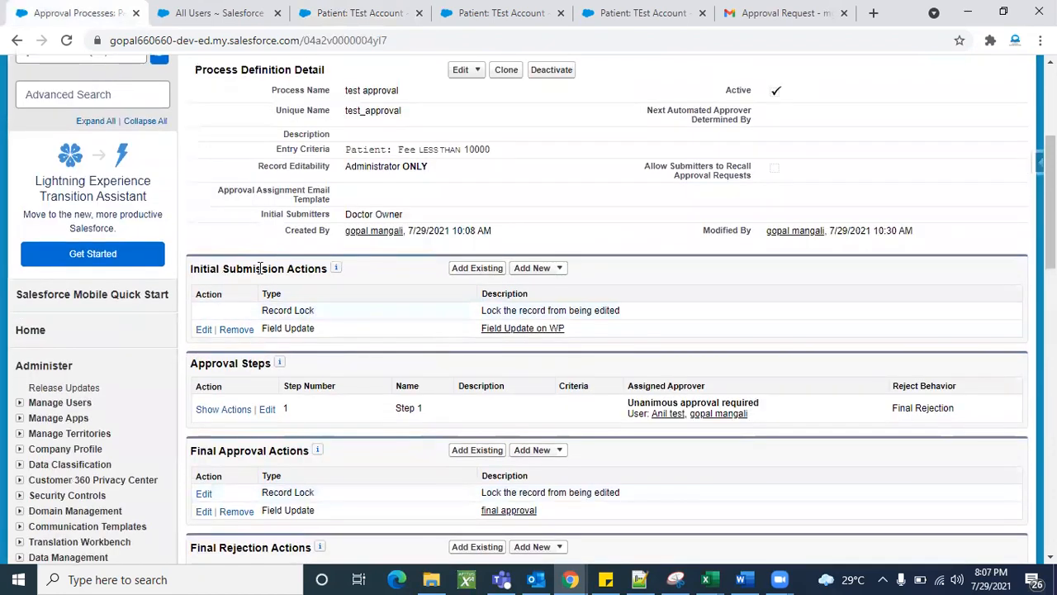
{"action": "triple_click", "coordinate": [260, 269]}
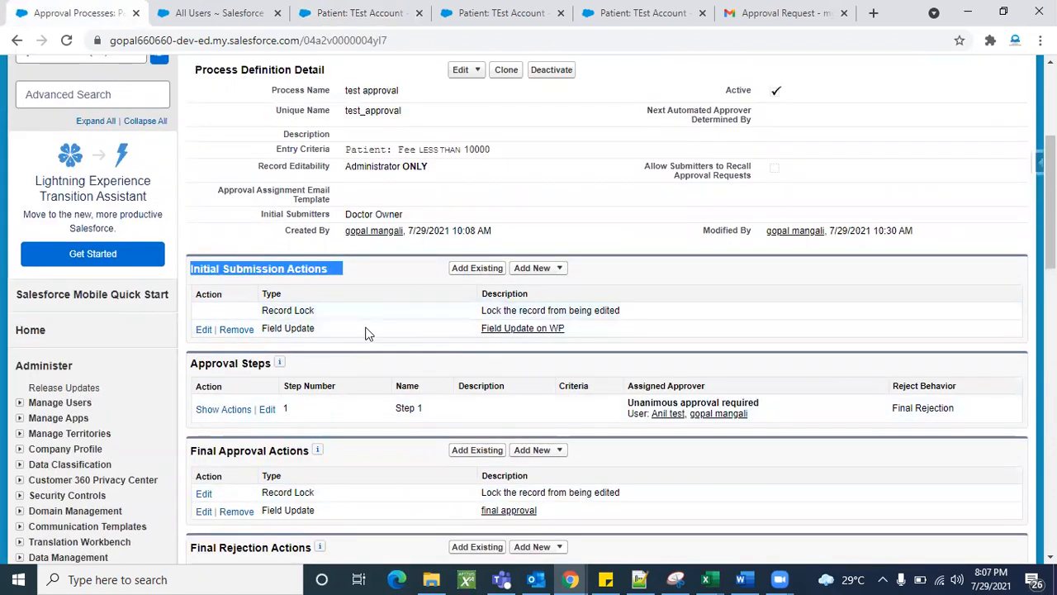
{"action": "left_click", "coordinate": [376, 286]}
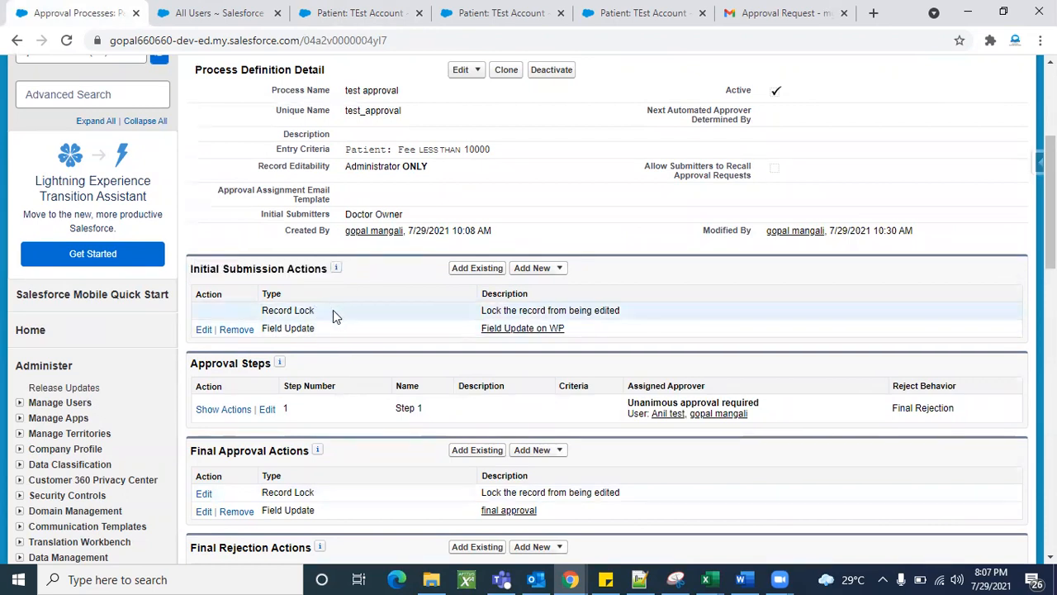
{"action": "left_click", "coordinate": [178, 13]}
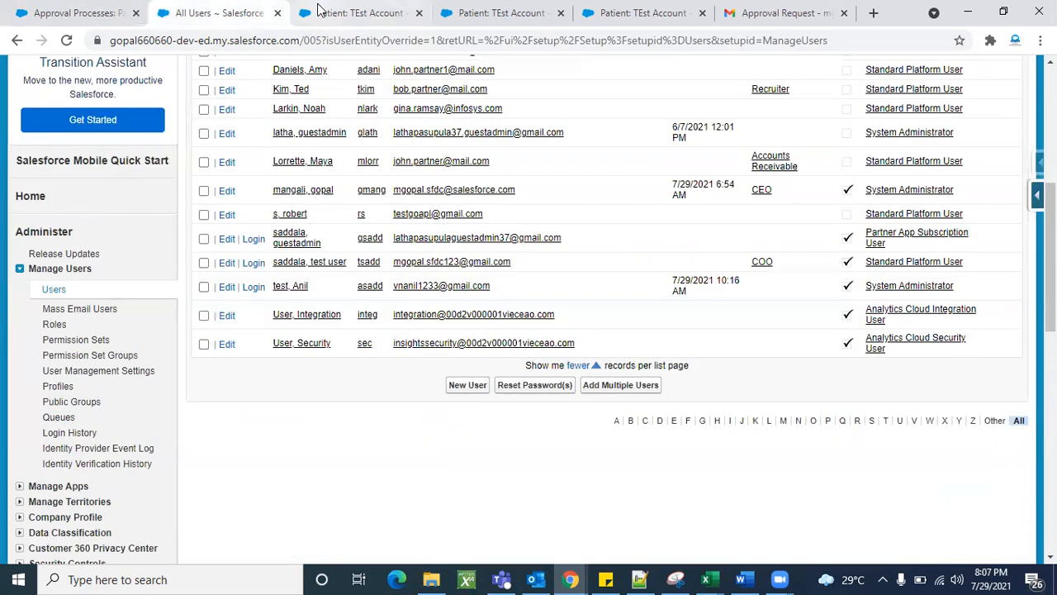
- Resubmit the TEst Account patient record for approval and accept the submission confirmation
{"action": "left_click", "coordinate": [318, 10]}
{"action": "left_click", "coordinate": [500, 378]}
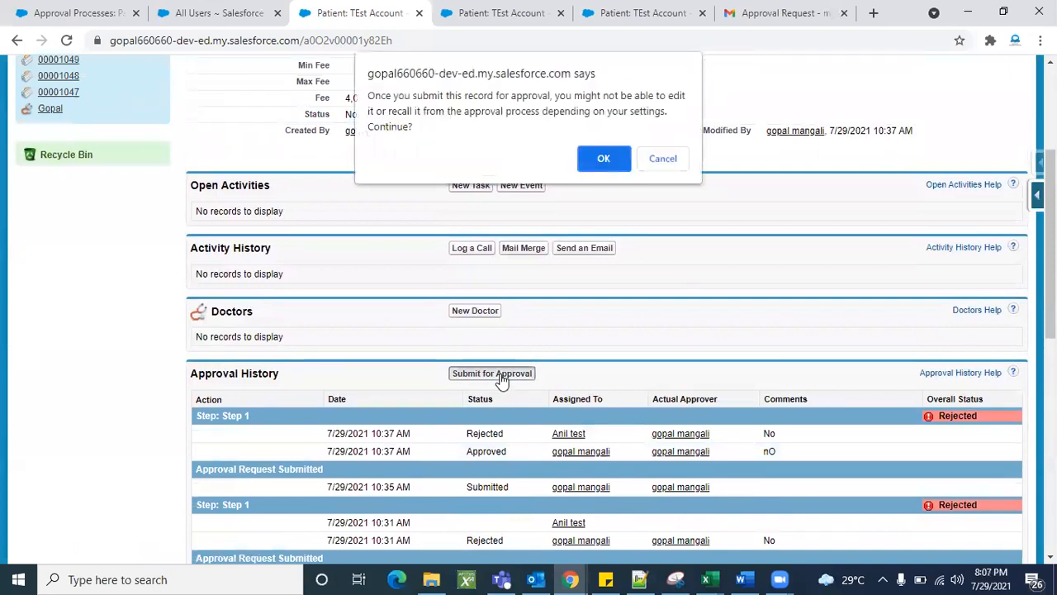
{"action": "left_click", "coordinate": [661, 160]}
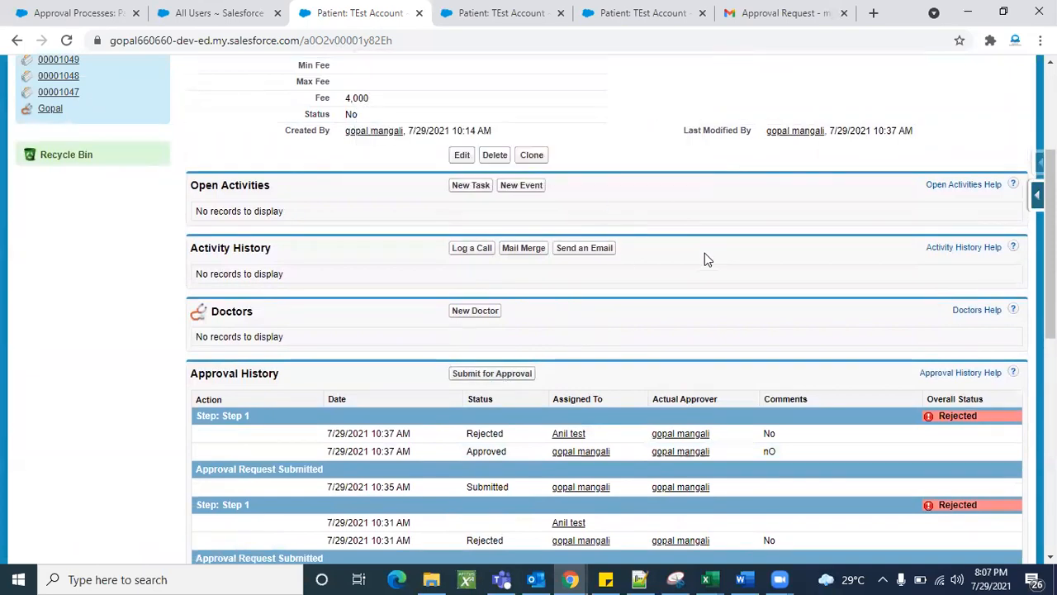
{"action": "scroll", "coordinate": [705, 253], "scroll_direction": "up", "scroll_amount": 3}
{"action": "scroll", "coordinate": [678, 356], "scroll_direction": "down", "scroll_amount": 3}
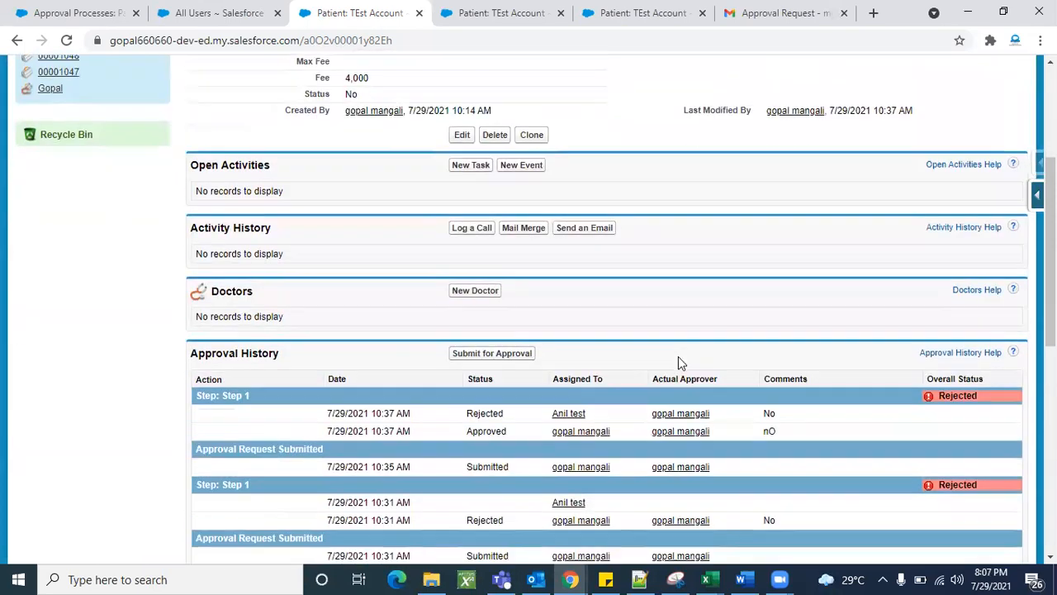
{"action": "left_click", "coordinate": [486, 355]}
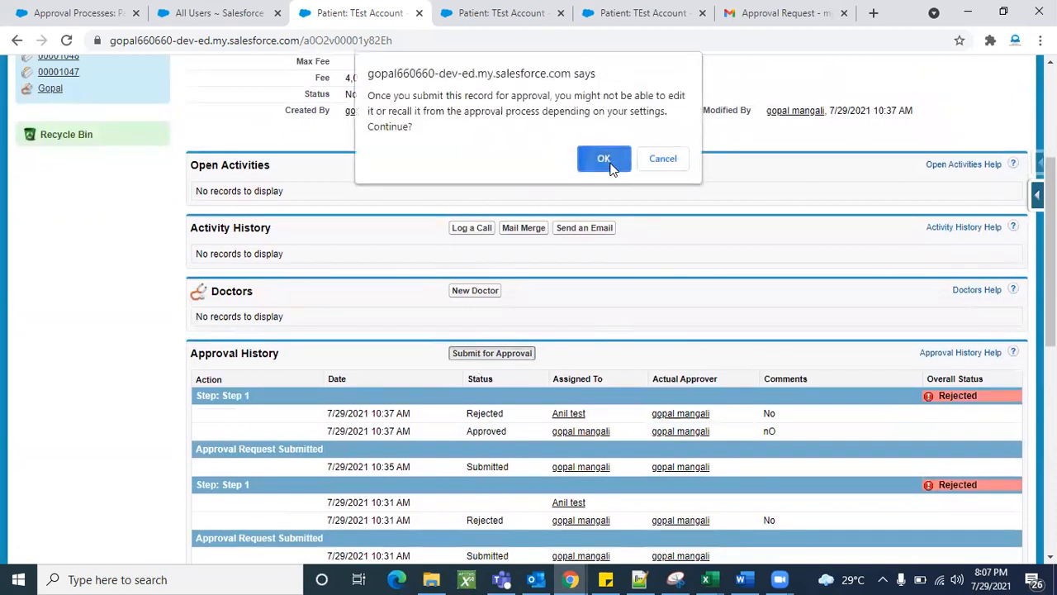
{"action": "left_click", "coordinate": [611, 165]}
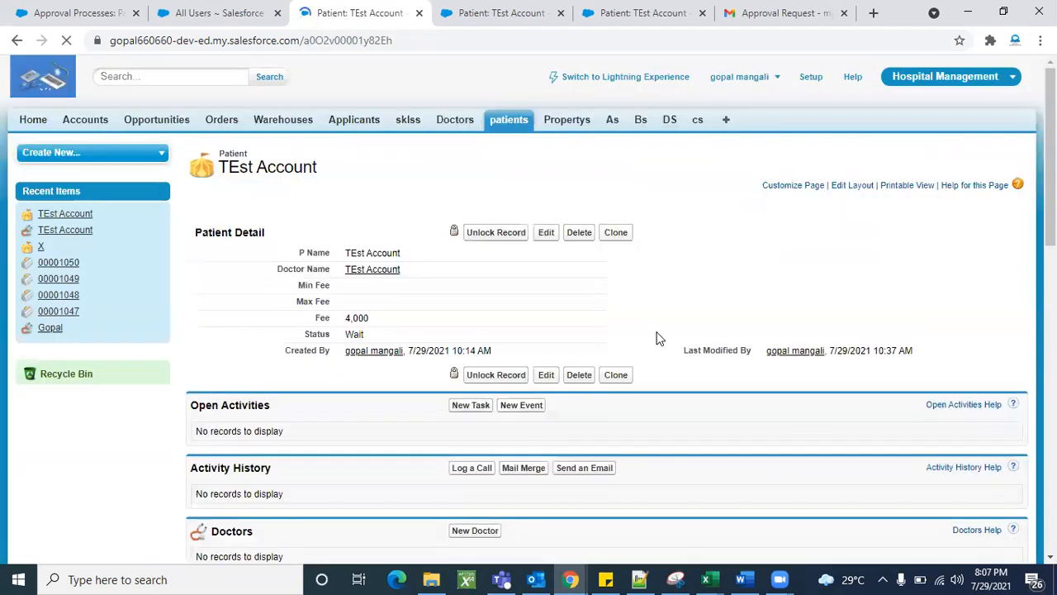
- Check the resubmitted patient's Status, lock and approval history, and review the test approval process's criteria, approval step and final actions
{"action": "scroll", "coordinate": [800, 372], "scroll_direction": "down", "scroll_amount": 1}
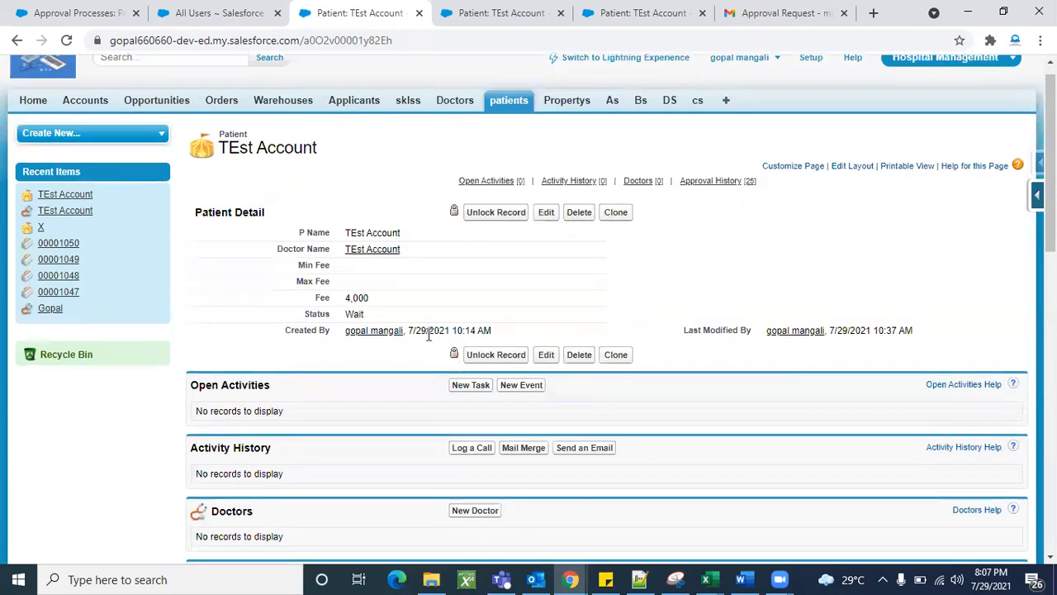
{"action": "scroll", "coordinate": [729, 358], "scroll_direction": "down", "scroll_amount": 6}
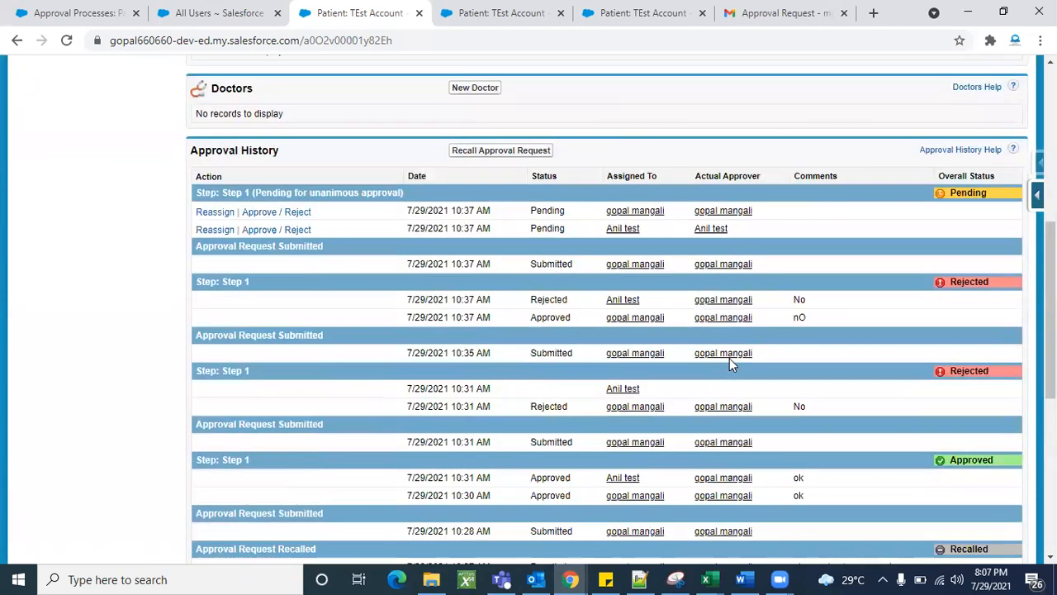
{"action": "scroll", "coordinate": [944, 265], "scroll_direction": "up", "scroll_amount": 1}
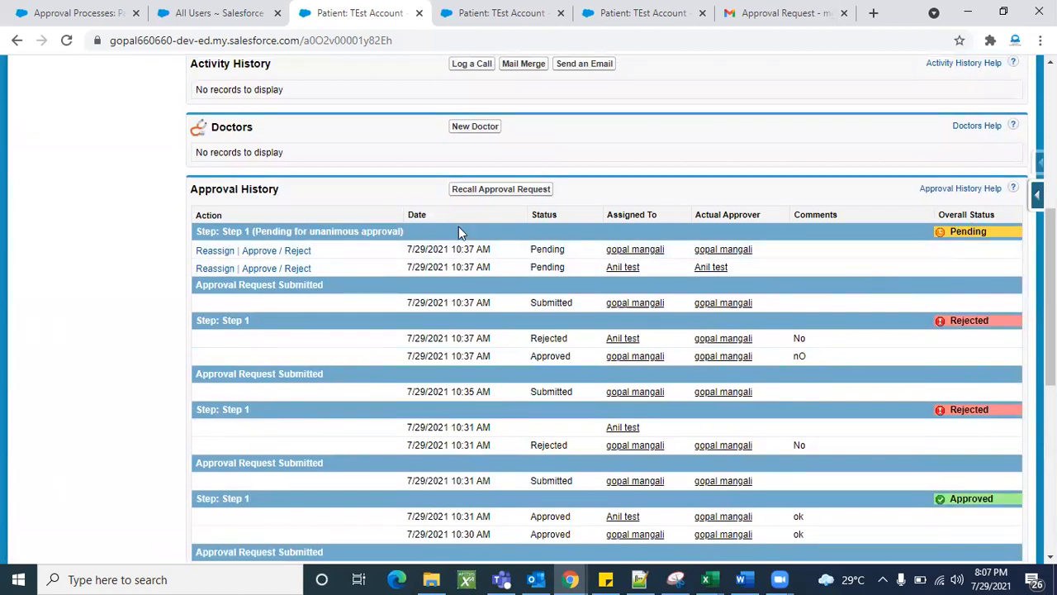
{"action": "scroll", "coordinate": [791, 233], "scroll_direction": "up", "scroll_amount": 3}
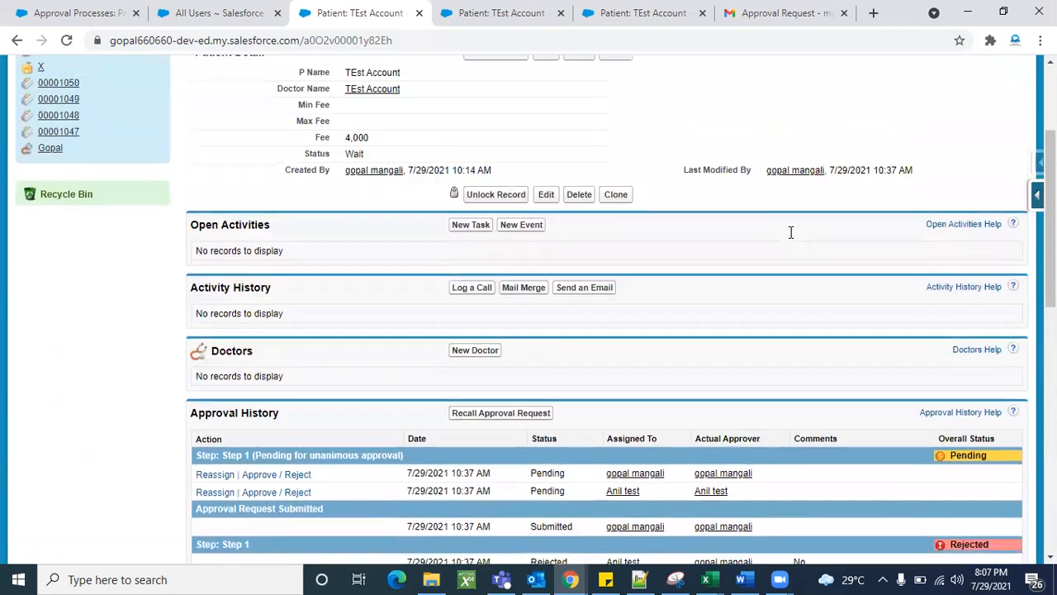
{"action": "left_click", "coordinate": [95, 15]}
{"action": "scroll", "coordinate": [636, 376], "scroll_direction": "up", "scroll_amount": 2}
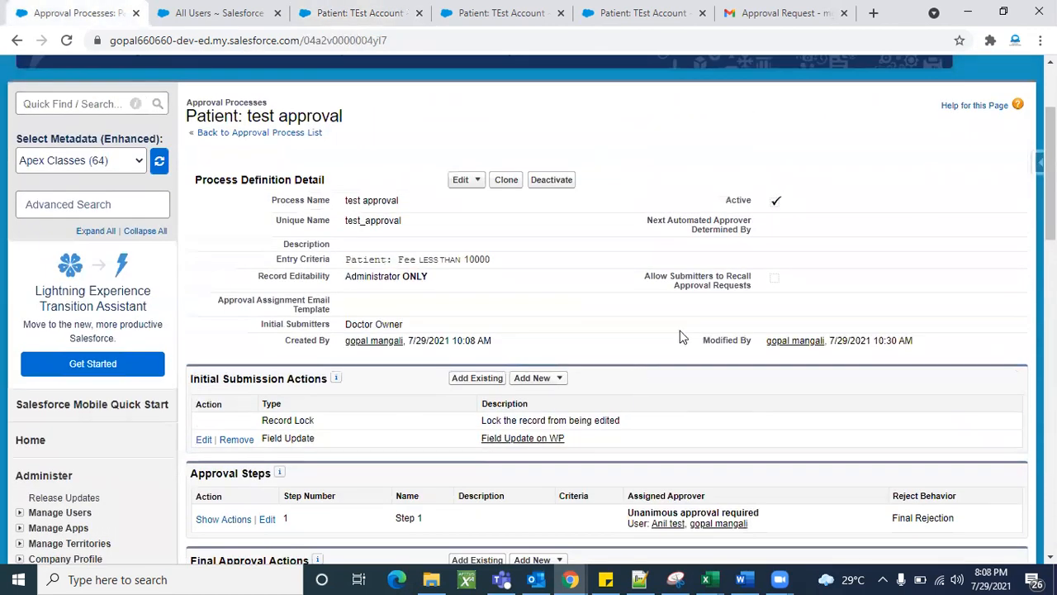
{"action": "scroll", "coordinate": [737, 405], "scroll_direction": "down", "scroll_amount": 5}
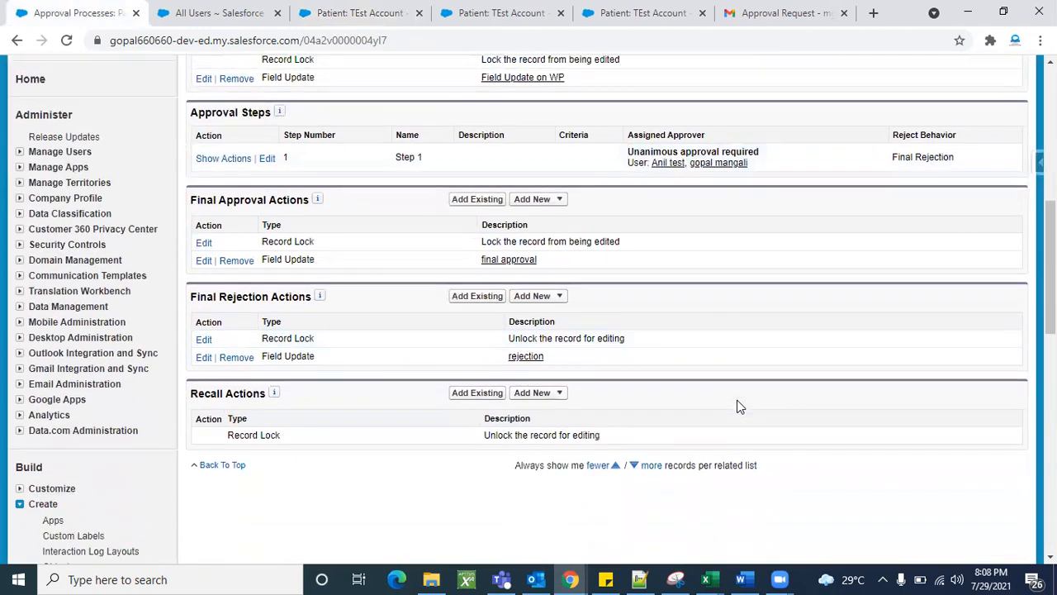
{"action": "scroll", "coordinate": [740, 406], "scroll_direction": "up", "scroll_amount": 2}
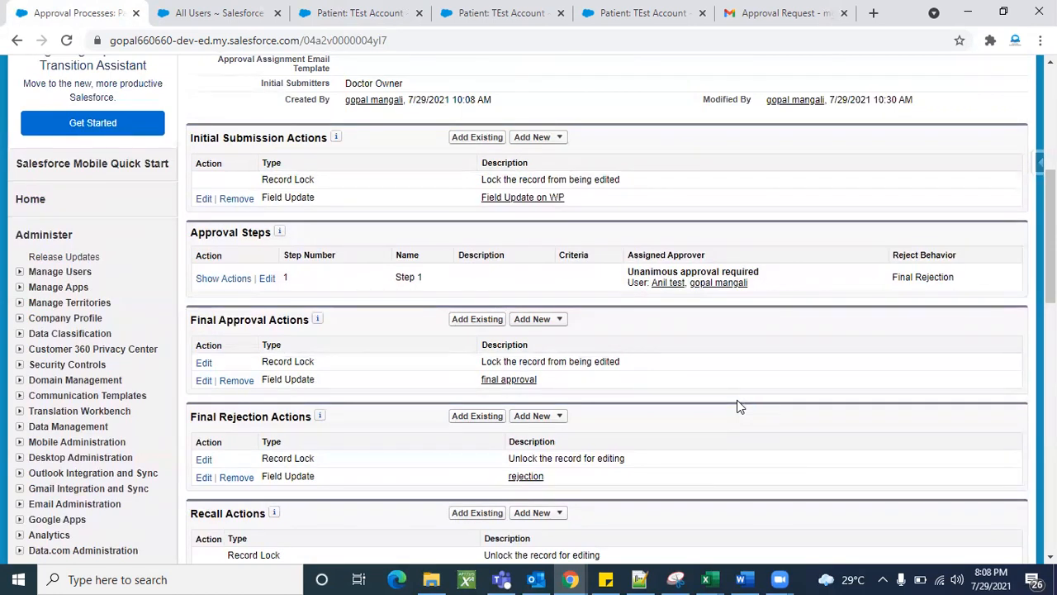
{"action": "scroll", "coordinate": [830, 372], "scroll_direction": "up", "scroll_amount": 2}
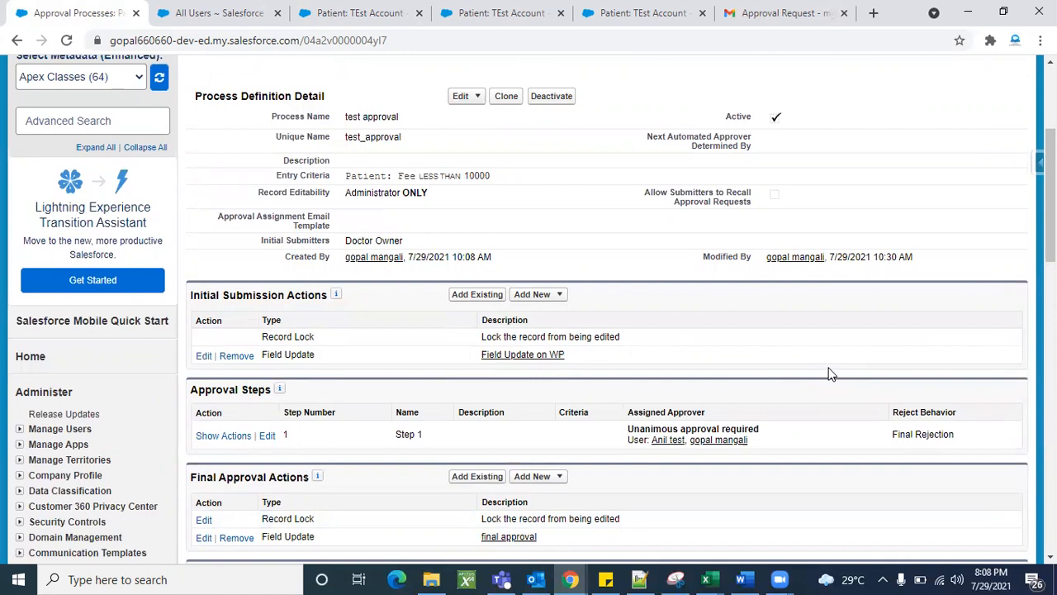
- Start a new patient record with the P Name Number of Users
{"action": "left_click", "coordinate": [404, 12]}
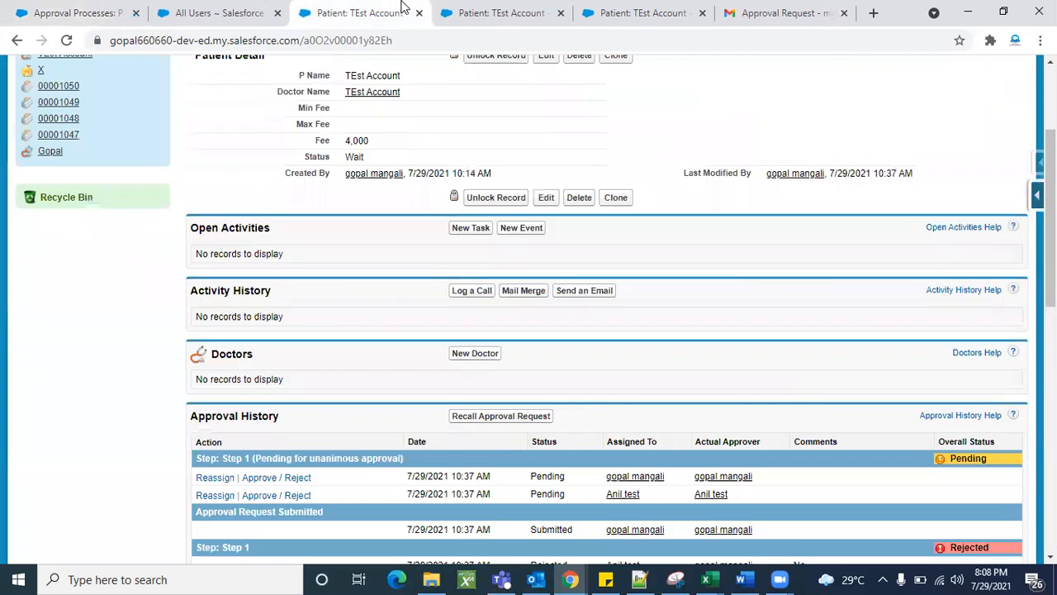
{"action": "scroll", "coordinate": [601, 195], "scroll_direction": "up", "scroll_amount": 2}
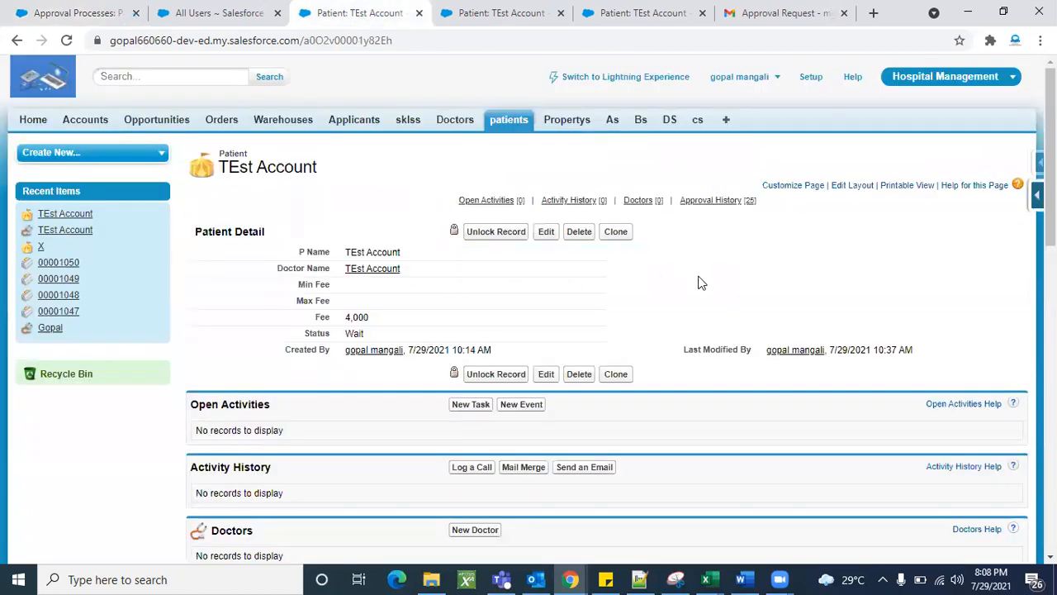
{"action": "left_click", "coordinate": [508, 120]}
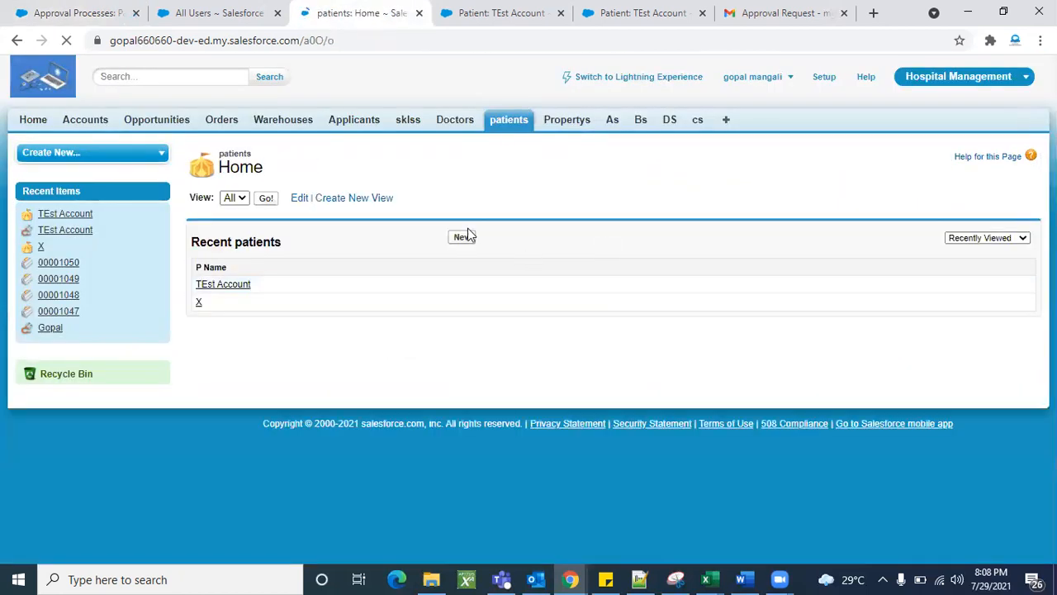
{"action": "left_click", "coordinate": [462, 237]}
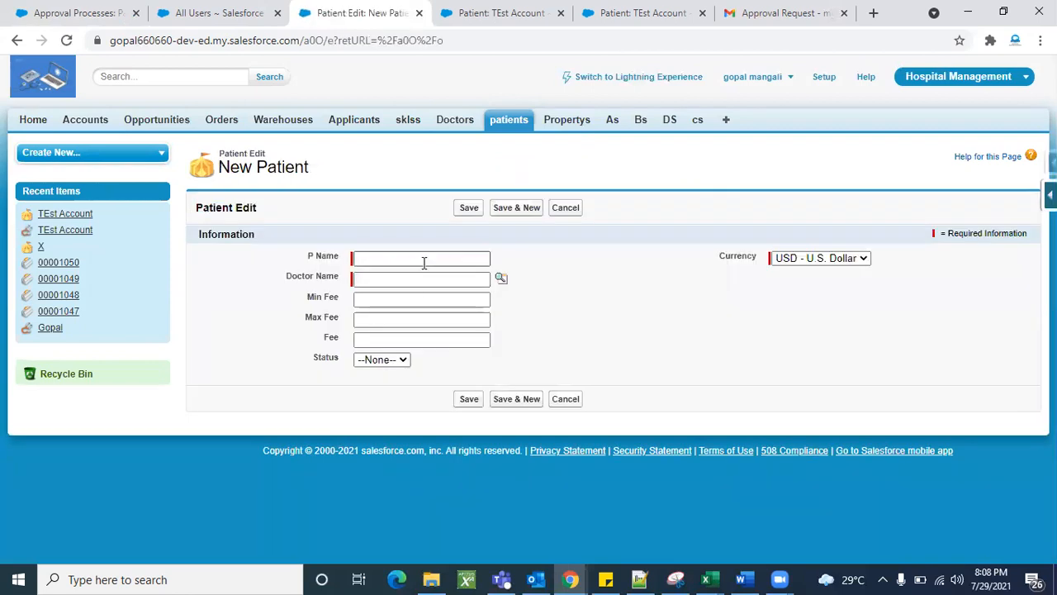
{"action": "left_click", "coordinate": [421, 262]}
{"action": "left_click", "coordinate": [412, 318]}
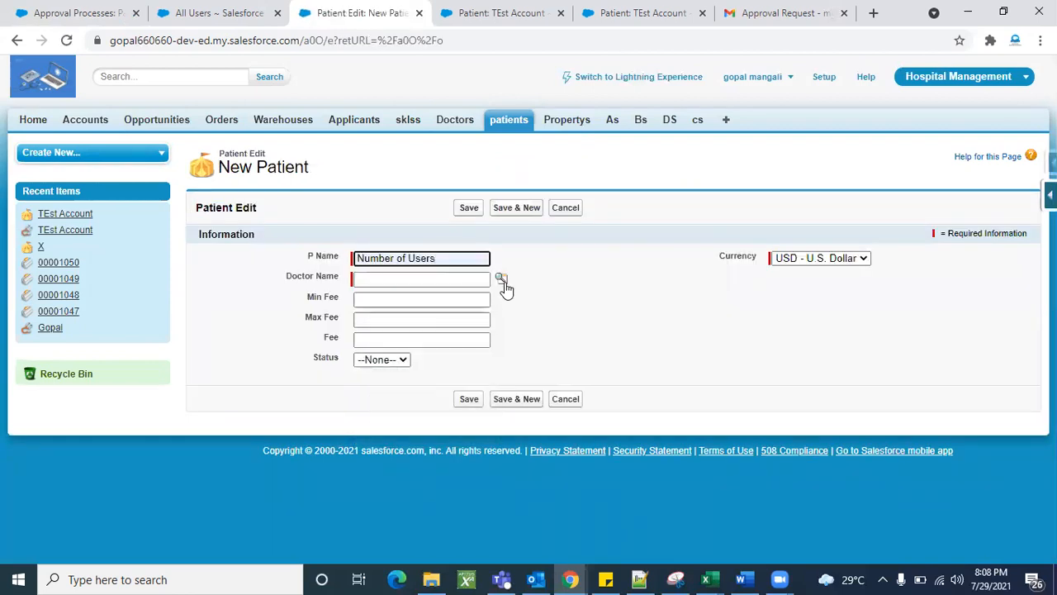
- Assign the doctor Is Milestone Billing? to the new patient, set the Fee to 1000 and save the record
{"action": "left_click", "coordinate": [503, 281]}
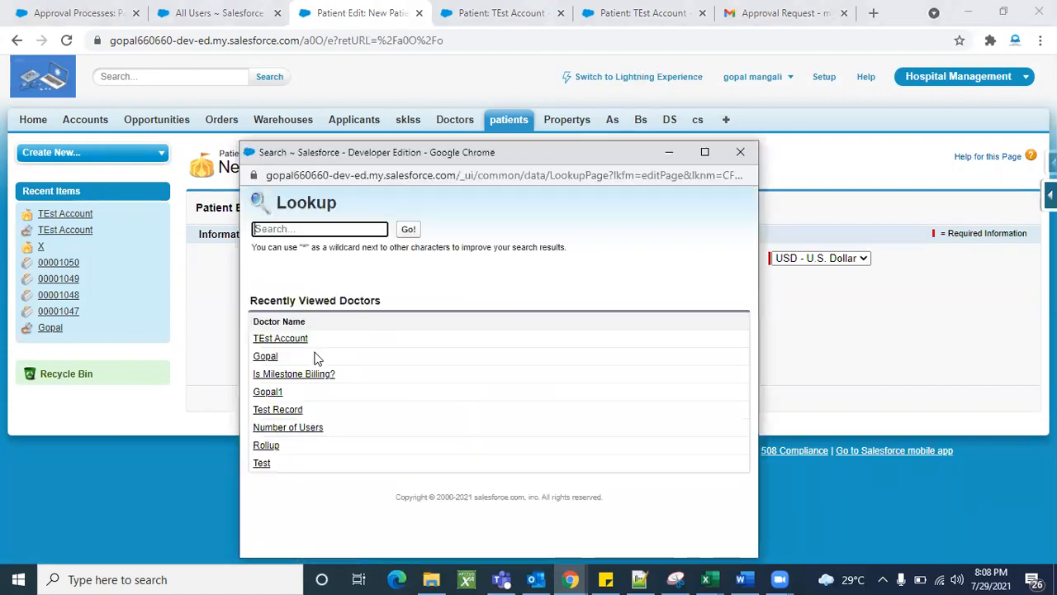
{"action": "left_click", "coordinate": [285, 374]}
{"action": "left_click", "coordinate": [450, 341]}
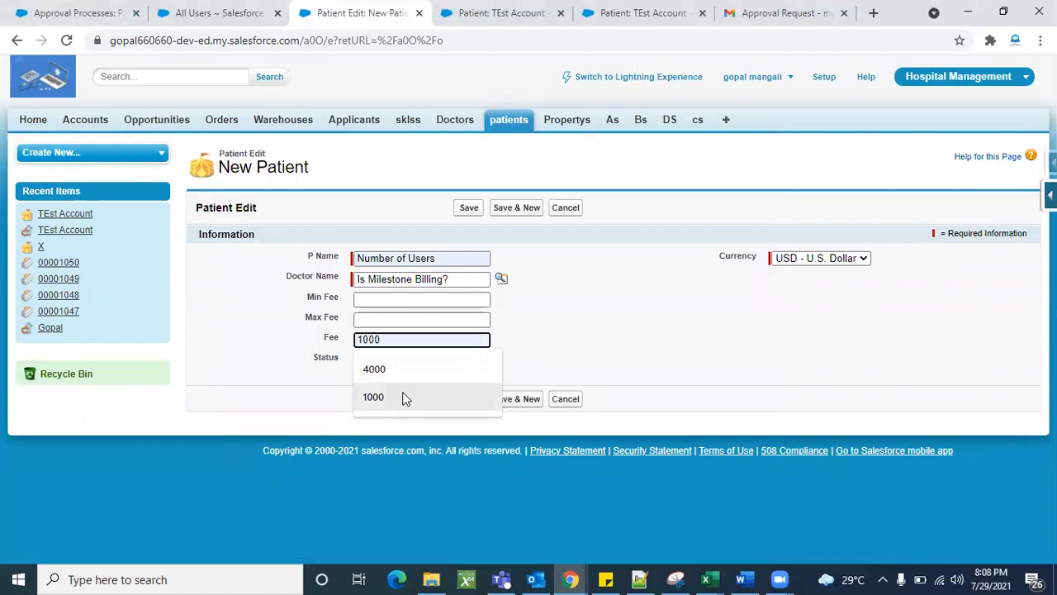
{"action": "left_click", "coordinate": [404, 397]}
{"action": "left_click", "coordinate": [468, 208]}
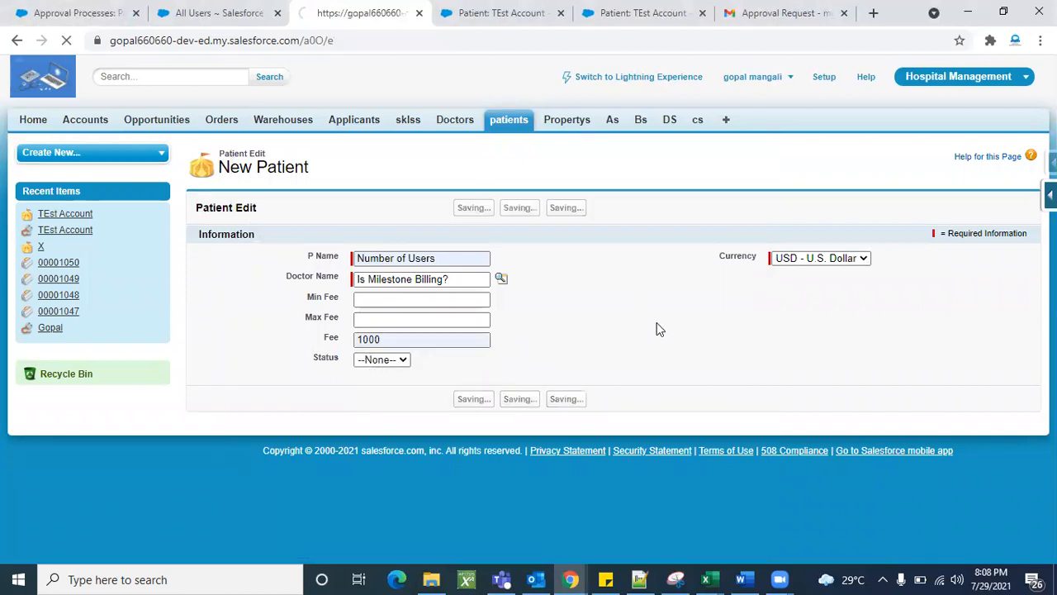
- Review the new patient's details, and switch to Gmail to check the inbox for the latest approval request emails
{"action": "scroll", "coordinate": [598, 373], "scroll_direction": "down", "scroll_amount": 3}
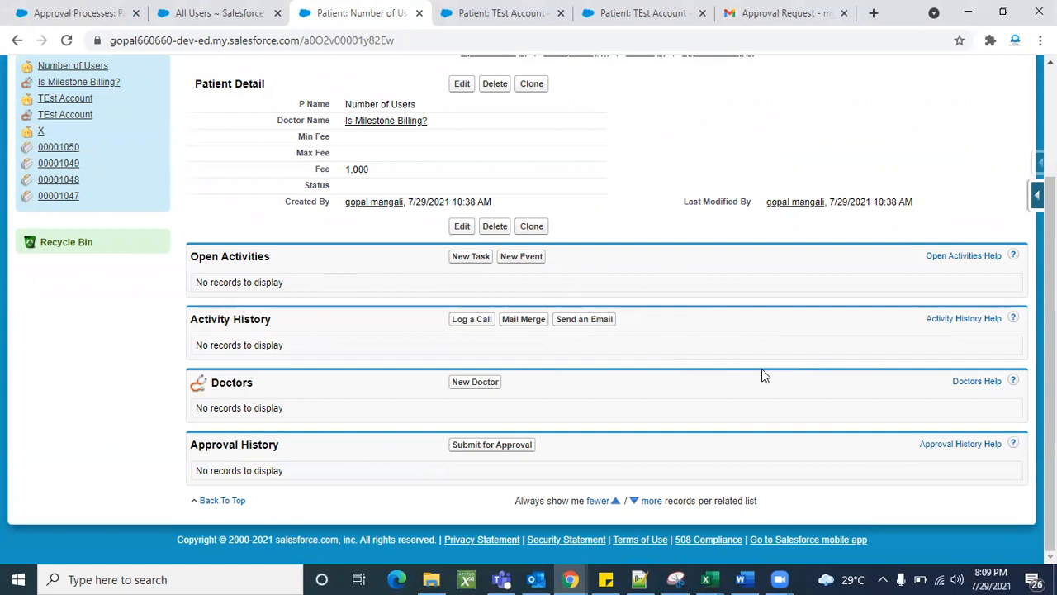
{"action": "scroll", "coordinate": [762, 368], "scroll_direction": "up", "scroll_amount": 1}
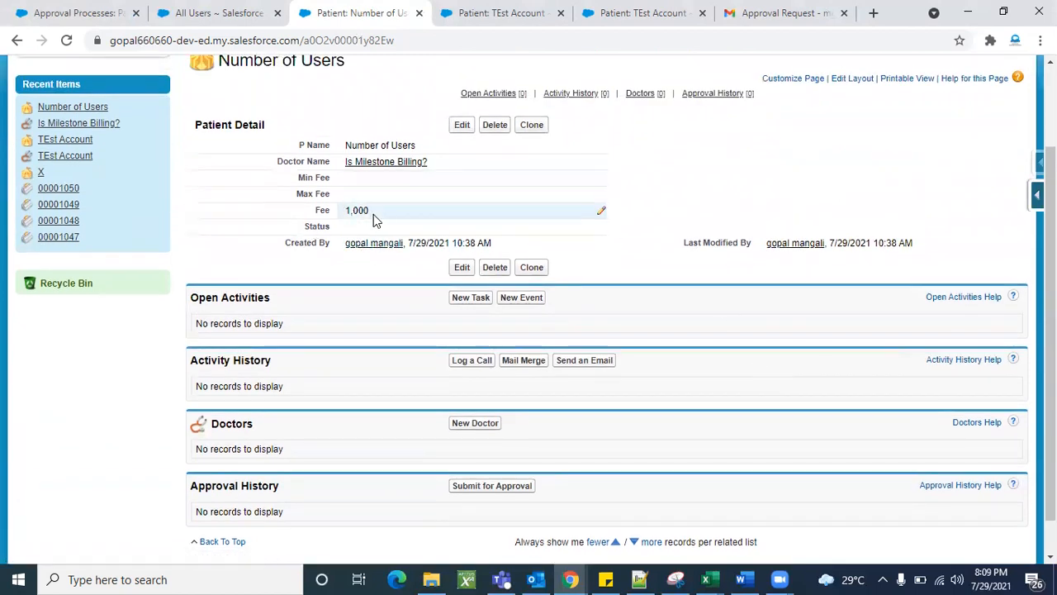
{"action": "left_click", "coordinate": [743, 12]}
{"action": "left_click", "coordinate": [218, 123]}
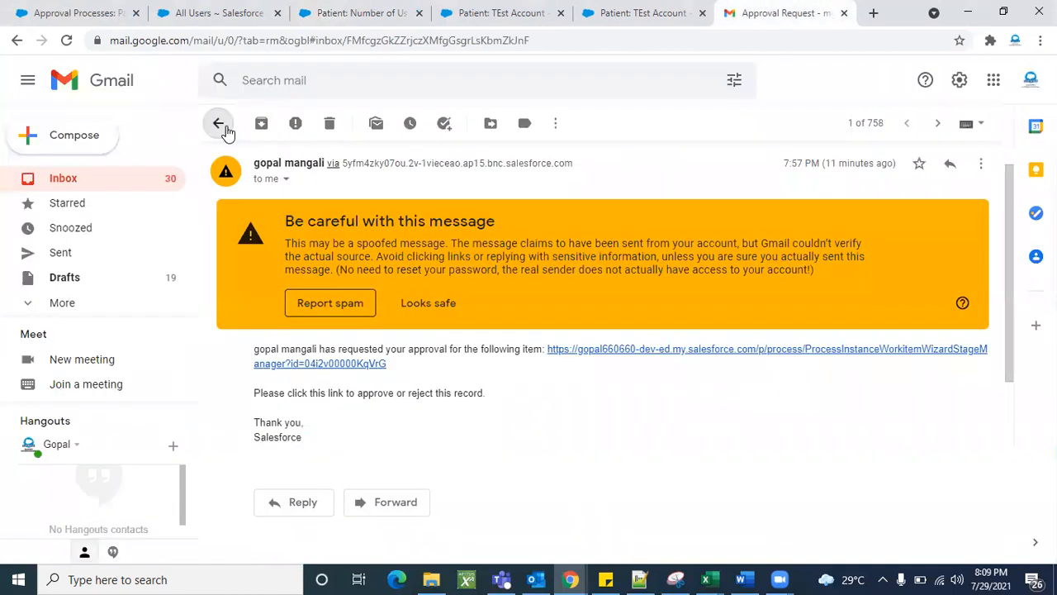
{"action": "left_click", "coordinate": [264, 124]}
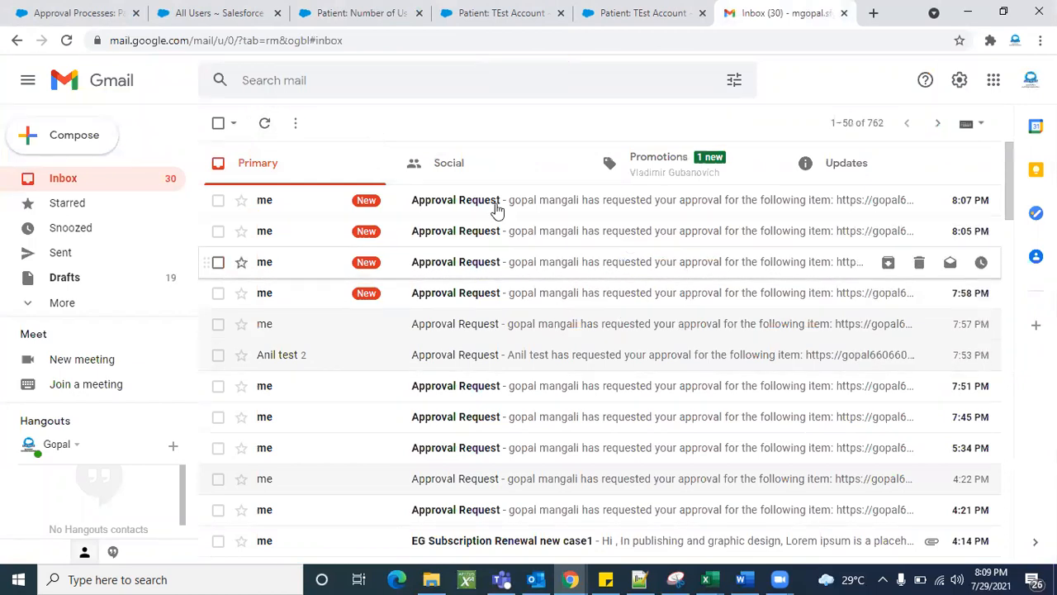
{"action": "left_click", "coordinate": [240, 15]}
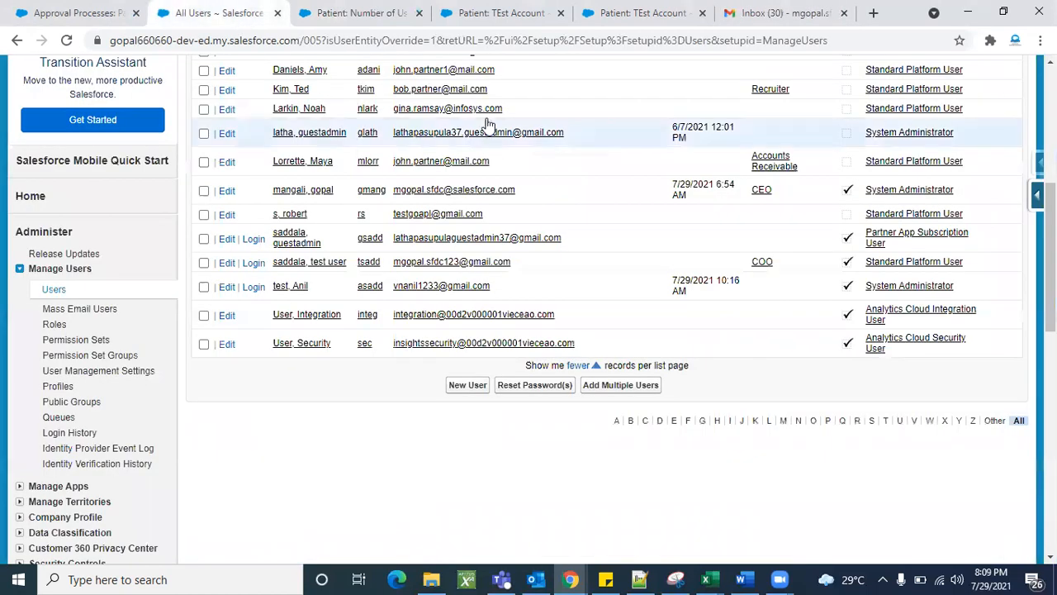
- Submit the Number of Users patient record for approval and check its Approval History
{"action": "left_click", "coordinate": [355, 13]}
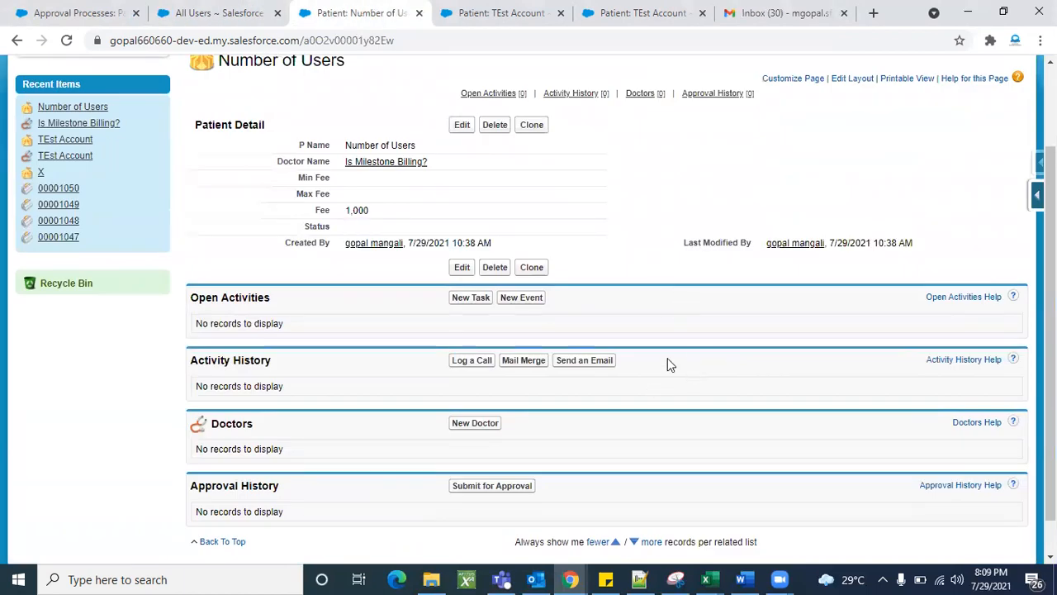
{"action": "scroll", "coordinate": [723, 365], "scroll_direction": "down", "scroll_amount": 1}
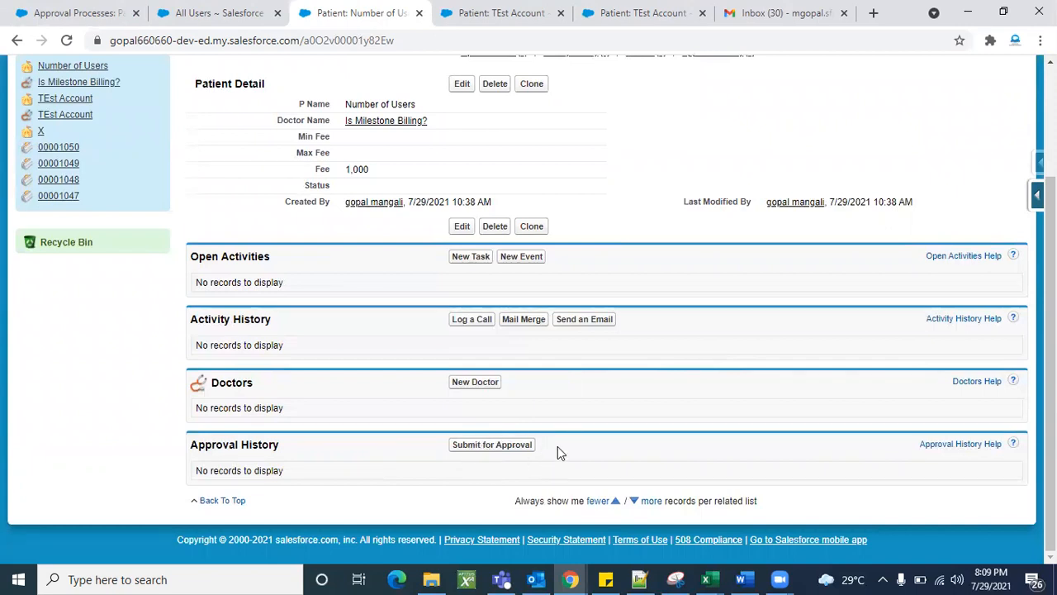
{"action": "scroll", "coordinate": [725, 373], "scroll_direction": "up", "scroll_amount": 2}
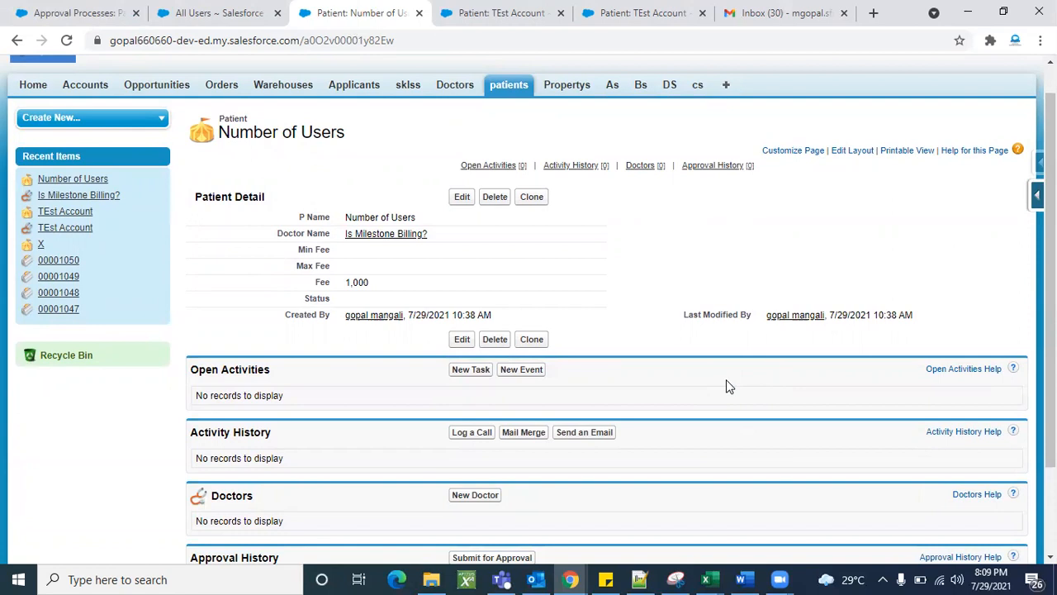
{"action": "scroll", "coordinate": [727, 385], "scroll_direction": "down", "scroll_amount": 3}
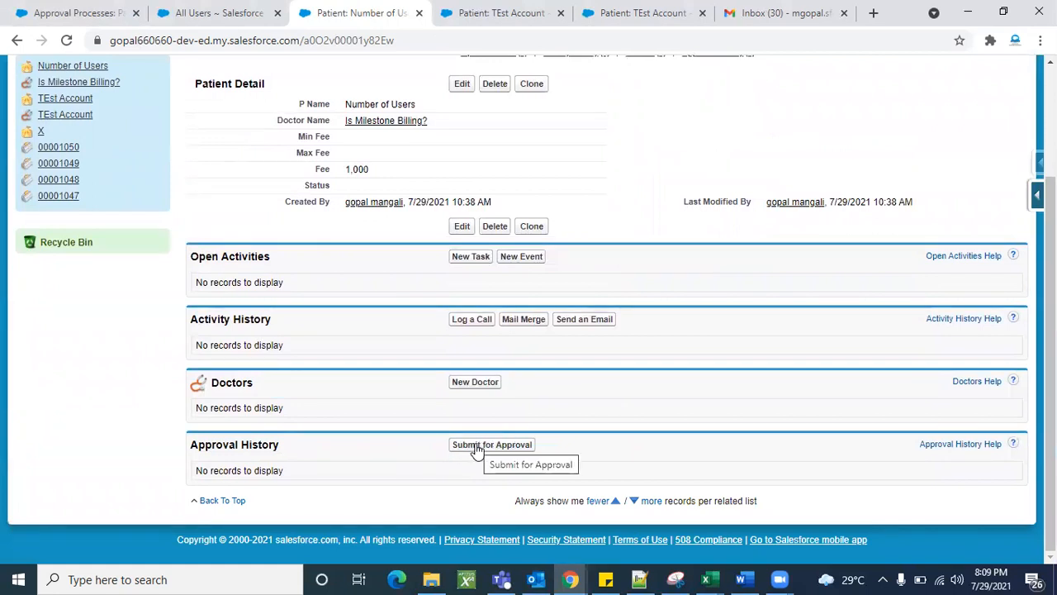
{"action": "scroll", "coordinate": [684, 426], "scroll_direction": "up", "scroll_amount": 1}
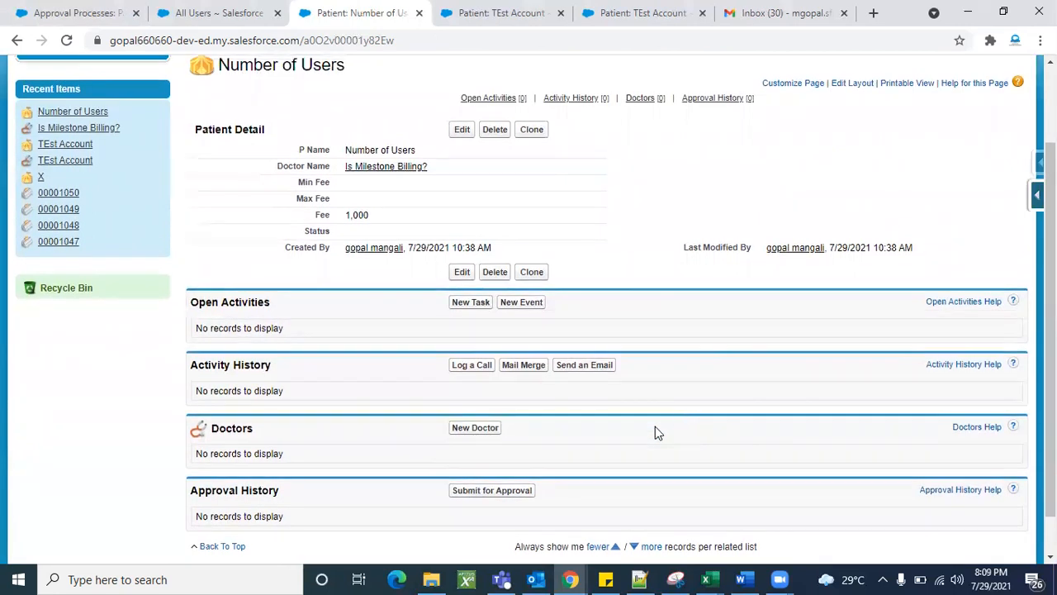
{"action": "scroll", "coordinate": [656, 432], "scroll_direction": "down", "scroll_amount": 1}
{"action": "left_click", "coordinate": [488, 448]}
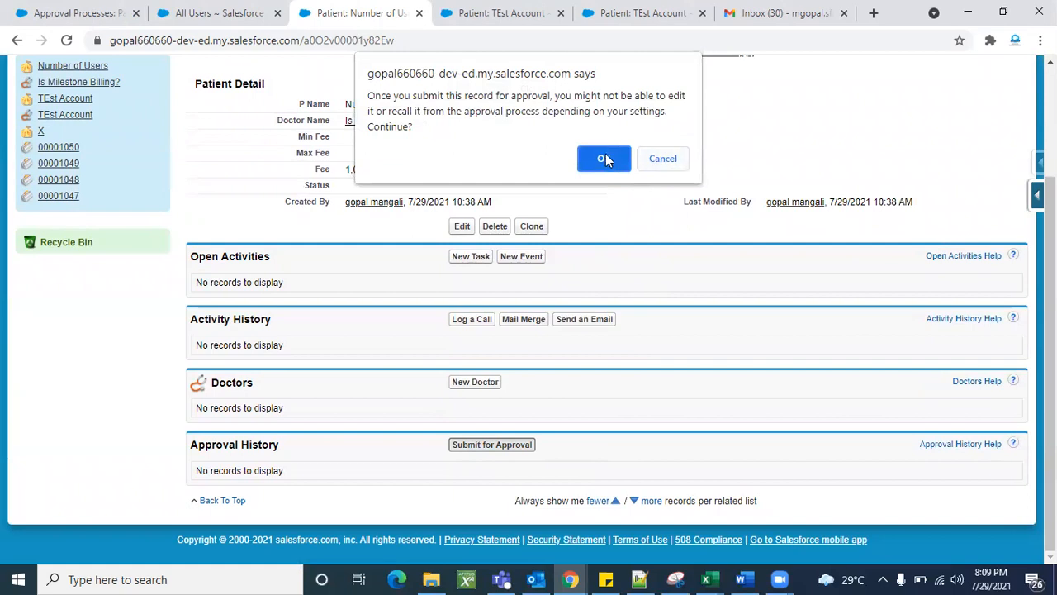
{"action": "left_click", "coordinate": [604, 159]}
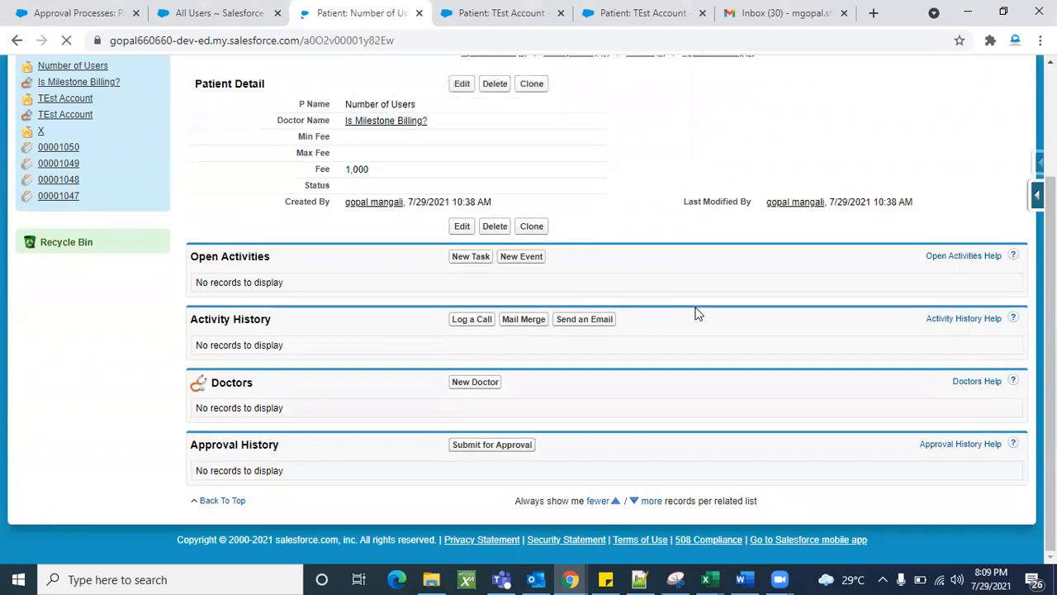
{"action": "scroll", "coordinate": [710, 389], "scroll_direction": "down", "scroll_amount": 3}
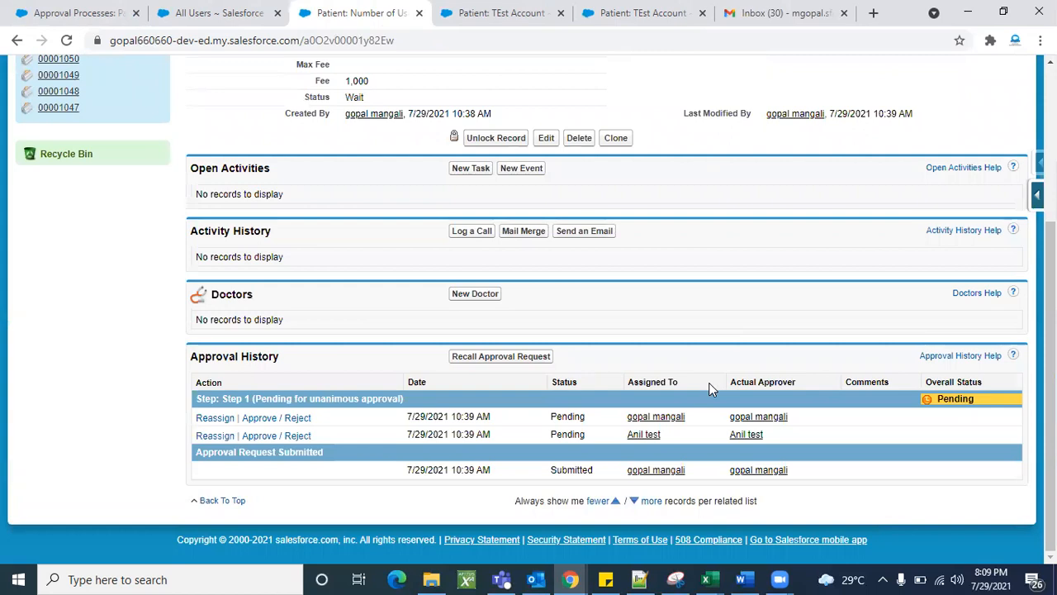
{"action": "triple_click", "coordinate": [234, 361]}
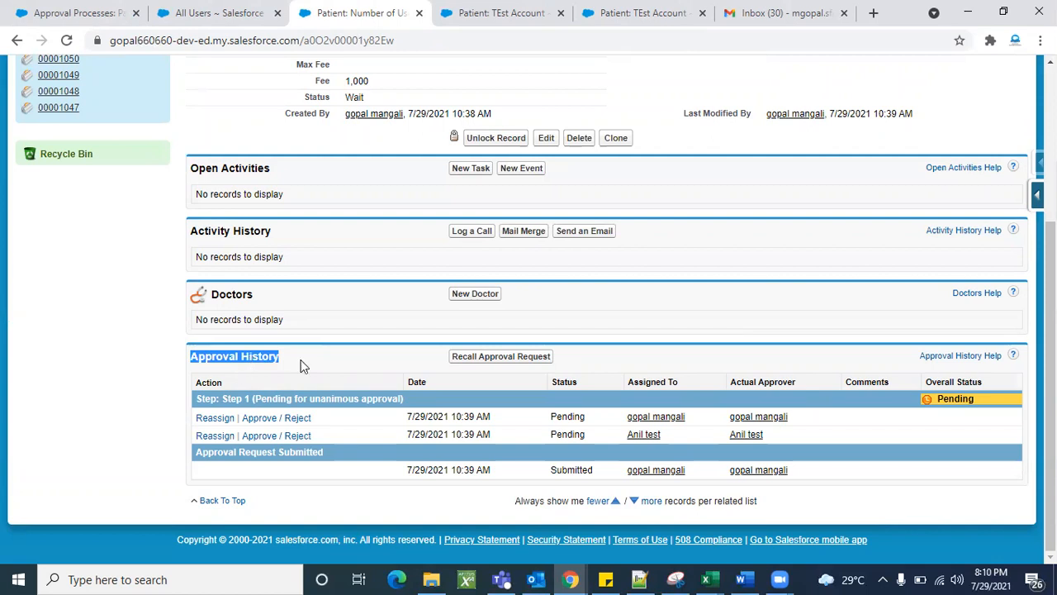
- Remove the Approval History related list from the Patient page layout and save the layout
{"action": "left_click", "coordinate": [253, 361]}
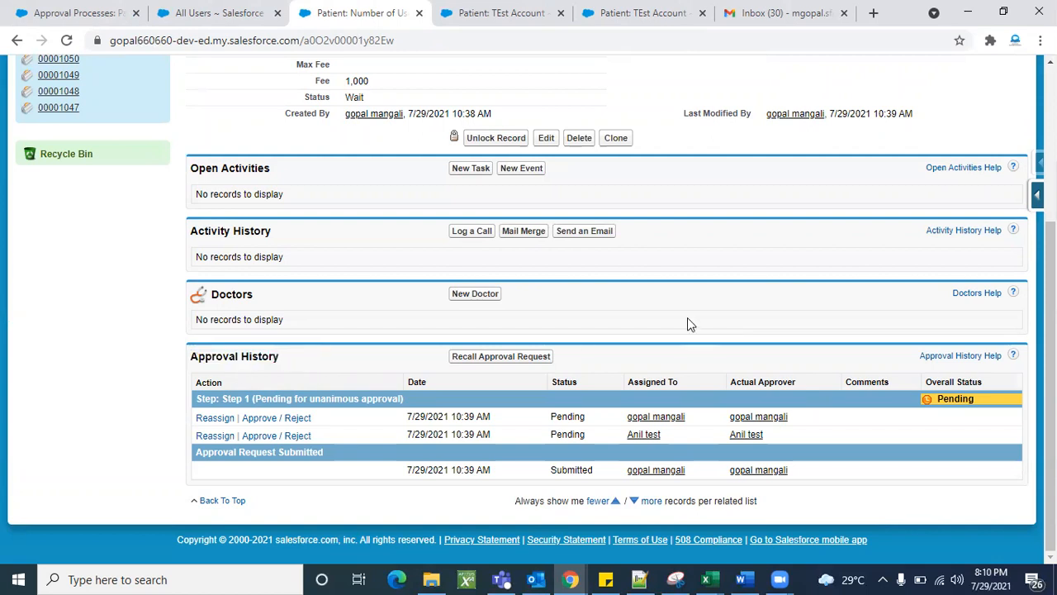
{"action": "scroll", "coordinate": [687, 318], "scroll_direction": "up", "scroll_amount": 3}
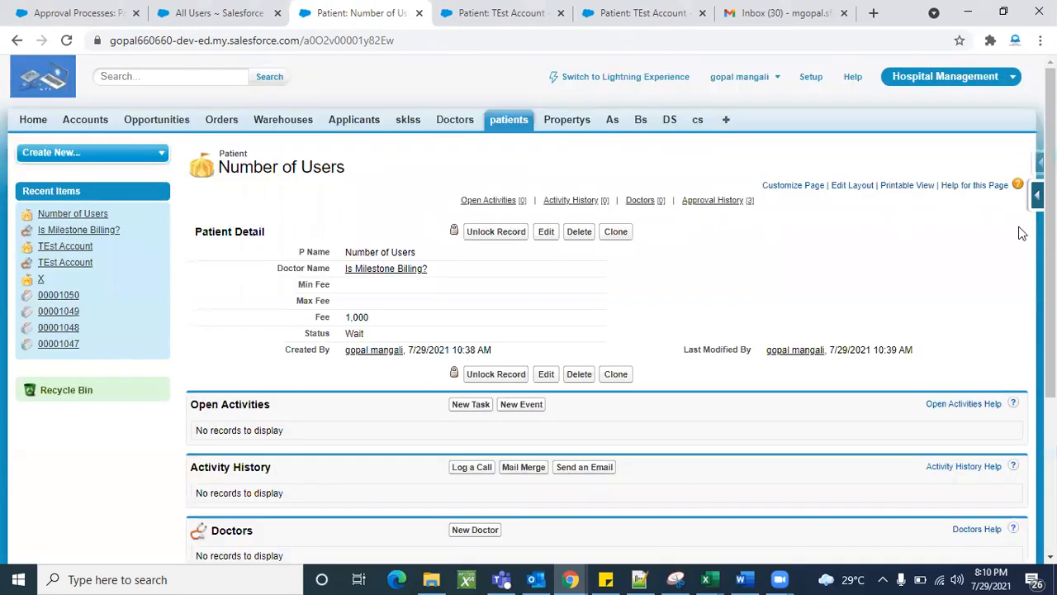
{"action": "left_click", "coordinate": [859, 190]}
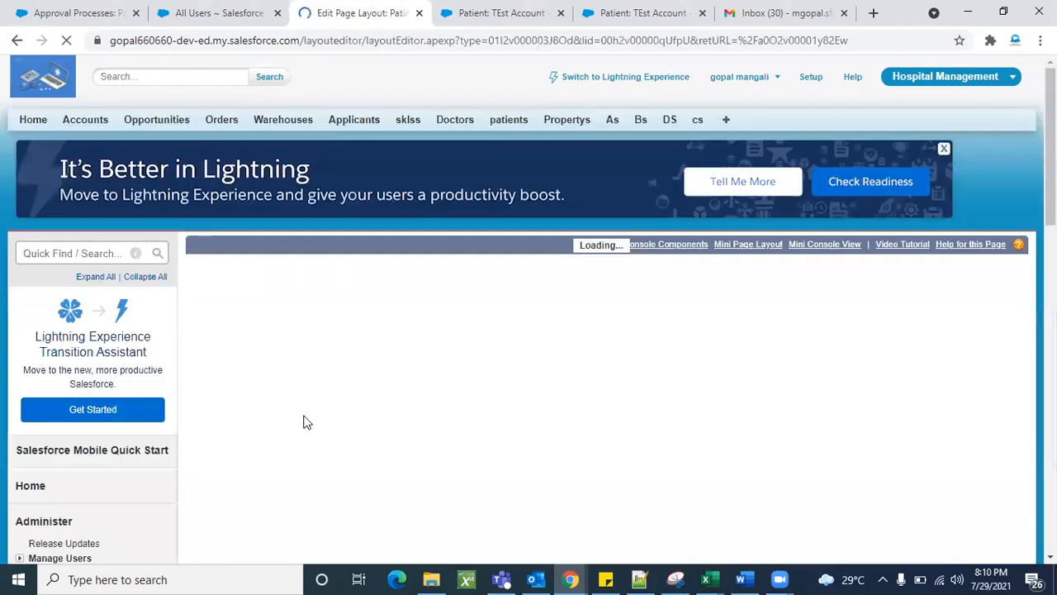
{"action": "scroll", "coordinate": [303, 421], "scroll_direction": "down", "scroll_amount": 5}
{"action": "scroll", "coordinate": [440, 331], "scroll_direction": "down", "scroll_amount": 6}
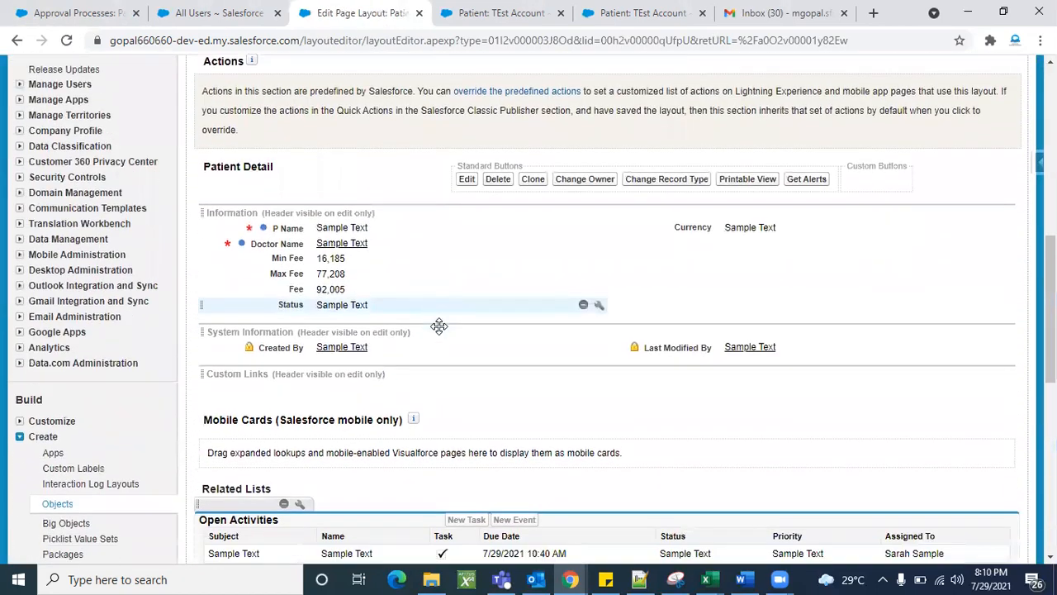
{"action": "scroll", "coordinate": [320, 417], "scroll_direction": "down", "scroll_amount": 3}
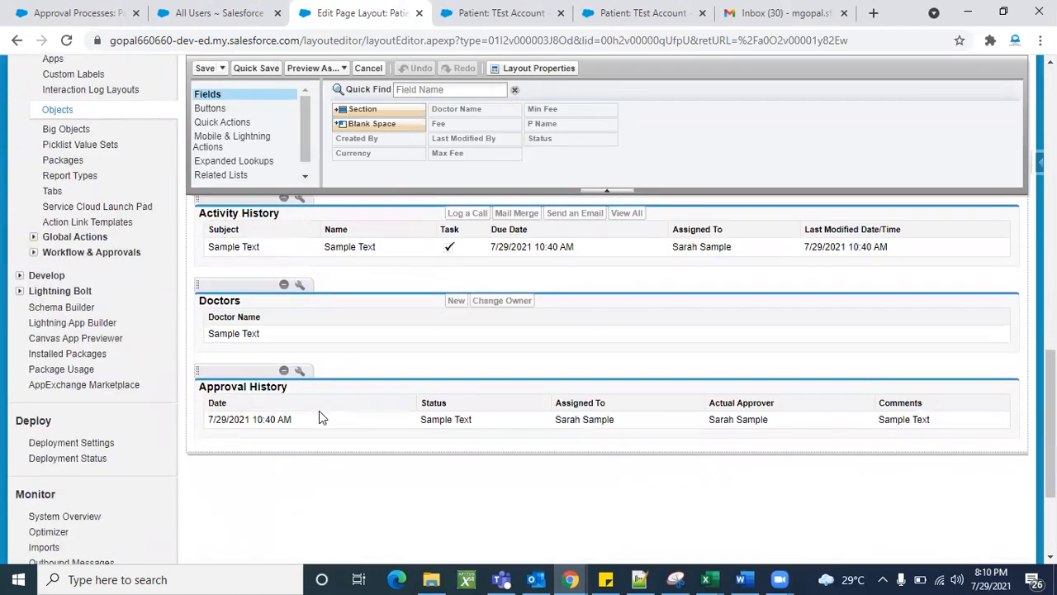
{"action": "left_click", "coordinate": [284, 372]}
{"action": "left_click", "coordinate": [204, 69]}
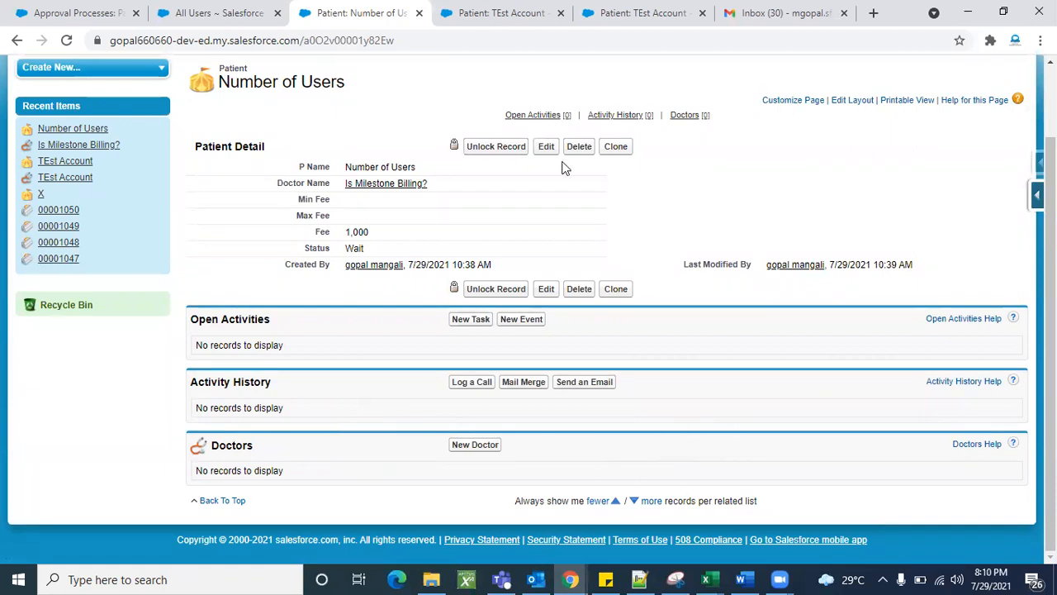
- Unlock the Number of Users patient record, accepting the confirmation
{"action": "left_click", "coordinate": [473, 149]}
{"action": "left_click", "coordinate": [612, 141]}
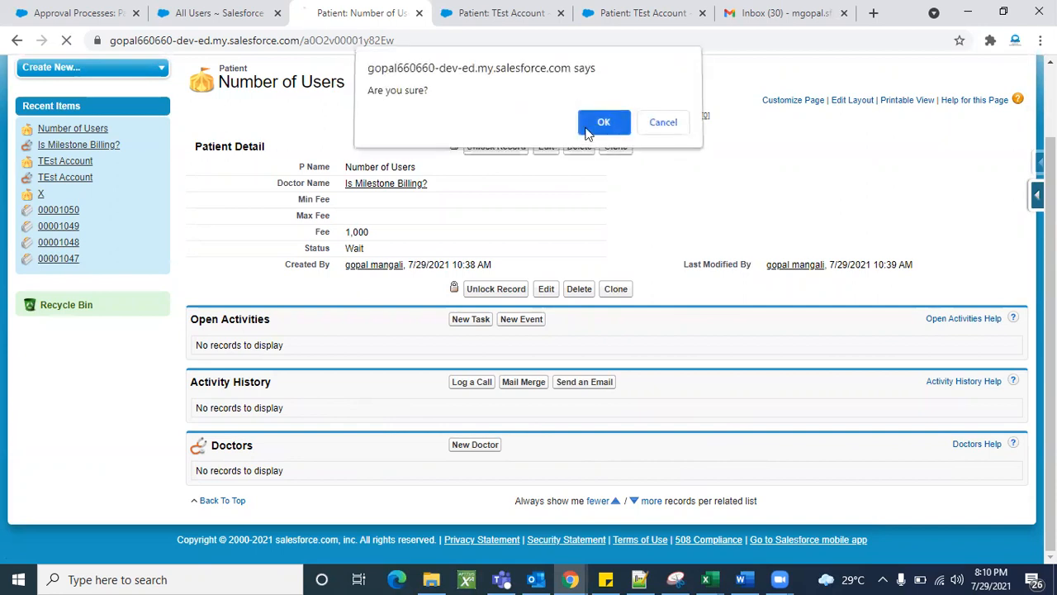
{"action": "scroll", "coordinate": [710, 404], "scroll_direction": "down", "scroll_amount": 2}
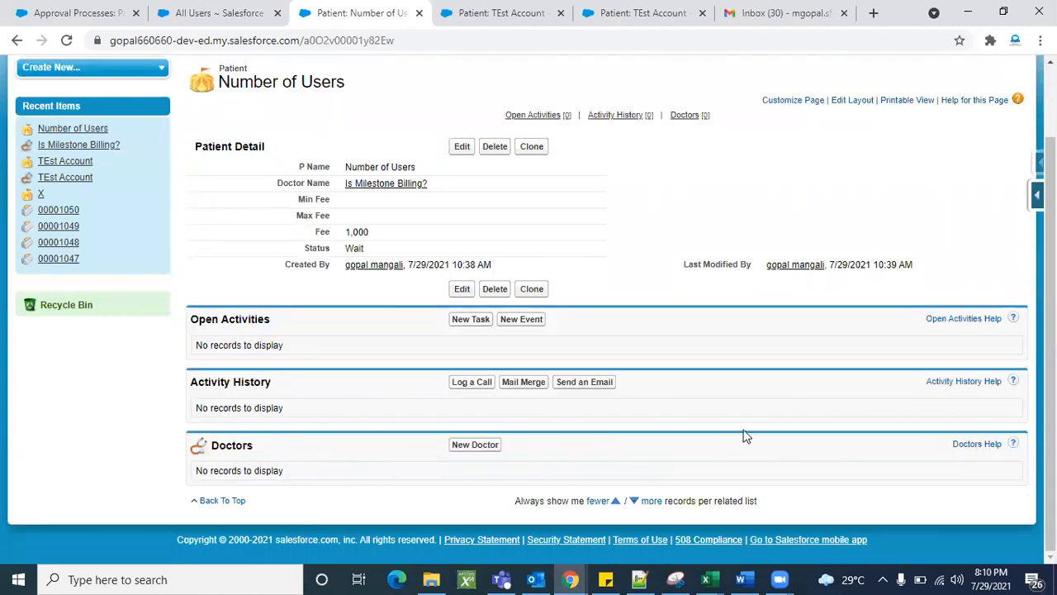
- Add the Approval History related list below Doctors on the Patient page layout and save it, overwriting users' related list customizations
{"action": "scroll", "coordinate": [744, 436], "scroll_direction": "up", "scroll_amount": 1}
{"action": "left_click", "coordinate": [843, 188]}
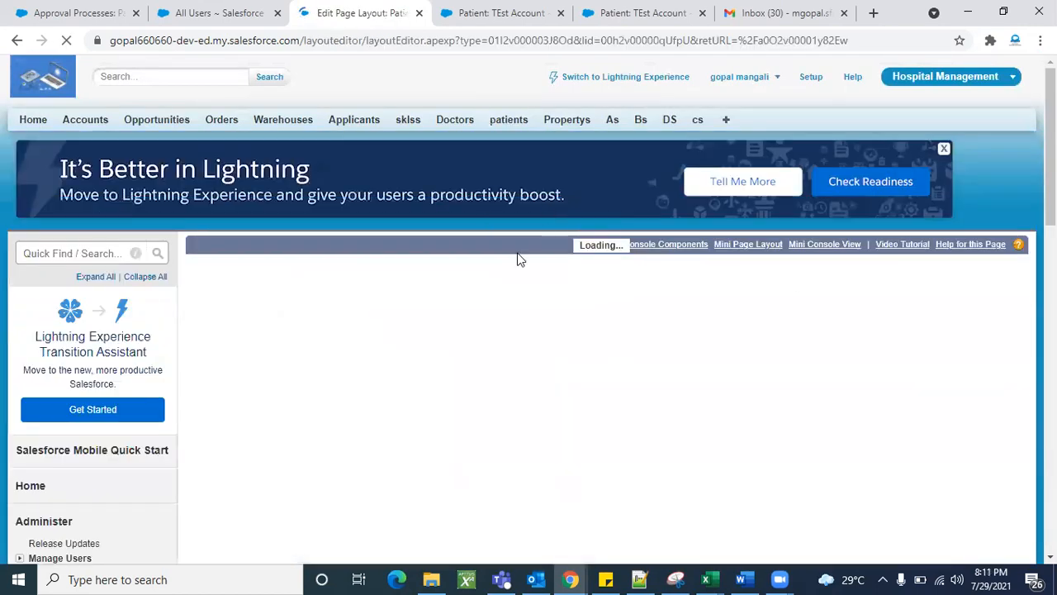
{"action": "scroll", "coordinate": [416, 468], "scroll_direction": "down", "scroll_amount": 1}
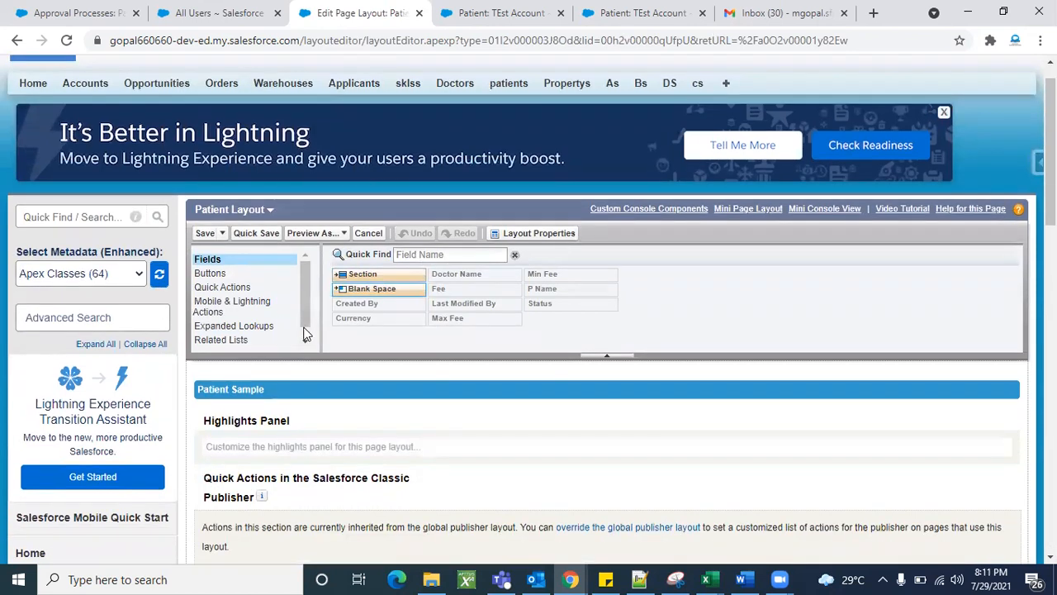
{"action": "left_click", "coordinate": [245, 340]}
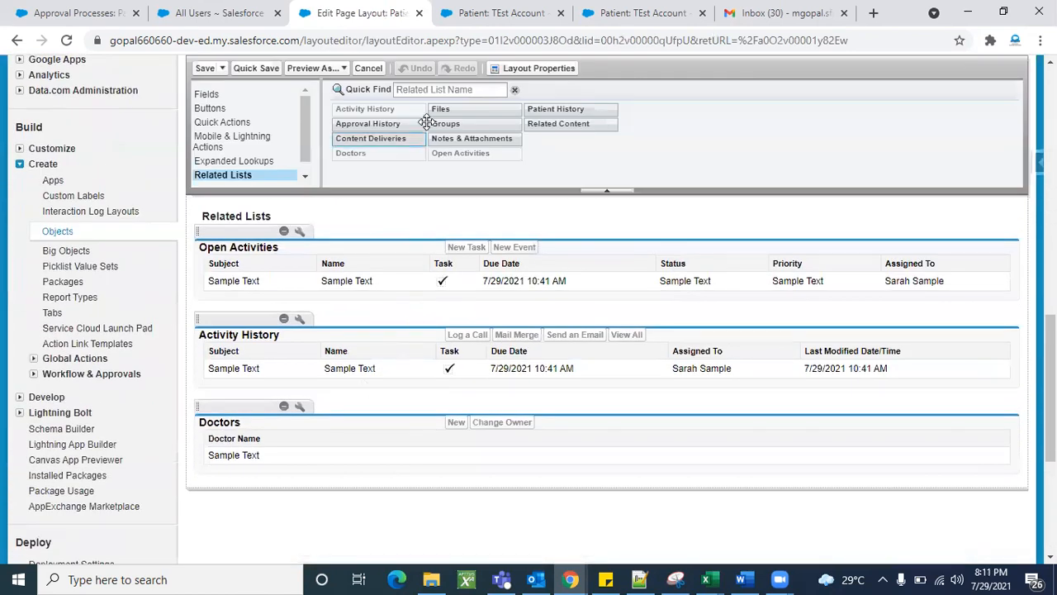
{"action": "left_click_drag", "start_coordinate": [374, 122], "coordinate": [275, 483]}
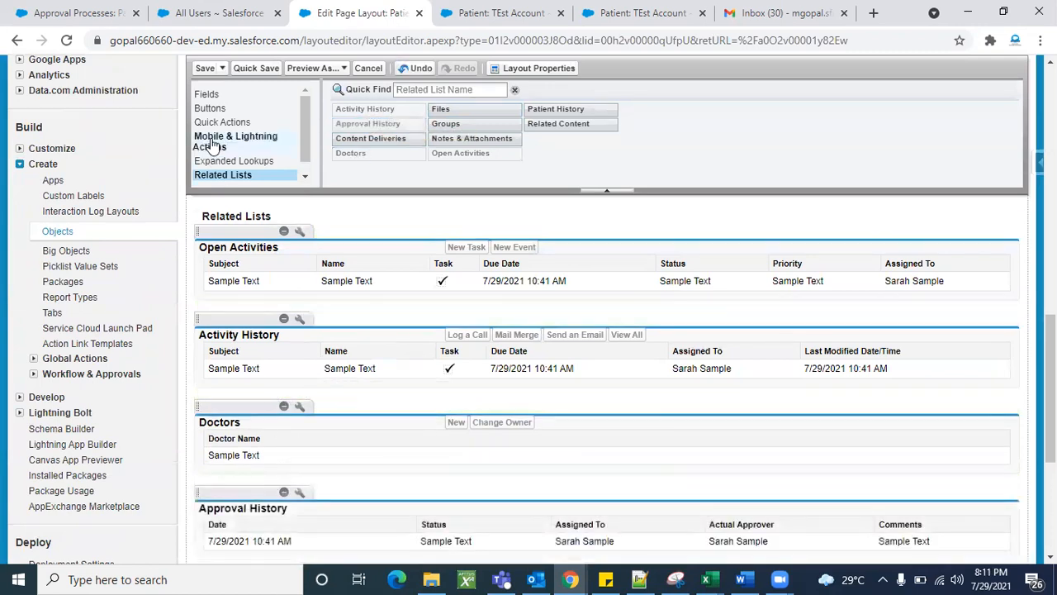
{"action": "left_click", "coordinate": [204, 69]}
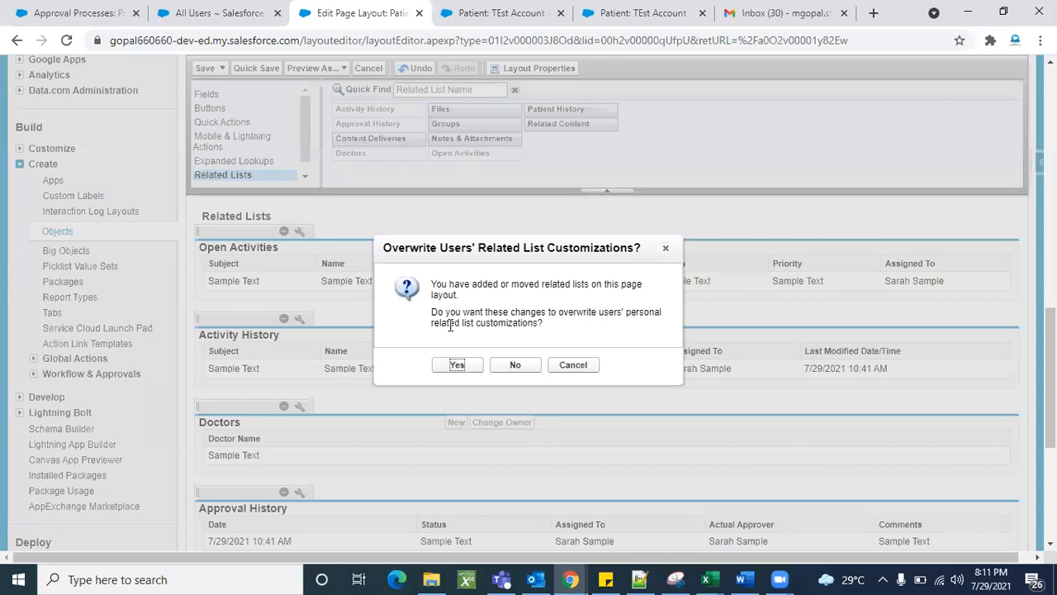
{"action": "left_click", "coordinate": [455, 366]}
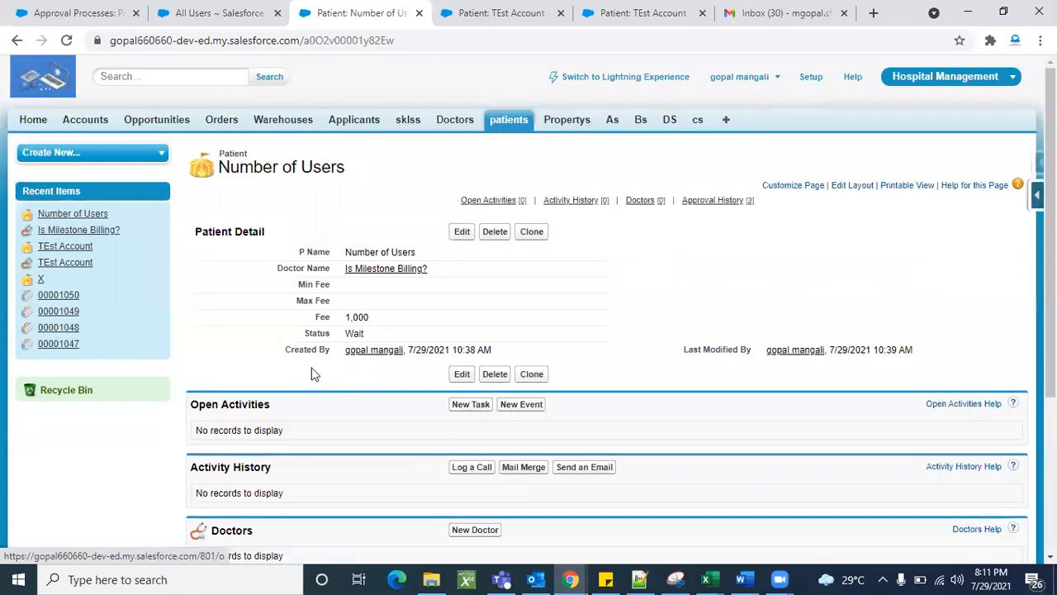
{"action": "scroll", "coordinate": [312, 374], "scroll_direction": "down", "scroll_amount": 3}
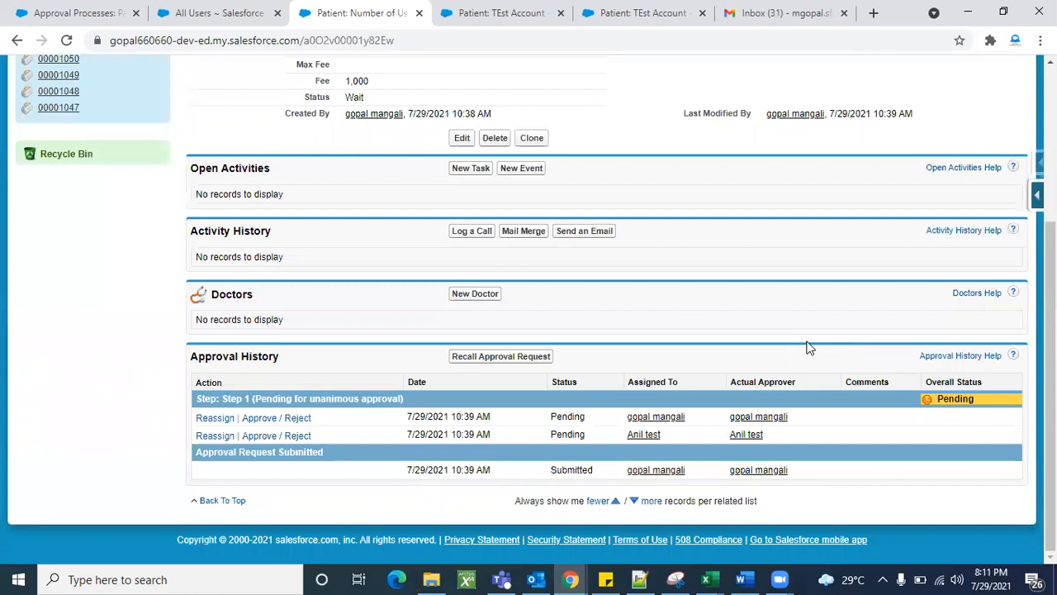
- Delete the Number of Users patient record, accepting the confirmation
{"action": "scroll", "coordinate": [668, 311], "scroll_direction": "up", "scroll_amount": 3}
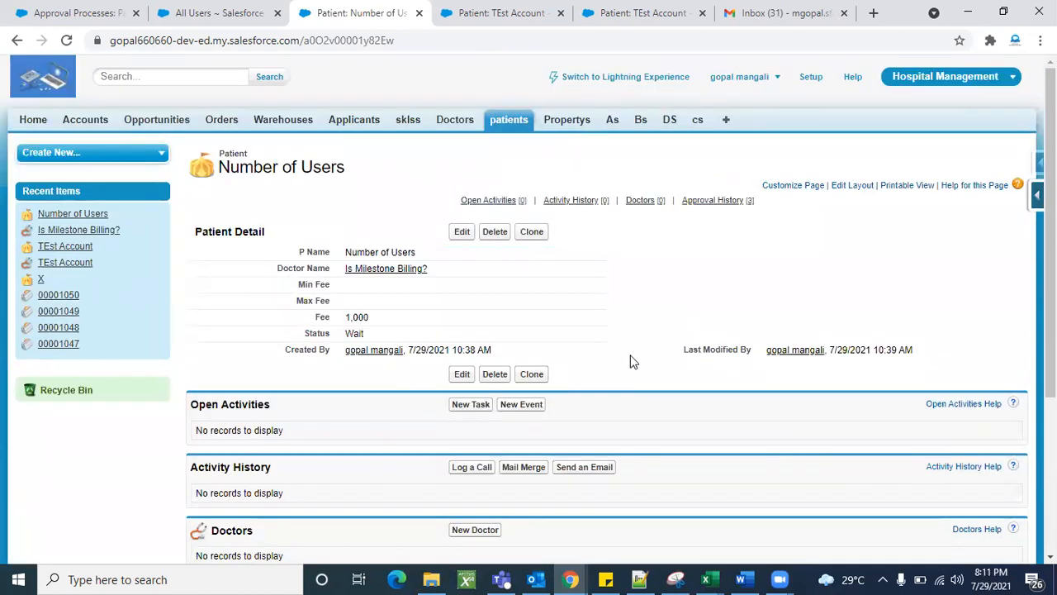
{"action": "left_click", "coordinate": [492, 239]}
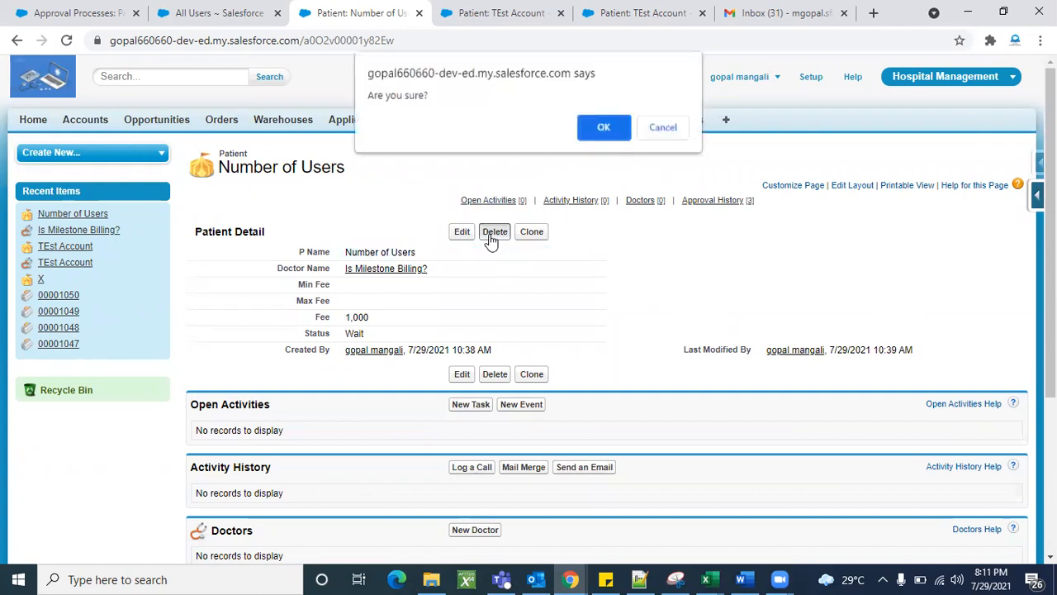
{"action": "left_click", "coordinate": [583, 135]}
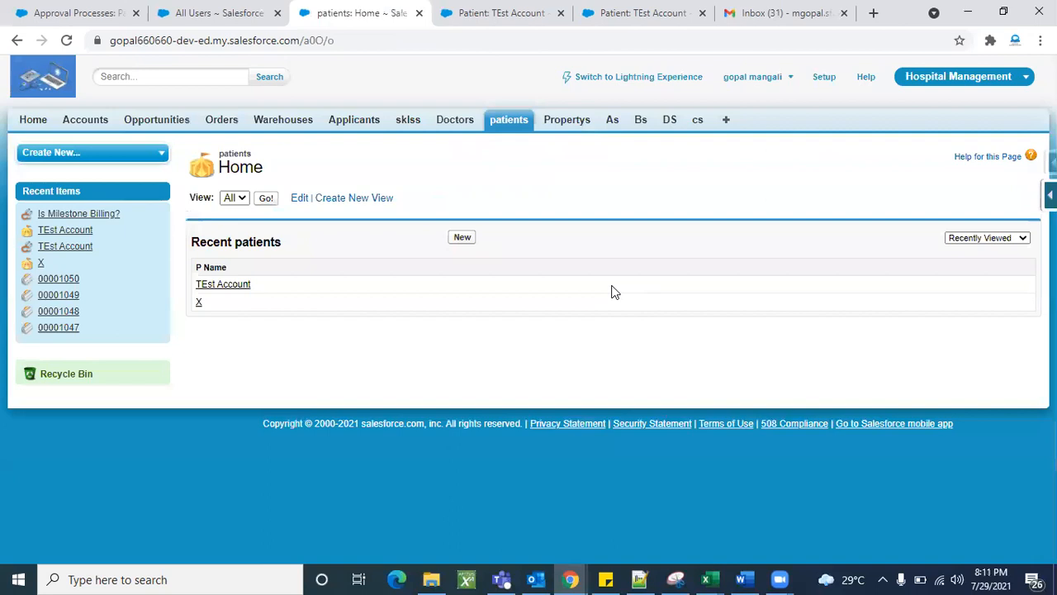
- Open the TEst Account patient from the All view without changing the records-per-page setting, and delete the record
{"action": "left_click", "coordinate": [268, 198]}
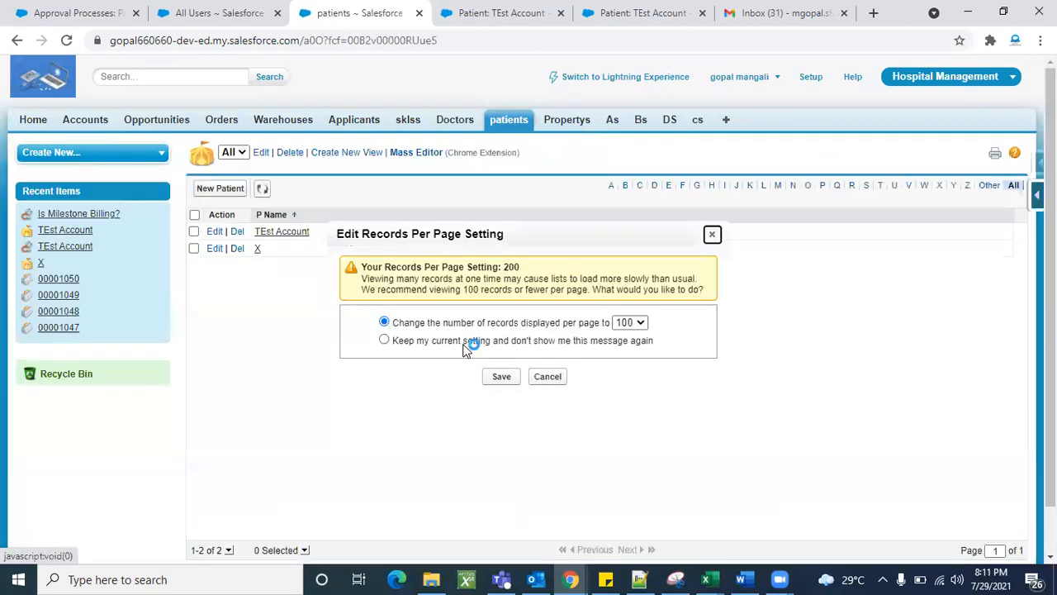
{"action": "left_click", "coordinate": [560, 378]}
{"action": "left_click", "coordinate": [294, 238]}
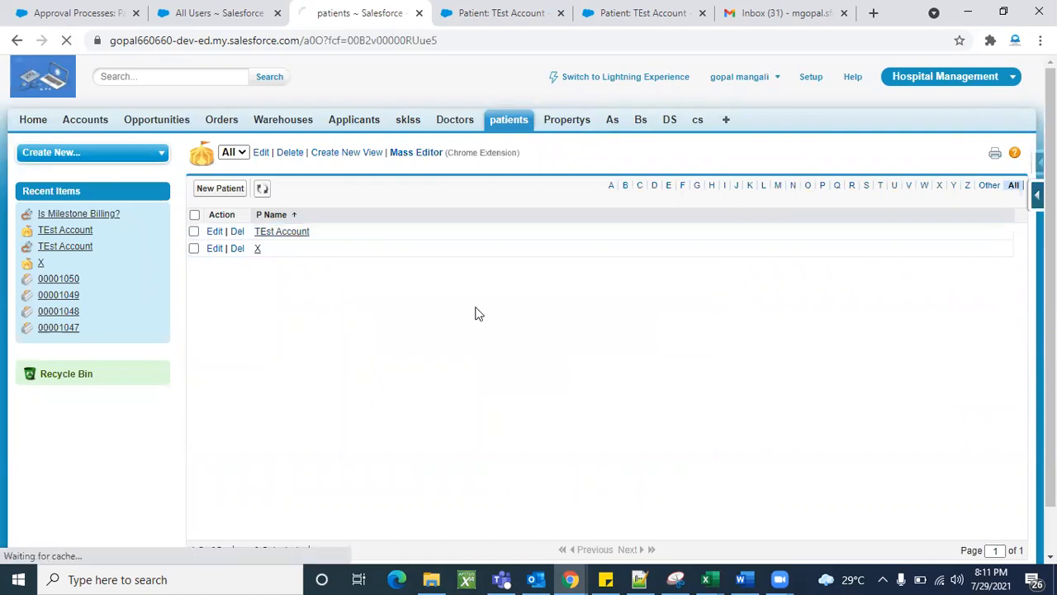
{"action": "scroll", "coordinate": [491, 395], "scroll_direction": "down", "scroll_amount": 15}
{"action": "scroll", "coordinate": [603, 228], "scroll_direction": "up", "scroll_amount": 15}
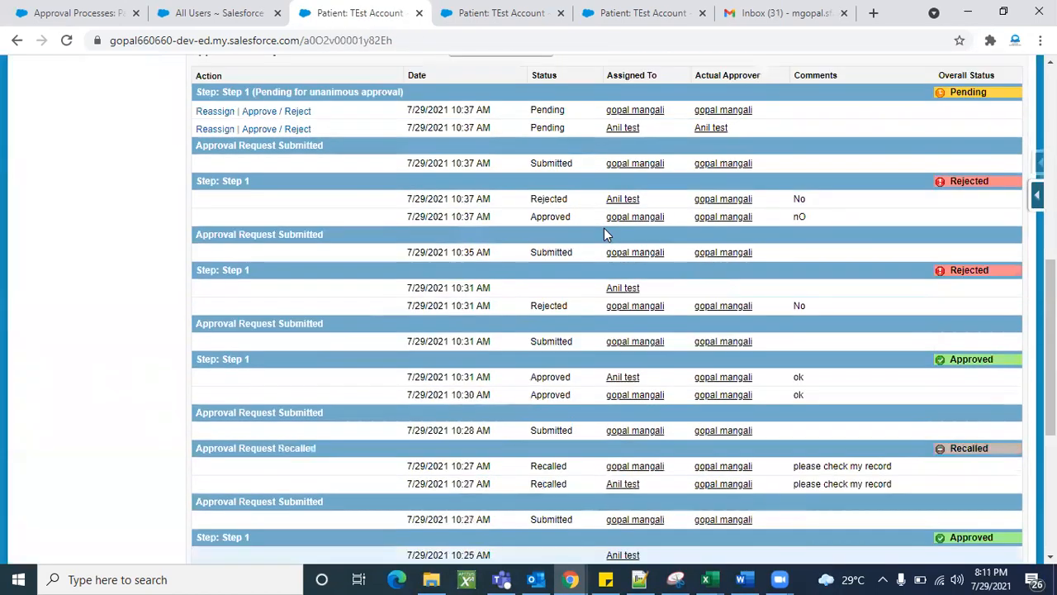
{"action": "left_click", "coordinate": [578, 244]}
{"action": "left_click", "coordinate": [603, 129]}
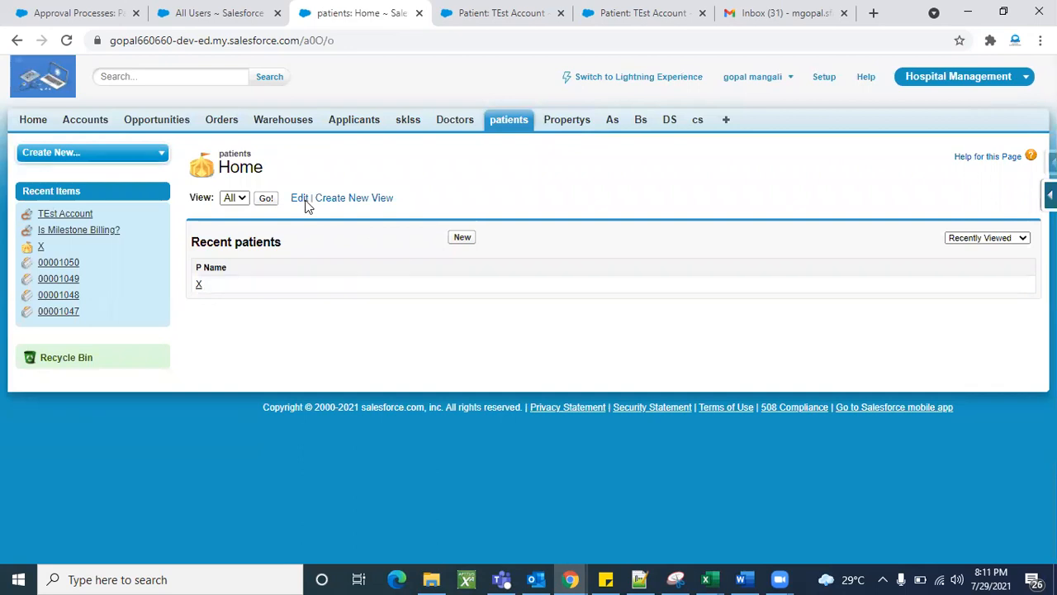
- Open patient X from the All view, dismissing the records-per-page prompt, and delete the record
{"action": "left_click", "coordinate": [266, 198]}
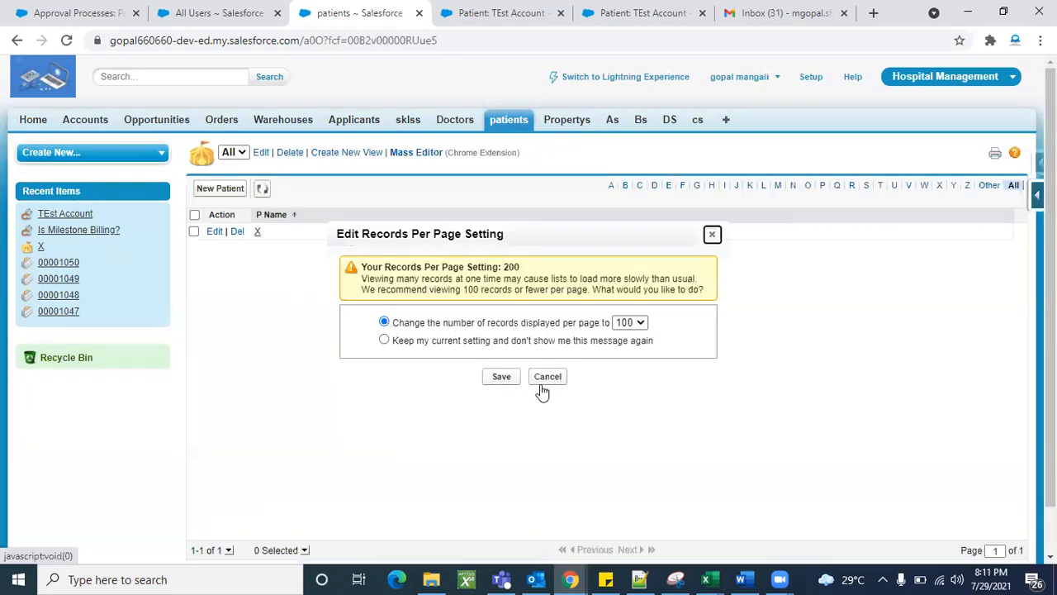
{"action": "left_click", "coordinate": [542, 379]}
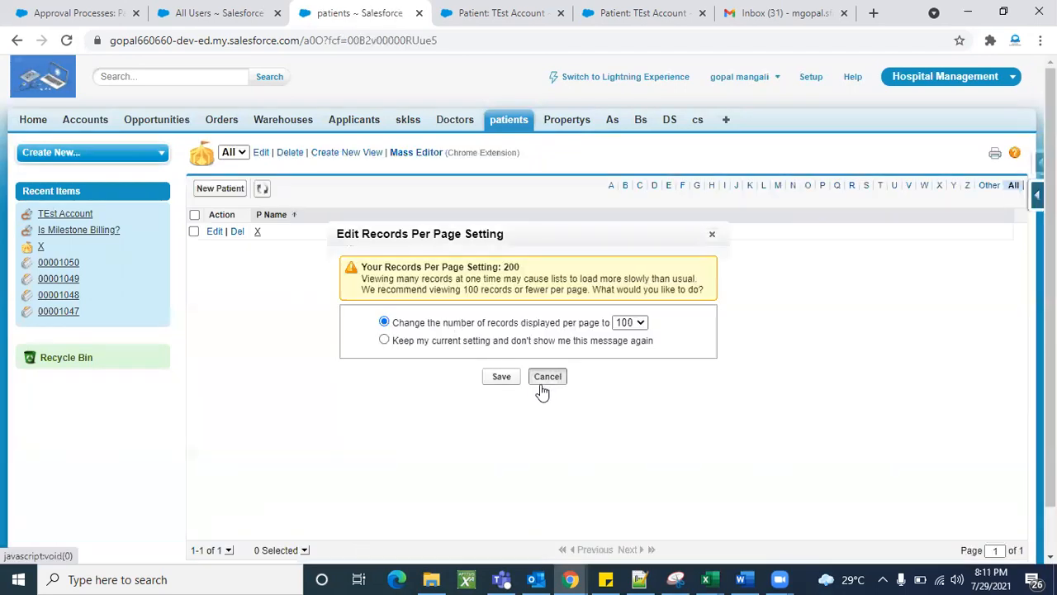
{"action": "left_click", "coordinate": [256, 233]}
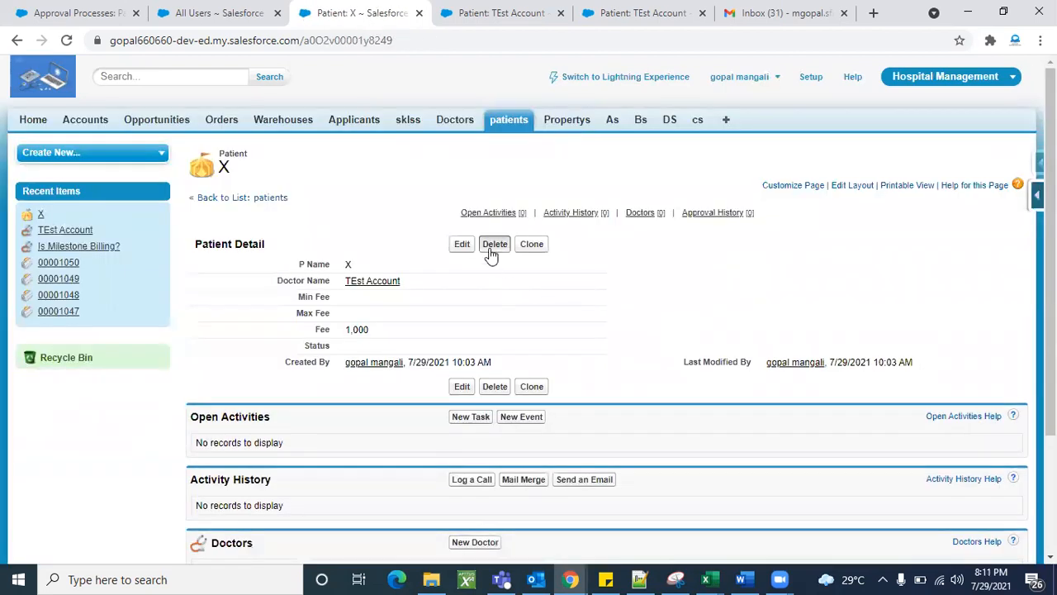
{"action": "left_click", "coordinate": [492, 247]}
{"action": "left_click", "coordinate": [599, 139]}
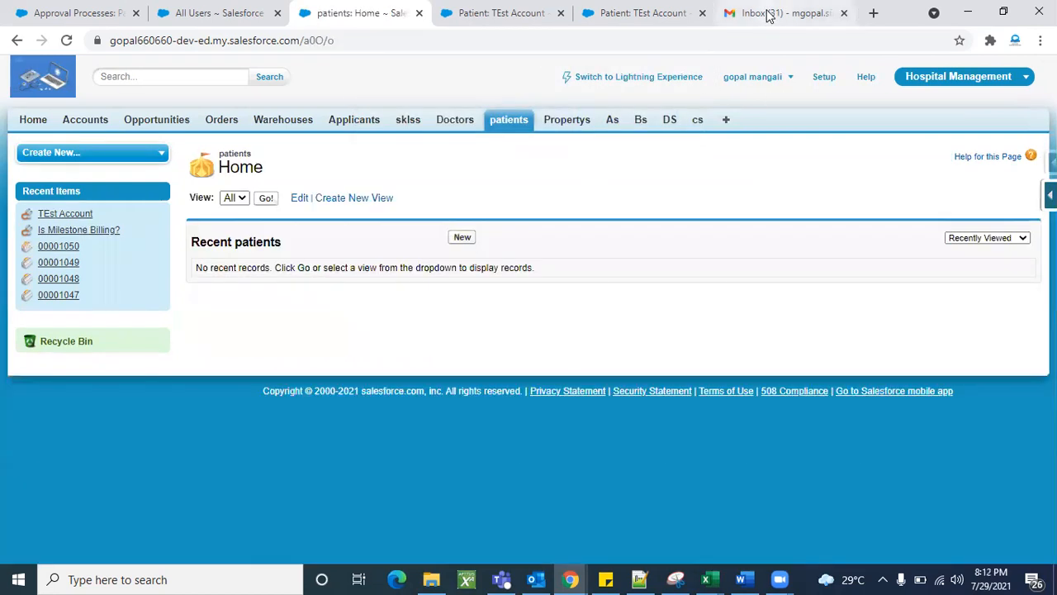
- Switch to Gmail, refresh the inbox and look through the approval request emails
{"action": "left_click", "coordinate": [763, 13]}
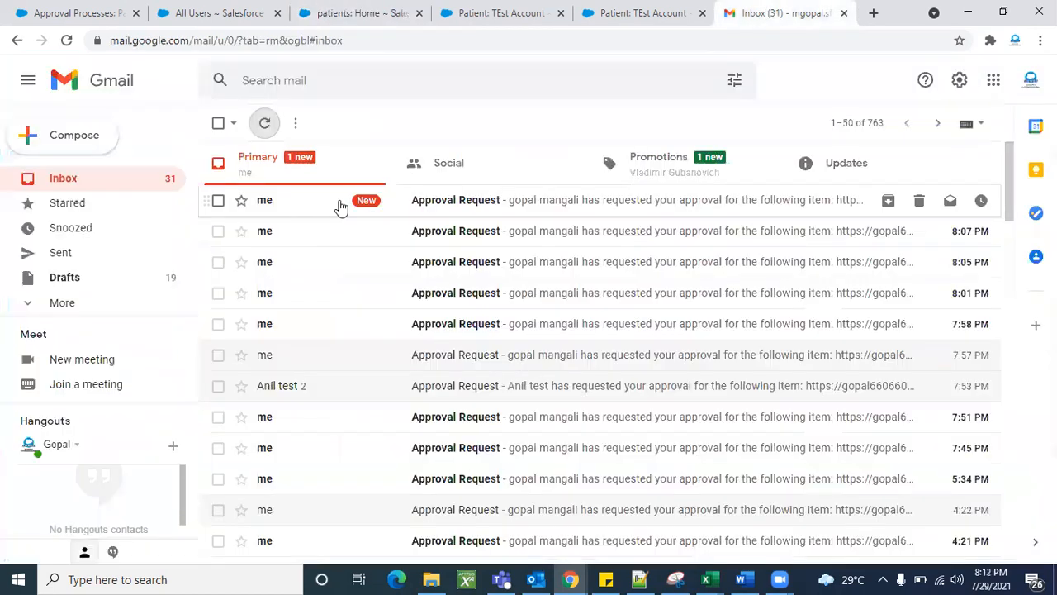
{"action": "left_click", "coordinate": [268, 131]}
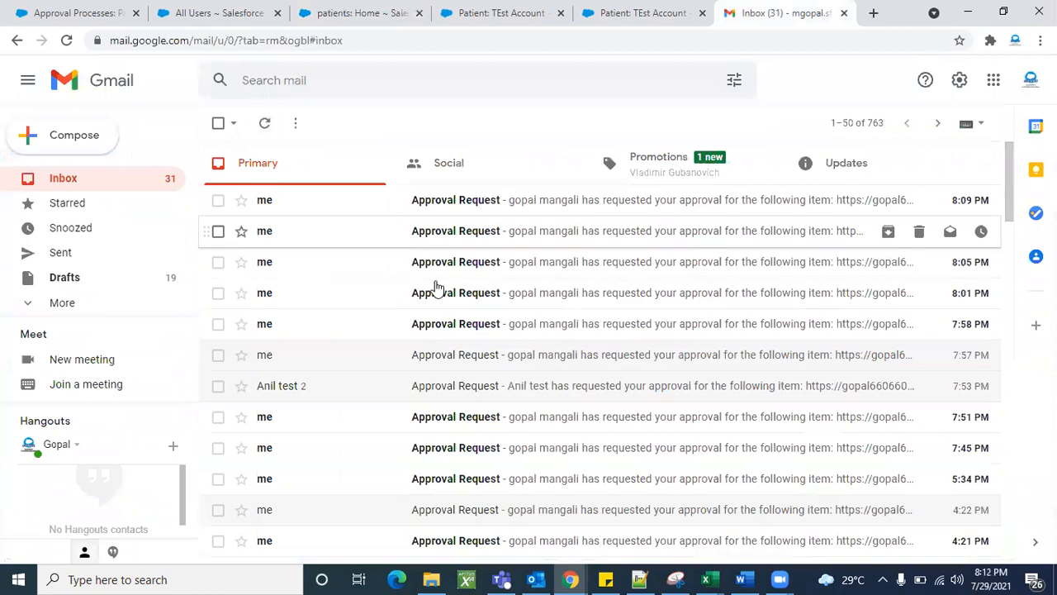
{"action": "scroll", "coordinate": [540, 342], "scroll_direction": "down", "scroll_amount": 2}
{"action": "scroll", "coordinate": [475, 372], "scroll_direction": "down", "scroll_amount": 2}
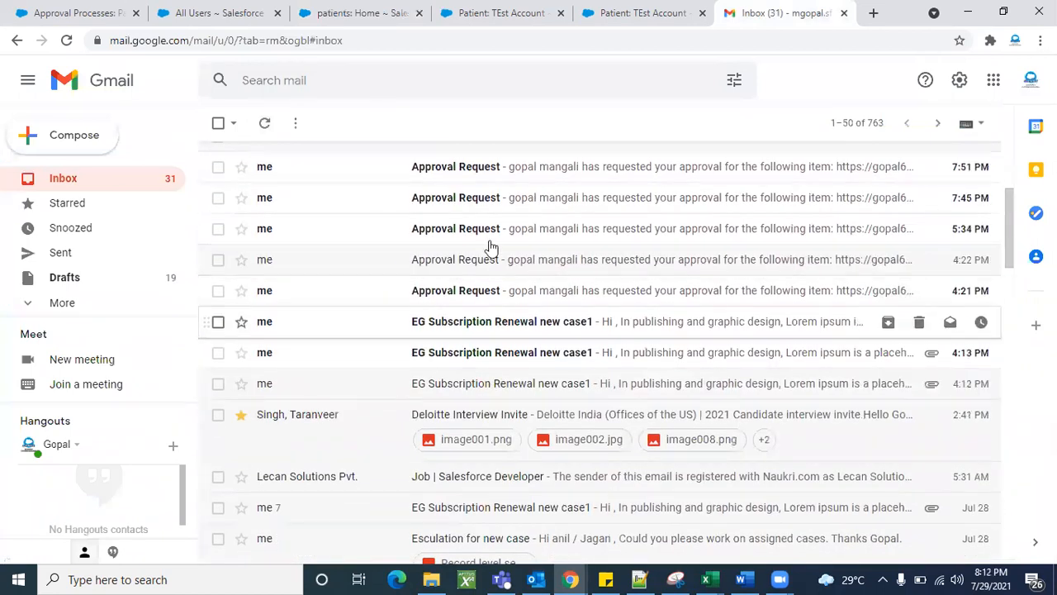
{"action": "scroll", "coordinate": [463, 256], "scroll_direction": "up", "scroll_amount": 4}
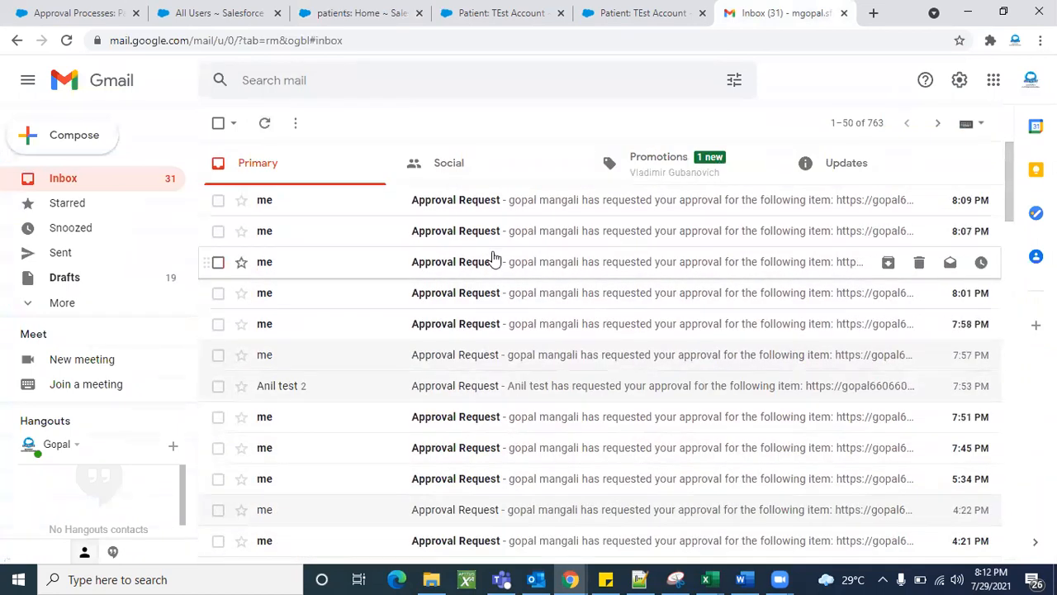
- Return to the test approval process in Salesforce and review its definition, approval step, and submission, approval, rejection and recall actions
{"action": "left_click", "coordinate": [209, 8]}
{"action": "left_click", "coordinate": [342, 10]}
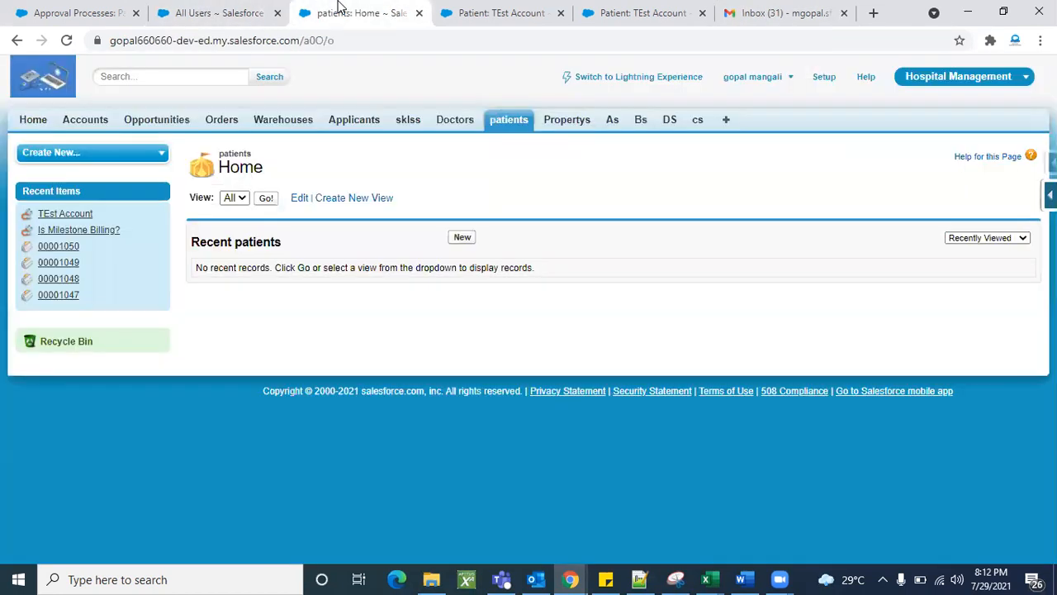
{"action": "left_click", "coordinate": [60, 7]}
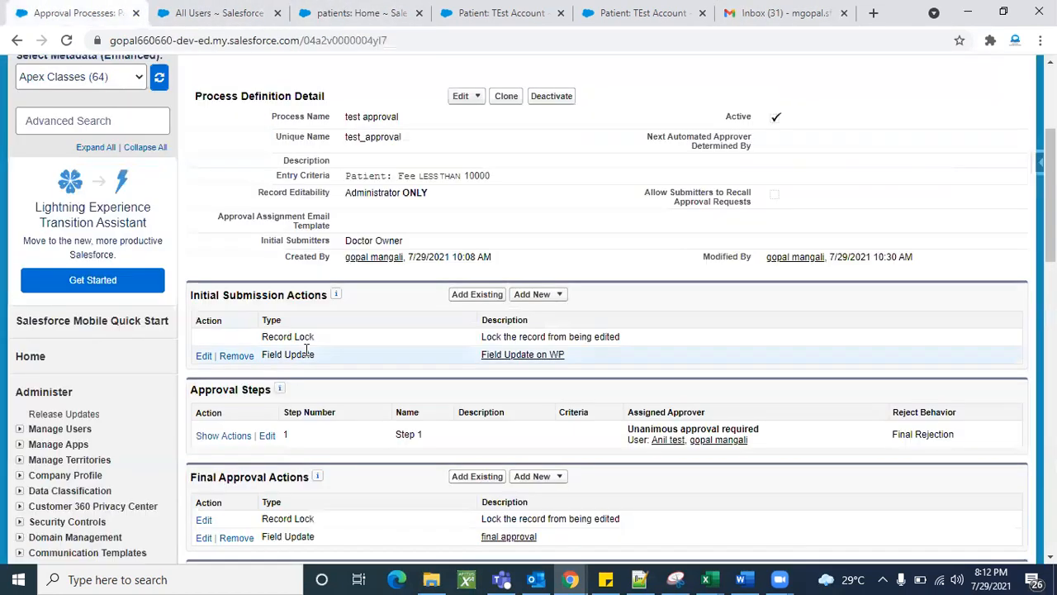
{"action": "scroll", "coordinate": [240, 262], "scroll_direction": "up", "scroll_amount": 3}
{"action": "left_click", "coordinate": [93, 89]}
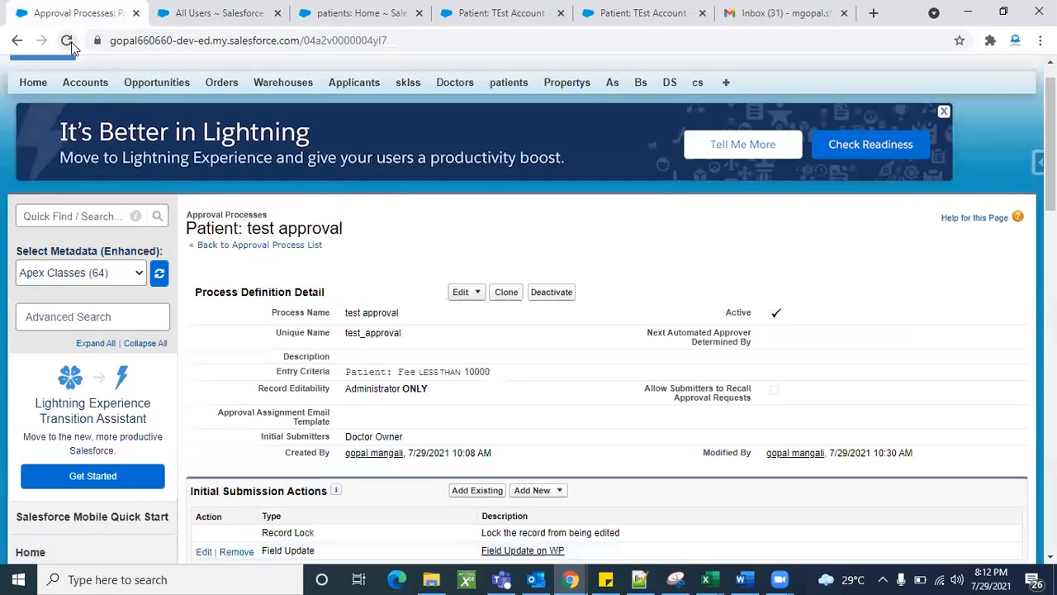
{"action": "scroll", "coordinate": [852, 357], "scroll_direction": "down", "scroll_amount": 4}
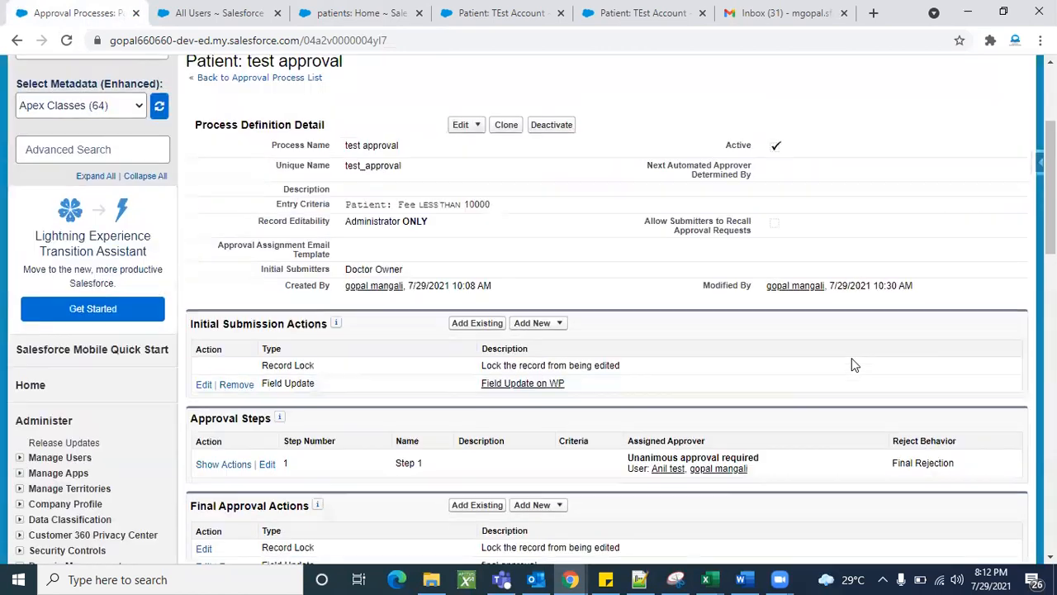
{"action": "scroll", "coordinate": [852, 359], "scroll_direction": "down", "scroll_amount": 2}
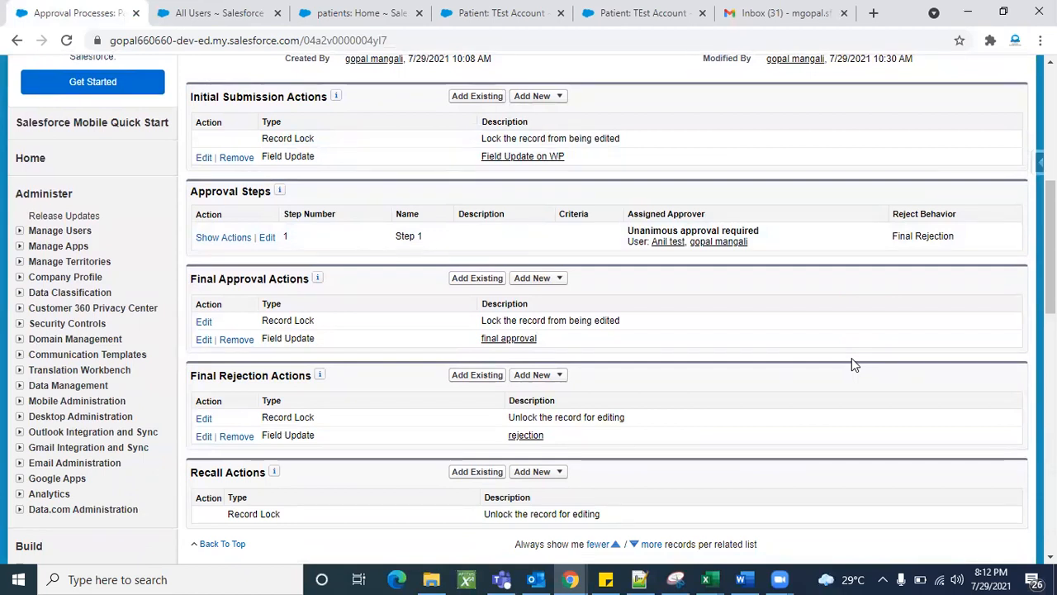
- Examine the types of new action that can be added to the initial submission actions
{"action": "scroll", "coordinate": [851, 361], "scroll_direction": "up", "scroll_amount": 1}
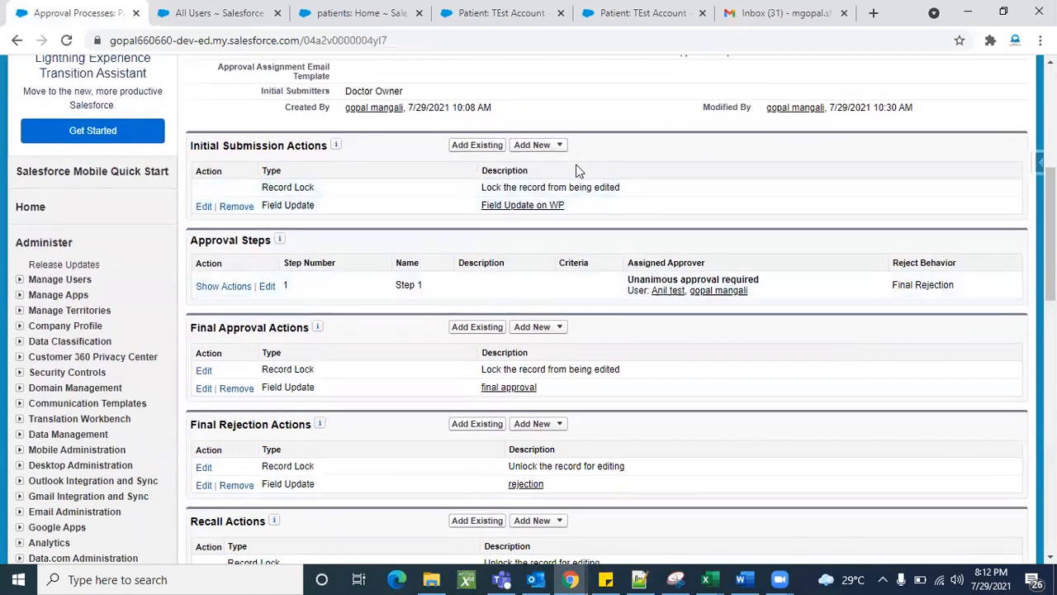
{"action": "left_click", "coordinate": [562, 148]}
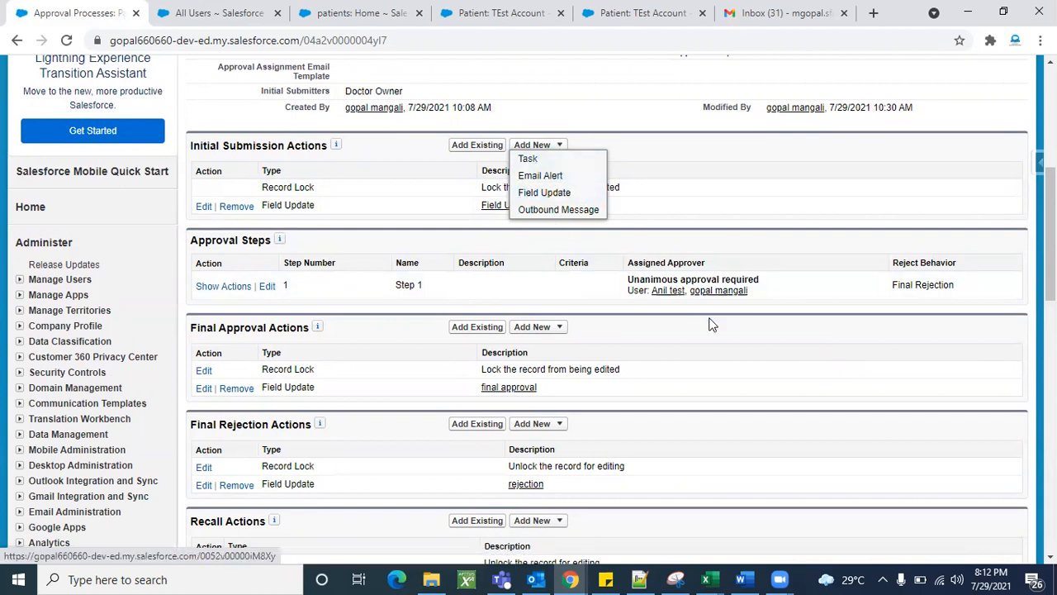
{"action": "scroll", "coordinate": [712, 324], "scroll_direction": "down", "scroll_amount": 1}
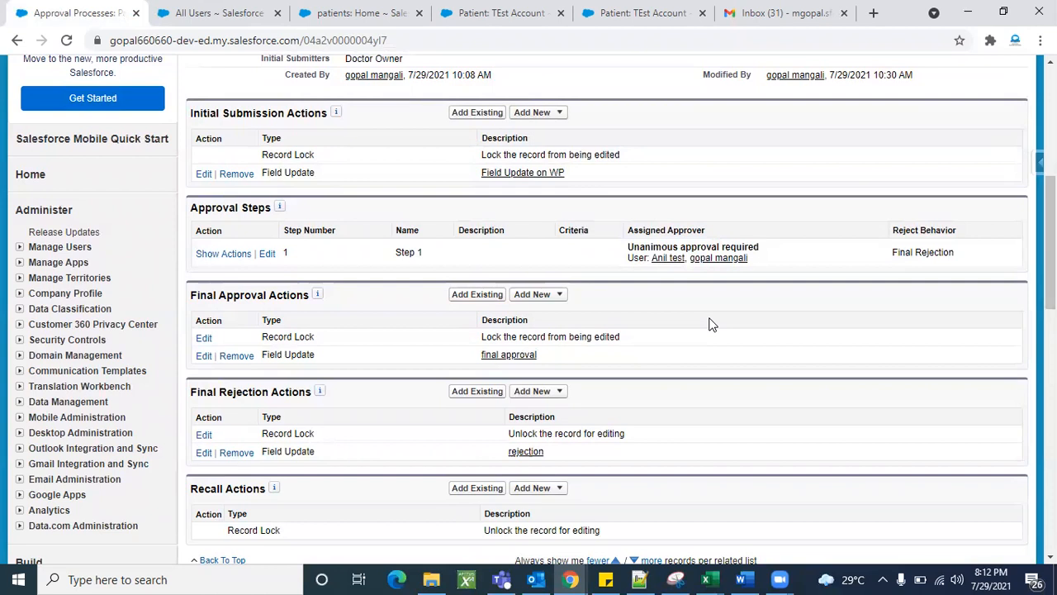
- Start a new outbound message for the initial submission actions and fill its endpoint URL with the saved hookb.in address ending in 66jEdk
{"action": "left_click", "coordinate": [561, 113]}
{"action": "left_click", "coordinate": [559, 175]}
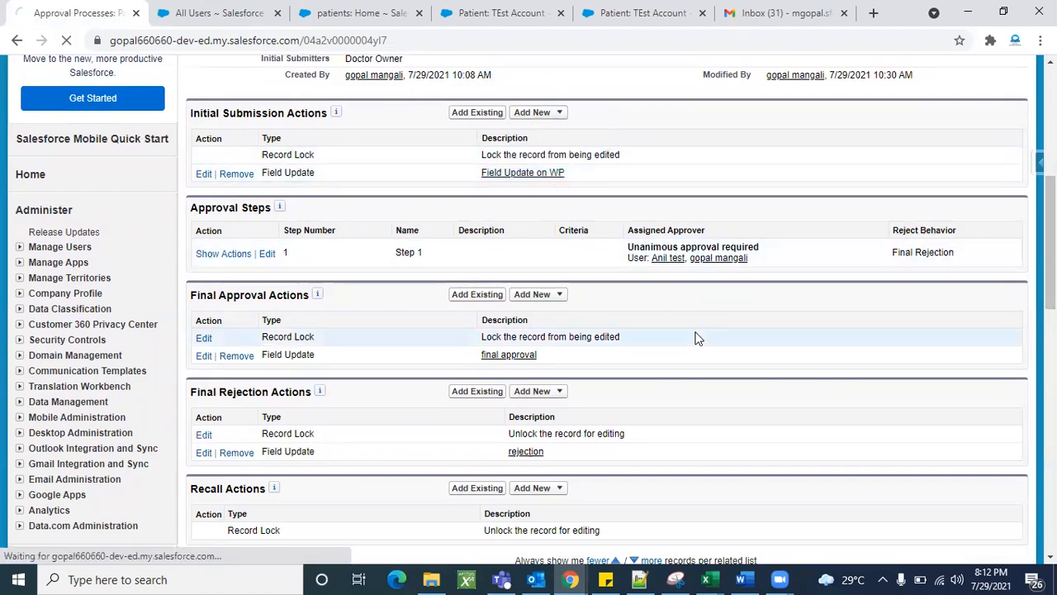
{"action": "scroll", "coordinate": [551, 322], "scroll_direction": "down", "scroll_amount": 2}
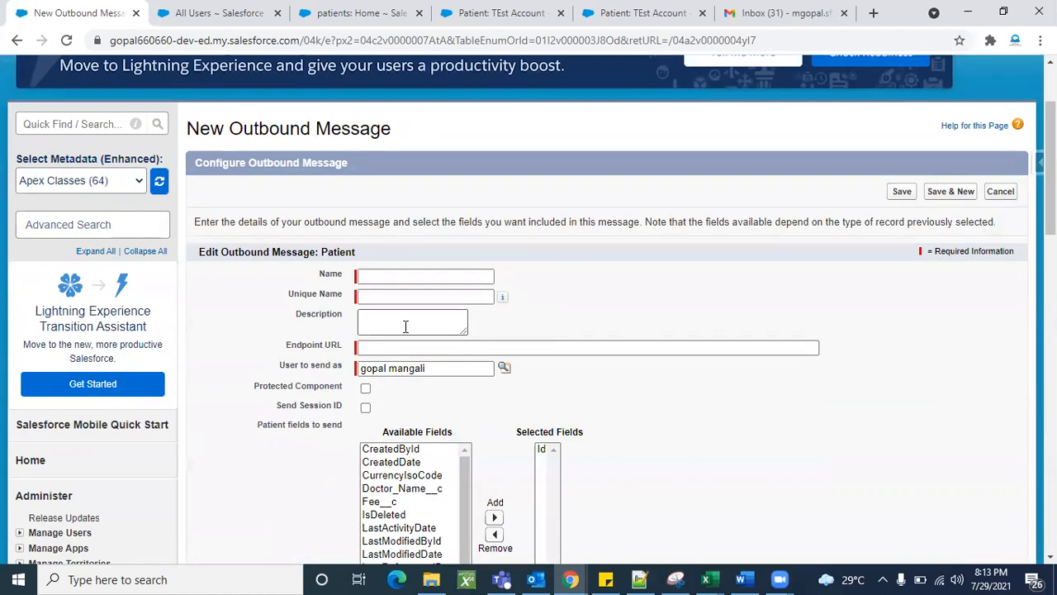
{"action": "scroll", "coordinate": [656, 312], "scroll_direction": "down", "scroll_amount": 1}
{"action": "left_click", "coordinate": [532, 258]}
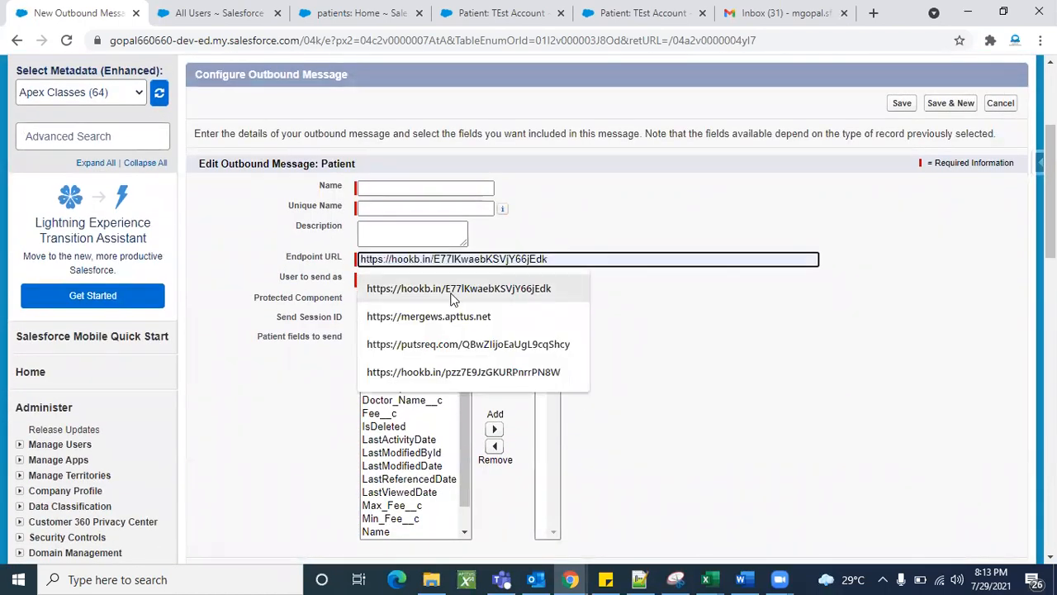
{"action": "left_click", "coordinate": [452, 296]}
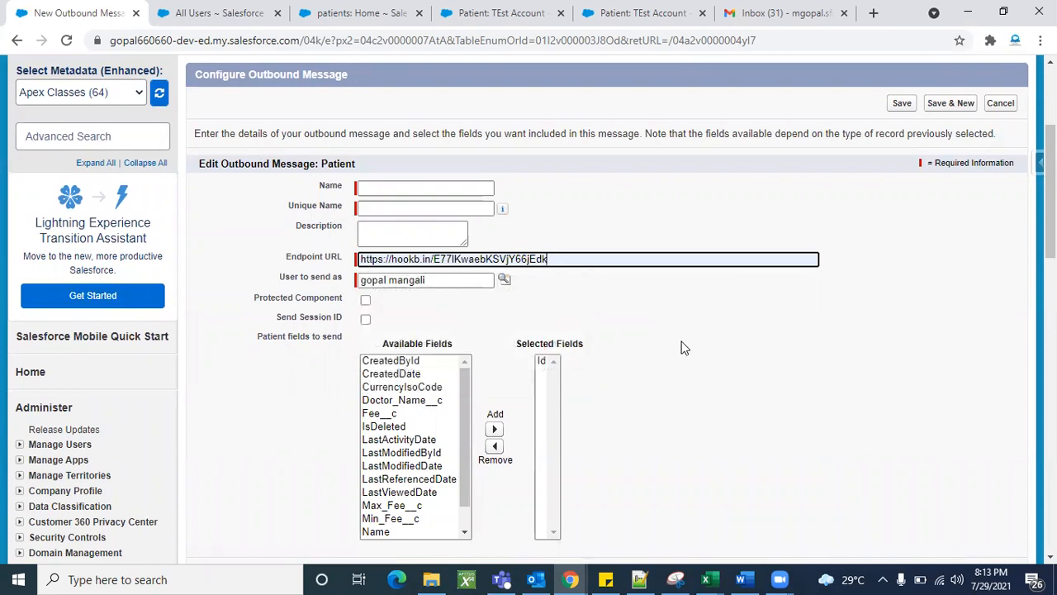
- Add Fee__c to the patient fields to send, review the endpoint URL, and cancel the new outbound message
{"action": "scroll", "coordinate": [578, 272], "scroll_direction": "down", "scroll_amount": 2}
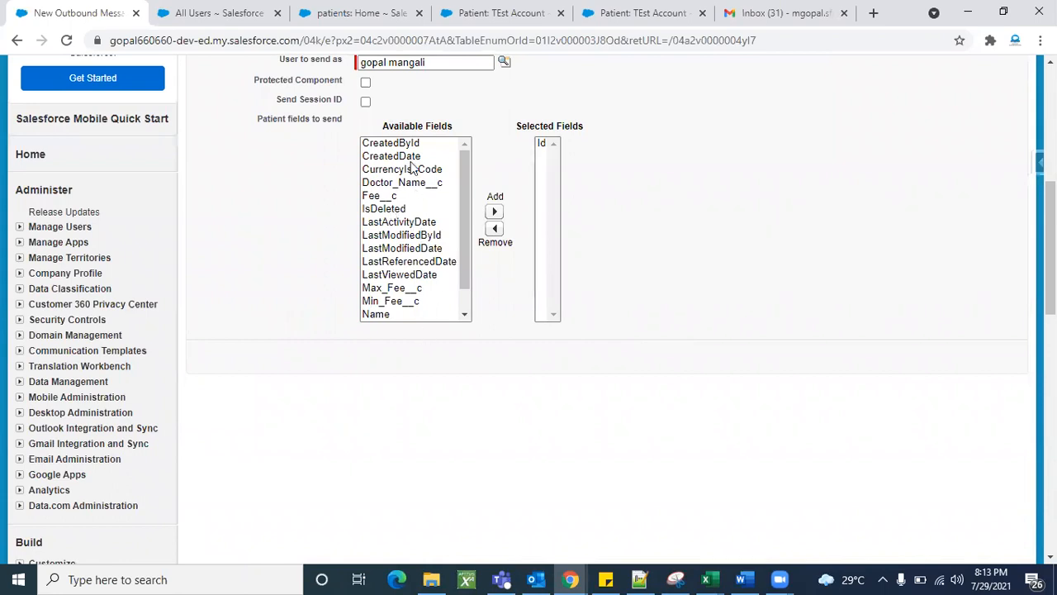
{"action": "left_click", "coordinate": [393, 199]}
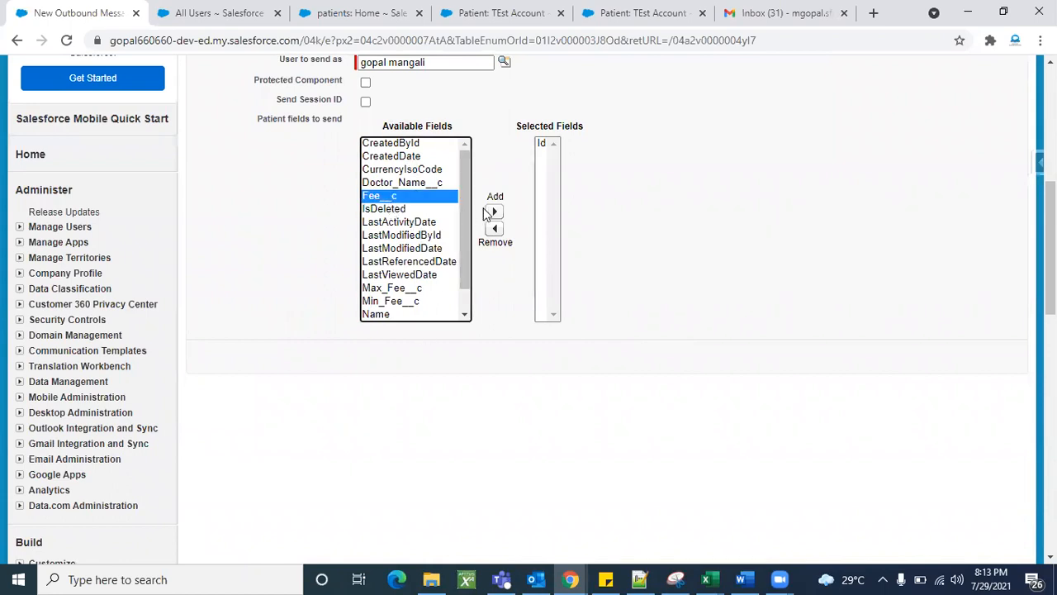
{"action": "left_click", "coordinate": [494, 213]}
{"action": "scroll", "coordinate": [613, 223], "scroll_direction": "up", "scroll_amount": 2}
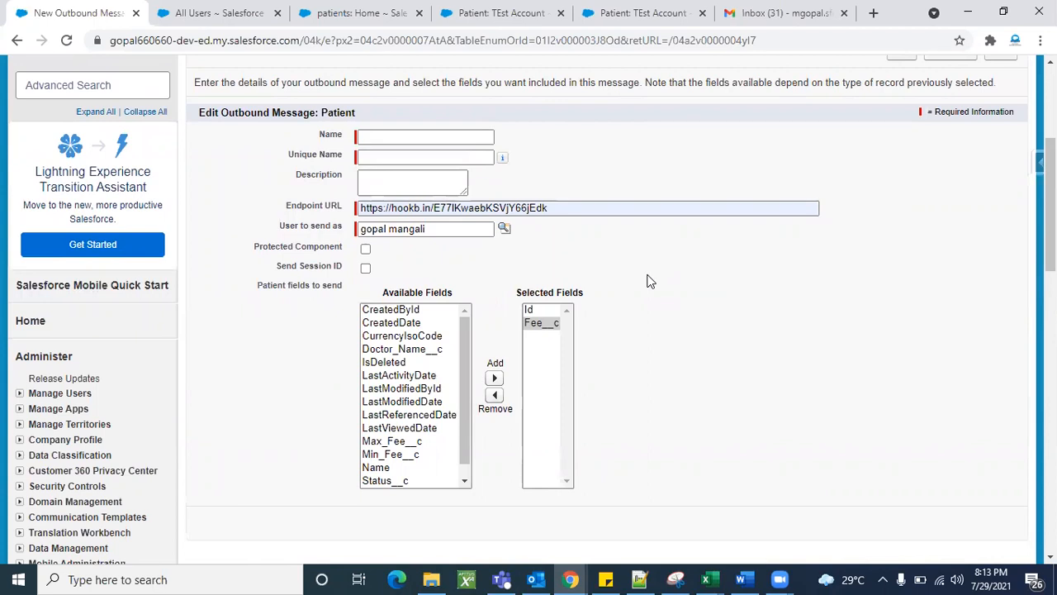
{"action": "left_click", "coordinate": [437, 208]}
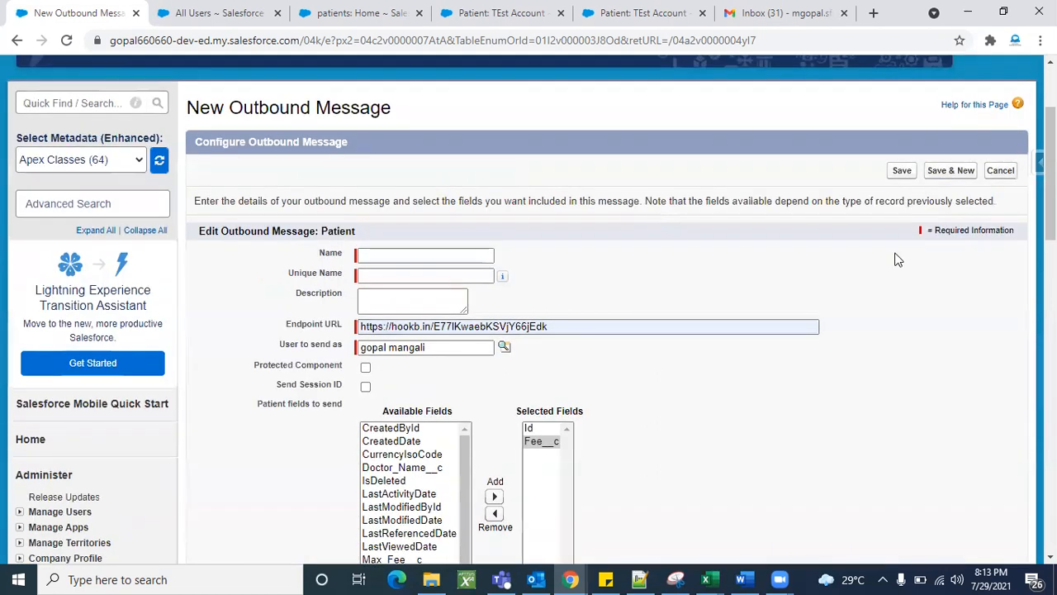
{"action": "left_click", "coordinate": [1010, 175]}
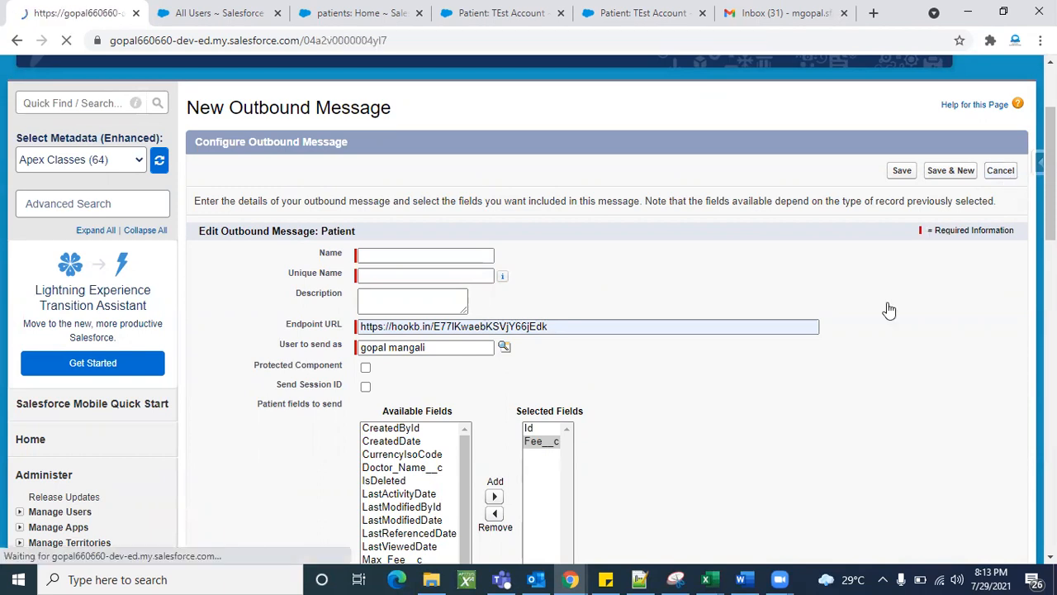
- Review the test approval process's approval step and its final approval, final rejection and recall actions
{"action": "scroll", "coordinate": [691, 403], "scroll_direction": "down", "scroll_amount": 3}
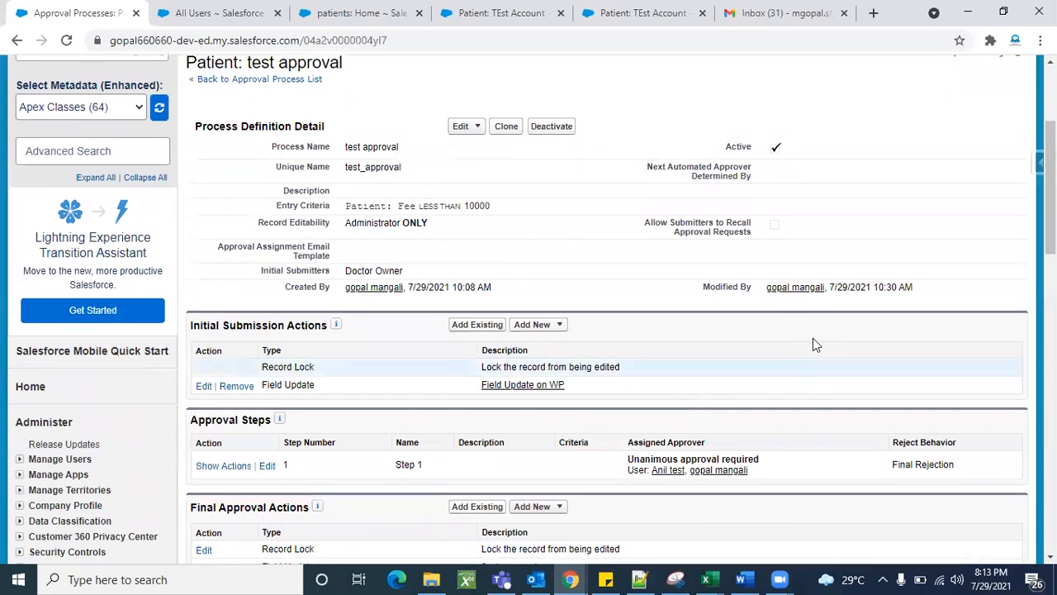
{"action": "scroll", "coordinate": [748, 381], "scroll_direction": "down", "scroll_amount": 2}
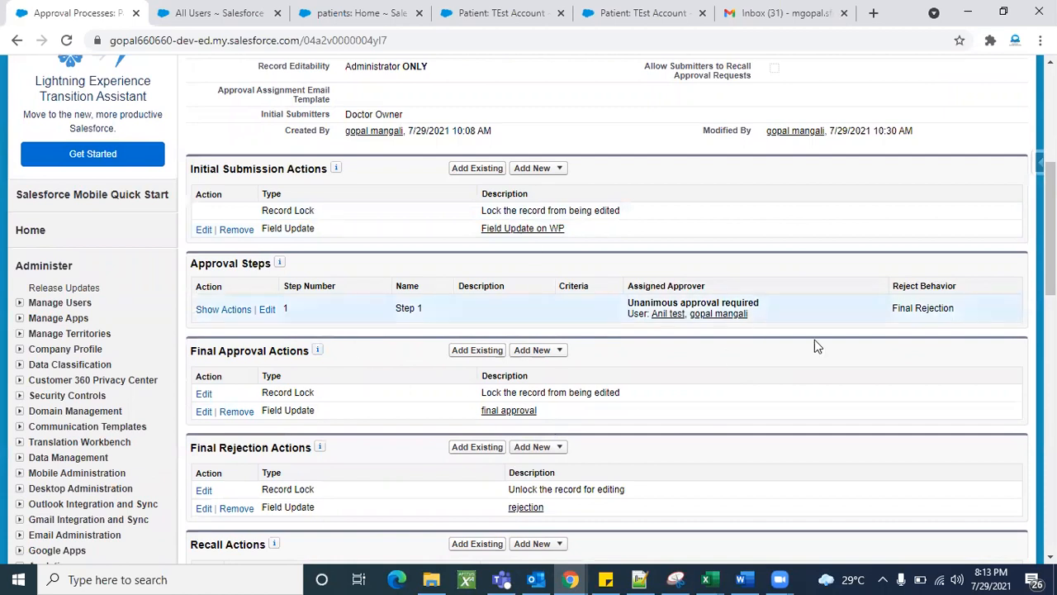
{"action": "scroll", "coordinate": [817, 347], "scroll_direction": "down", "scroll_amount": 1}
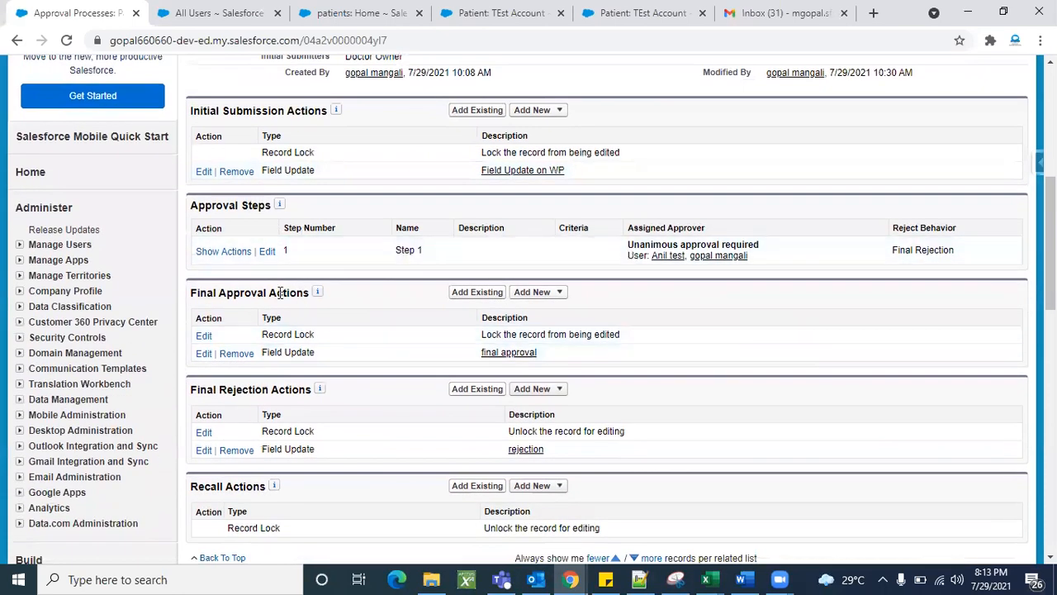
{"action": "double_click", "coordinate": [264, 292]}
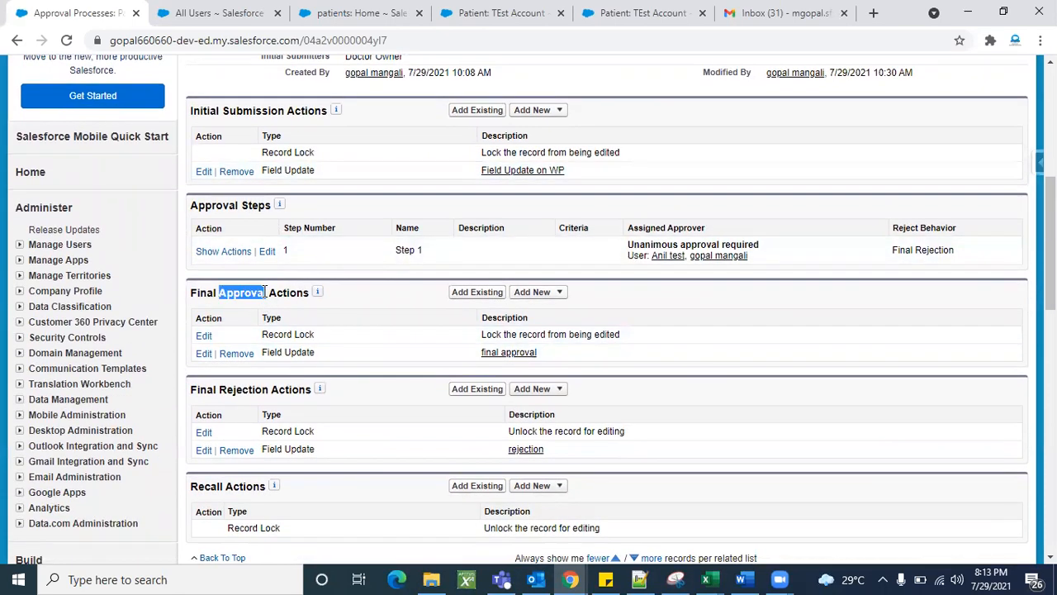
{"action": "left_click", "coordinate": [332, 292]}
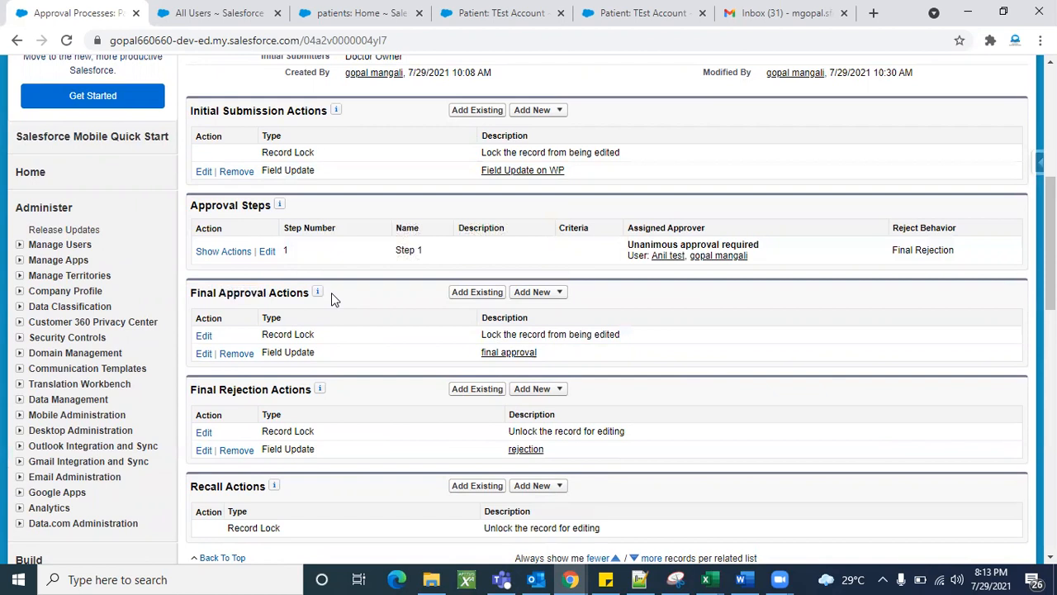
{"action": "triple_click", "coordinate": [233, 389]}
{"action": "scroll", "coordinate": [403, 419], "scroll_direction": "down", "scroll_amount": 2}
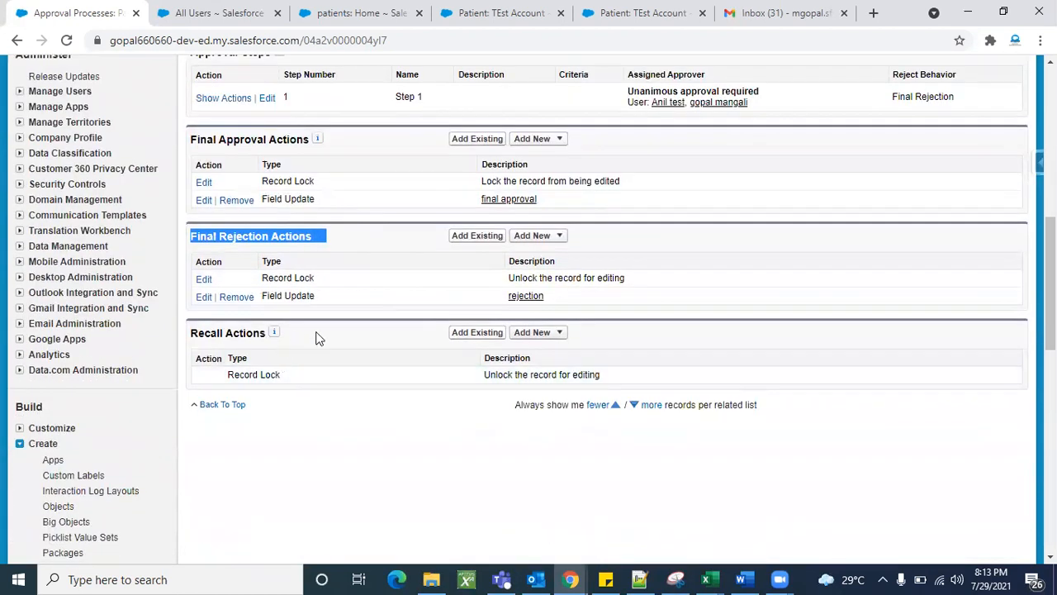
{"action": "left_click", "coordinate": [379, 450]}
- Examine the types of new action that can be added to the recall actions
{"action": "scroll", "coordinate": [381, 449], "scroll_direction": "up", "scroll_amount": 2}
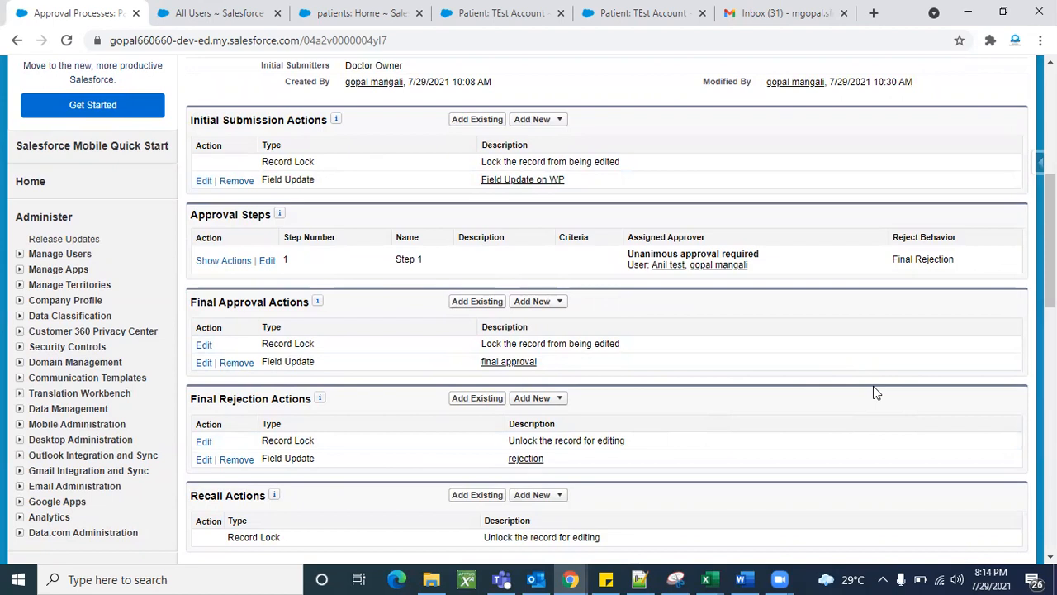
{"action": "scroll", "coordinate": [873, 393], "scroll_direction": "down", "scroll_amount": 2}
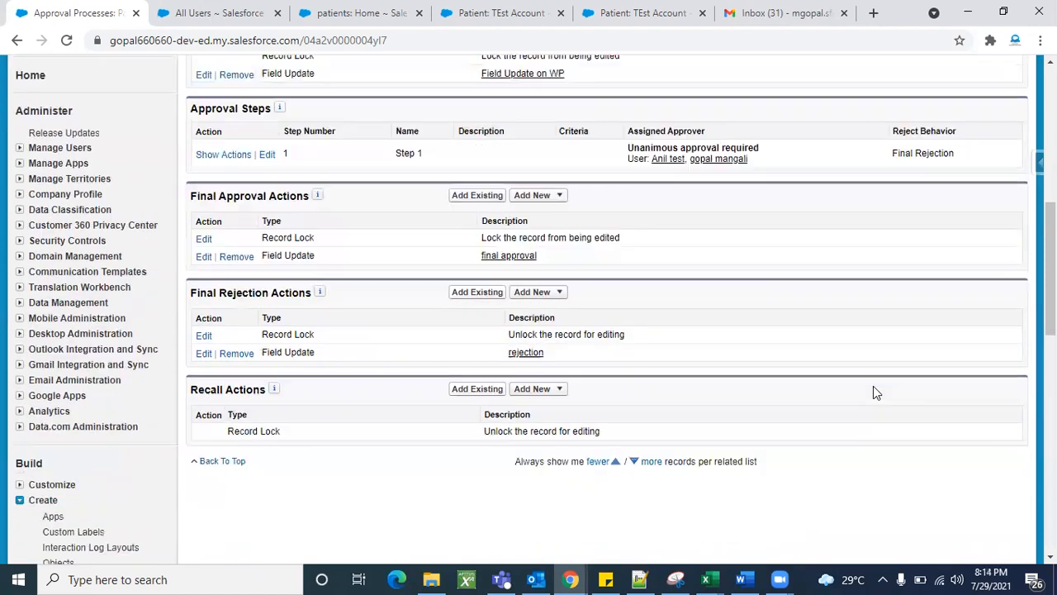
{"action": "left_click", "coordinate": [560, 390]}
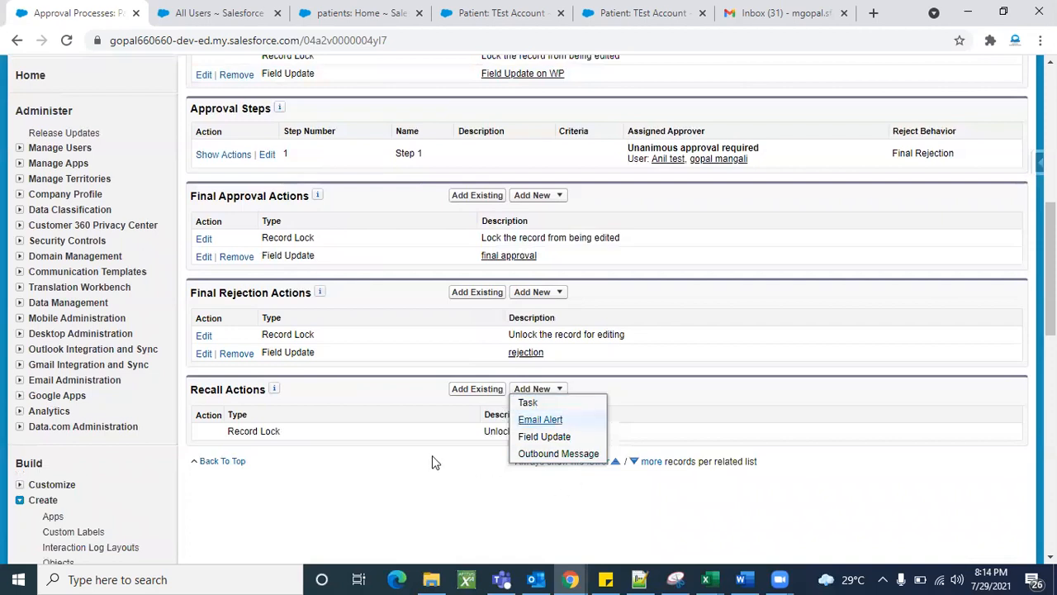
{"action": "left_click", "coordinate": [401, 499]}
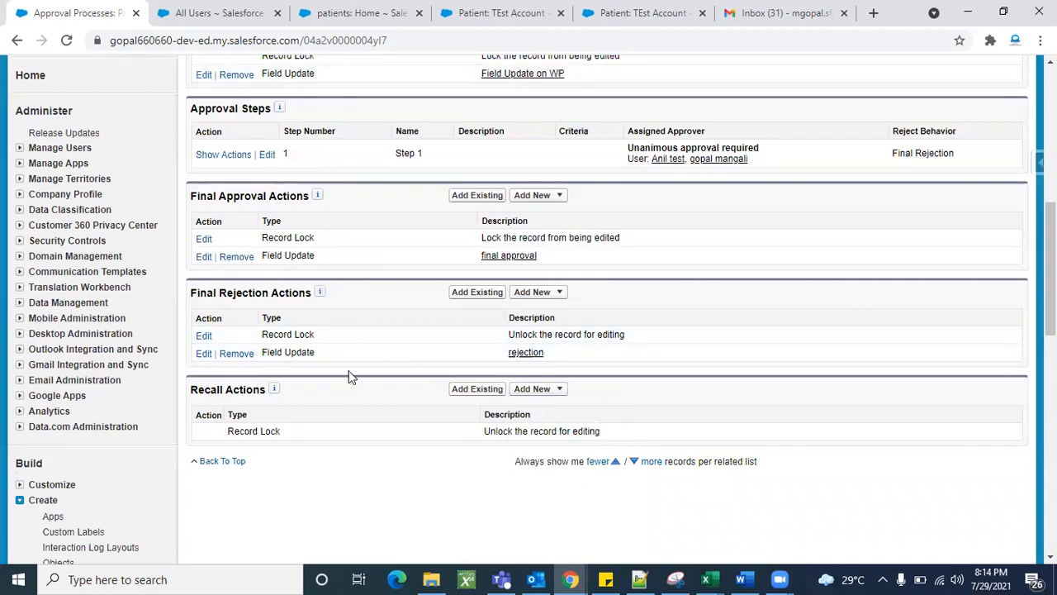
- Open the rejection field update to examine its target field and new value, and leave it without saving
{"action": "left_click", "coordinate": [204, 357]}
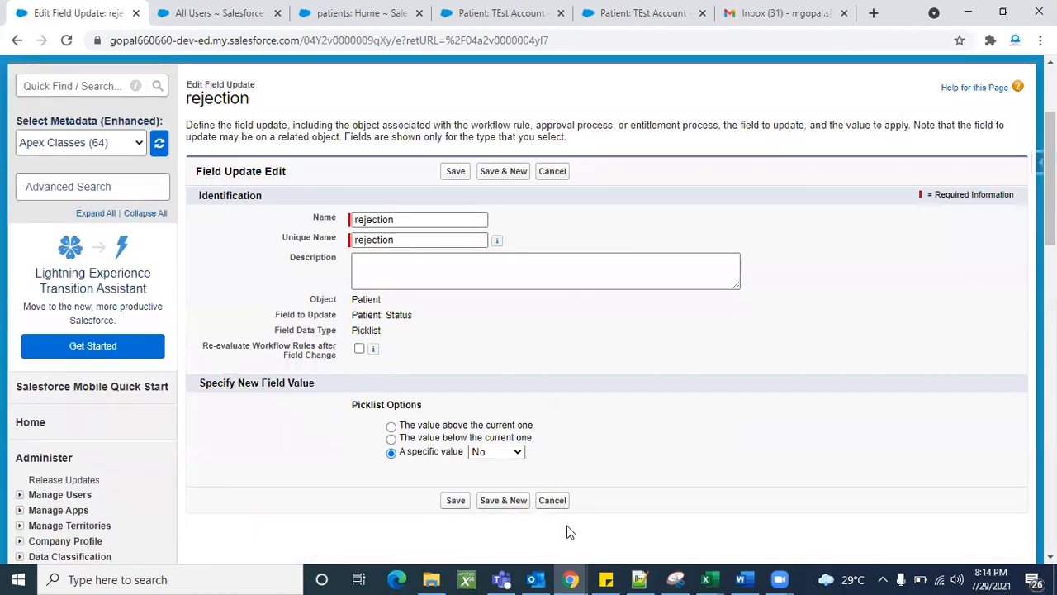
{"action": "left_click", "coordinate": [561, 502]}
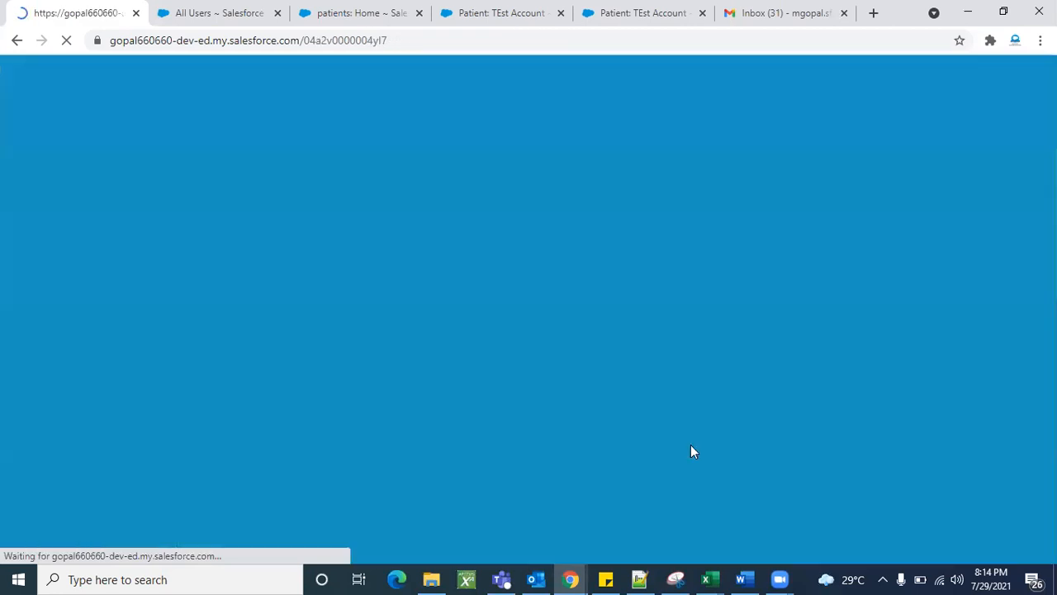
{"action": "scroll", "coordinate": [690, 451], "scroll_direction": "down", "scroll_amount": 7}
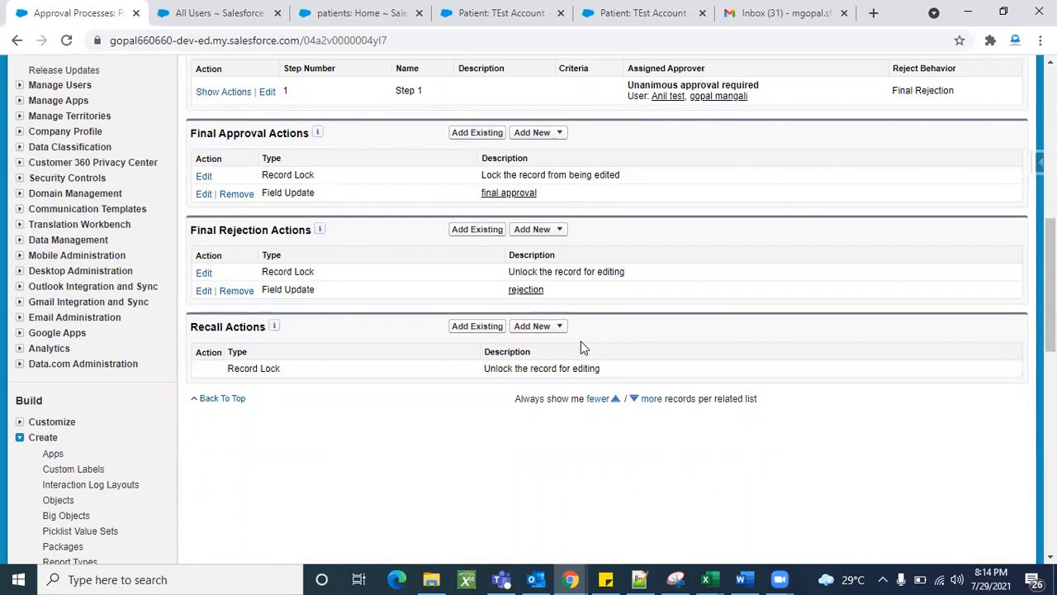
- Examine the test approval process's entry criteria in its process definition
{"action": "scroll", "coordinate": [755, 352], "scroll_direction": "up", "scroll_amount": 2}
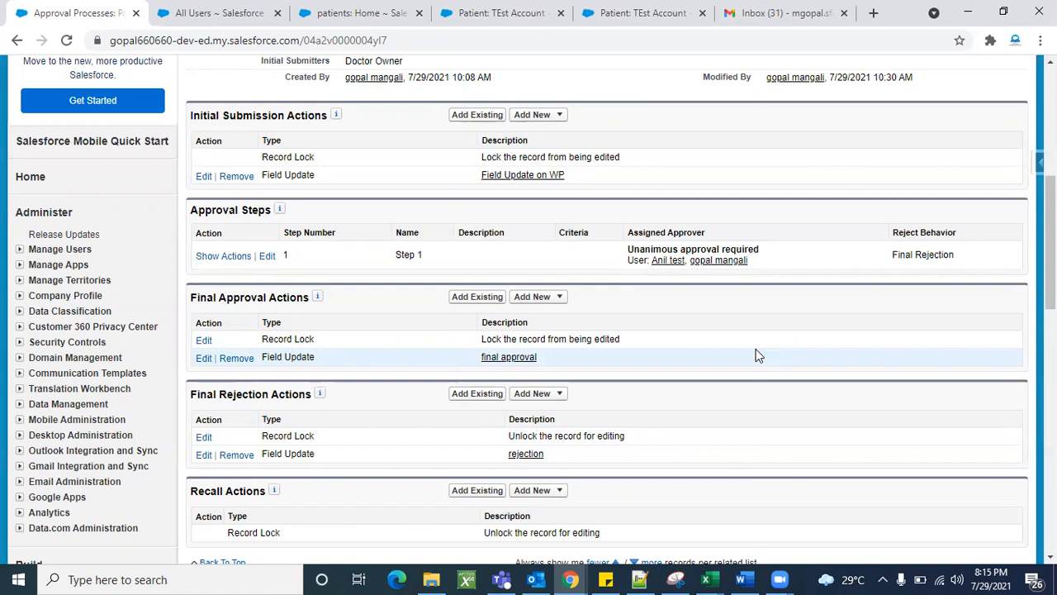
{"action": "scroll", "coordinate": [782, 391], "scroll_direction": "up", "scroll_amount": 3}
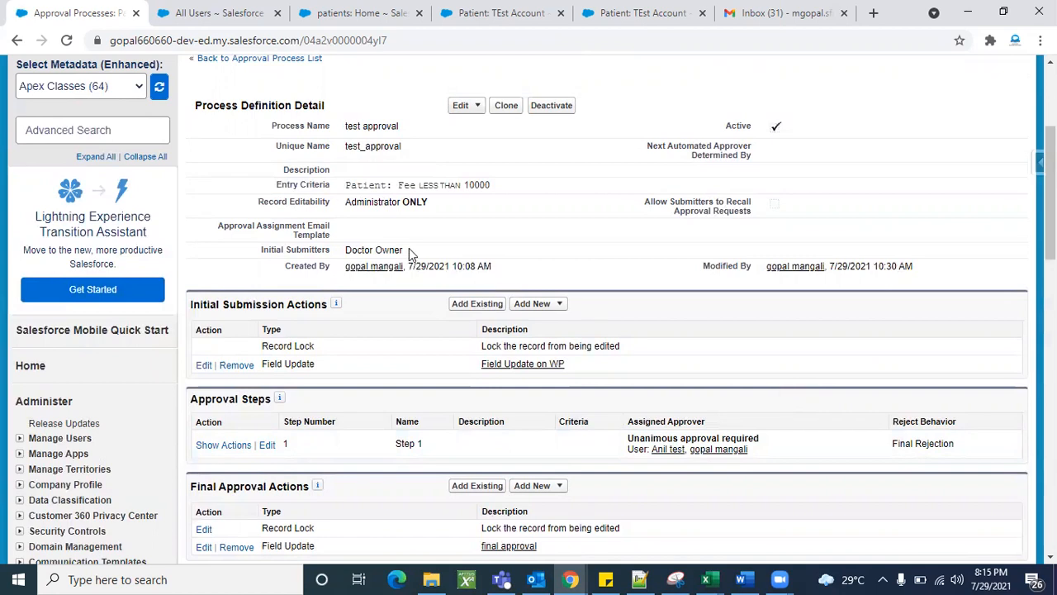
{"action": "triple_click", "coordinate": [398, 186]}
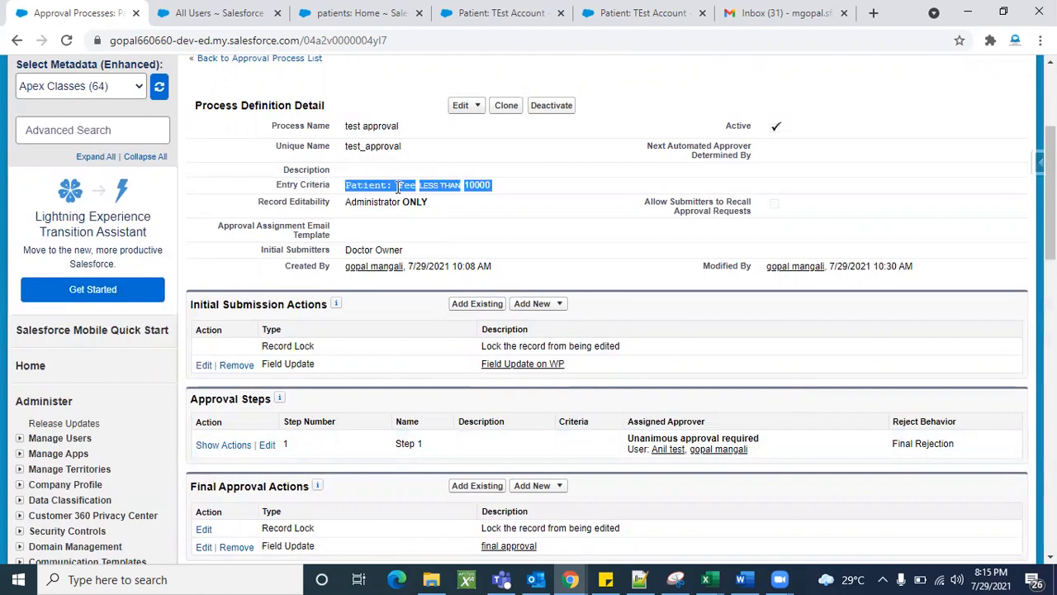
{"action": "left_click", "coordinate": [439, 189]}
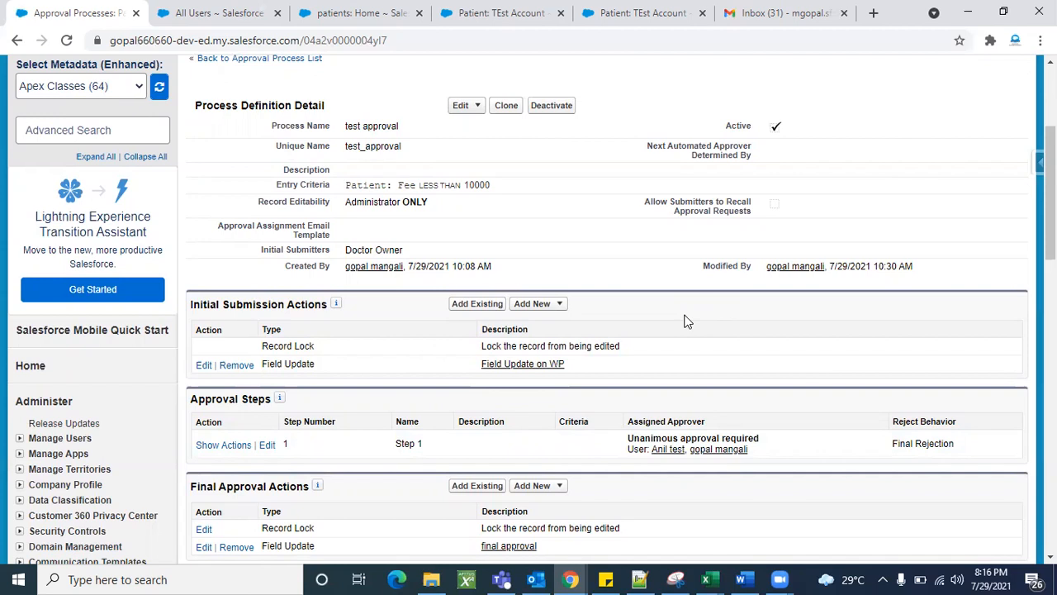
- Open the custom object definition behind the DS tab and examine its API name and definition details
{"action": "scroll", "coordinate": [684, 320], "scroll_direction": "up", "scroll_amount": 3}
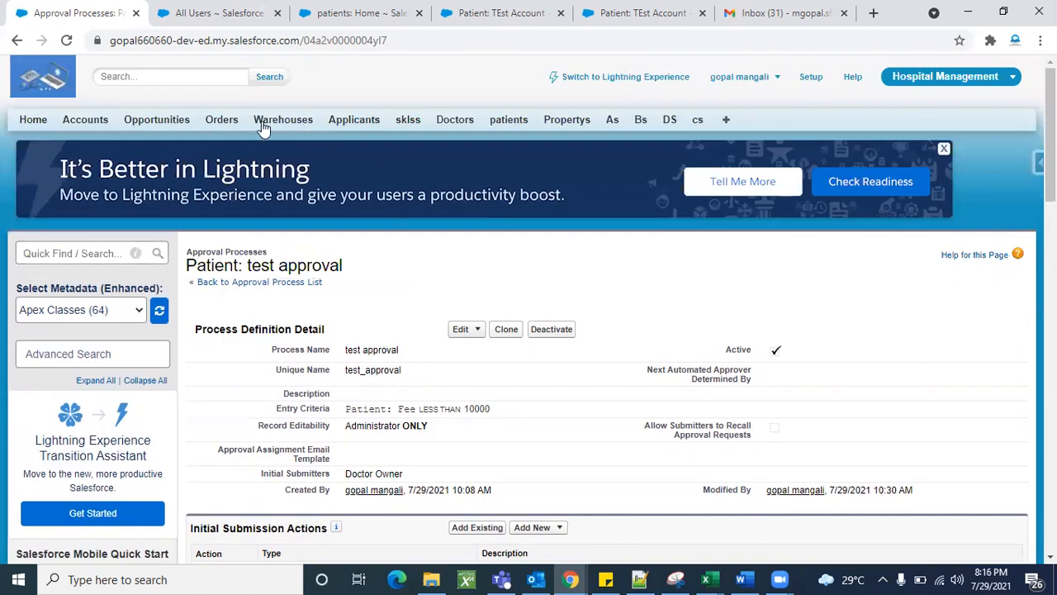
{"action": "left_click", "coordinate": [669, 120]}
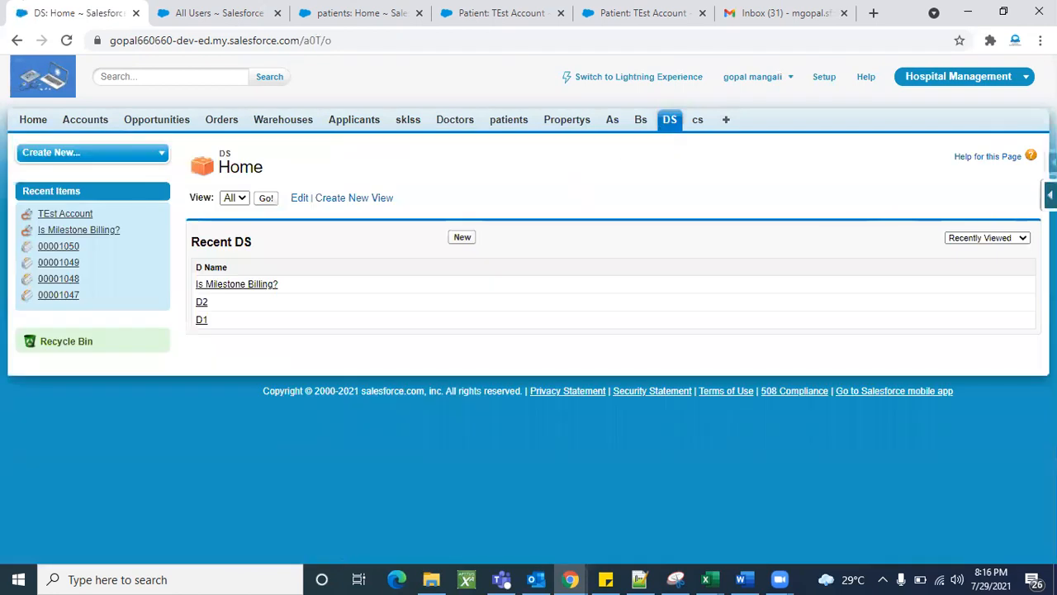
{"action": "left_click", "coordinate": [1050, 195]}
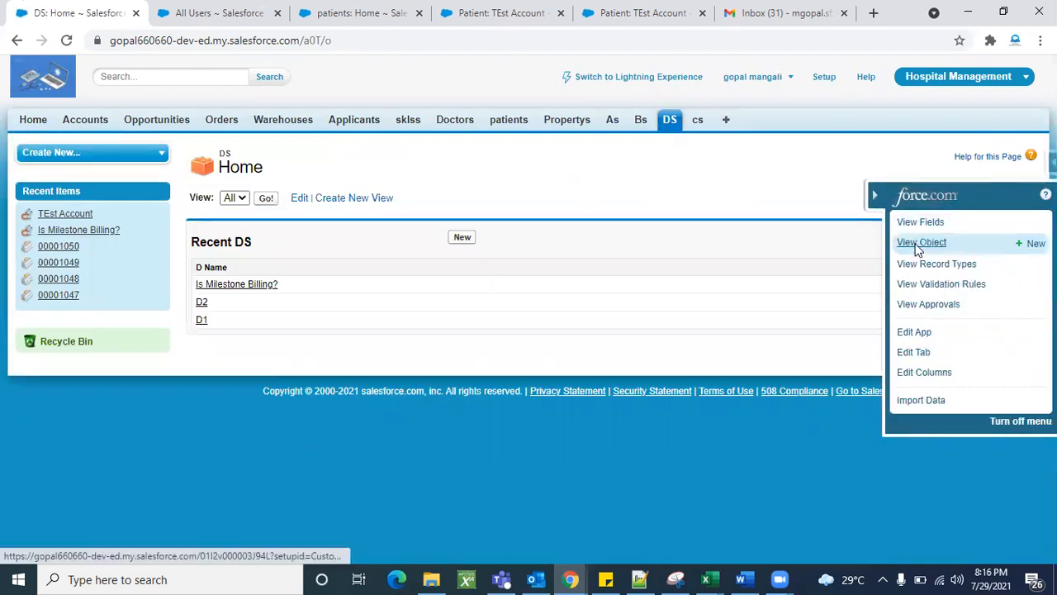
{"action": "left_click", "coordinate": [918, 243]}
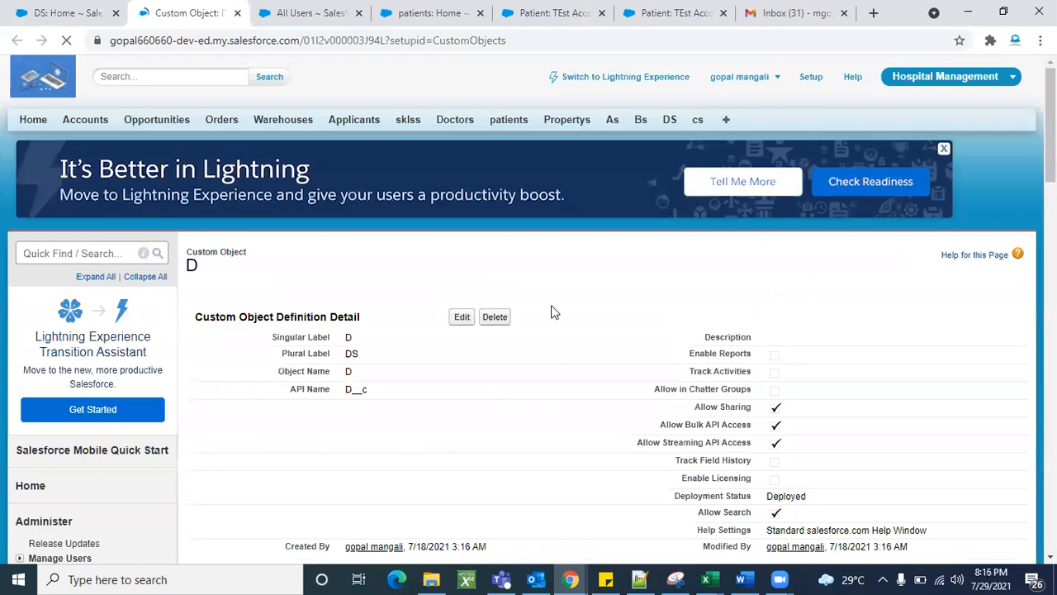
{"action": "double_click", "coordinate": [353, 360]}
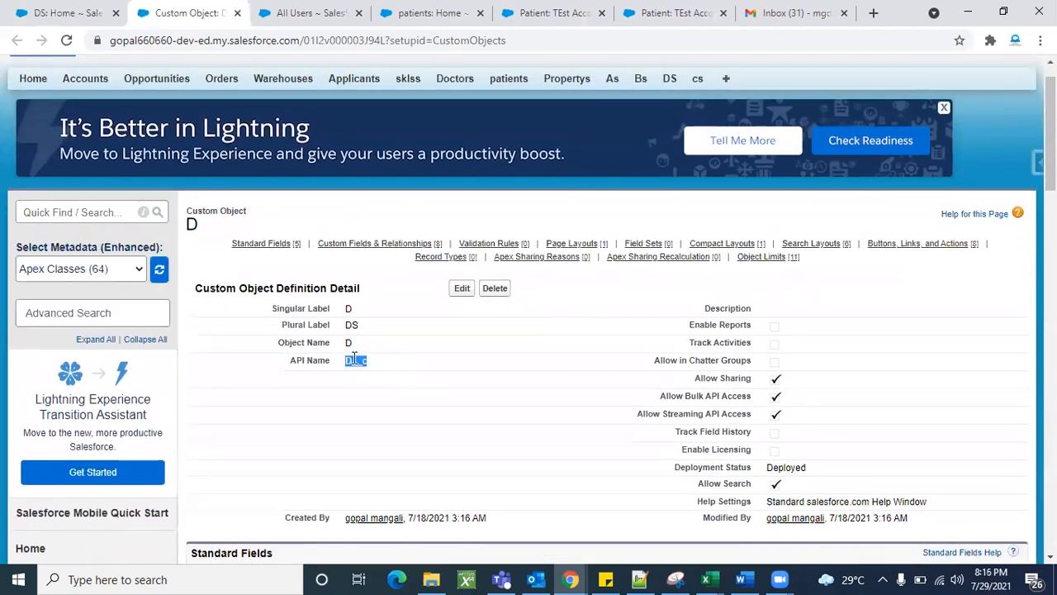
{"action": "left_click", "coordinate": [428, 376]}
{"action": "scroll", "coordinate": [428, 376], "scroll_direction": "down", "scroll_amount": 1}
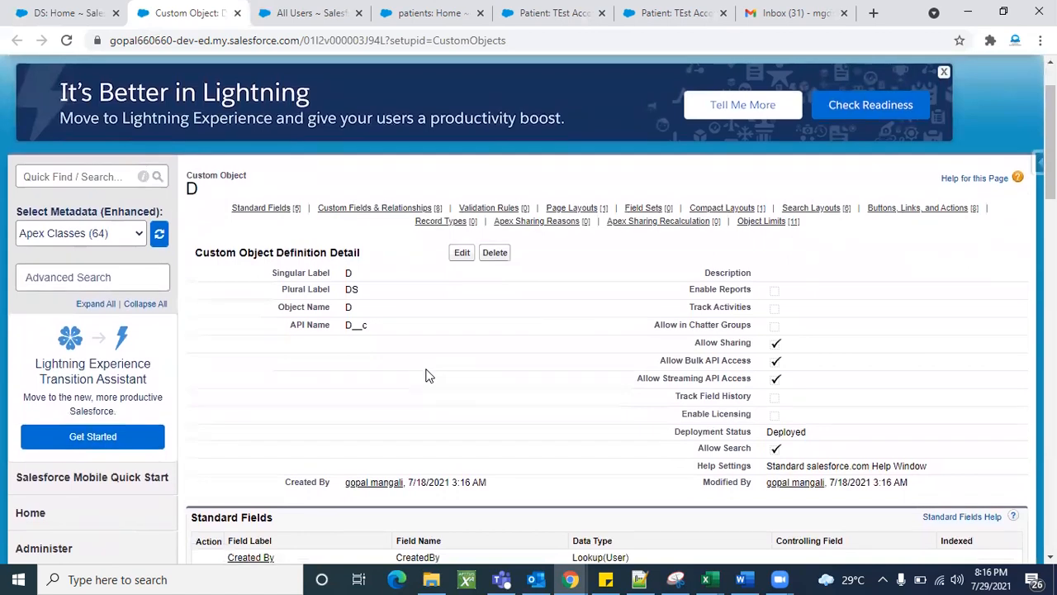
- Examine the D object's standard and custom field lists, including the Name field and the Phone Number field's API name
{"action": "scroll", "coordinate": [428, 376], "scroll_direction": "down", "scroll_amount": 4}
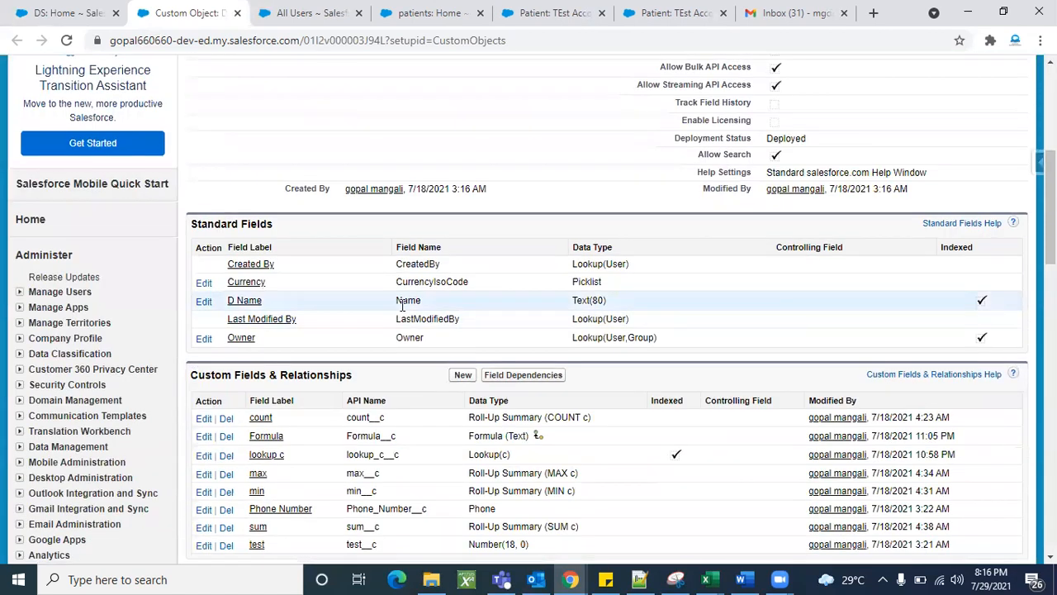
{"action": "double_click", "coordinate": [409, 300]}
{"action": "triple_click", "coordinate": [209, 219]}
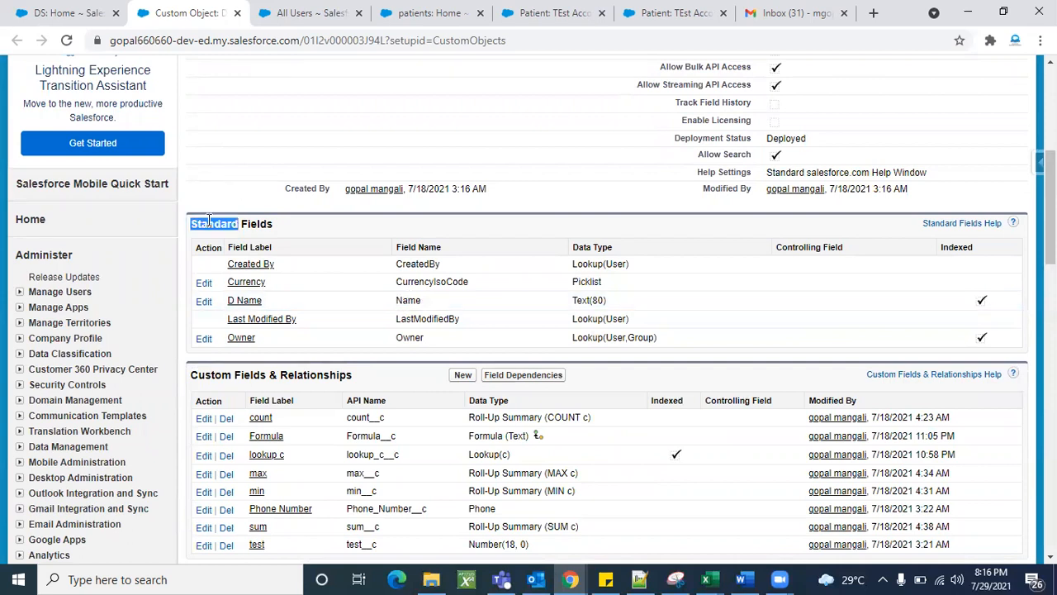
{"action": "double_click", "coordinate": [404, 303]}
{"action": "scroll", "coordinate": [399, 314], "scroll_direction": "down", "scroll_amount": 2}
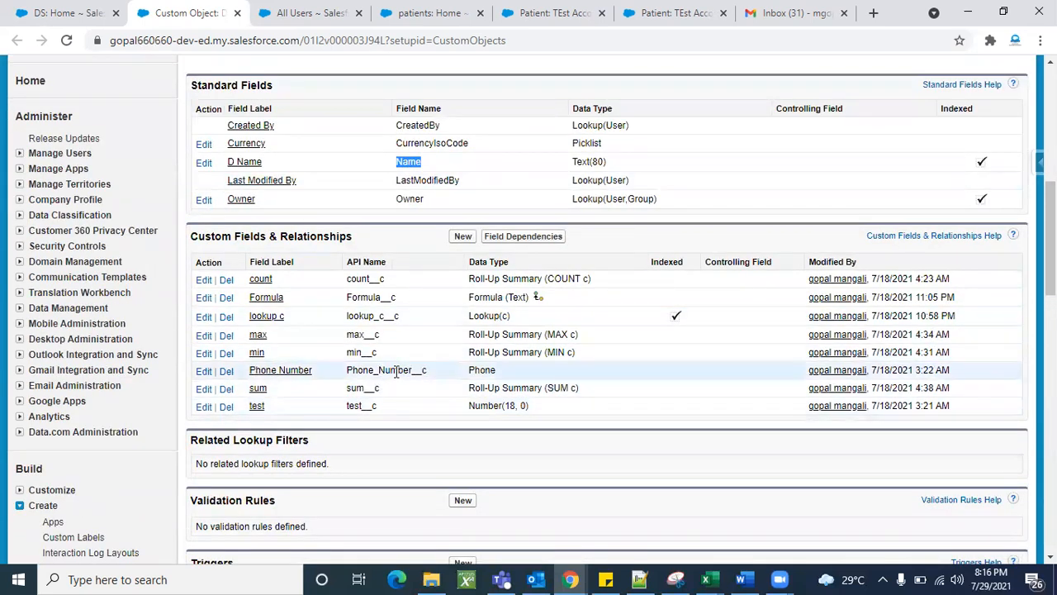
{"action": "double_click", "coordinate": [397, 372]}
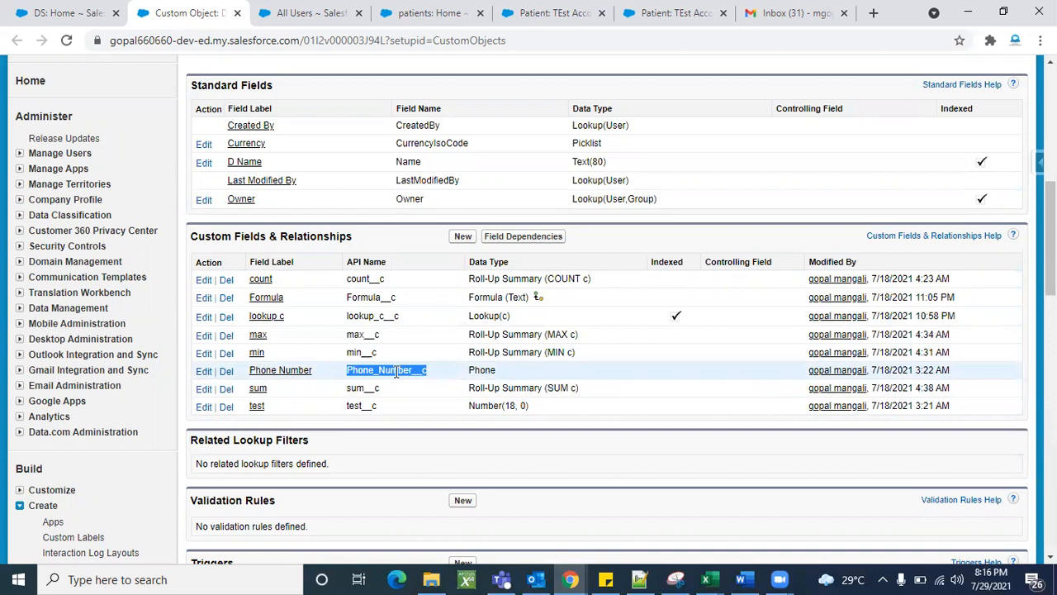
{"action": "scroll", "coordinate": [388, 223], "scroll_direction": "up", "scroll_amount": 1}
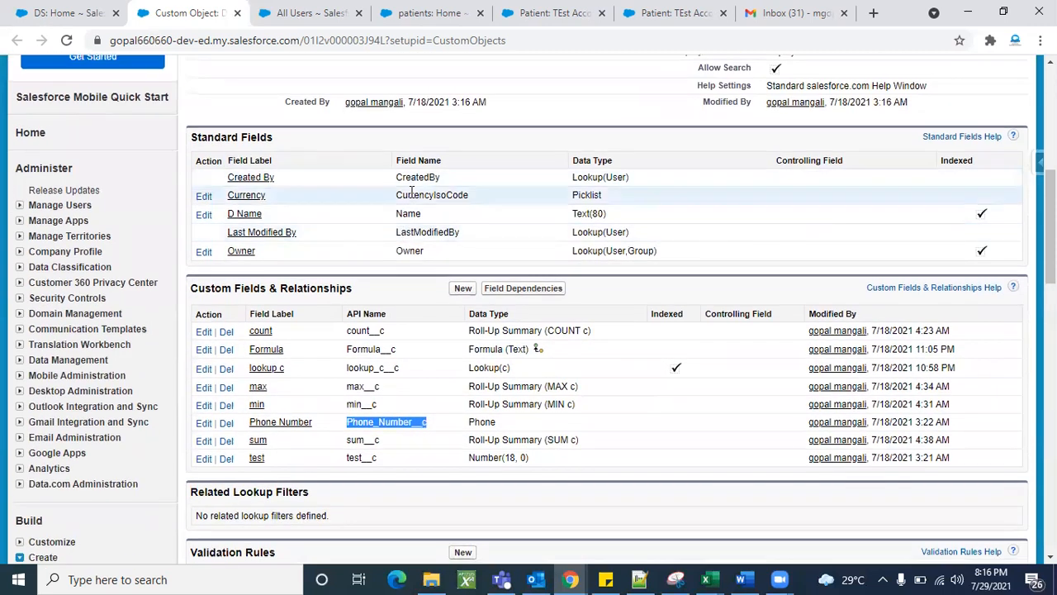
- Compare the naming of the standard Name field with the API name of the custom Phone Number field
{"action": "scroll", "coordinate": [411, 191], "scroll_direction": "up", "scroll_amount": 3}
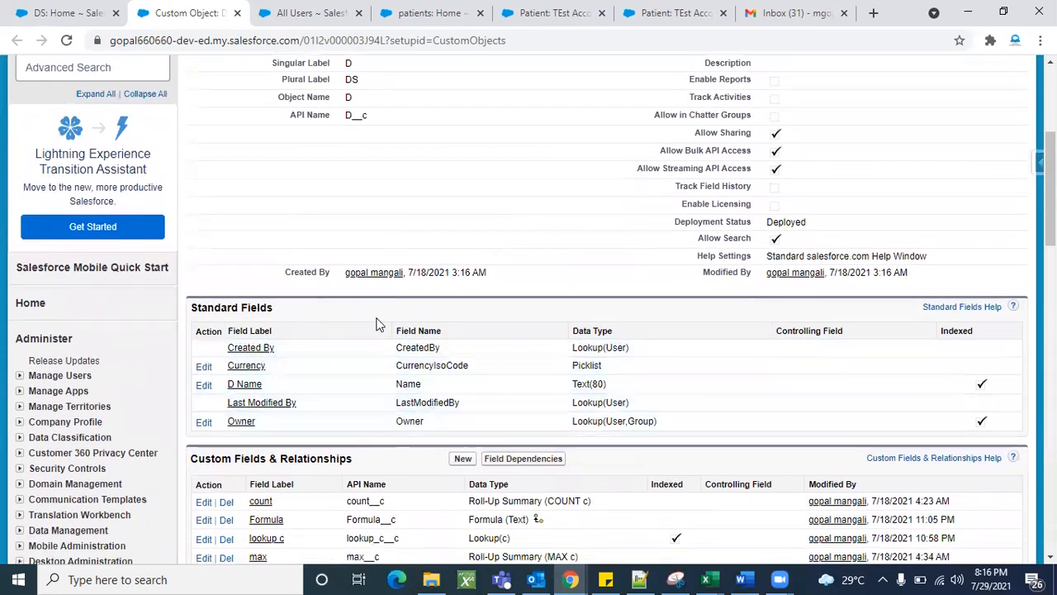
{"action": "double_click", "coordinate": [411, 386]}
{"action": "left_click_drag", "start_coordinate": [271, 307], "coordinate": [191, 308]}
{"action": "left_click", "coordinate": [336, 310]}
{"action": "scroll", "coordinate": [336, 310], "scroll_direction": "down", "scroll_amount": 1}
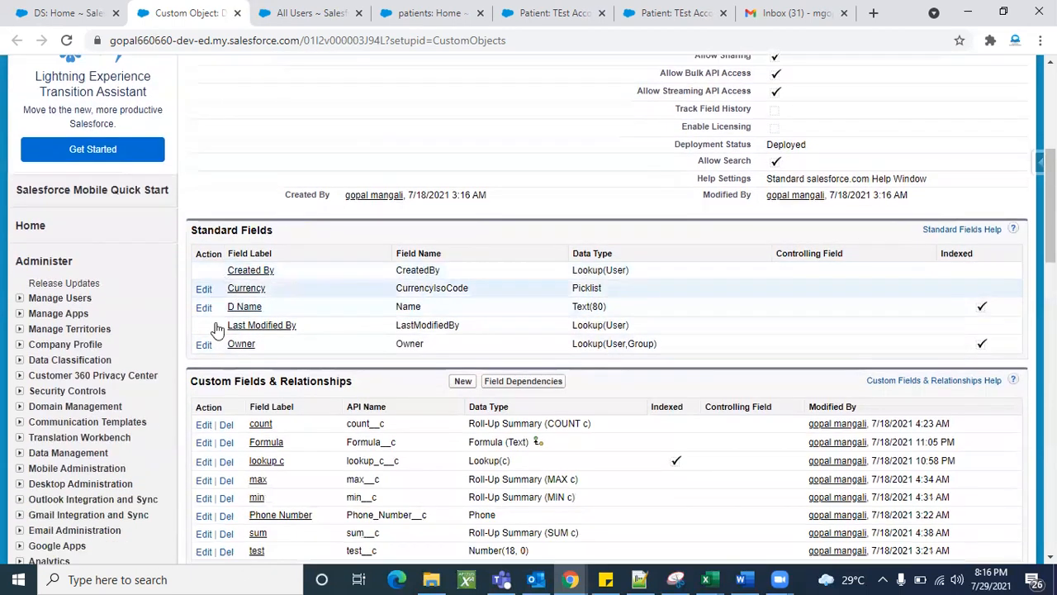
{"action": "double_click", "coordinate": [418, 305]}
{"action": "scroll", "coordinate": [404, 338], "scroll_direction": "down", "scroll_amount": 1}
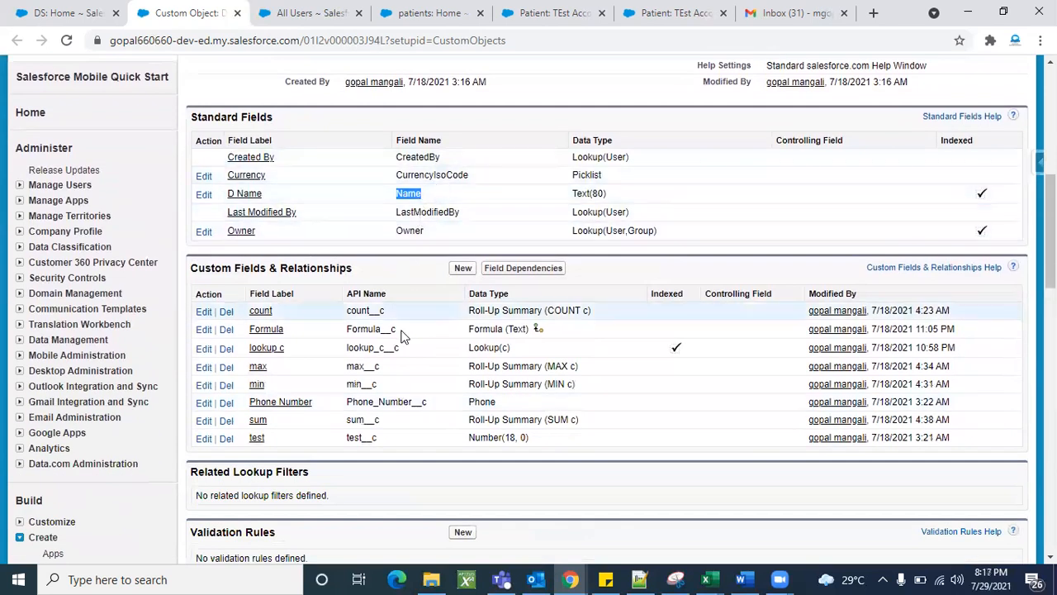
{"action": "double_click", "coordinate": [393, 404]}
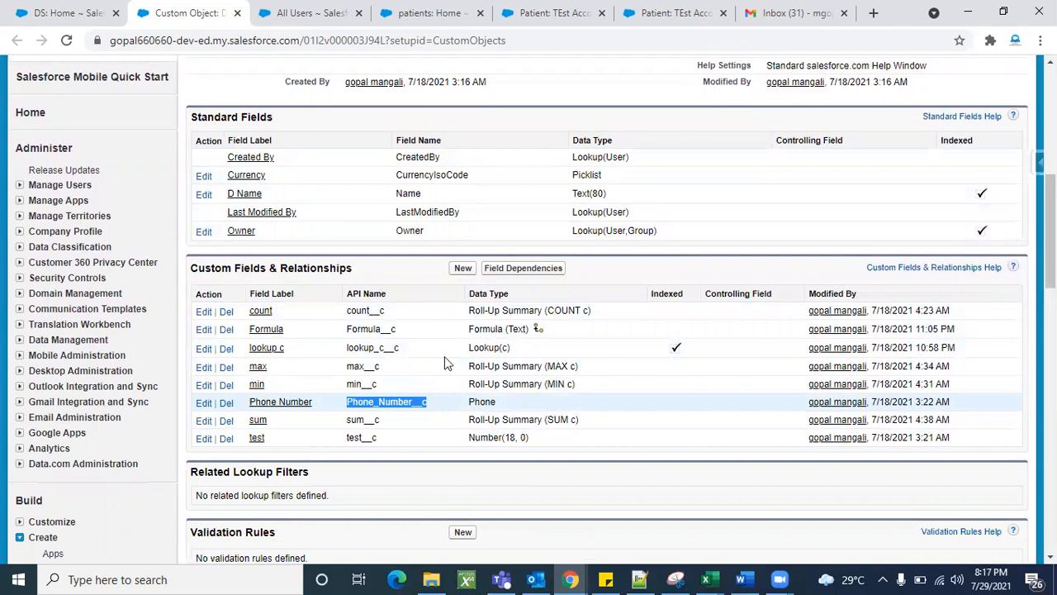
{"action": "left_click", "coordinate": [415, 192]}
{"action": "double_click", "coordinate": [415, 191]}
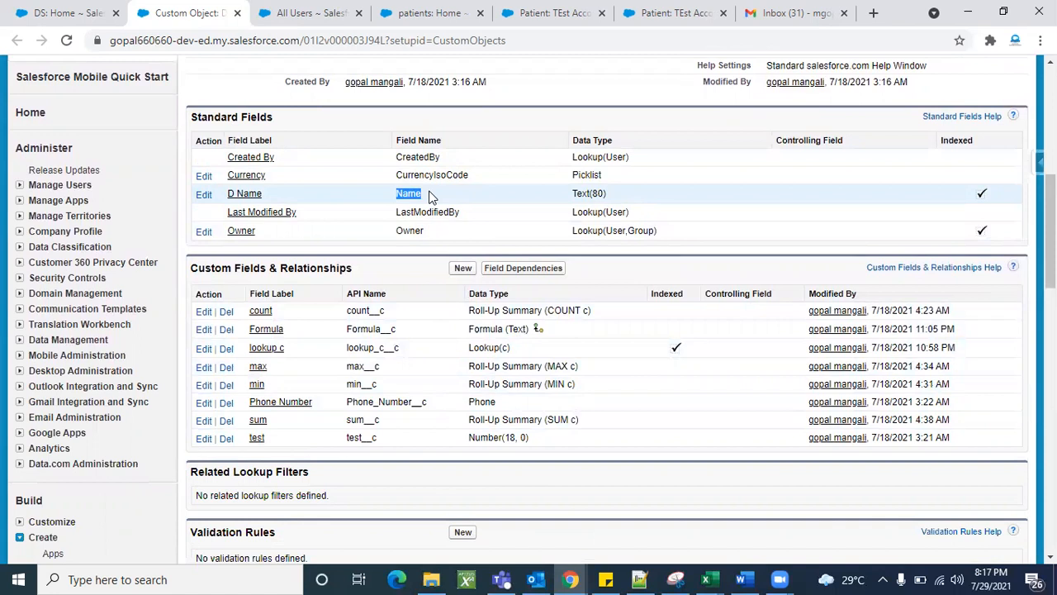
{"action": "left_click", "coordinate": [428, 196]}
{"action": "double_click", "coordinate": [421, 198]}
{"action": "left_click", "coordinate": [428, 293]}
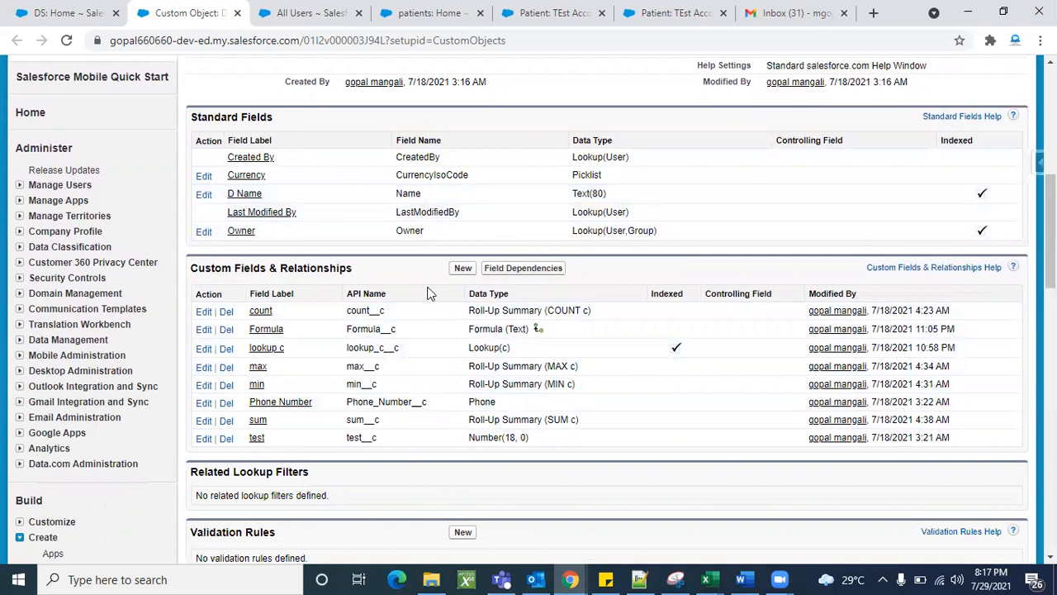
- Compare the D object's plural label with its API name in the custom object definition
{"action": "scroll", "coordinate": [427, 293], "scroll_direction": "up", "scroll_amount": 3}
{"action": "double_click", "coordinate": [362, 183]}
{"action": "double_click", "coordinate": [353, 149]}
{"action": "left_click", "coordinate": [358, 150]}
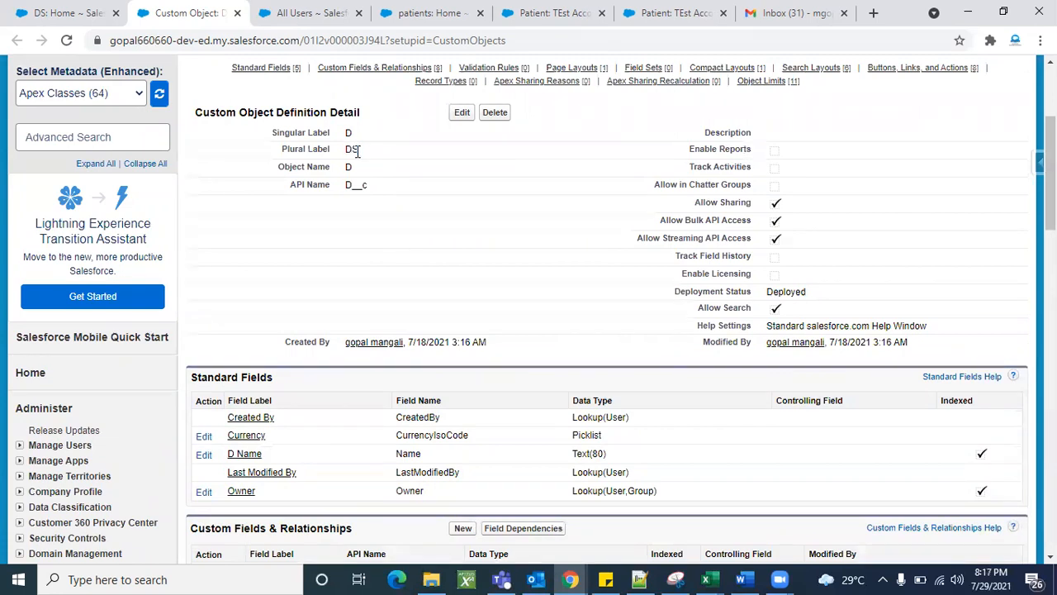
{"action": "double_click", "coordinate": [353, 149]}
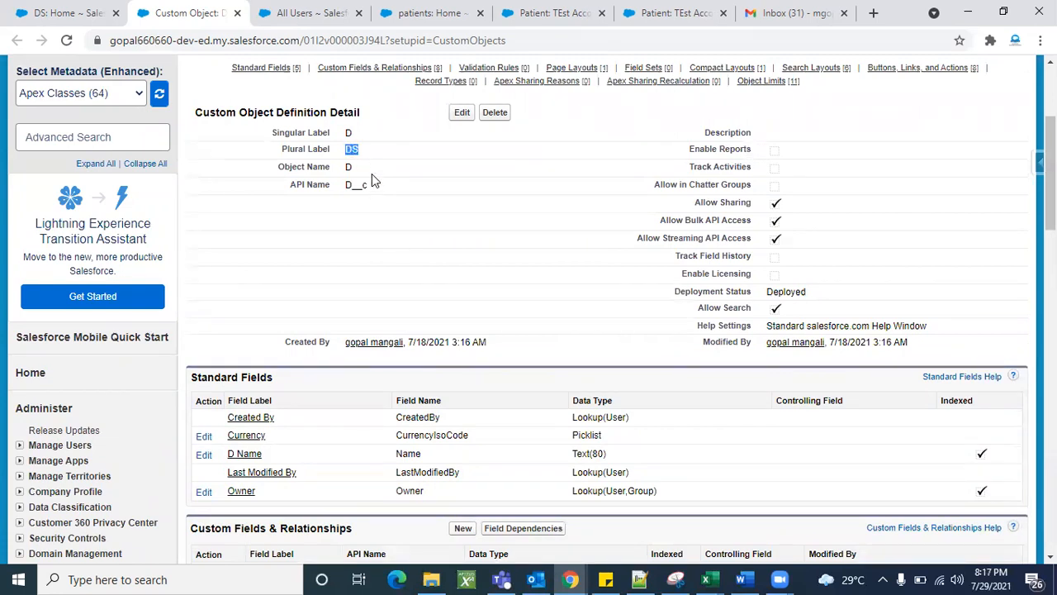
{"action": "double_click", "coordinate": [358, 186]}
{"action": "double_click", "coordinate": [351, 149]}
{"action": "left_click", "coordinate": [416, 220]}
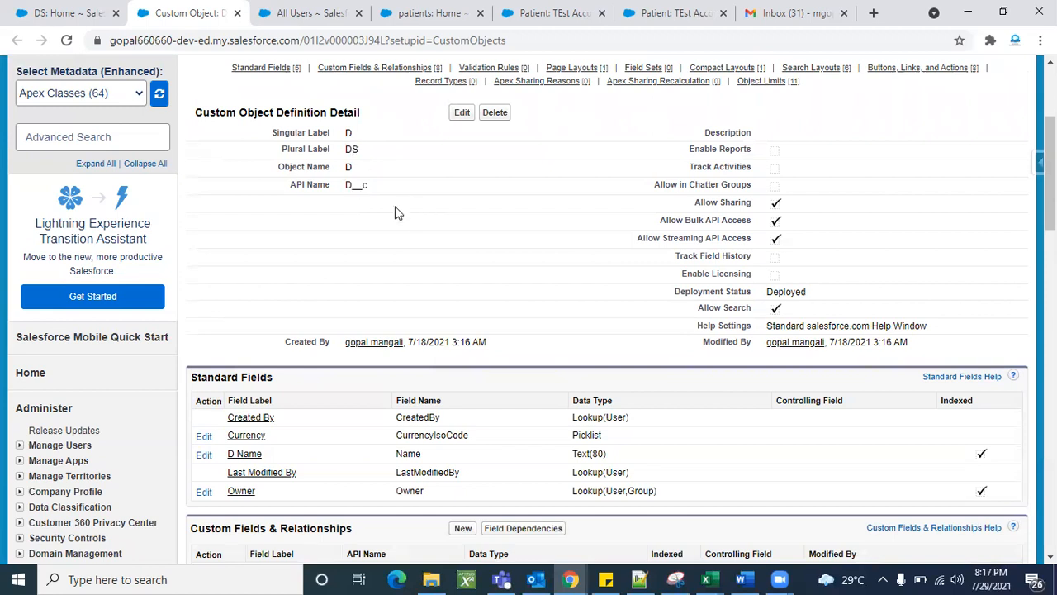
{"action": "double_click", "coordinate": [359, 185]}
- Open the data import of Salesforce Inspector and choose D__c as the object for the insert
{"action": "left_click", "coordinate": [1037, 162]}
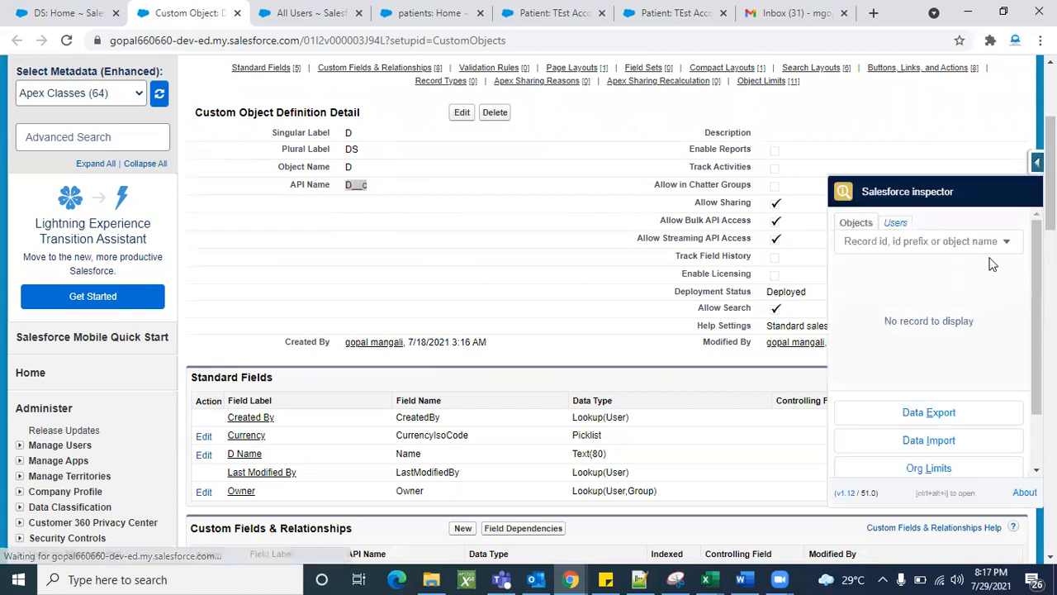
{"action": "left_click", "coordinate": [929, 440]}
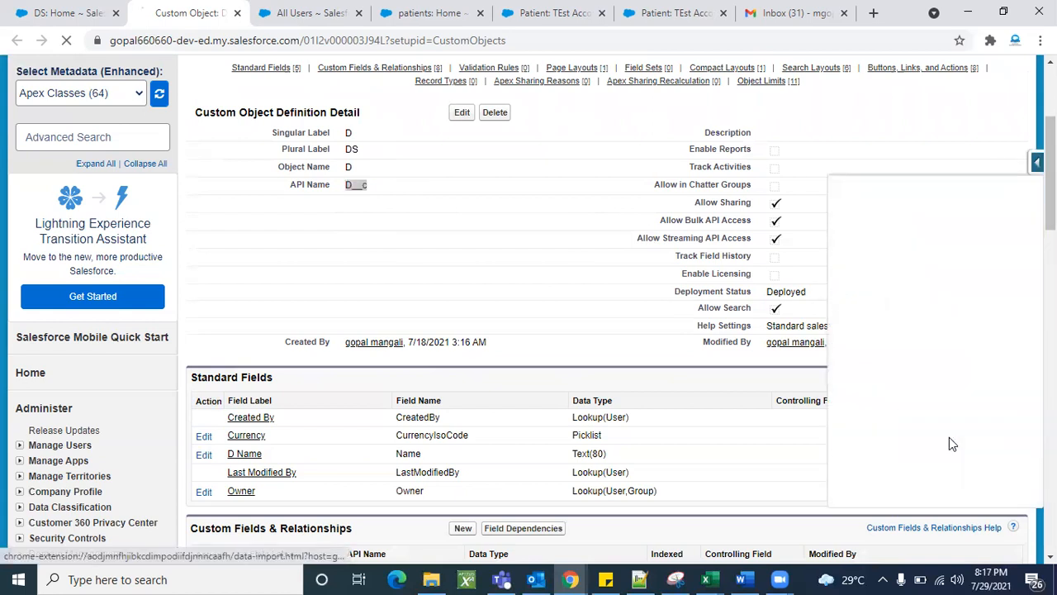
{"action": "left_click", "coordinate": [133, 126]}
{"action": "key", "text": "BackSpace"}
{"action": "key", "text": "BackSpace"}
{"action": "key", "text": "BackSpace"}
{"action": "key", "text": "BackSpace"}
{"action": "key", "text": "BackSpace"}
{"action": "key", "text": "BackSpace"}
{"action": "key", "text": "BackSpace"}
{"action": "type", "text": "ds"}
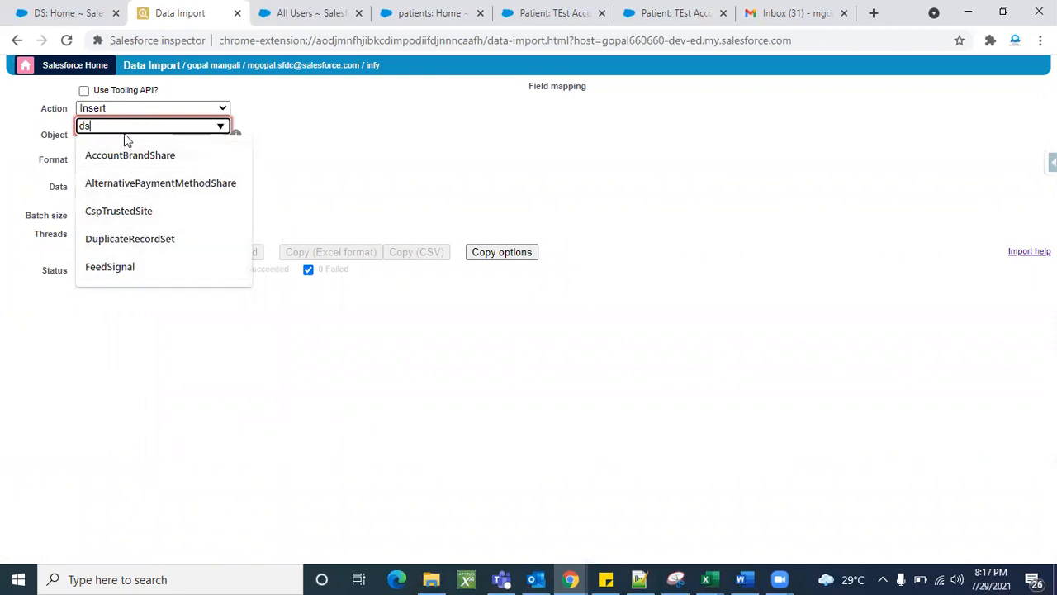
{"action": "key", "text": "BackSpace"}
{"action": "type", "text": "__c"}
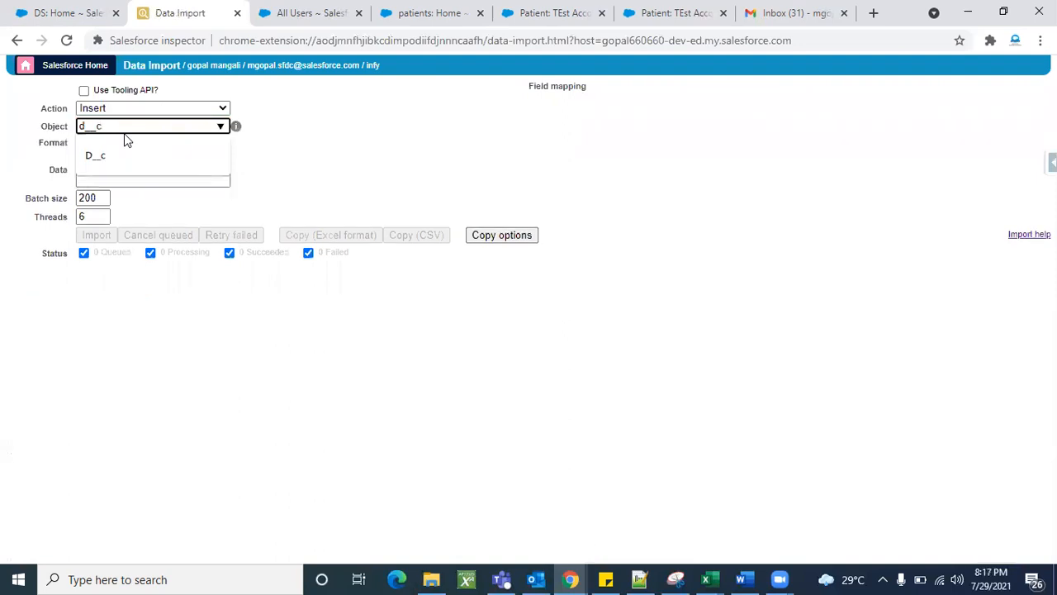
{"action": "left_click", "coordinate": [107, 159]}
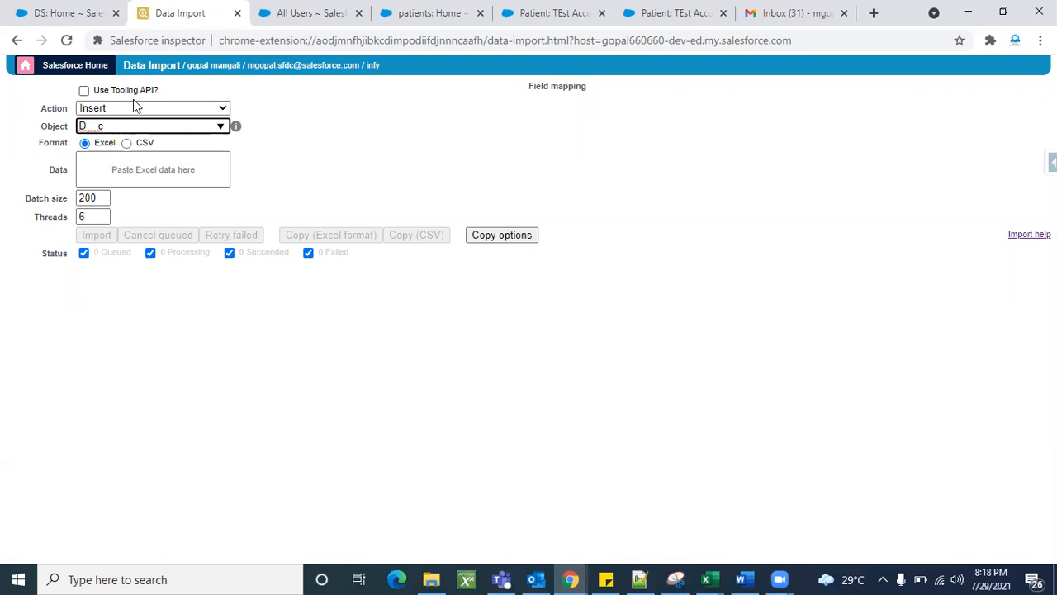
- Enable the Tooling API for the import and search its object list for "ds"
{"action": "left_click", "coordinate": [84, 91]}
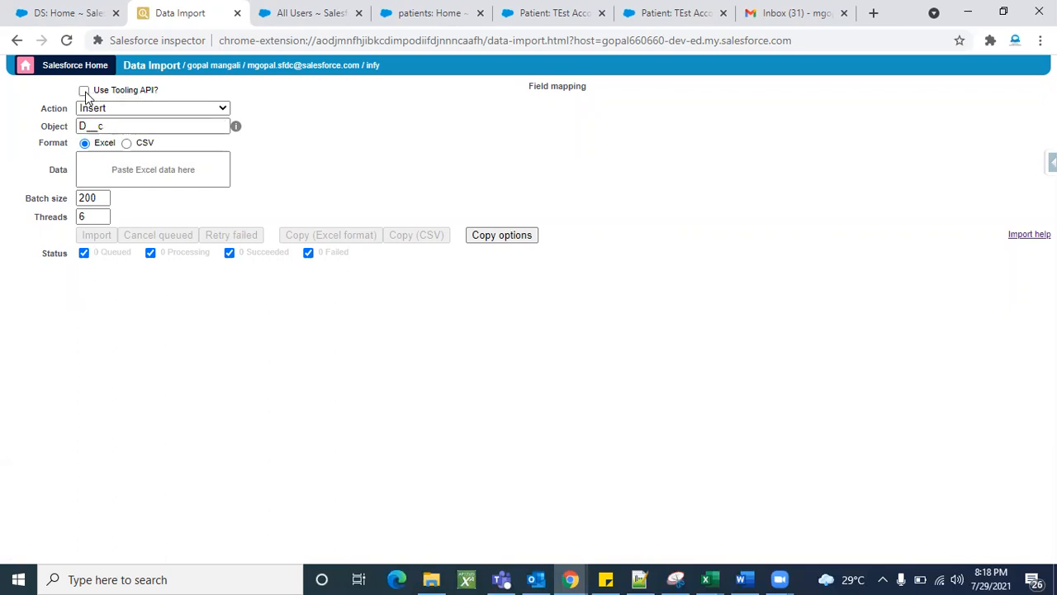
{"action": "left_click", "coordinate": [127, 128]}
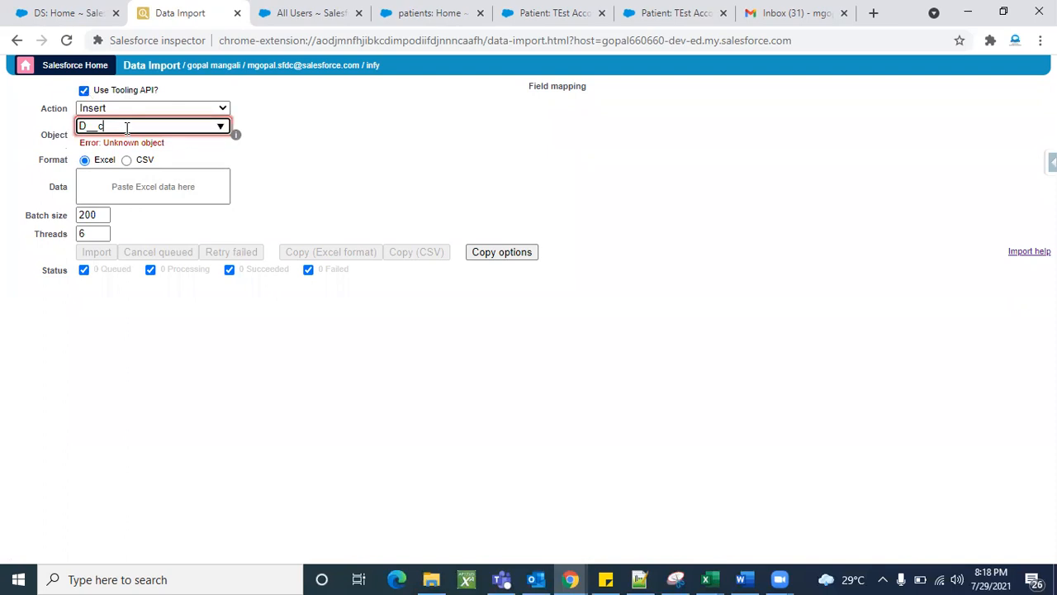
{"action": "key", "text": "BackSpace"}
{"action": "key", "text": "BackSpace"}
{"action": "key", "text": "BackSpace"}
{"action": "key", "text": "BackSpace"}
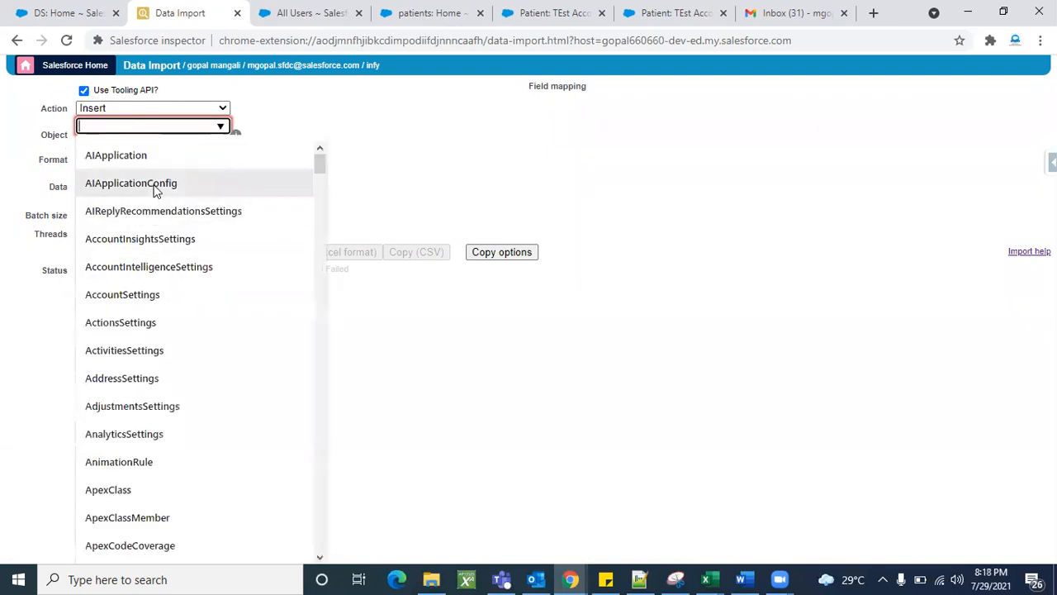
{"action": "type", "text": "ds"}
{"action": "scroll", "coordinate": [175, 323], "scroll_direction": "down", "scroll_amount": 3}
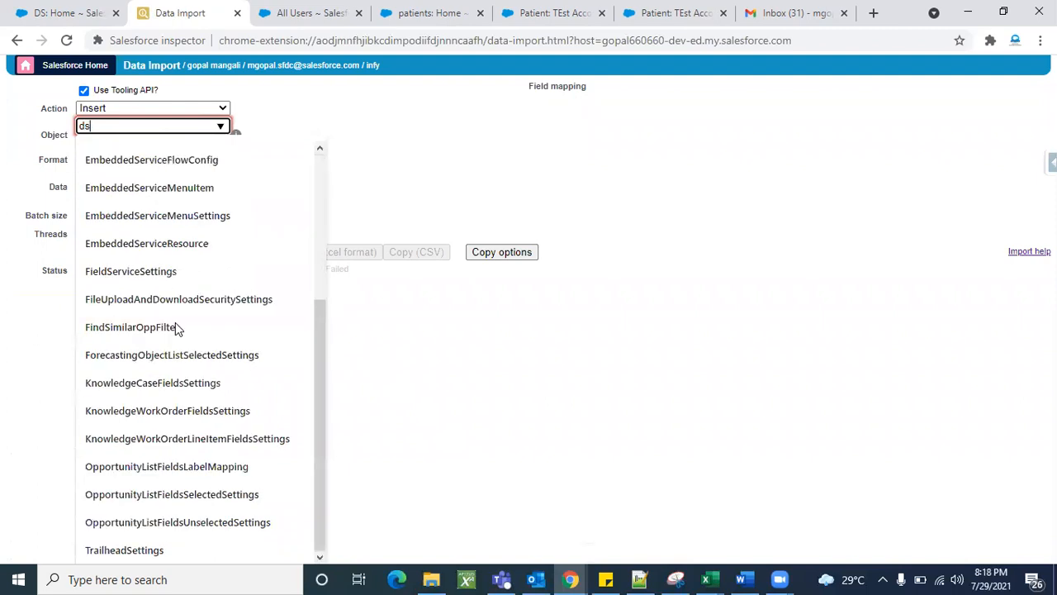
{"action": "scroll", "coordinate": [180, 409], "scroll_direction": "up", "scroll_amount": 3}
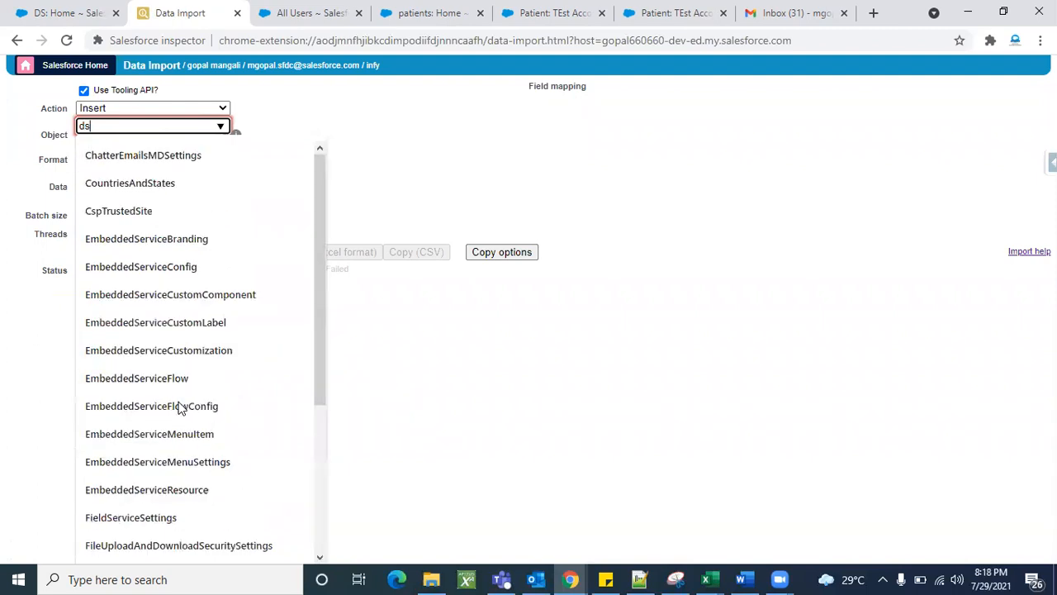
{"action": "scroll", "coordinate": [167, 307], "scroll_direction": "down", "scroll_amount": 1}
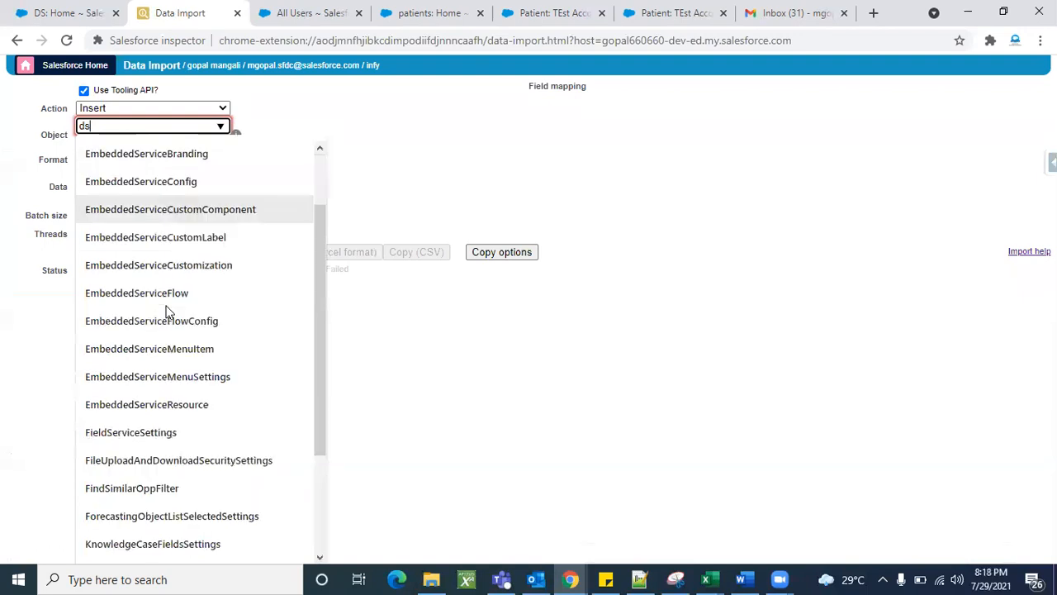
{"action": "scroll", "coordinate": [167, 311], "scroll_direction": "down", "scroll_amount": 2}
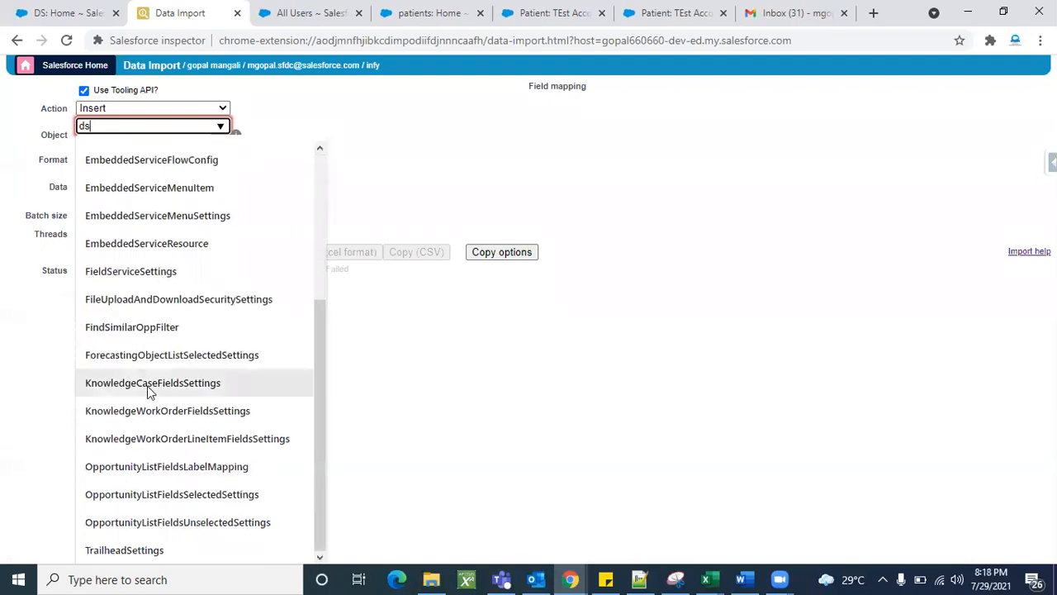
{"action": "scroll", "coordinate": [185, 231], "scroll_direction": "up", "scroll_amount": 3}
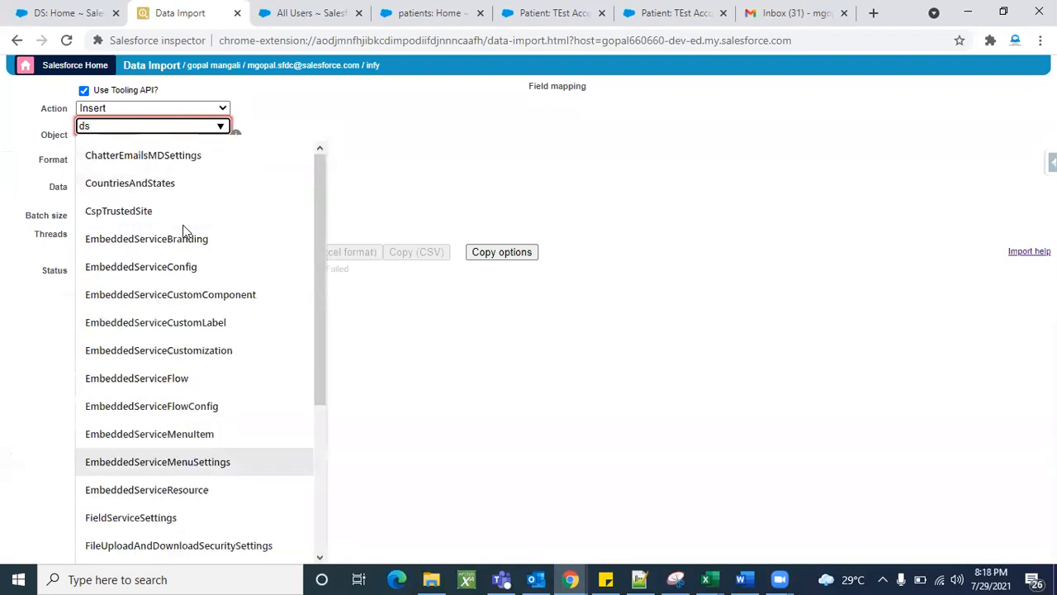
- Disable the Tooling API again and set the import object back to D__c
{"action": "left_click", "coordinate": [83, 90]}
{"action": "left_click", "coordinate": [128, 126]}
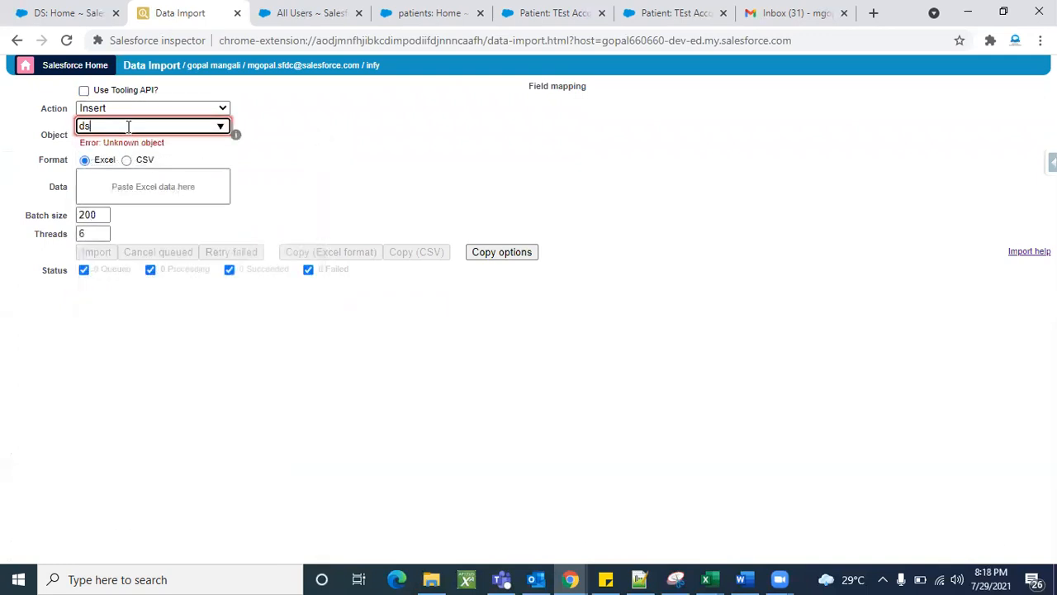
{"action": "key", "text": "BackSpace"}
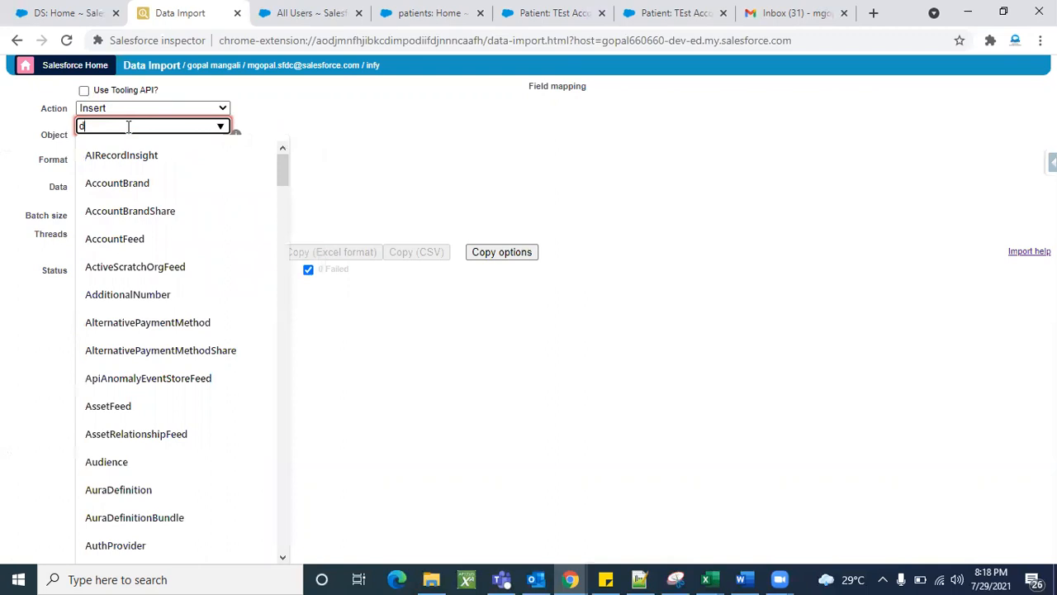
{"action": "type", "text": "__c"}
{"action": "left_click", "coordinate": [113, 158]}
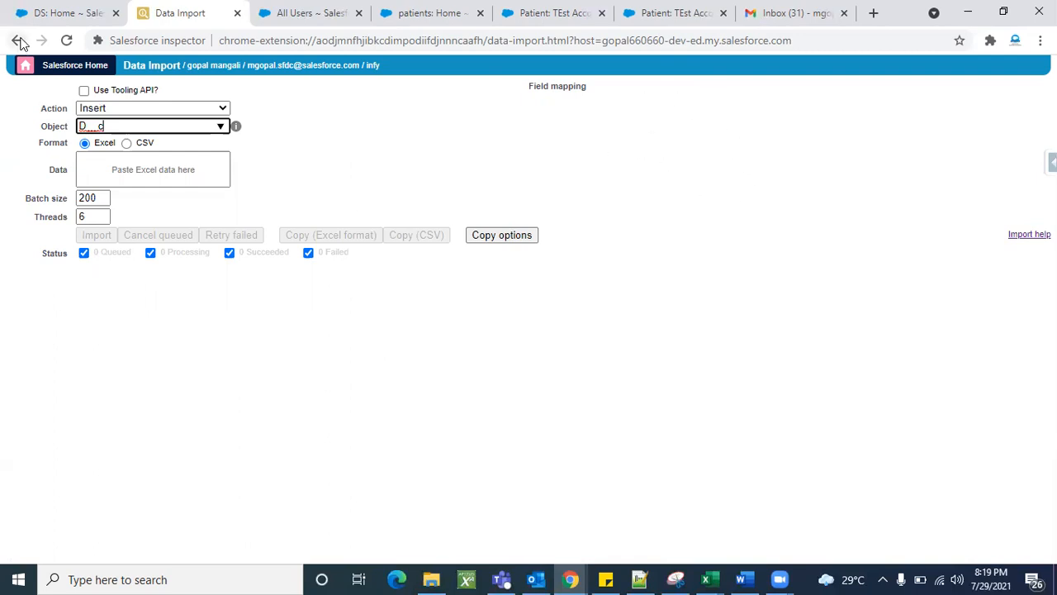
- Return to the D object's definition page and open the data export of Salesforce Inspector
{"action": "left_click", "coordinate": [18, 41]}
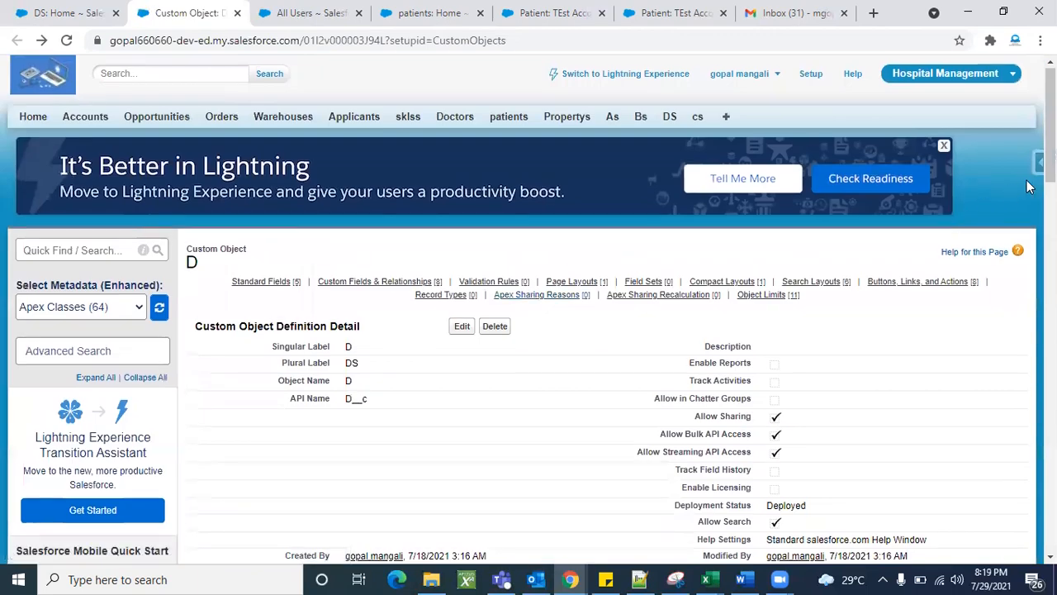
{"action": "left_click", "coordinate": [1037, 163]}
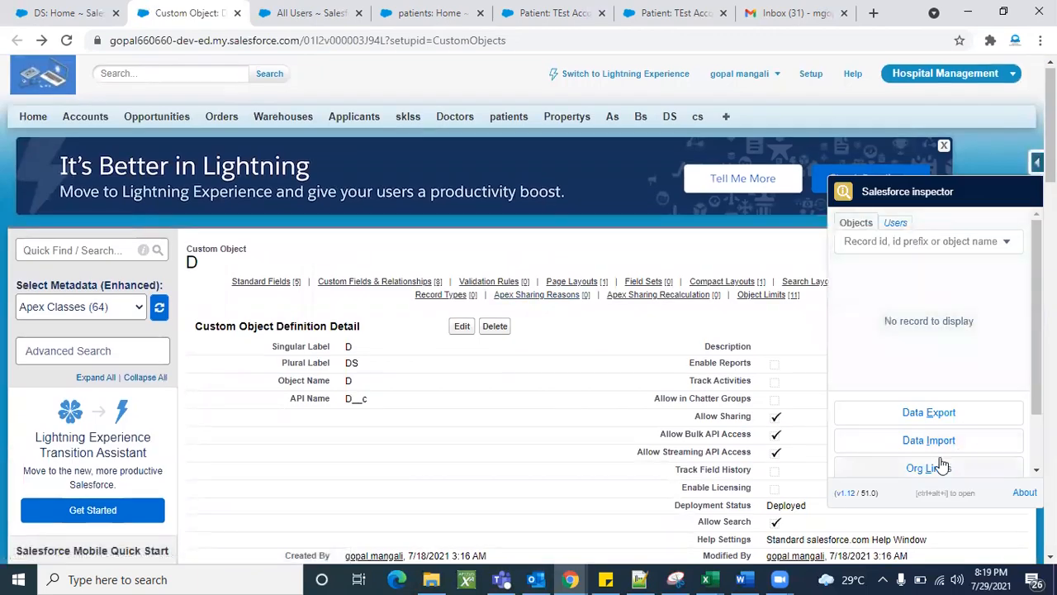
{"action": "left_click", "coordinate": [947, 416]}
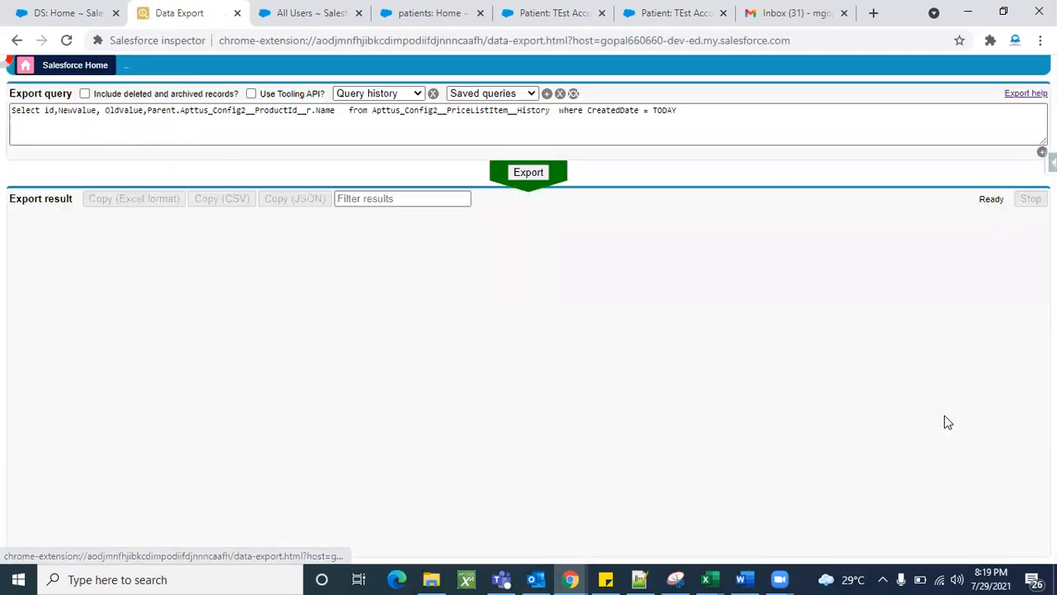
- Replace the export query with "select id ,name from D__c", using the suggested object name, and run the export
{"action": "left_click", "coordinate": [505, 120]}
{"action": "key", "text": "ctrl+a"}
{"action": "key", "text": "BackSpace"}
{"action": "type", "text": "sales"}
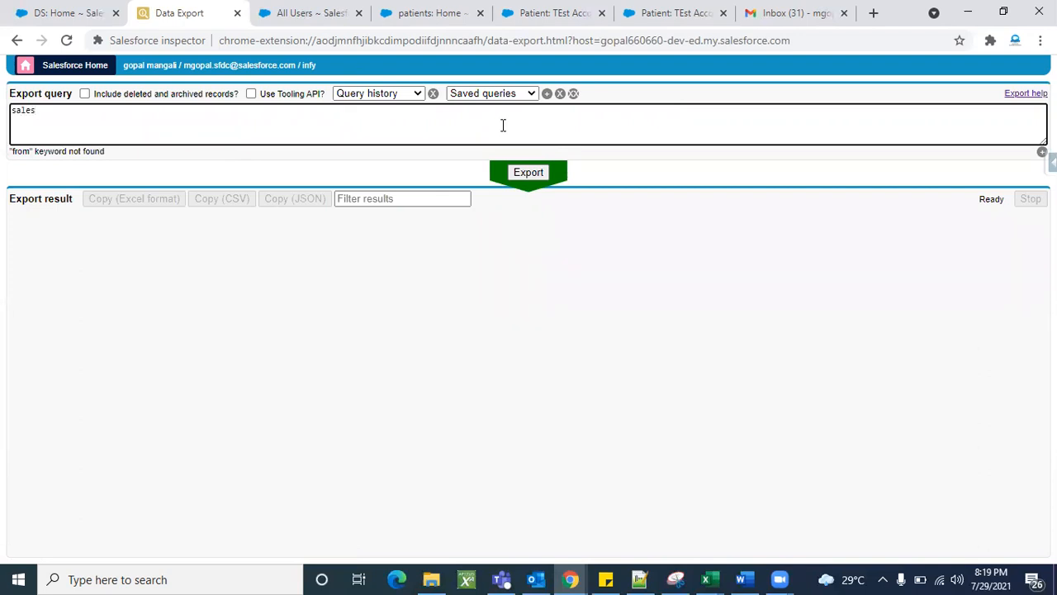
{"action": "key", "text": "BackSpace"}
{"action": "key", "text": "BackSpace"}
{"action": "key", "text": "BackSpace"}
{"action": "key", "text": "BackSpace"}
{"action": "type", "text": "elect id ,name from d"}
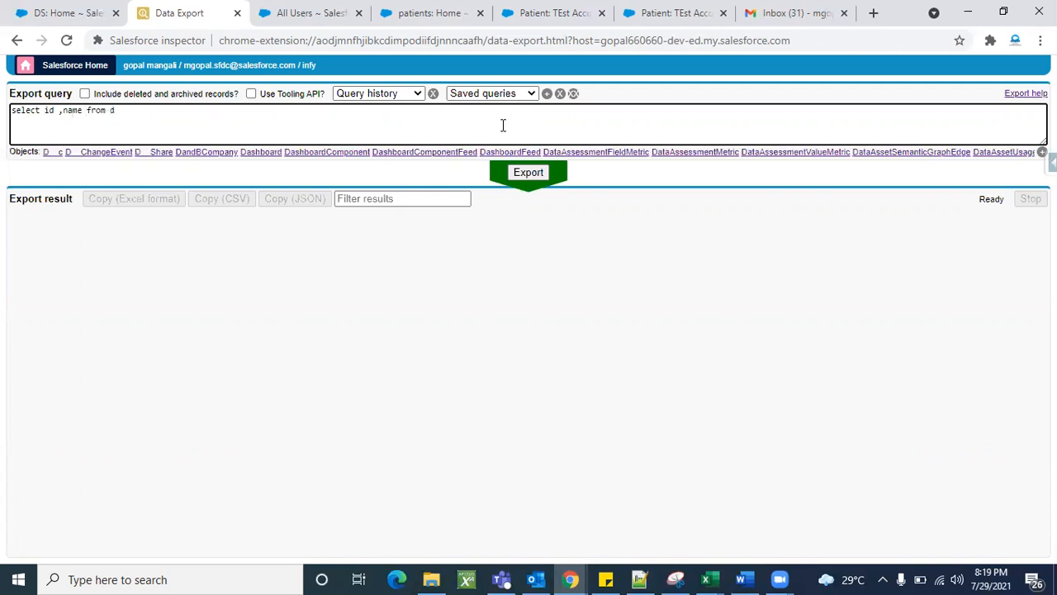
{"action": "type", "text": "__c"}
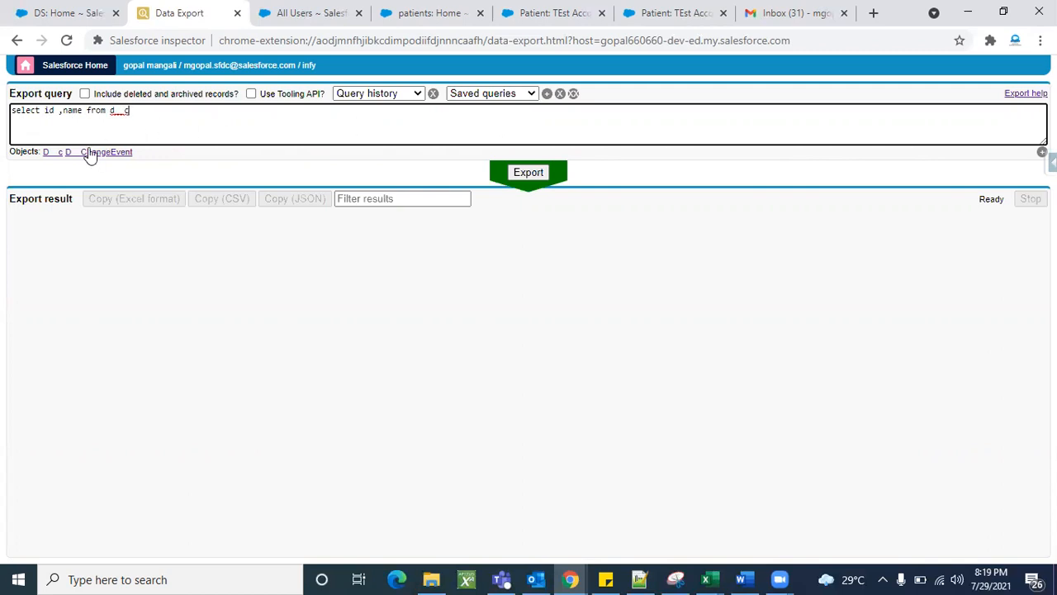
{"action": "left_click", "coordinate": [48, 153]}
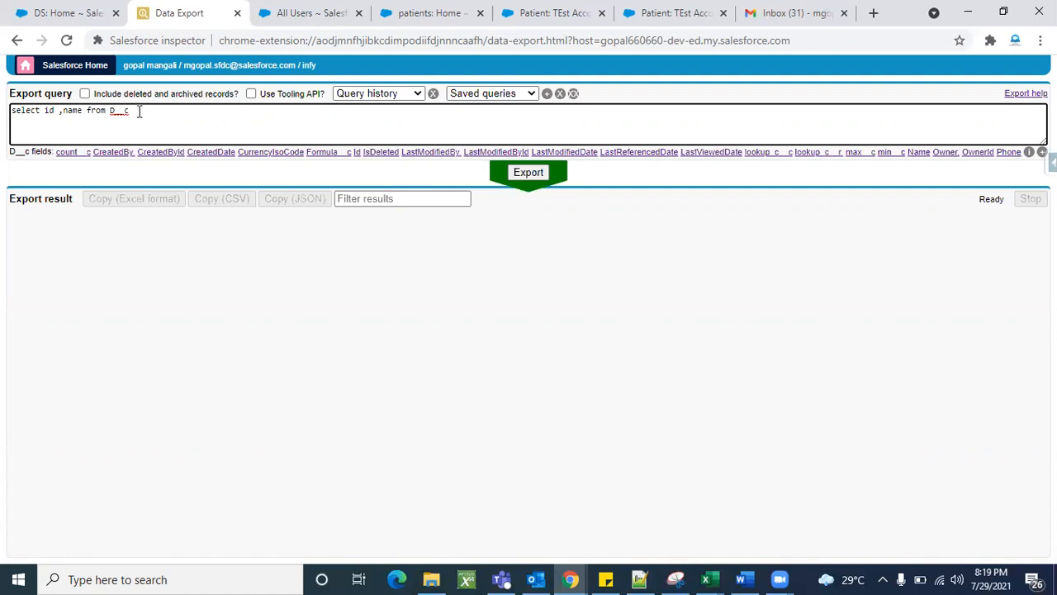
{"action": "left_click", "coordinate": [539, 174]}
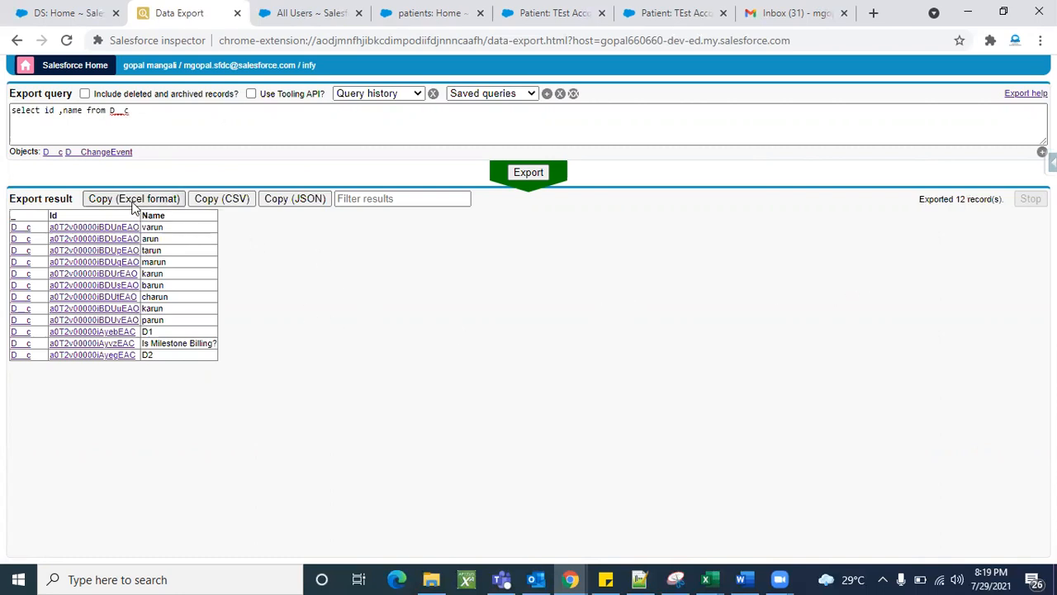
- Copy the export result in Excel format into cell A1 of the blank Excel workbook and autofit columns A to C
{"action": "left_click", "coordinate": [134, 203]}
{"action": "left_click", "coordinate": [708, 578]}
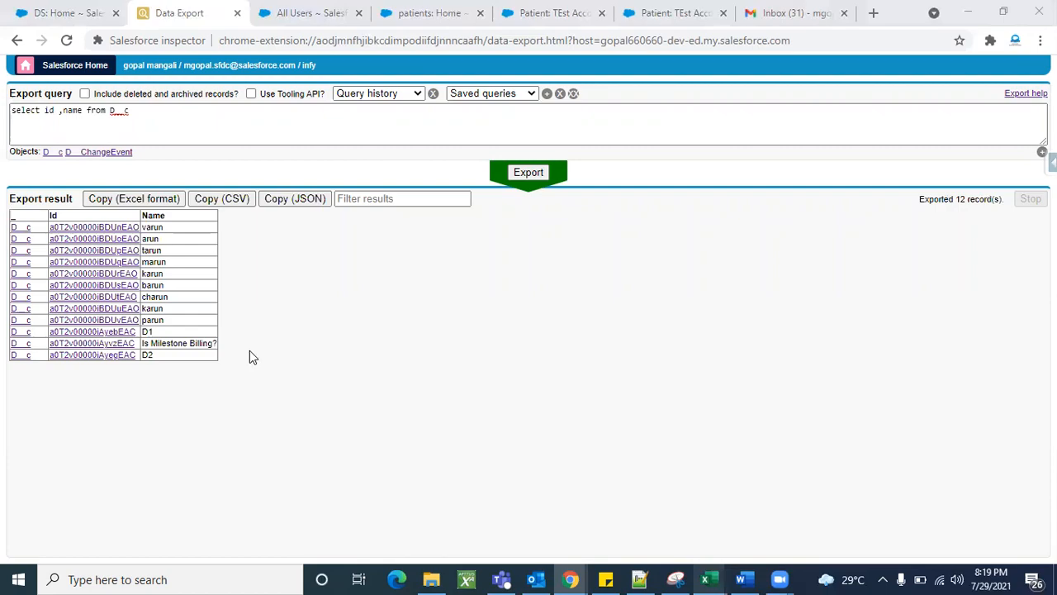
{"action": "key", "text": "alt+Tab"}
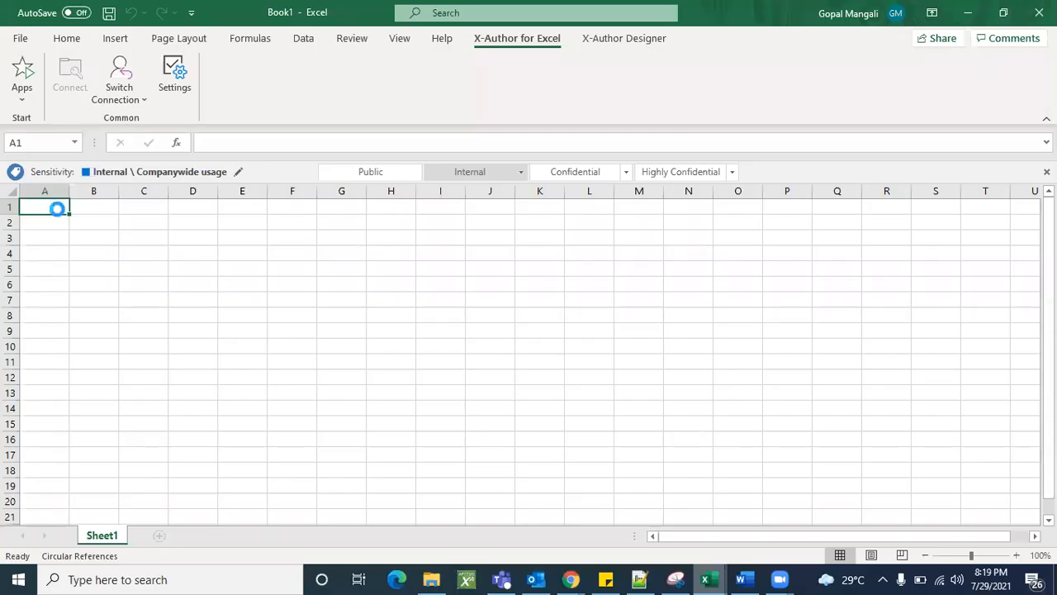
{"action": "key", "text": "ctrl+v"}
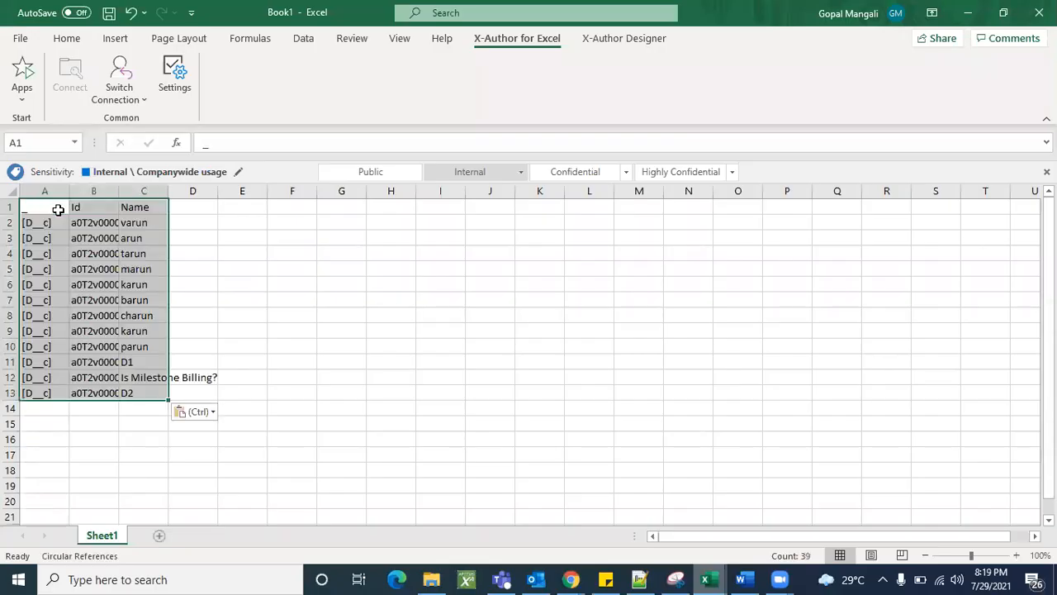
{"action": "double_click", "coordinate": [168, 190]}
{"action": "double_click", "coordinate": [119, 190]}
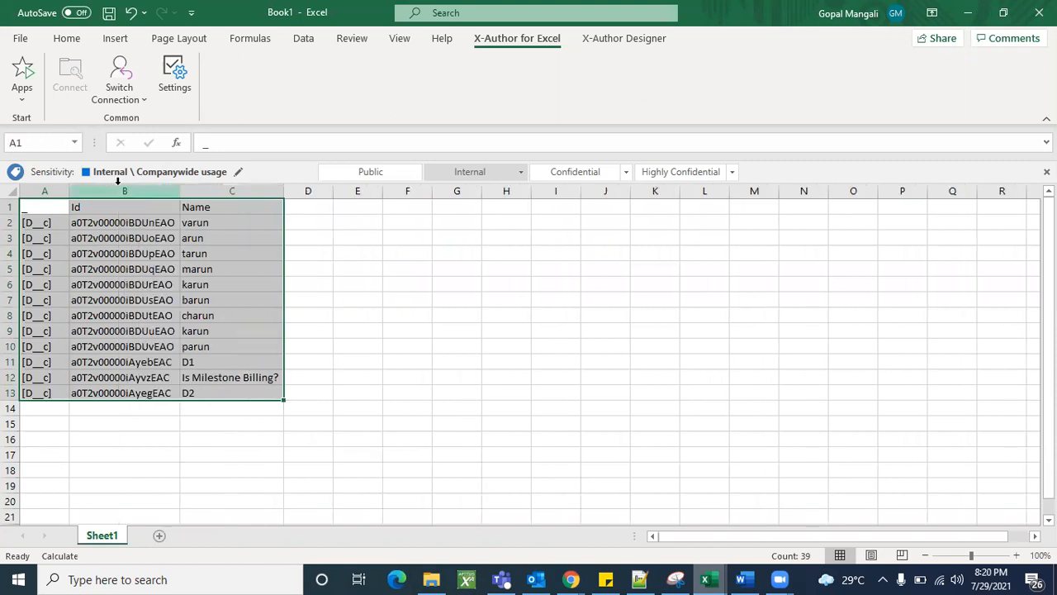
{"action": "double_click", "coordinate": [69, 190]}
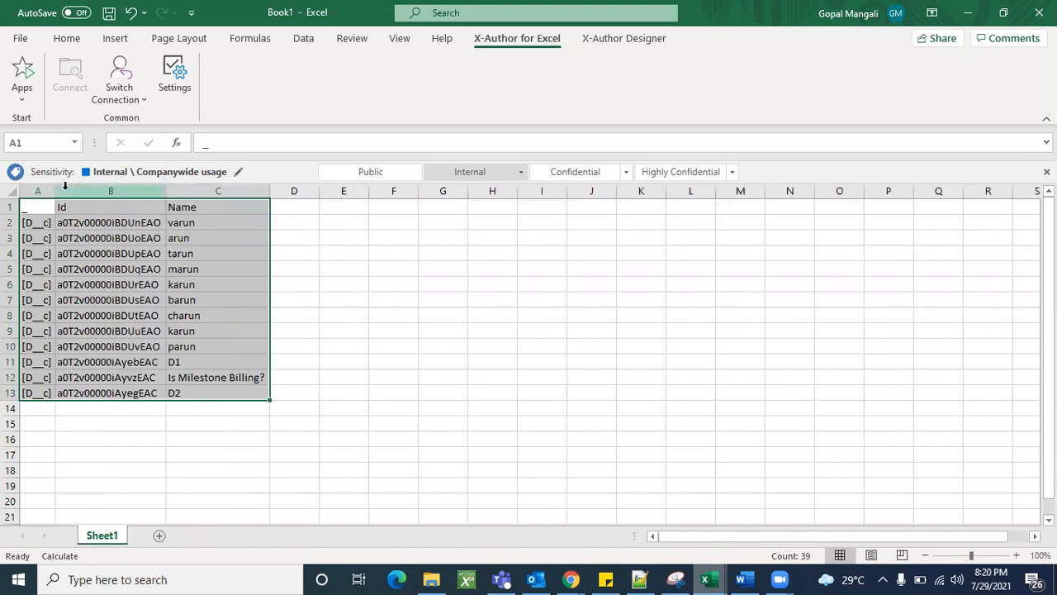
- Clear the contents of column A with the D__c object references and return to the data export in the browser
{"action": "left_click", "coordinate": [364, 337]}
{"action": "left_click", "coordinate": [43, 189]}
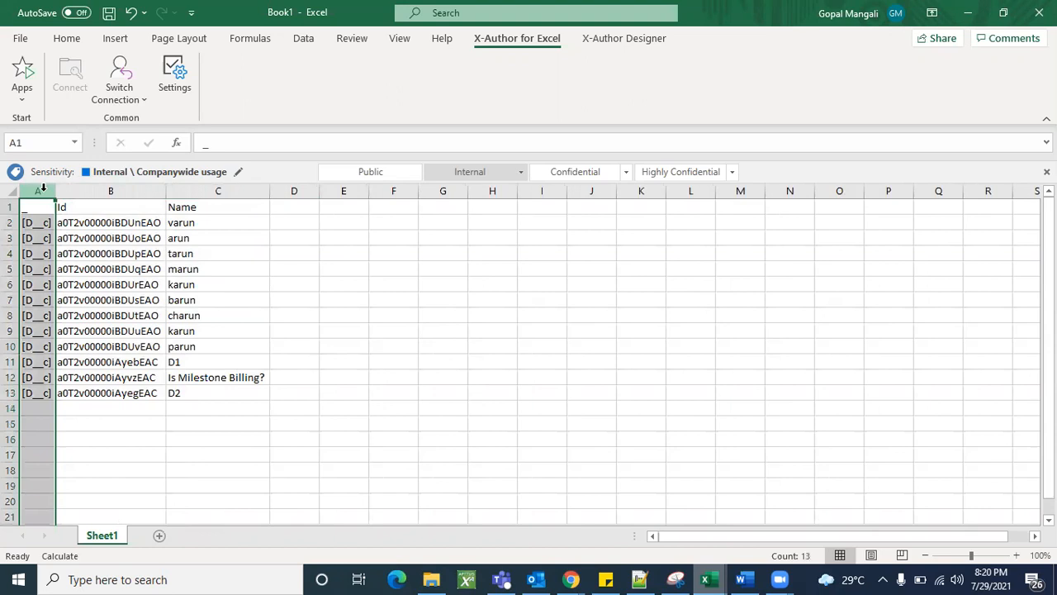
{"action": "key", "text": "Delete"}
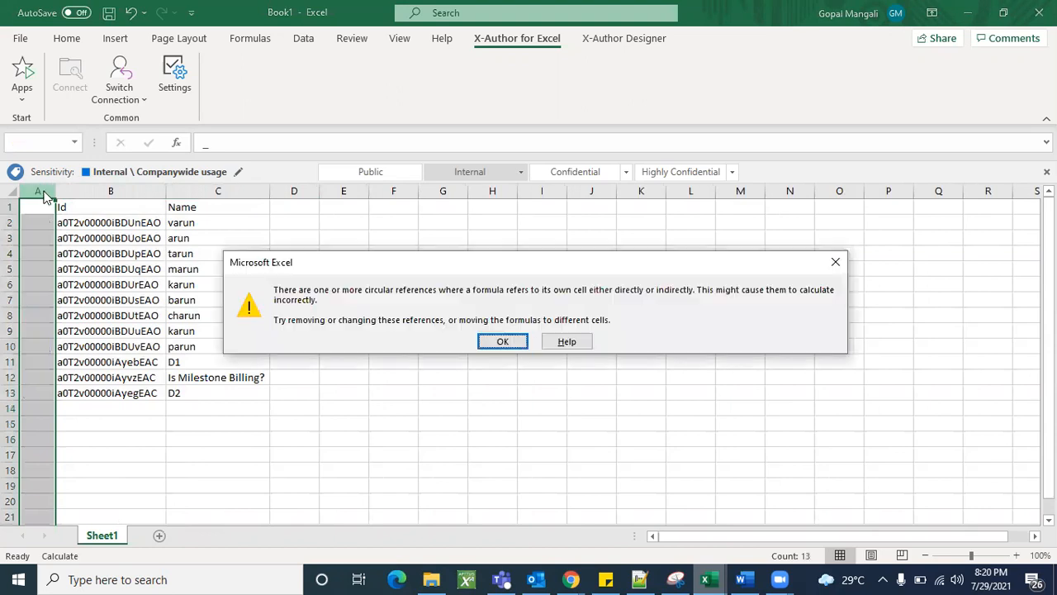
{"action": "left_click", "coordinate": [491, 347]}
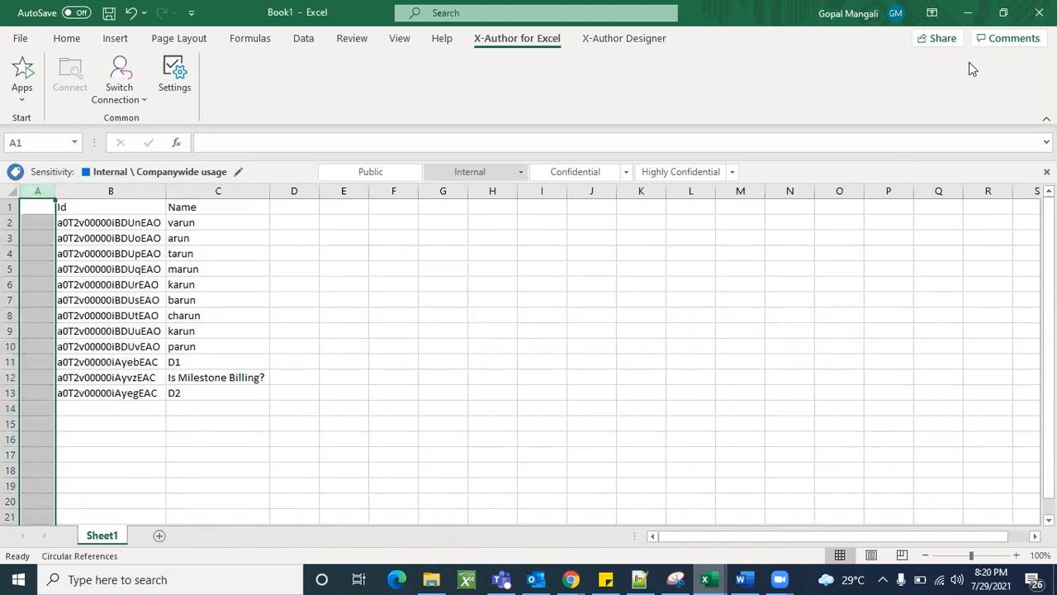
{"action": "left_click", "coordinate": [967, 13]}
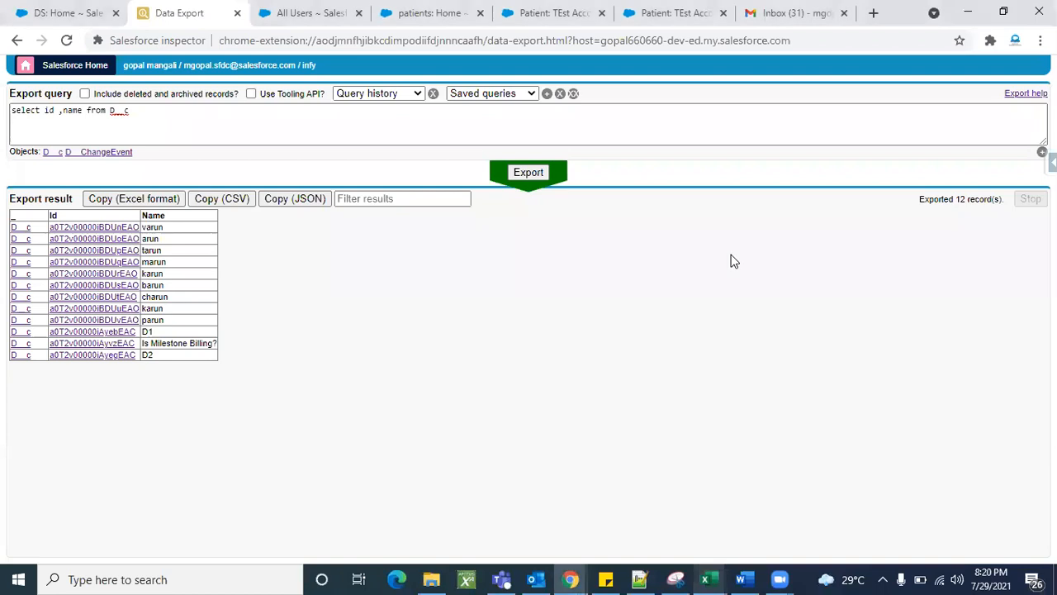
- Try to open the dataloder.io site in a new browser tab, and close that tab
{"action": "left_click", "coordinate": [874, 12]}
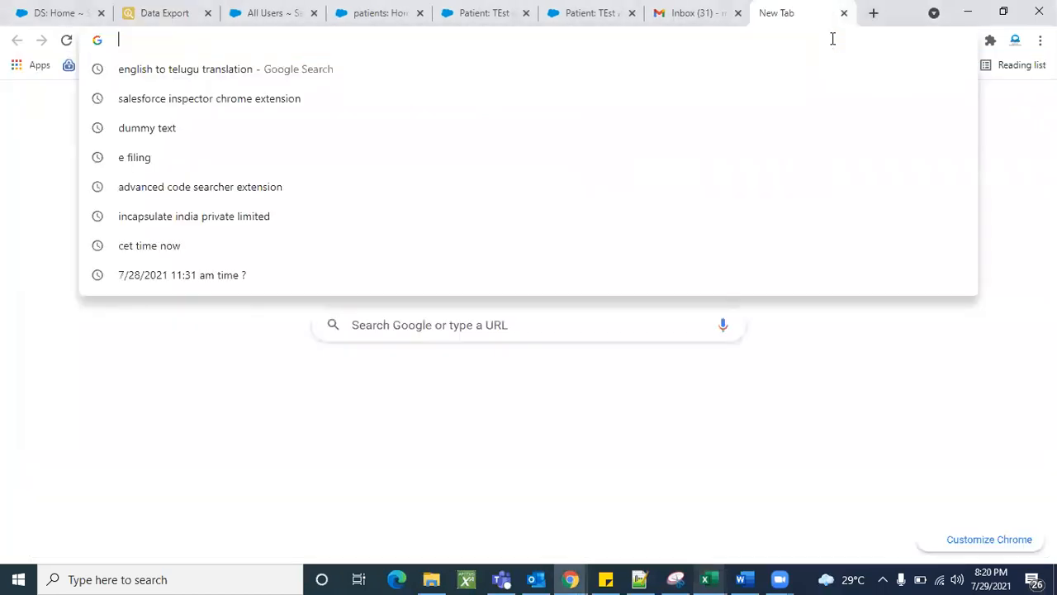
{"action": "type", "text": "data"}
{"action": "key", "text": "Return"}
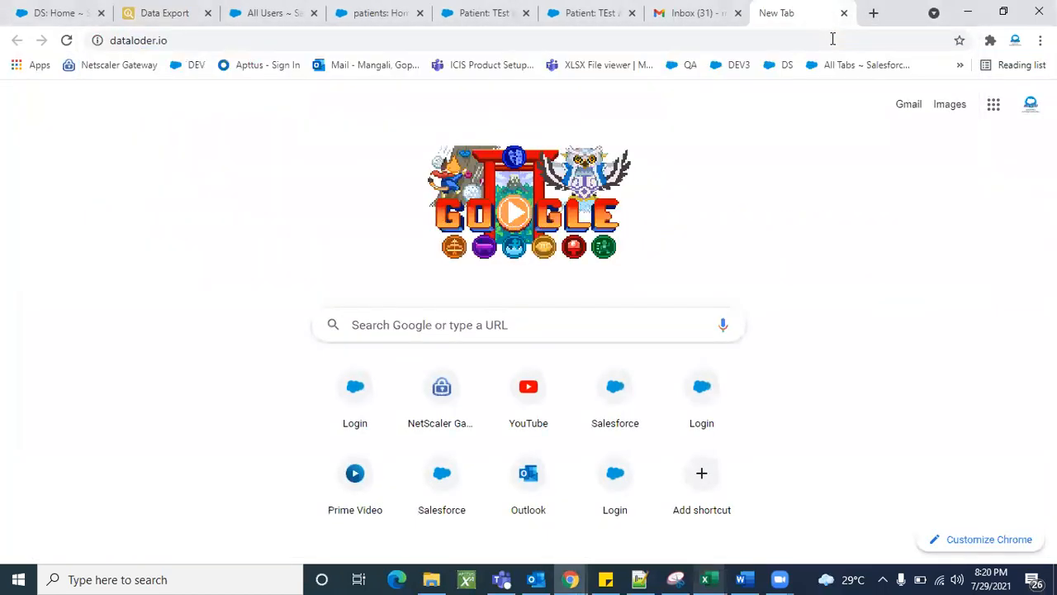
{"action": "left_click", "coordinate": [66, 40]}
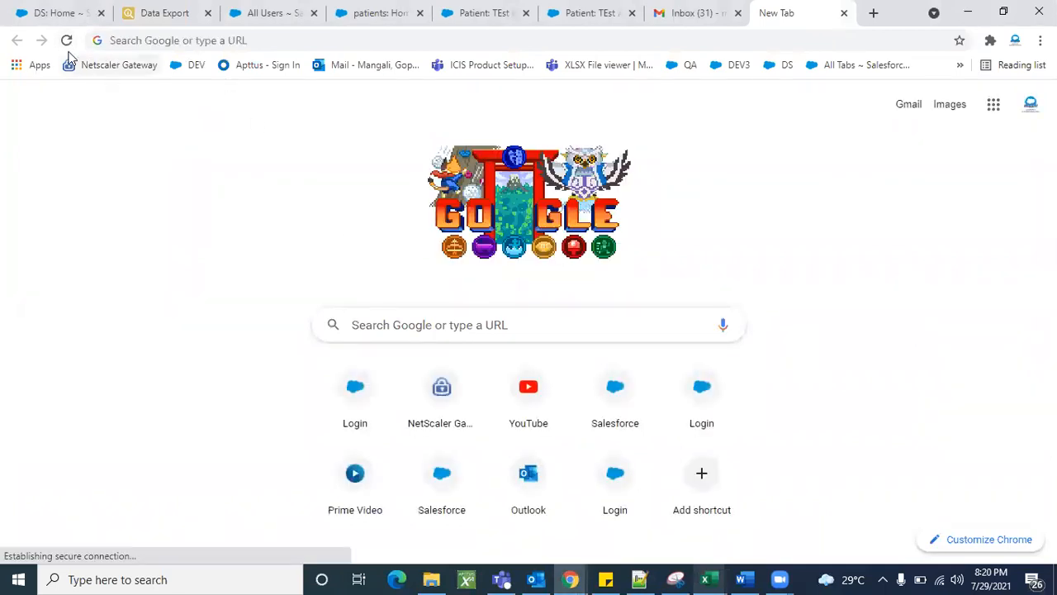
{"action": "left_click", "coordinate": [217, 41]}
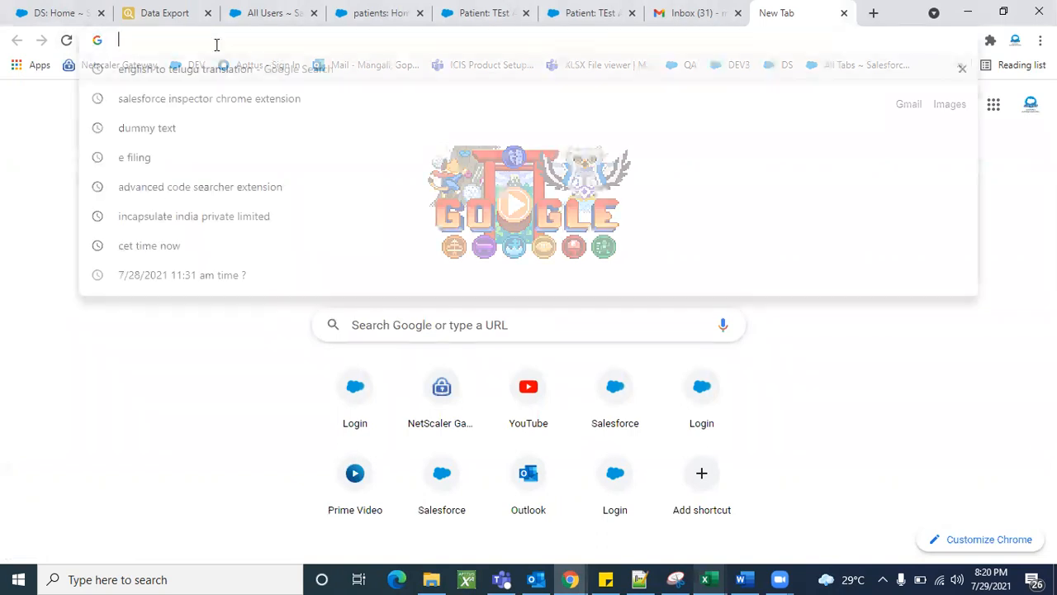
{"action": "type", "text": "dsta"}
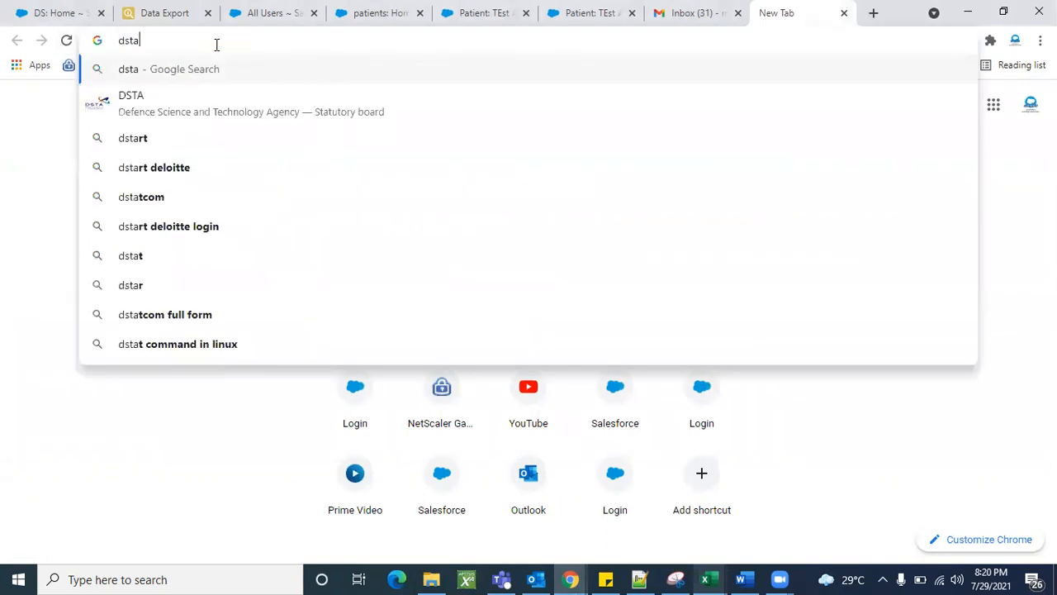
{"action": "key", "text": "BackSpace"}
{"action": "key", "text": "BackSpace"}
{"action": "key", "text": "BackSpace"}
{"action": "type", "text": "ar"}
{"action": "key", "text": "BackSpace"}
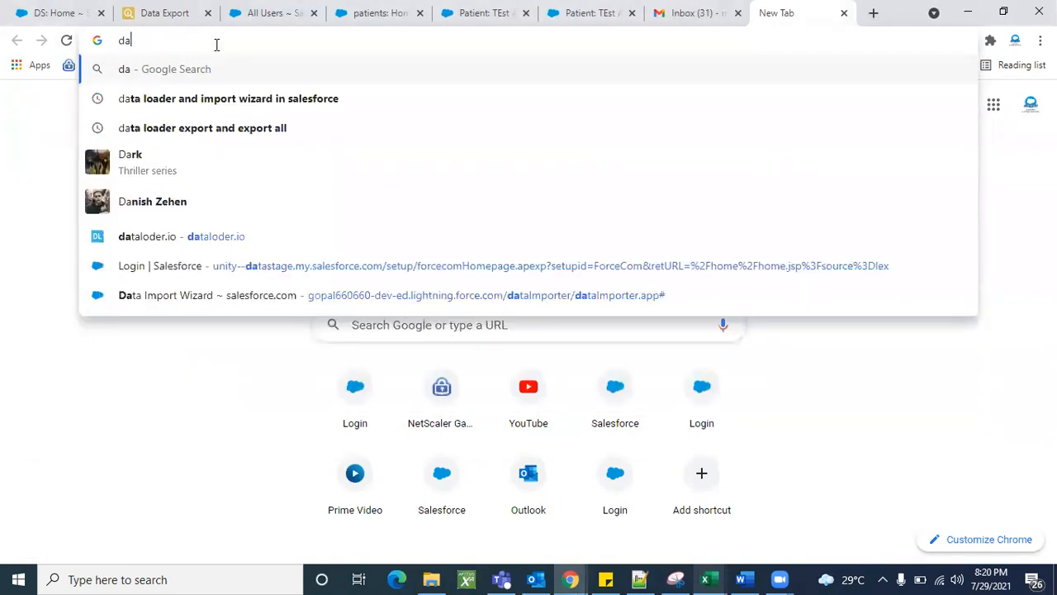
{"action": "type", "text": "ta"}
{"action": "key", "text": "BackSpace"}
{"action": "key", "text": "Escape"}
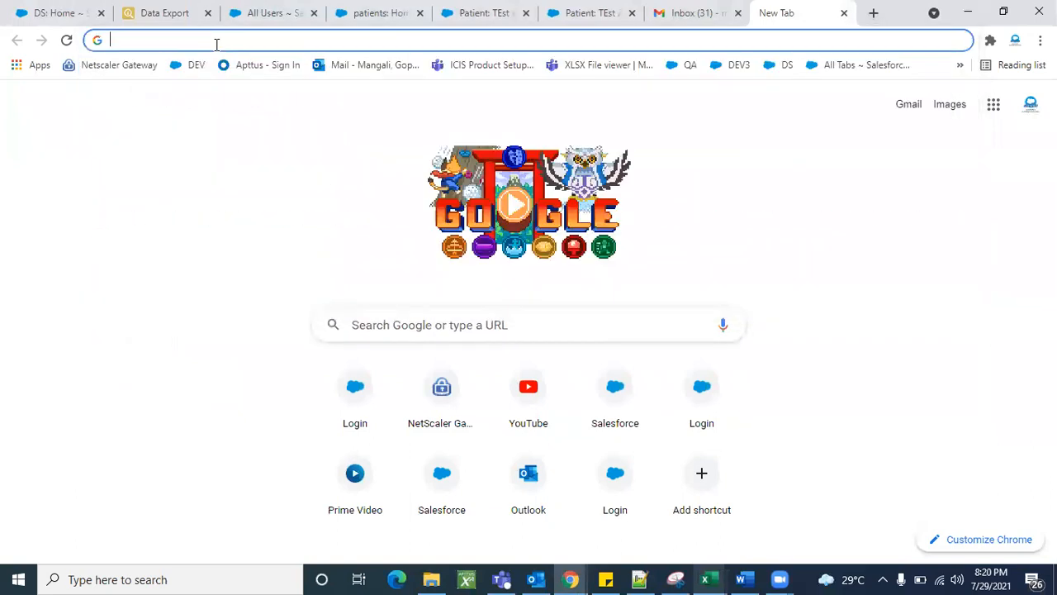
{"action": "left_click", "coordinate": [845, 13]}
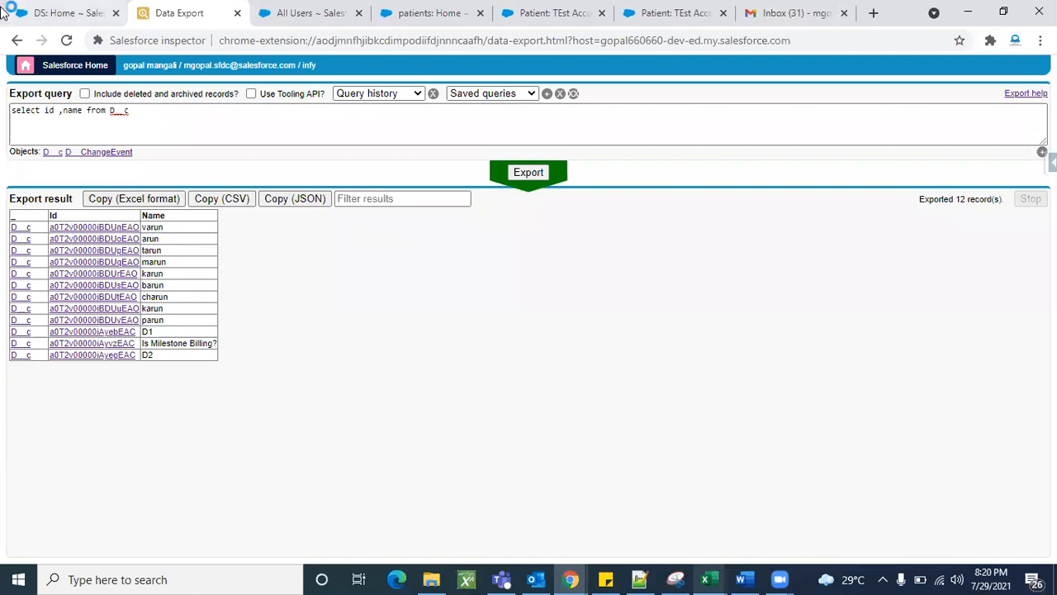
- Return to the D object's definition page and review its standard fields, custom fields and layouts
{"action": "left_click", "coordinate": [17, 39]}
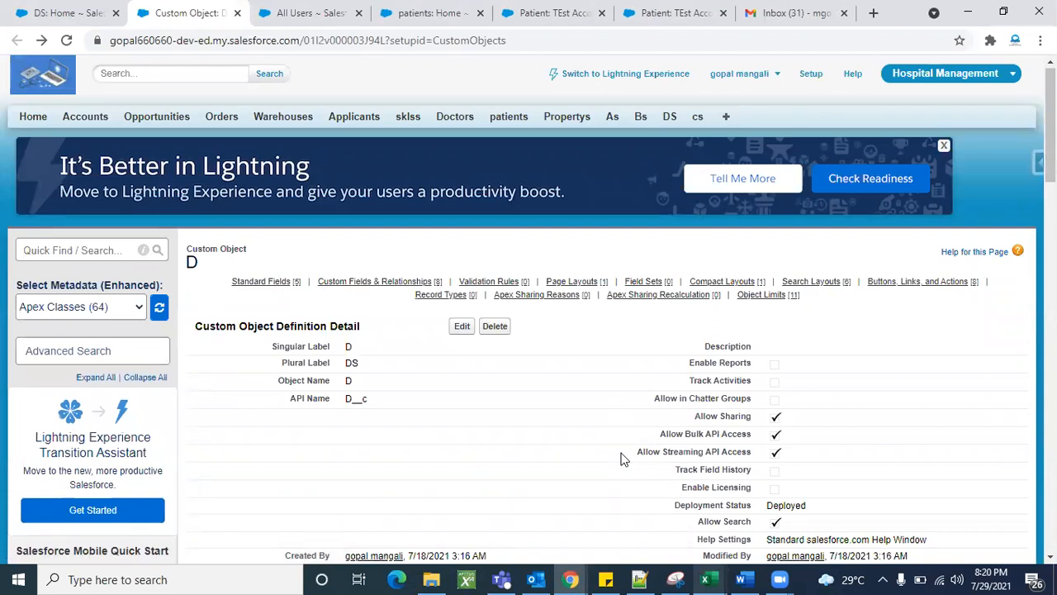
{"action": "scroll", "coordinate": [624, 459], "scroll_direction": "down", "scroll_amount": 8}
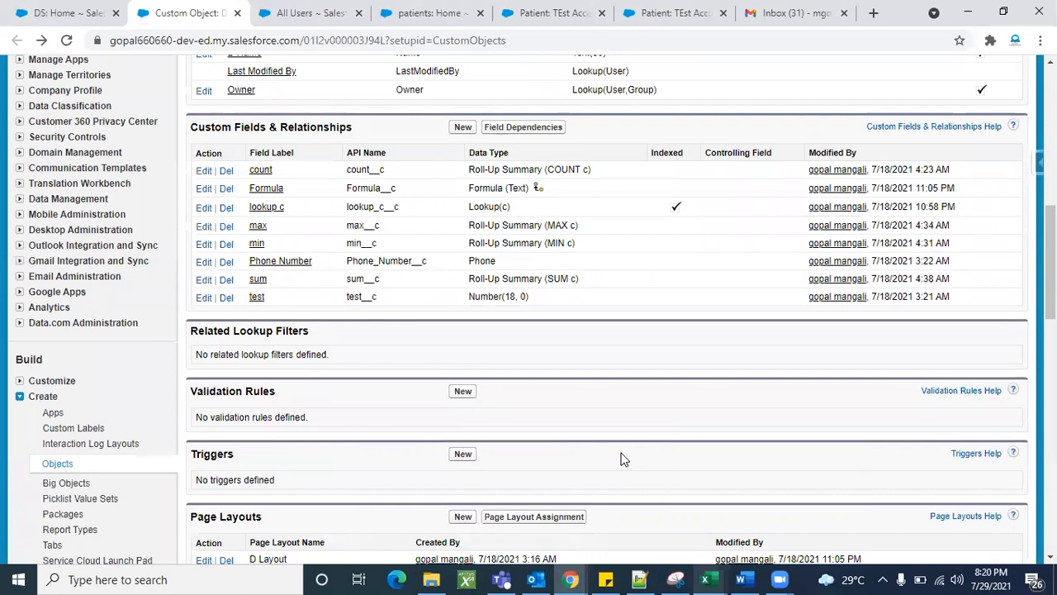
{"action": "scroll", "coordinate": [624, 460], "scroll_direction": "down", "scroll_amount": 8}
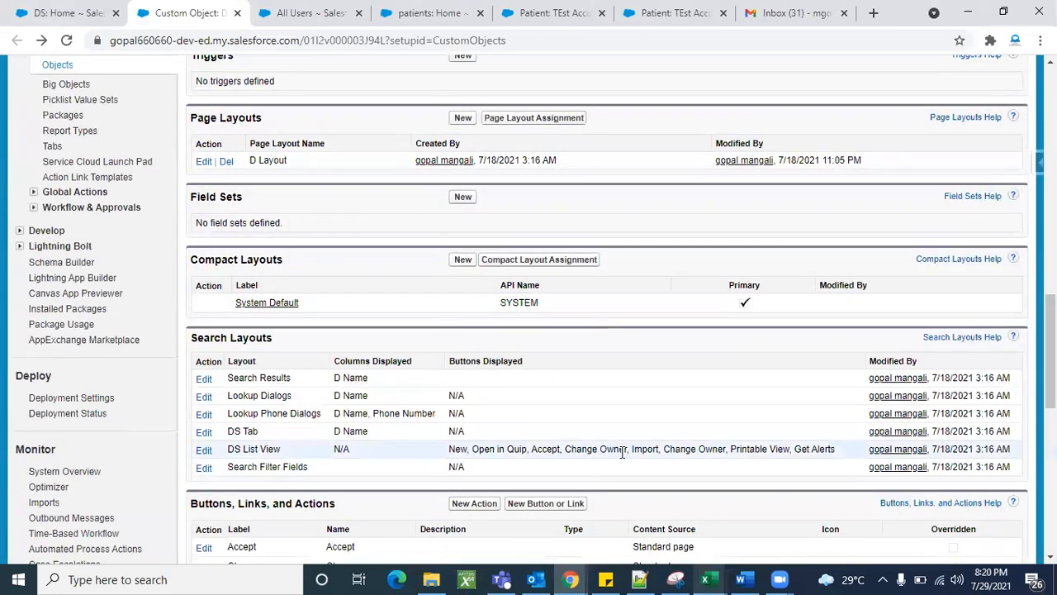
{"action": "scroll", "coordinate": [623, 459], "scroll_direction": "up", "scroll_amount": 10}
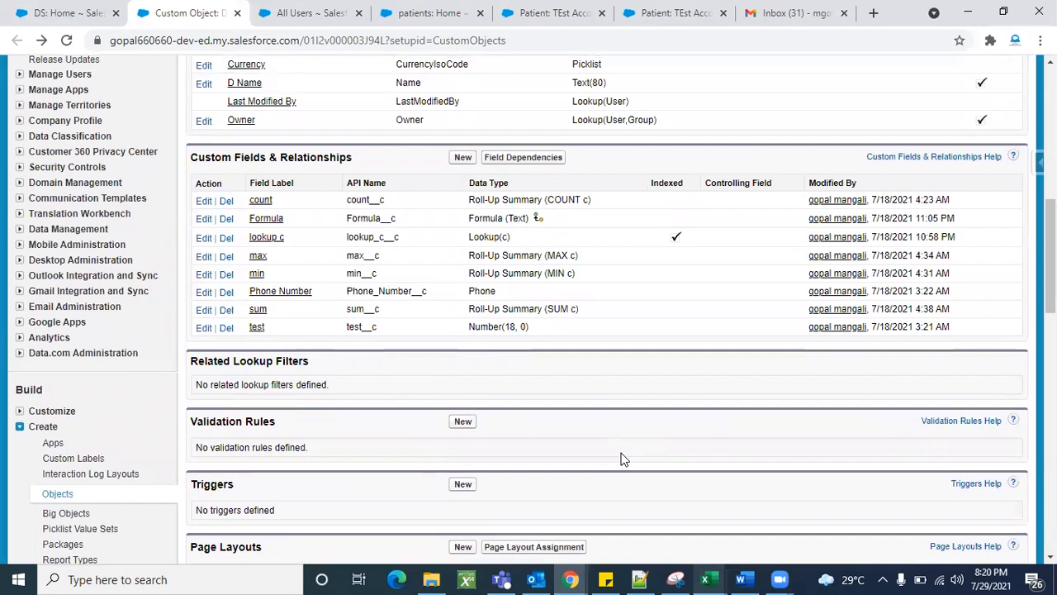
{"action": "scroll", "coordinate": [624, 459], "scroll_direction": "up", "scroll_amount": 10}
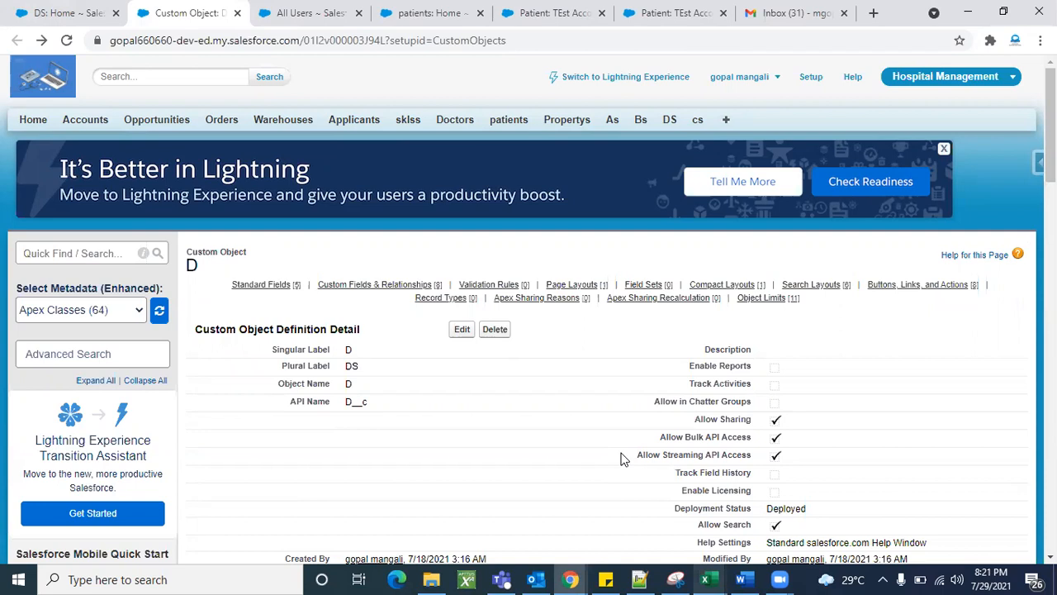
{"action": "scroll", "coordinate": [537, 455], "scroll_direction": "down", "scroll_amount": 5}
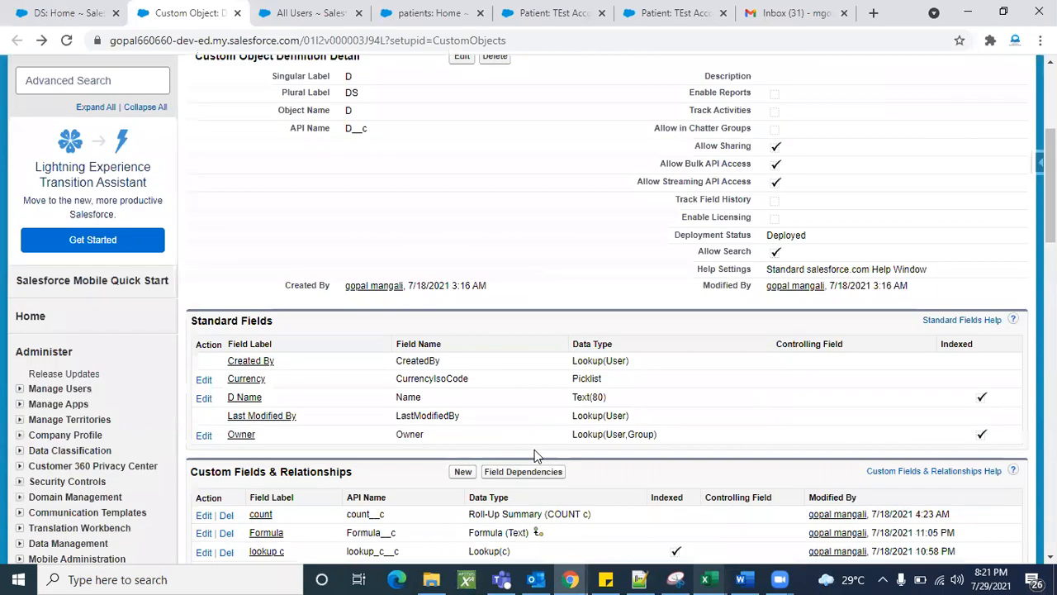
{"action": "scroll", "coordinate": [649, 430], "scroll_direction": "up", "scroll_amount": 5}
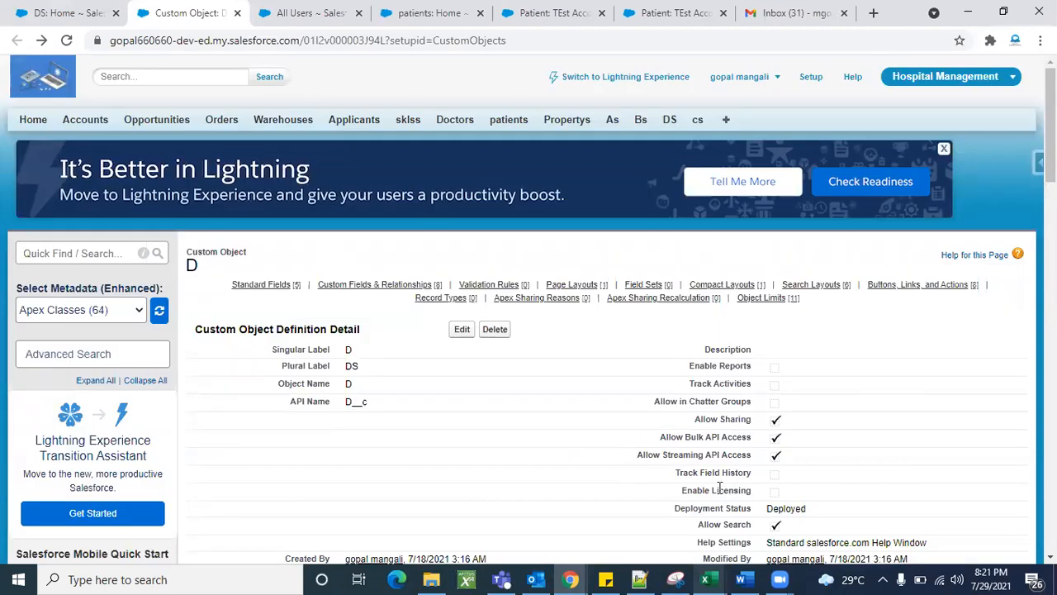